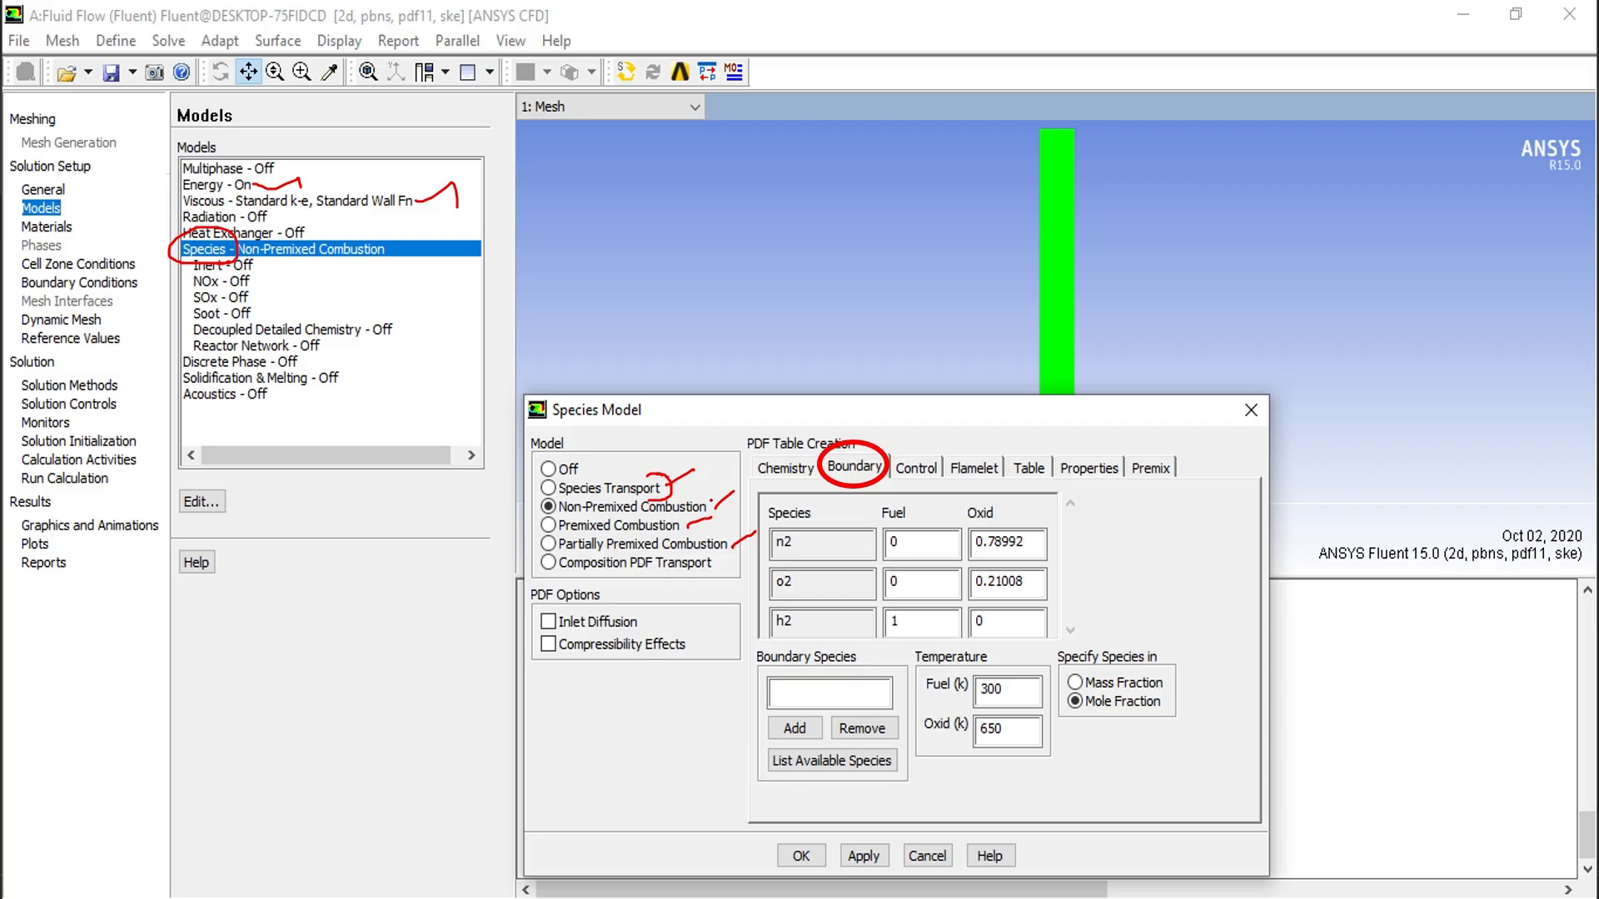
{"action": "mouse_move", "coordinate": [712, 501]}
{"action": "left_mouse_down"}
{"action": "mouse_move", "coordinate": [751, 554]}
{"action": "mouse_move", "coordinate": [728, 558]}
{"action": "left_mouse_up"}
{"action": "mouse_move", "coordinate": [684, 467]}
{"action": "left_mouse_down"}
{"action": "mouse_move", "coordinate": [705, 467]}
{"action": "mouse_move", "coordinate": [696, 486]}
{"action": "left_mouse_up"}
{"action": "left_click_drag", "start_coordinate": [499, 509], "coordinate": [530, 515]}
{"action": "left_click", "coordinate": [96, 880]}
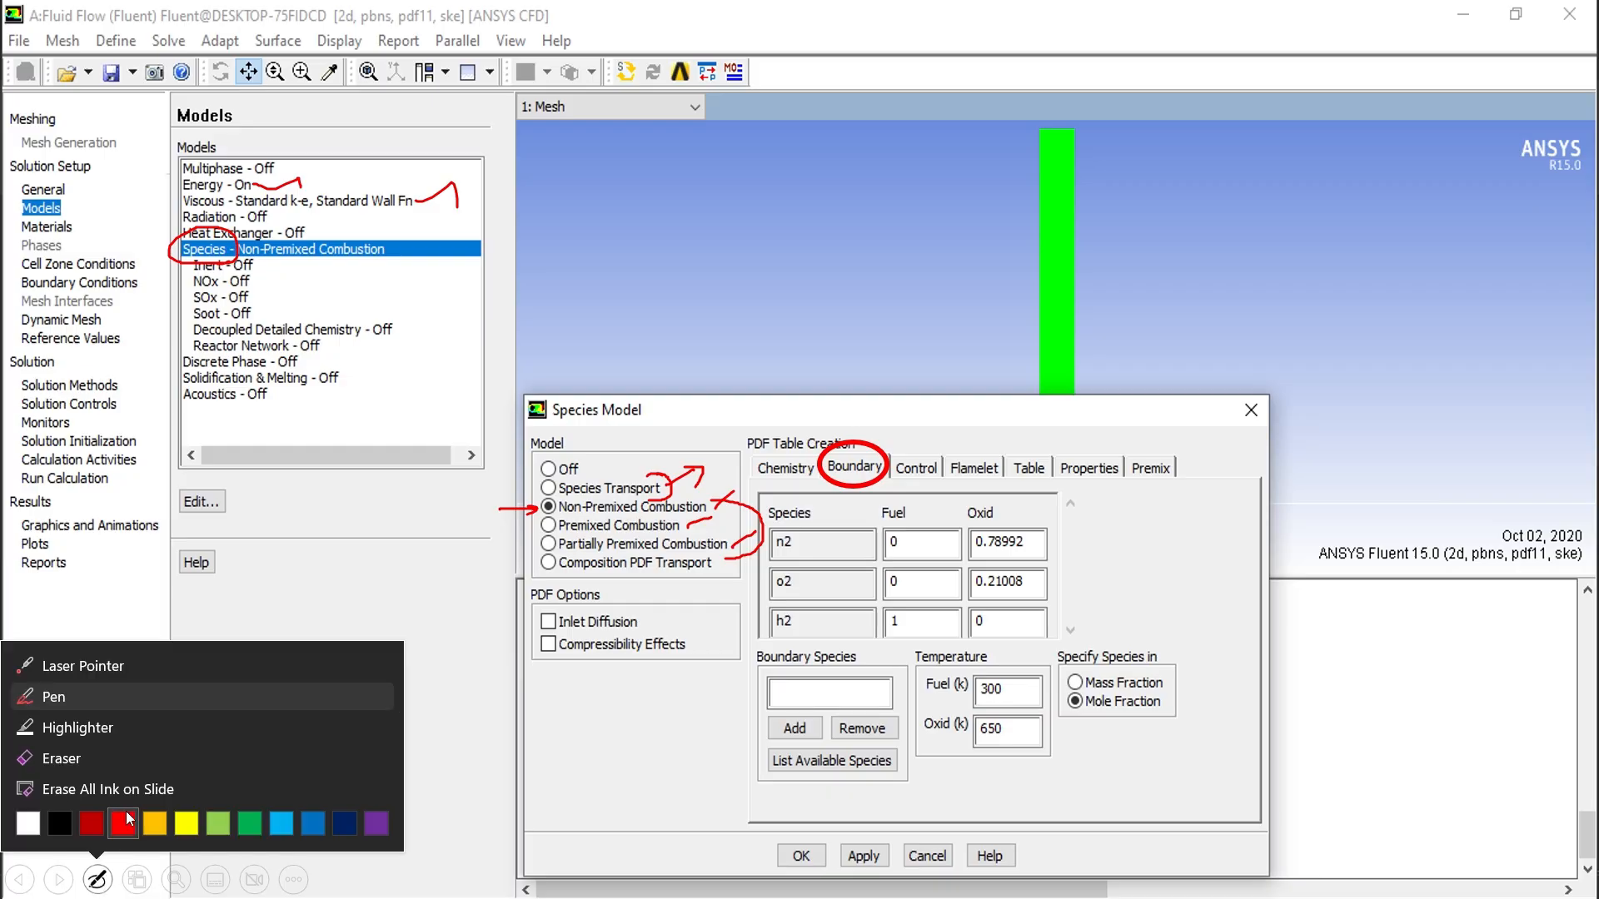
{"action": "left_click", "coordinate": [109, 789]}
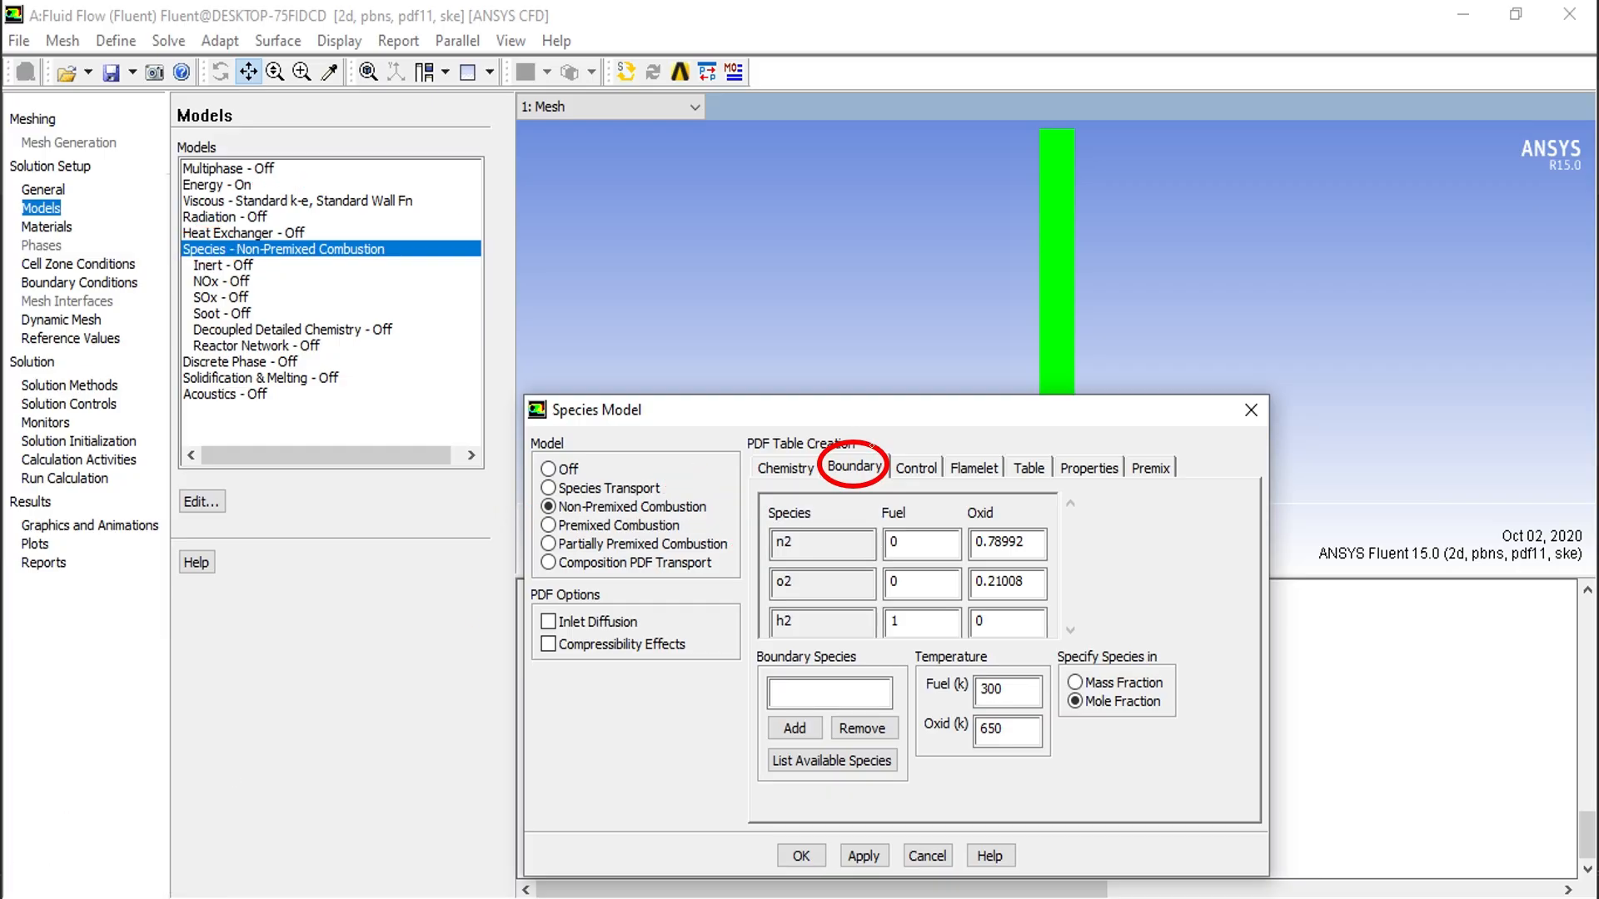
{"action": "left_click_drag", "start_coordinate": [864, 442], "coordinate": [902, 413]}
{"action": "mouse_move", "coordinate": [1023, 513]}
{"action": "left_mouse_down"}
{"action": "mouse_move", "coordinate": [959, 538]}
{"action": "mouse_move", "coordinate": [974, 592]}
{"action": "mouse_move", "coordinate": [1045, 584]}
{"action": "mouse_move", "coordinate": [1002, 527]}
{"action": "mouse_move", "coordinate": [1097, 554]}
{"action": "left_mouse_up"}
{"action": "left_click", "coordinate": [1098, 562]}
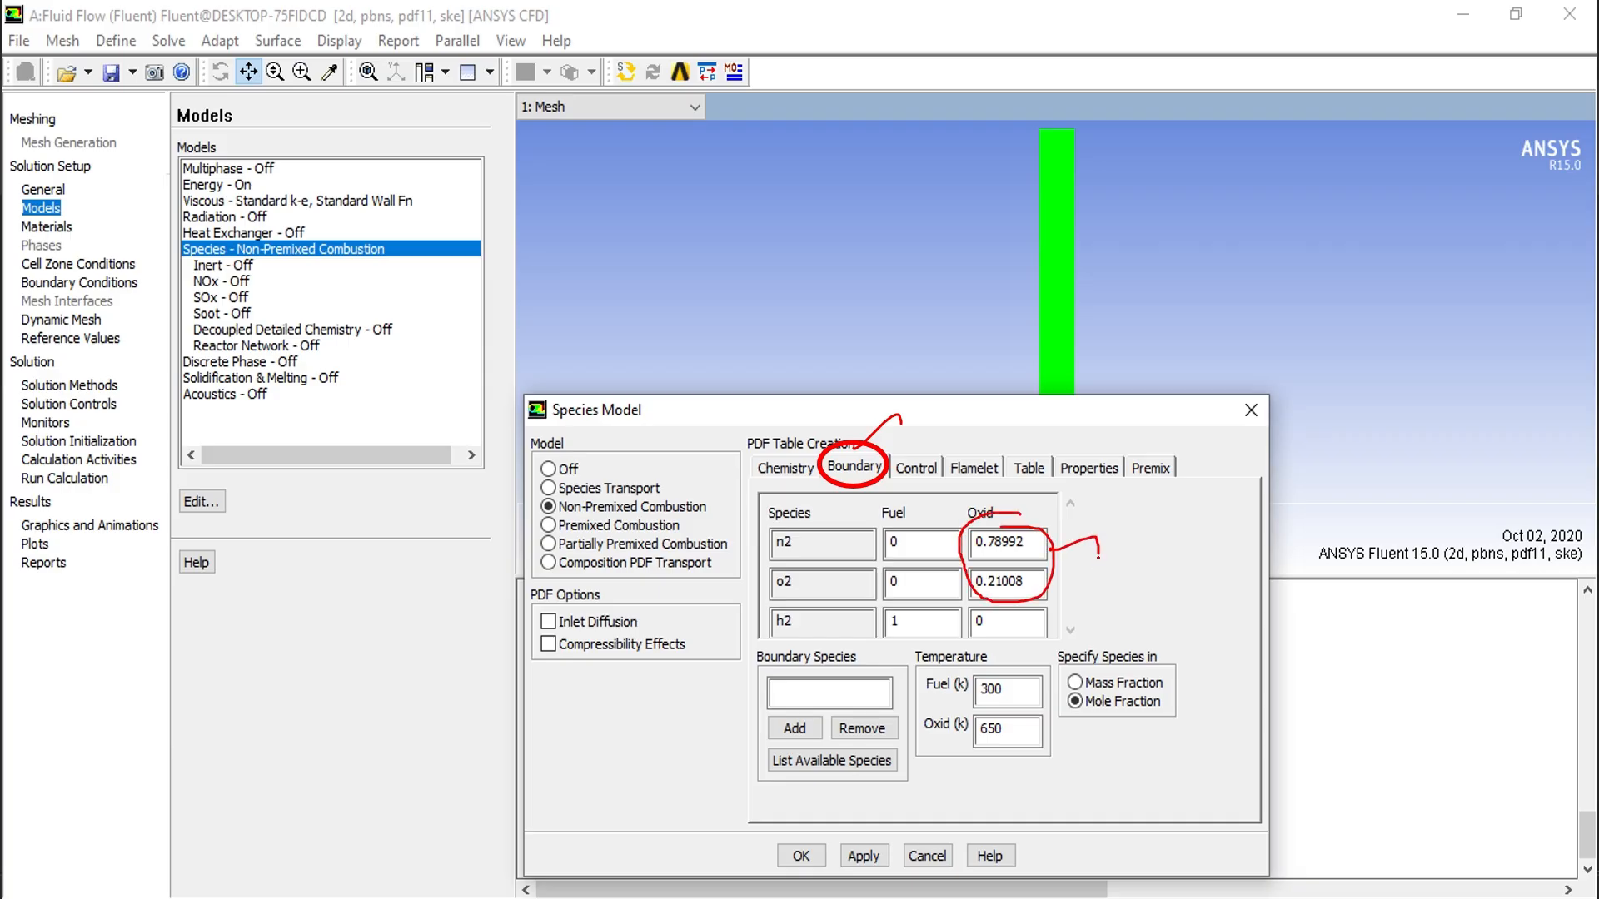
{"action": "mouse_move", "coordinate": [920, 637]}
{"action": "left_mouse_down"}
{"action": "mouse_move", "coordinate": [888, 642]}
{"action": "mouse_move", "coordinate": [918, 612]}
{"action": "mouse_move", "coordinate": [913, 649]}
{"action": "left_mouse_up"}
{"action": "mouse_move", "coordinate": [772, 653]}
{"action": "left_mouse_down"}
{"action": "mouse_move", "coordinate": [759, 671]}
{"action": "mouse_move", "coordinate": [799, 662]}
{"action": "mouse_move", "coordinate": [820, 682]}
{"action": "left_mouse_up"}
{"action": "mouse_move", "coordinate": [772, 777]}
{"action": "left_mouse_down"}
{"action": "mouse_move", "coordinate": [884, 774]}
{"action": "mouse_move", "coordinate": [906, 758]}
{"action": "mouse_move", "coordinate": [767, 766]}
{"action": "mouse_move", "coordinate": [797, 773]}
{"action": "left_mouse_up"}
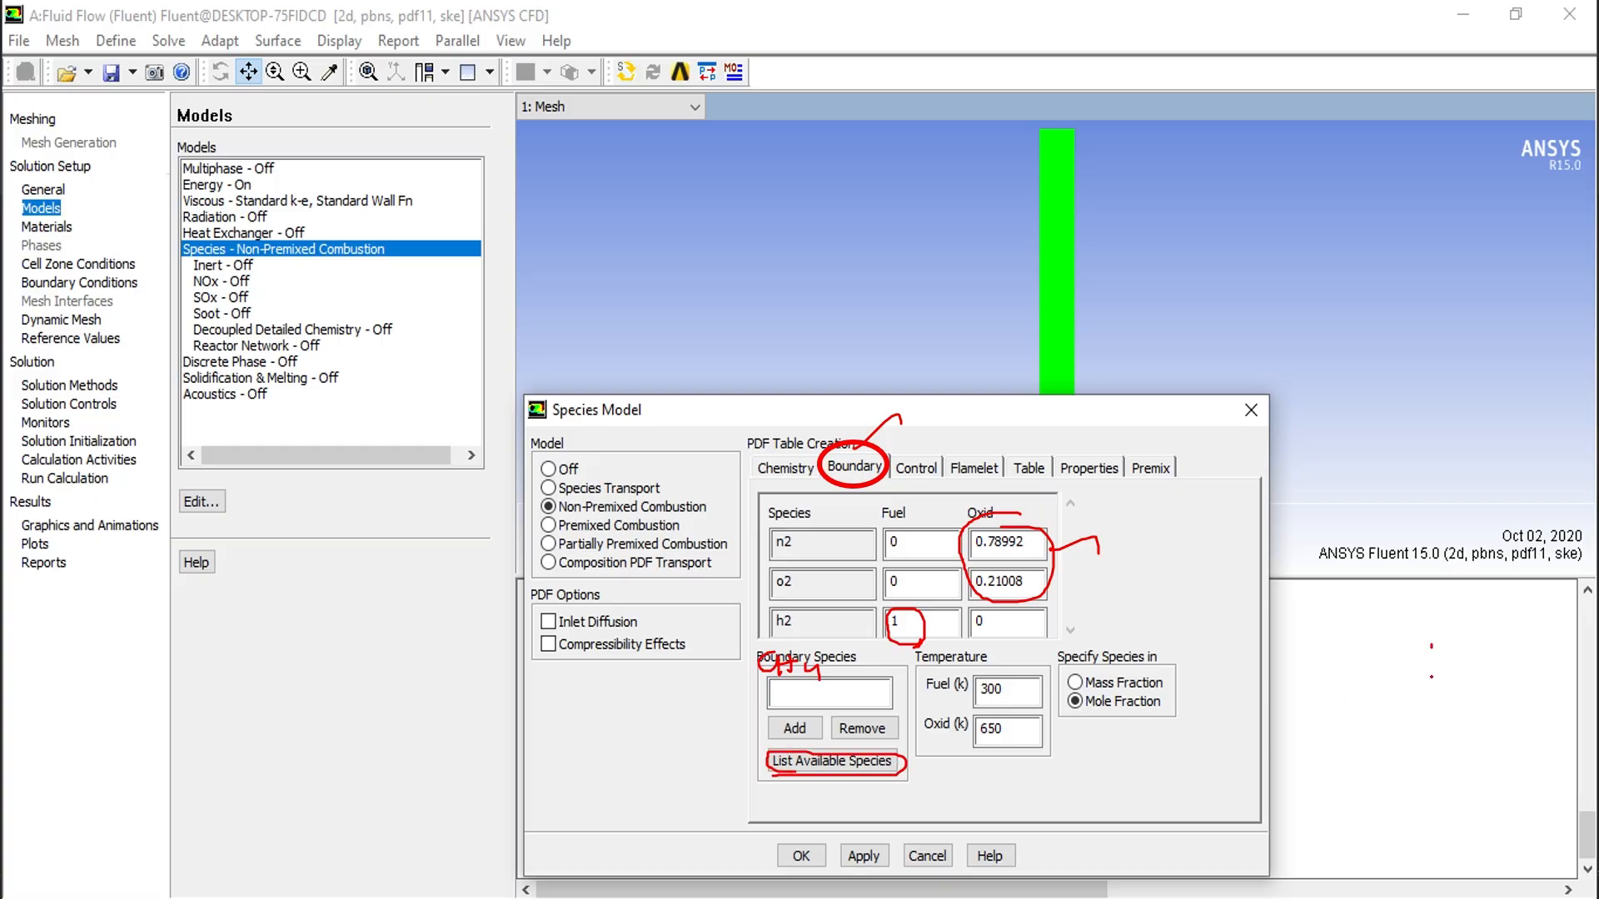
{"action": "left_click_drag", "start_coordinate": [1432, 647], "coordinate": [1432, 836]}
{"action": "mouse_move", "coordinate": [1418, 813]}
{"action": "left_mouse_down"}
{"action": "mouse_move", "coordinate": [1431, 836]}
{"action": "mouse_move", "coordinate": [1447, 799]}
{"action": "left_mouse_up"}
{"action": "left_click_drag", "start_coordinate": [1420, 657], "coordinate": [1442, 667]}
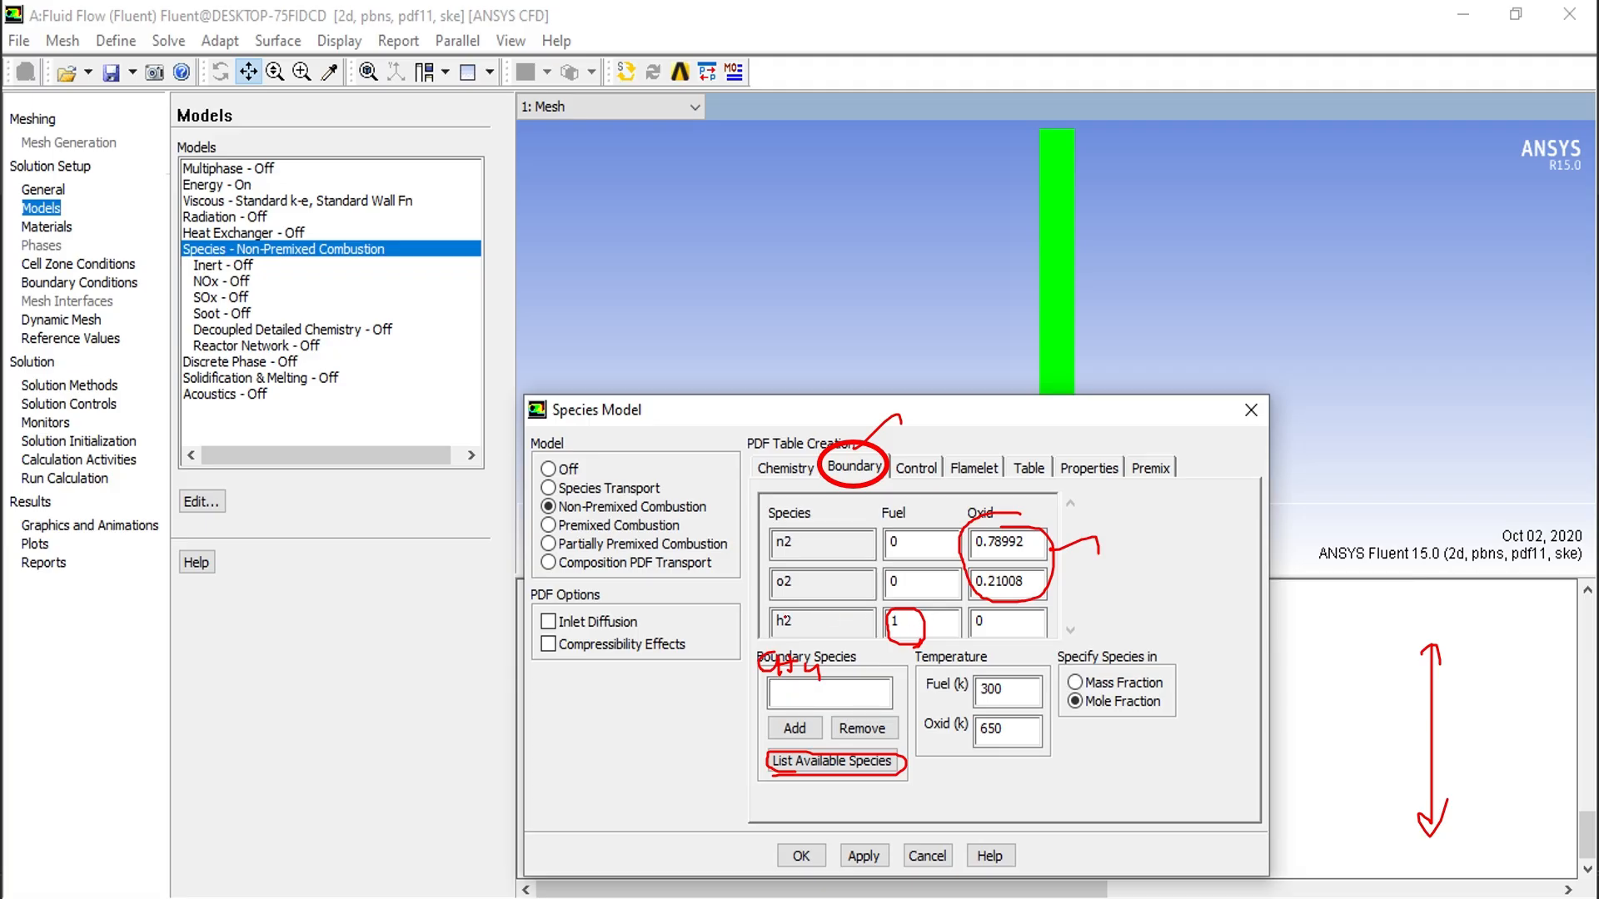
{"action": "left_click_drag", "start_coordinate": [913, 619], "coordinate": [930, 596]}
{"action": "mouse_move", "coordinate": [901, 658]}
{"action": "left_mouse_down"}
{"action": "mouse_move", "coordinate": [894, 685]}
{"action": "mouse_move", "coordinate": [914, 645]}
{"action": "mouse_move", "coordinate": [907, 688]}
{"action": "left_mouse_up"}
{"action": "mouse_move", "coordinate": [894, 620]}
{"action": "left_mouse_down"}
{"action": "mouse_move", "coordinate": [911, 619]}
{"action": "mouse_move", "coordinate": [885, 623]}
{"action": "left_mouse_up"}
{"action": "mouse_move", "coordinate": [1022, 514]}
{"action": "left_mouse_down"}
{"action": "mouse_move", "coordinate": [1042, 567]}
{"action": "mouse_move", "coordinate": [1094, 558]}
{"action": "left_mouse_up"}
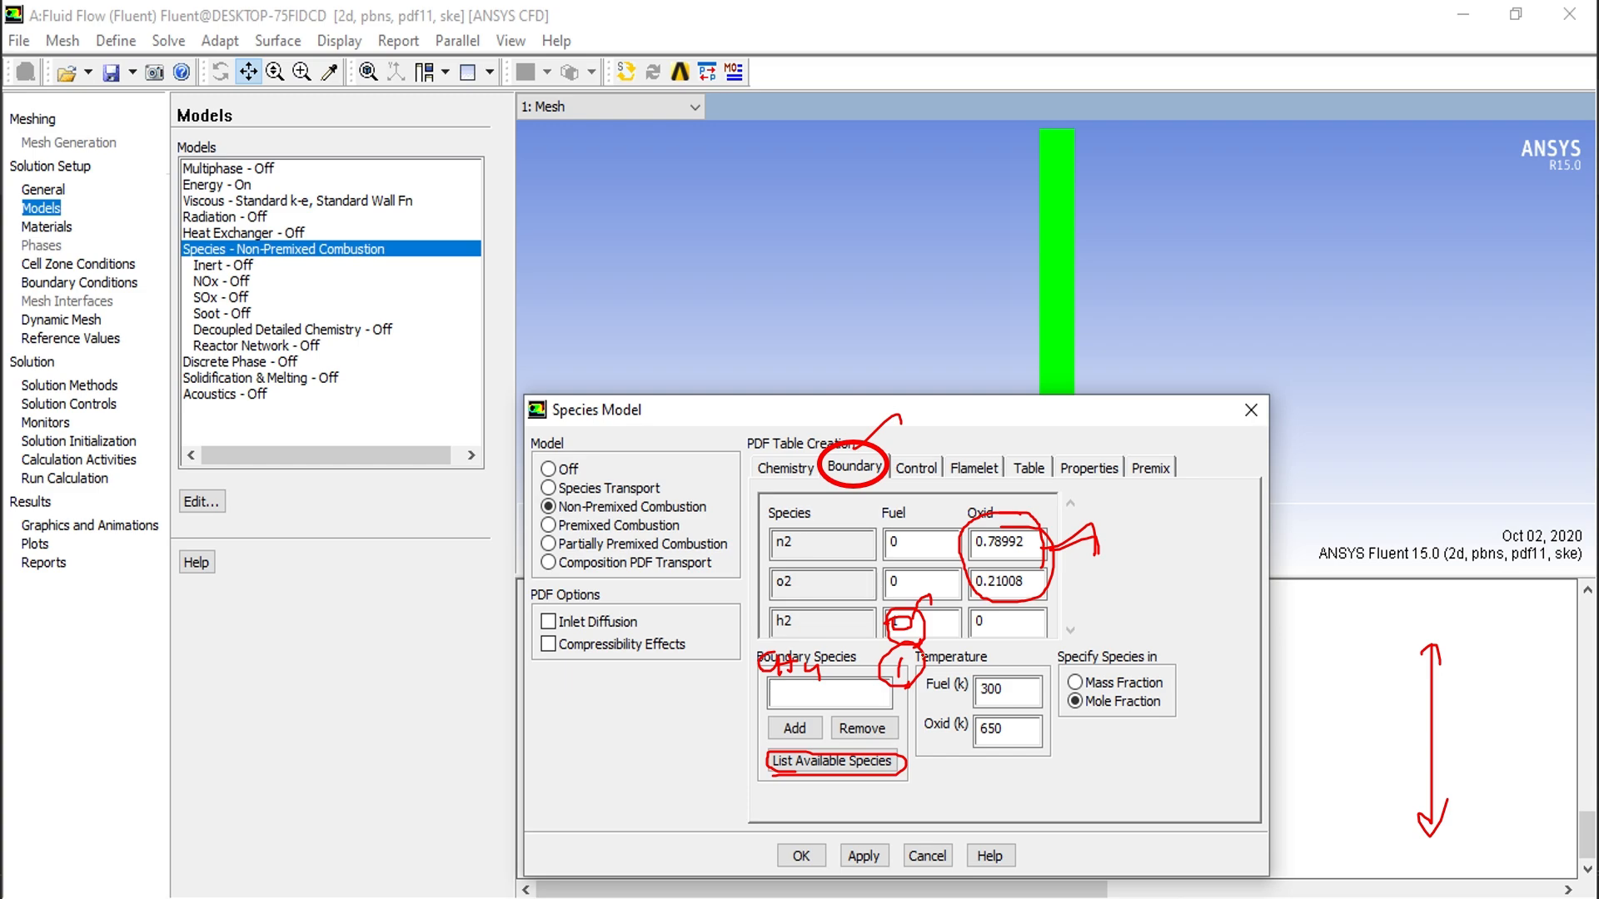
{"action": "mouse_move", "coordinate": [916, 664]}
{"action": "left_mouse_down"}
{"action": "mouse_move", "coordinate": [944, 649]}
{"action": "mouse_move", "coordinate": [943, 676]}
{"action": "left_mouse_up"}
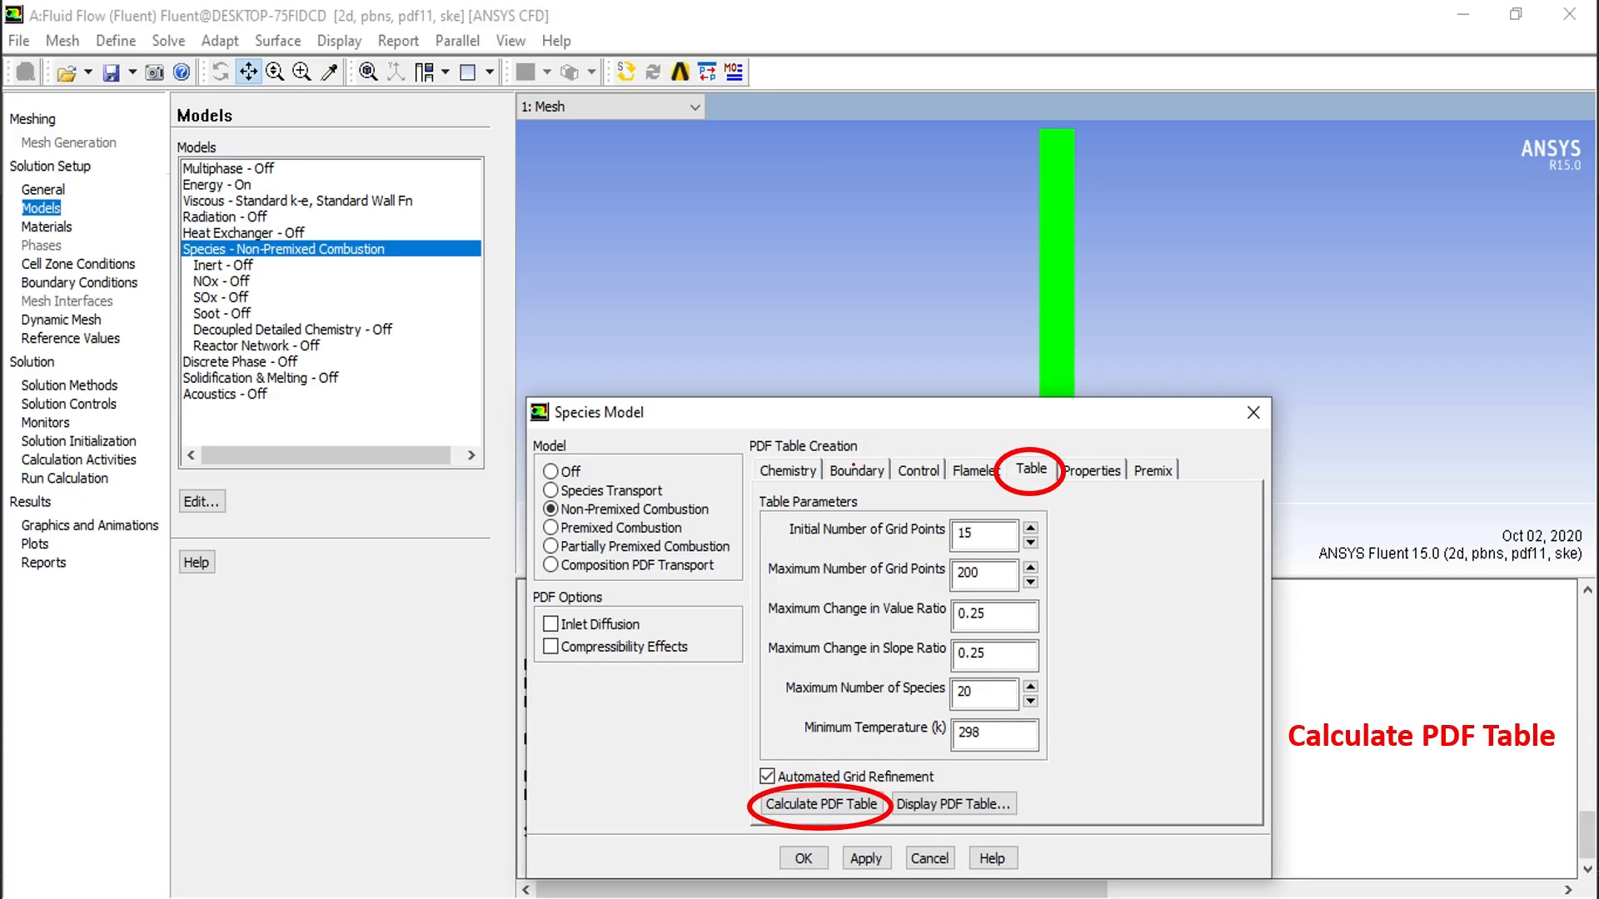
{"action": "left_click_drag", "start_coordinate": [853, 464], "coordinate": [864, 437]}
{"action": "left_click_drag", "start_coordinate": [1039, 449], "coordinate": [1069, 418]}
{"action": "left_click_drag", "start_coordinate": [866, 791], "coordinate": [923, 763]}
{"action": "mouse_move", "coordinate": [1387, 672]}
{"action": "left_mouse_down"}
{"action": "mouse_move", "coordinate": [1381, 779]}
{"action": "mouse_move", "coordinate": [1397, 768]}
{"action": "mouse_move", "coordinate": [1407, 664]}
{"action": "left_mouse_up"}
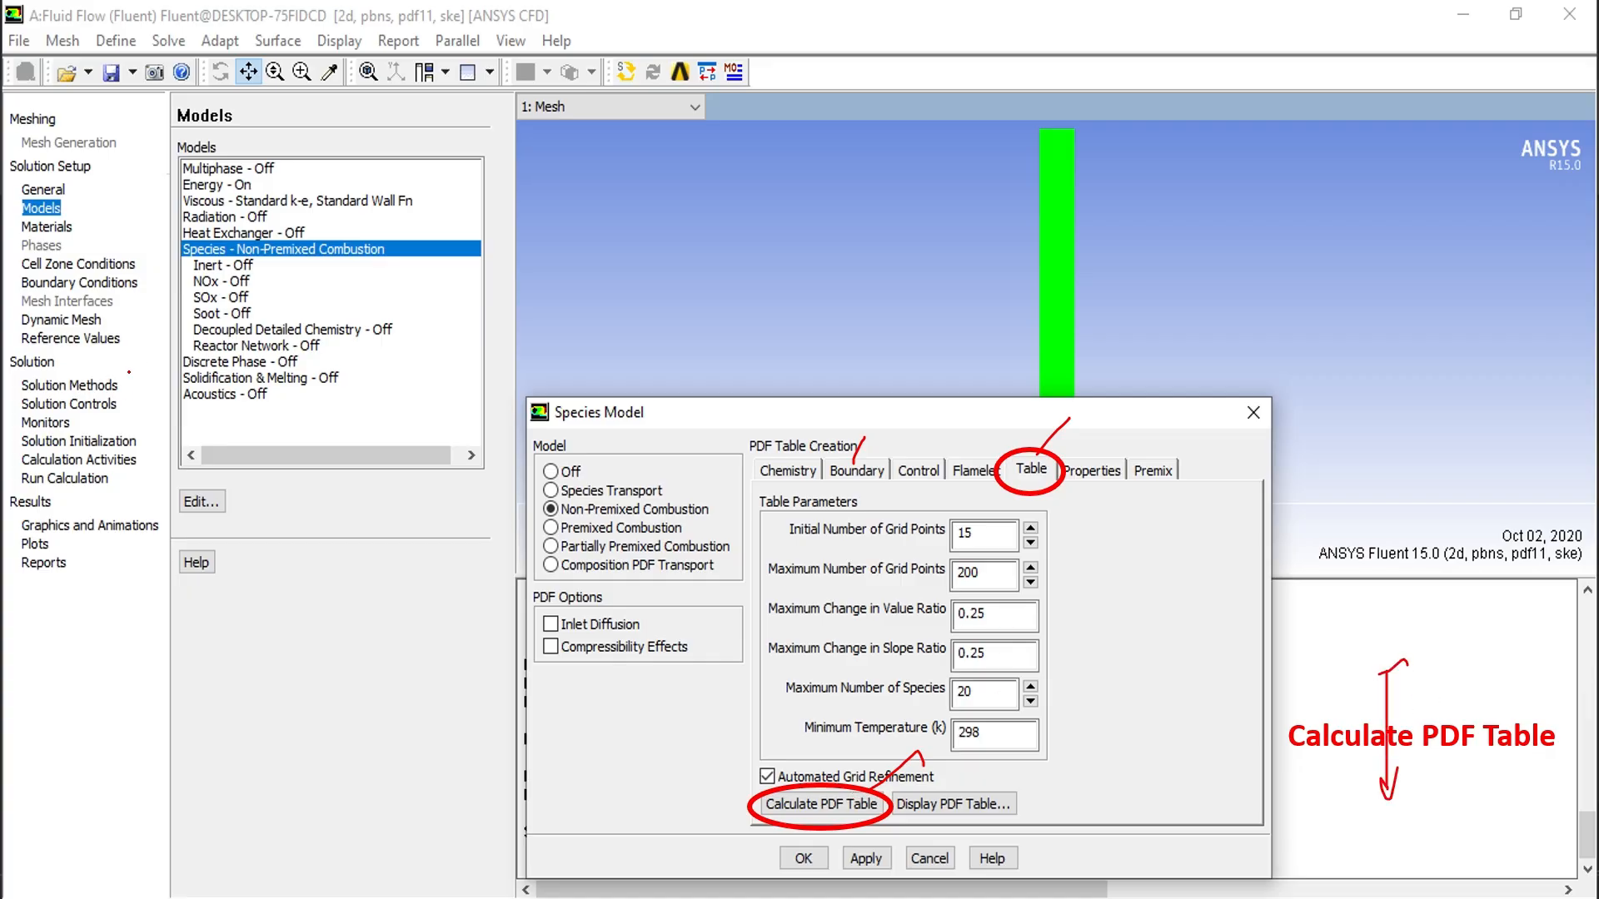
{"action": "left_click_drag", "start_coordinate": [17, 234], "coordinate": [123, 223]}
{"action": "mouse_move", "coordinate": [115, 209]}
{"action": "left_mouse_down"}
{"action": "mouse_move", "coordinate": [139, 214]}
{"action": "mouse_move", "coordinate": [147, 242]}
{"action": "left_mouse_up"}
{"action": "left_click_drag", "start_coordinate": [104, 184], "coordinate": [130, 173]}
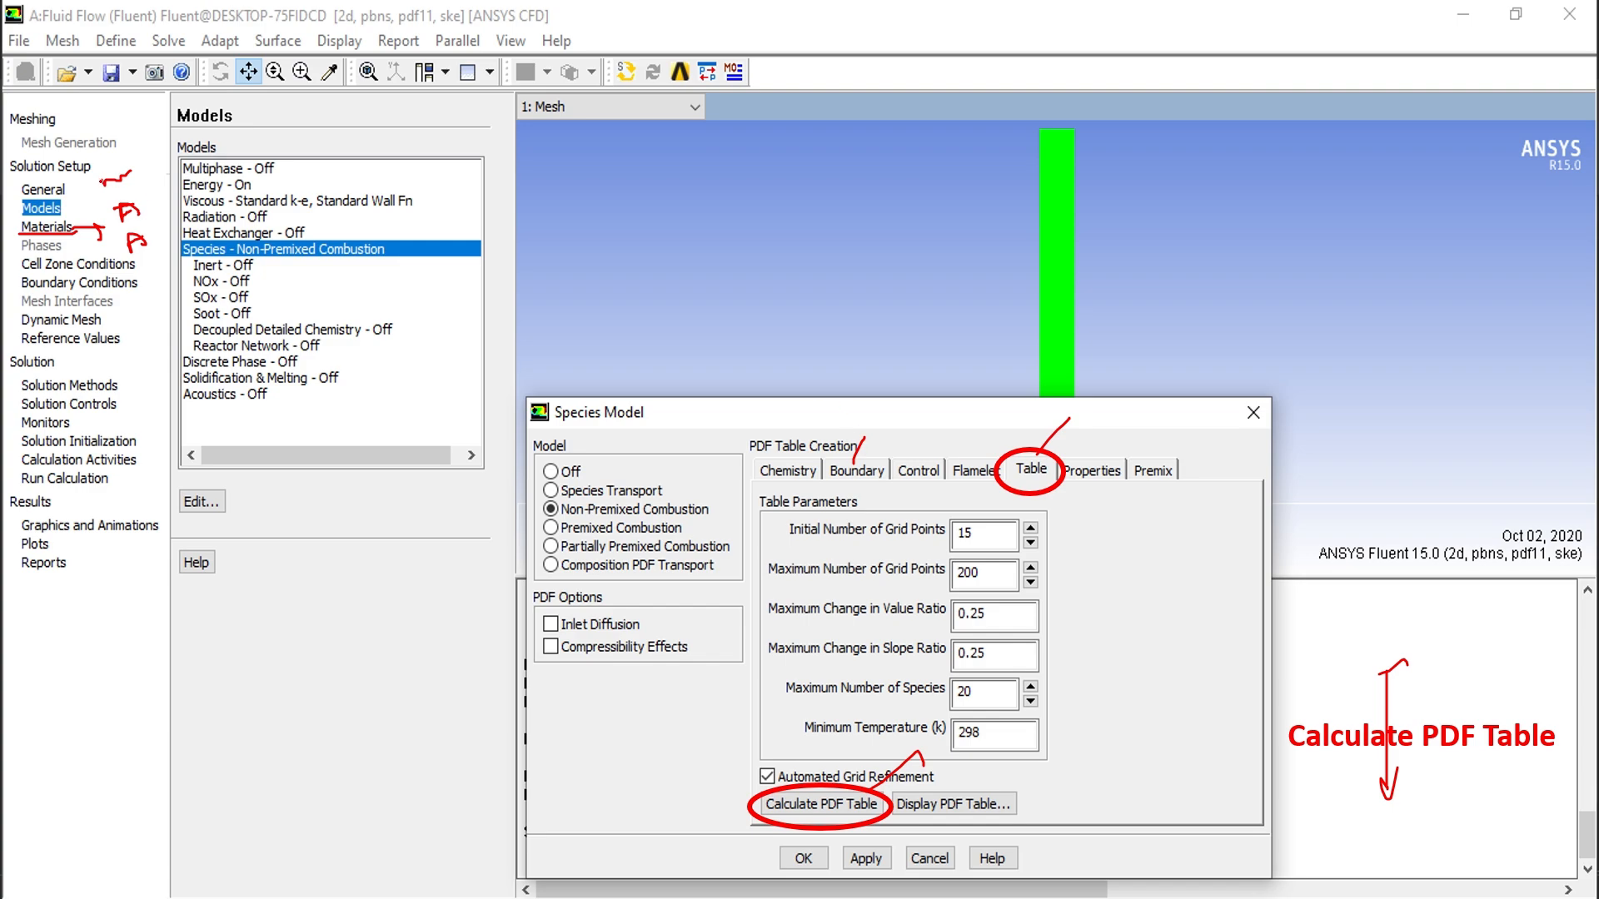
{"action": "left_click_drag", "start_coordinate": [101, 183], "coordinate": [131, 176]}
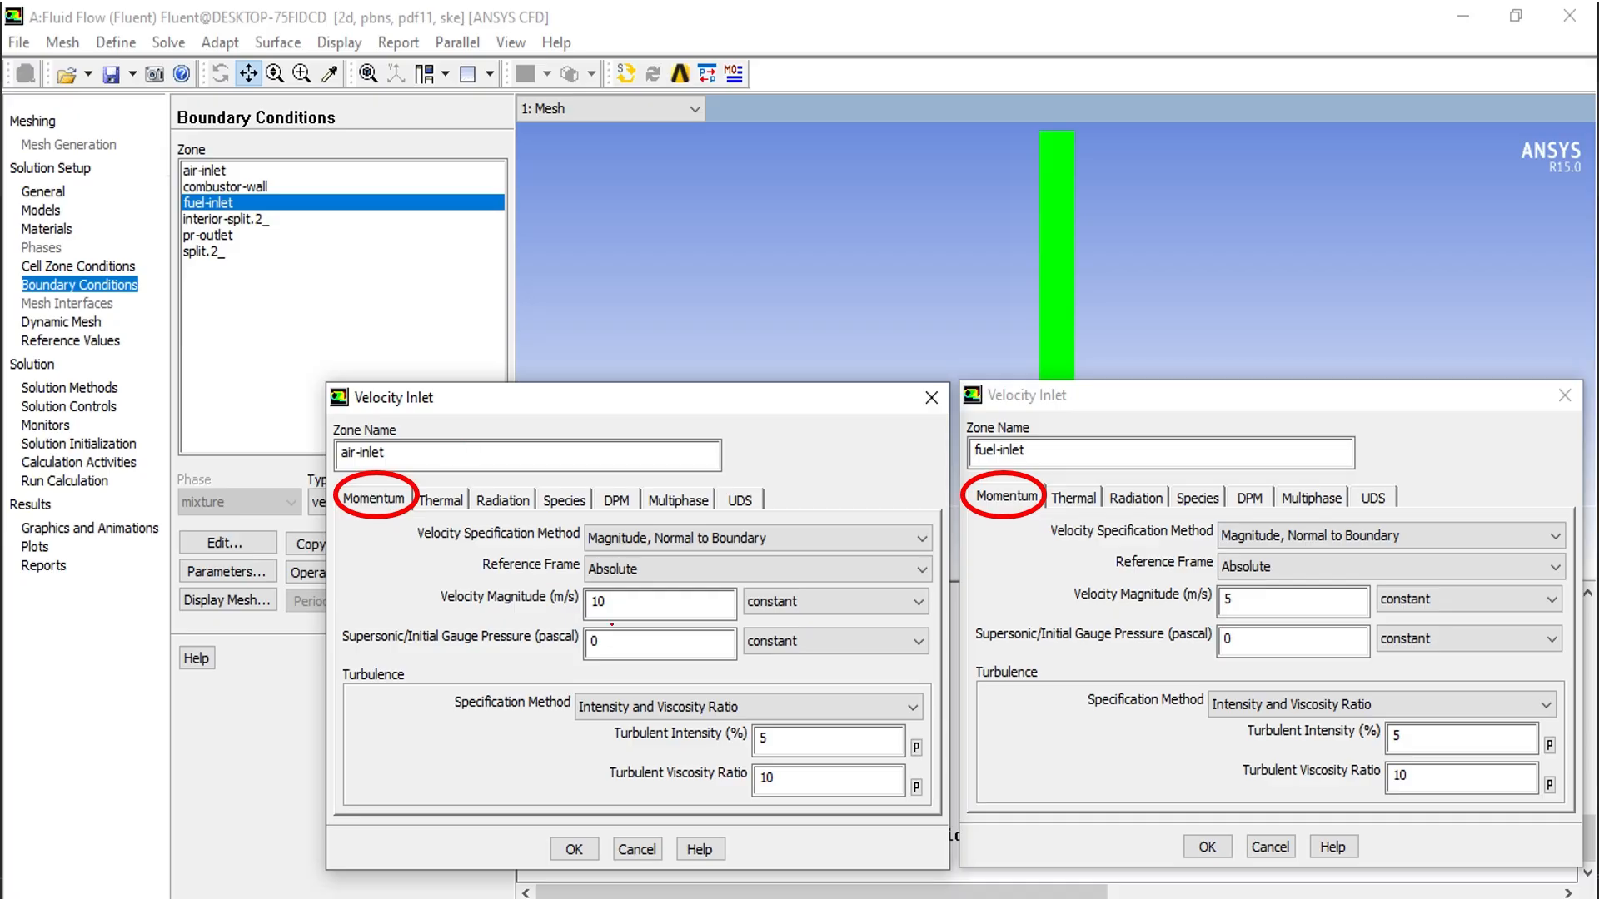
{"action": "mouse_move", "coordinate": [581, 609]}
{"action": "left_mouse_down"}
{"action": "mouse_move", "coordinate": [619, 595]}
{"action": "mouse_move", "coordinate": [582, 615]}
{"action": "mouse_move", "coordinate": [595, 617]}
{"action": "left_mouse_up"}
{"action": "mouse_move", "coordinate": [1237, 617]}
{"action": "left_mouse_down"}
{"action": "mouse_move", "coordinate": [1211, 598]}
{"action": "mouse_move", "coordinate": [1249, 588]}
{"action": "mouse_move", "coordinate": [1245, 615]}
{"action": "left_mouse_up"}
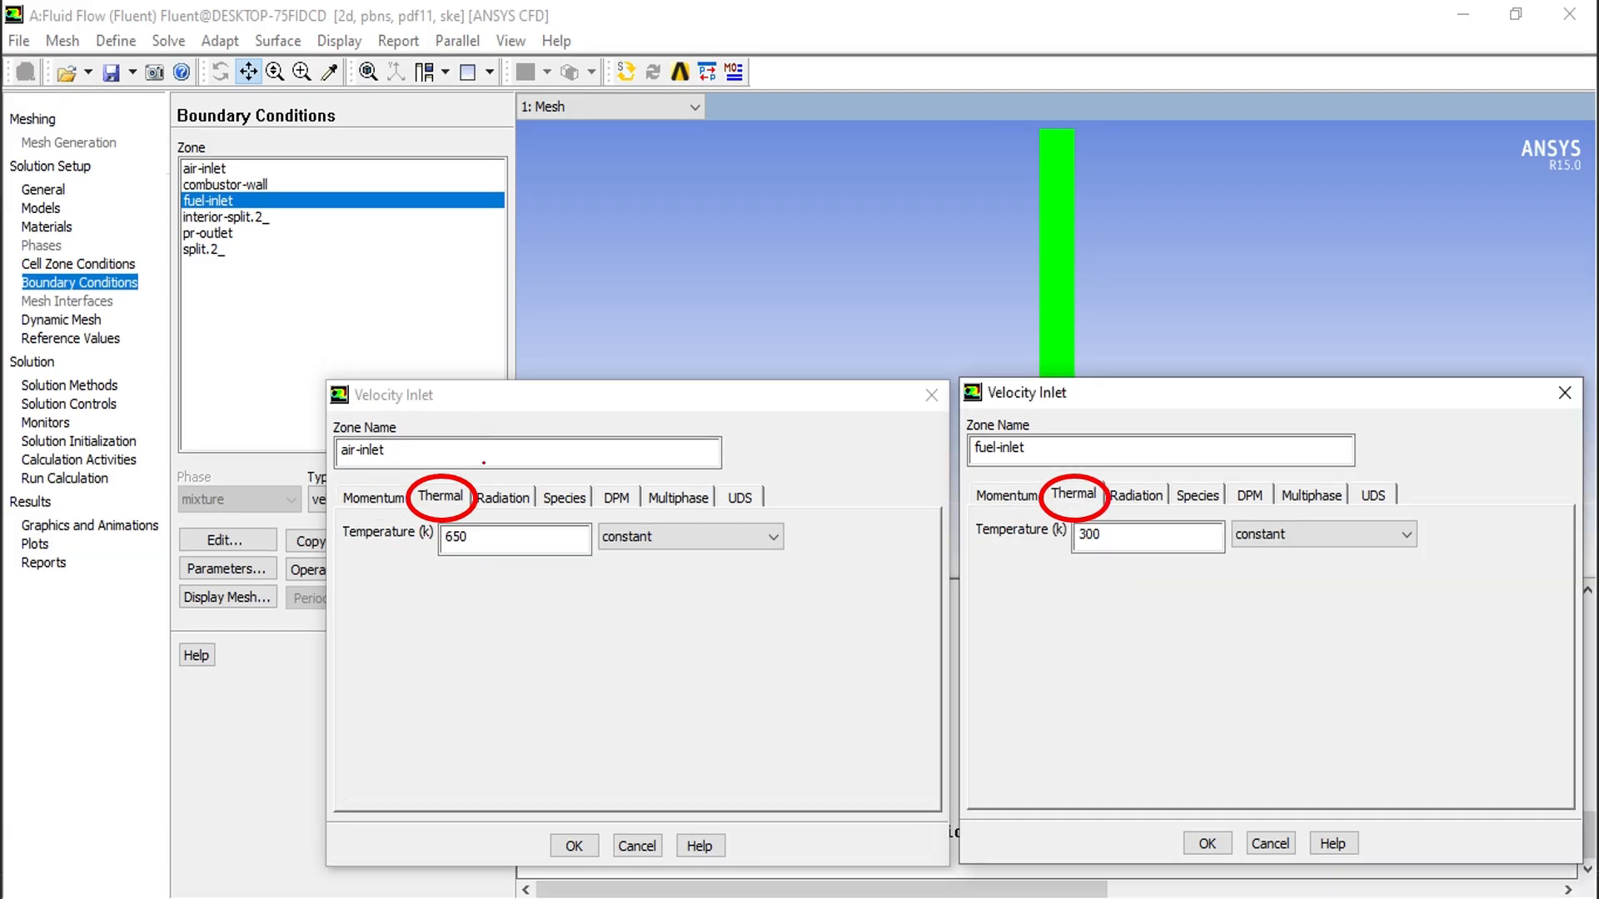
{"action": "left_click_drag", "start_coordinate": [454, 478], "coordinate": [479, 468]}
{"action": "left_click_drag", "start_coordinate": [1080, 475], "coordinate": [1109, 457]}
{"action": "mouse_move", "coordinate": [475, 556]}
{"action": "left_mouse_down"}
{"action": "mouse_move", "coordinate": [428, 536]}
{"action": "mouse_move", "coordinate": [479, 562]}
{"action": "left_mouse_up"}
{"action": "mouse_move", "coordinate": [1106, 553]}
{"action": "left_mouse_down"}
{"action": "mouse_move", "coordinate": [1101, 523]}
{"action": "mouse_move", "coordinate": [1100, 561]}
{"action": "left_mouse_up"}
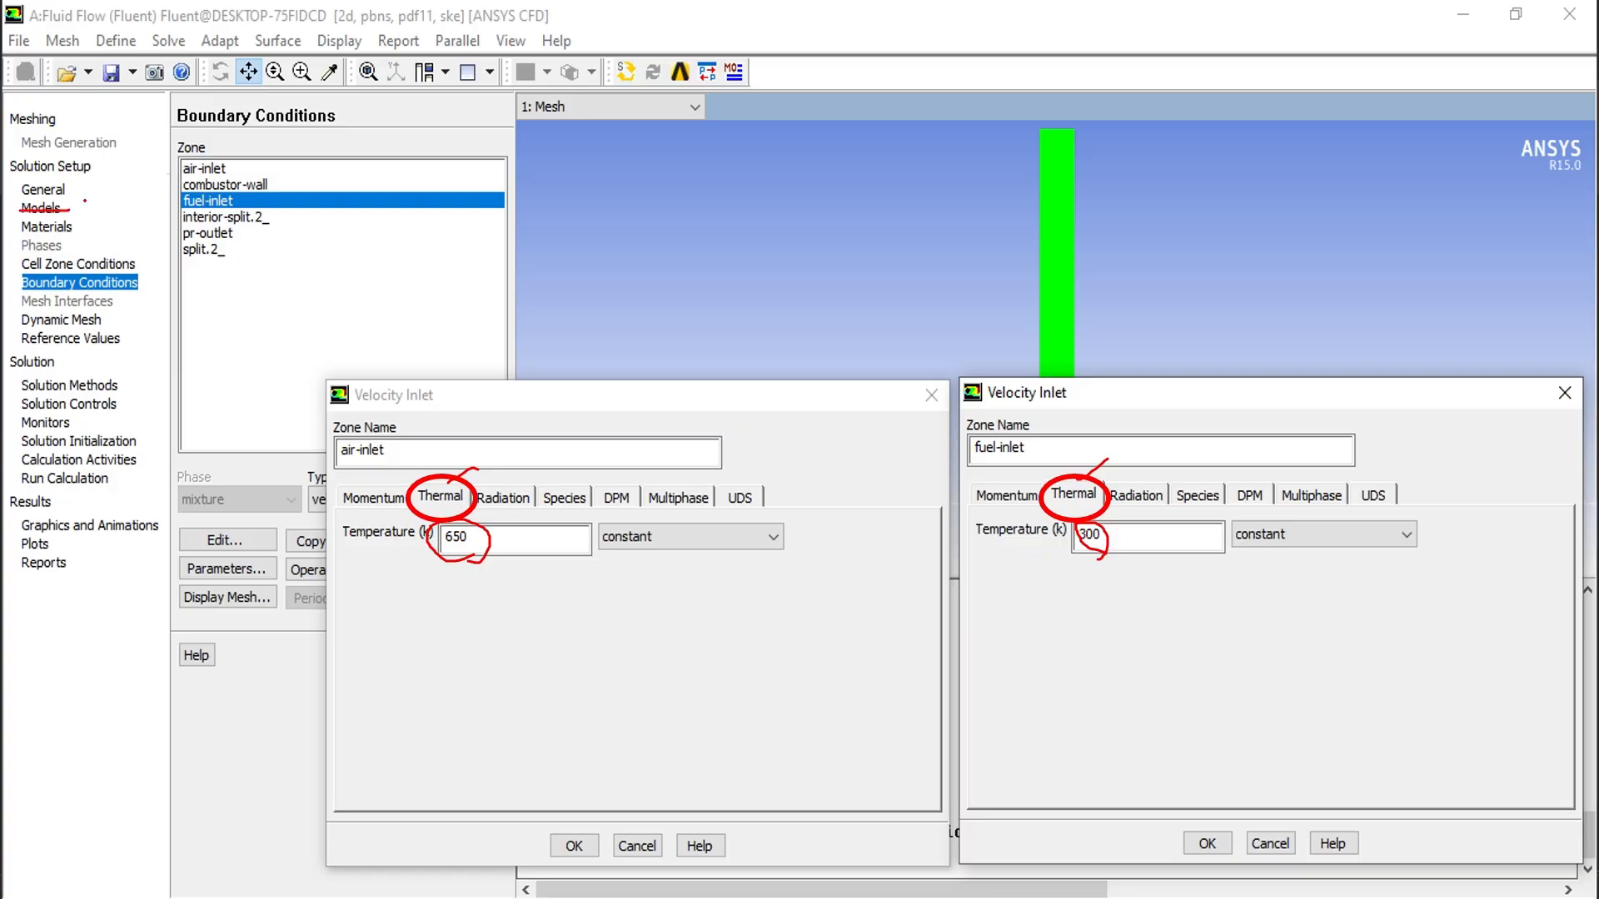
{"action": "left_click_drag", "start_coordinate": [82, 204], "coordinate": [97, 201]}
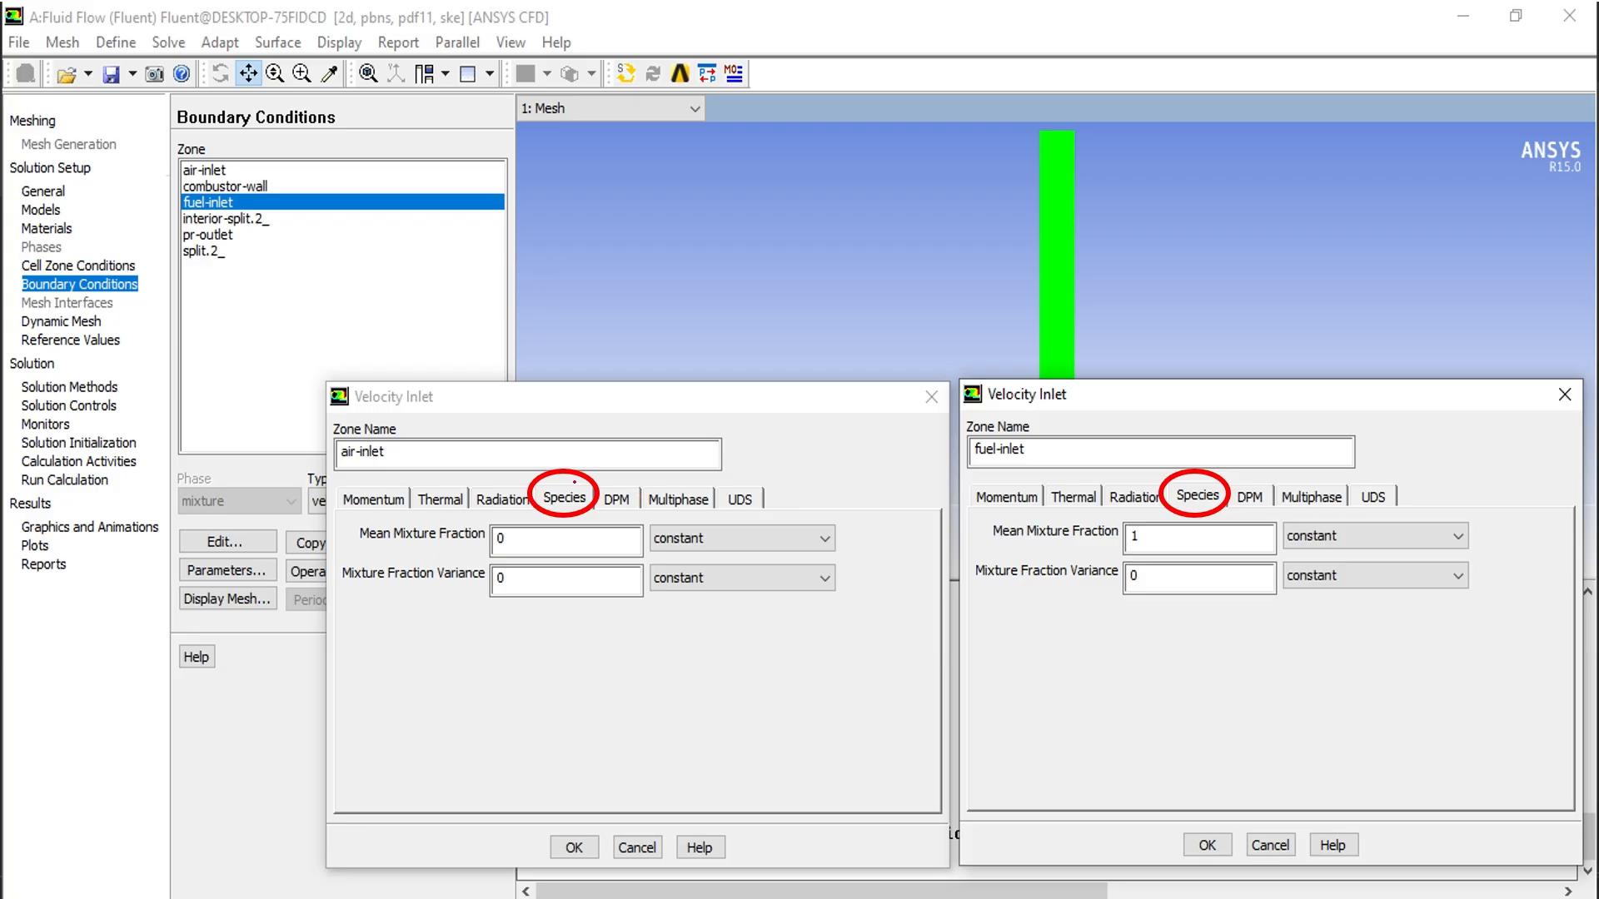
{"action": "left_click_drag", "start_coordinate": [585, 476], "coordinate": [623, 467]}
{"action": "left_click_drag", "start_coordinate": [1189, 479], "coordinate": [1239, 478]}
{"action": "left_click_drag", "start_coordinate": [517, 543], "coordinate": [526, 531]}
{"action": "left_click_drag", "start_coordinate": [521, 595], "coordinate": [543, 576]}
{"action": "mouse_move", "coordinate": [518, 543]}
{"action": "left_mouse_down"}
{"action": "mouse_move", "coordinate": [496, 548]}
{"action": "mouse_move", "coordinate": [512, 523]}
{"action": "mouse_move", "coordinate": [523, 548]}
{"action": "mouse_move", "coordinate": [469, 473]}
{"action": "mouse_move", "coordinate": [491, 475]}
{"action": "left_mouse_up"}
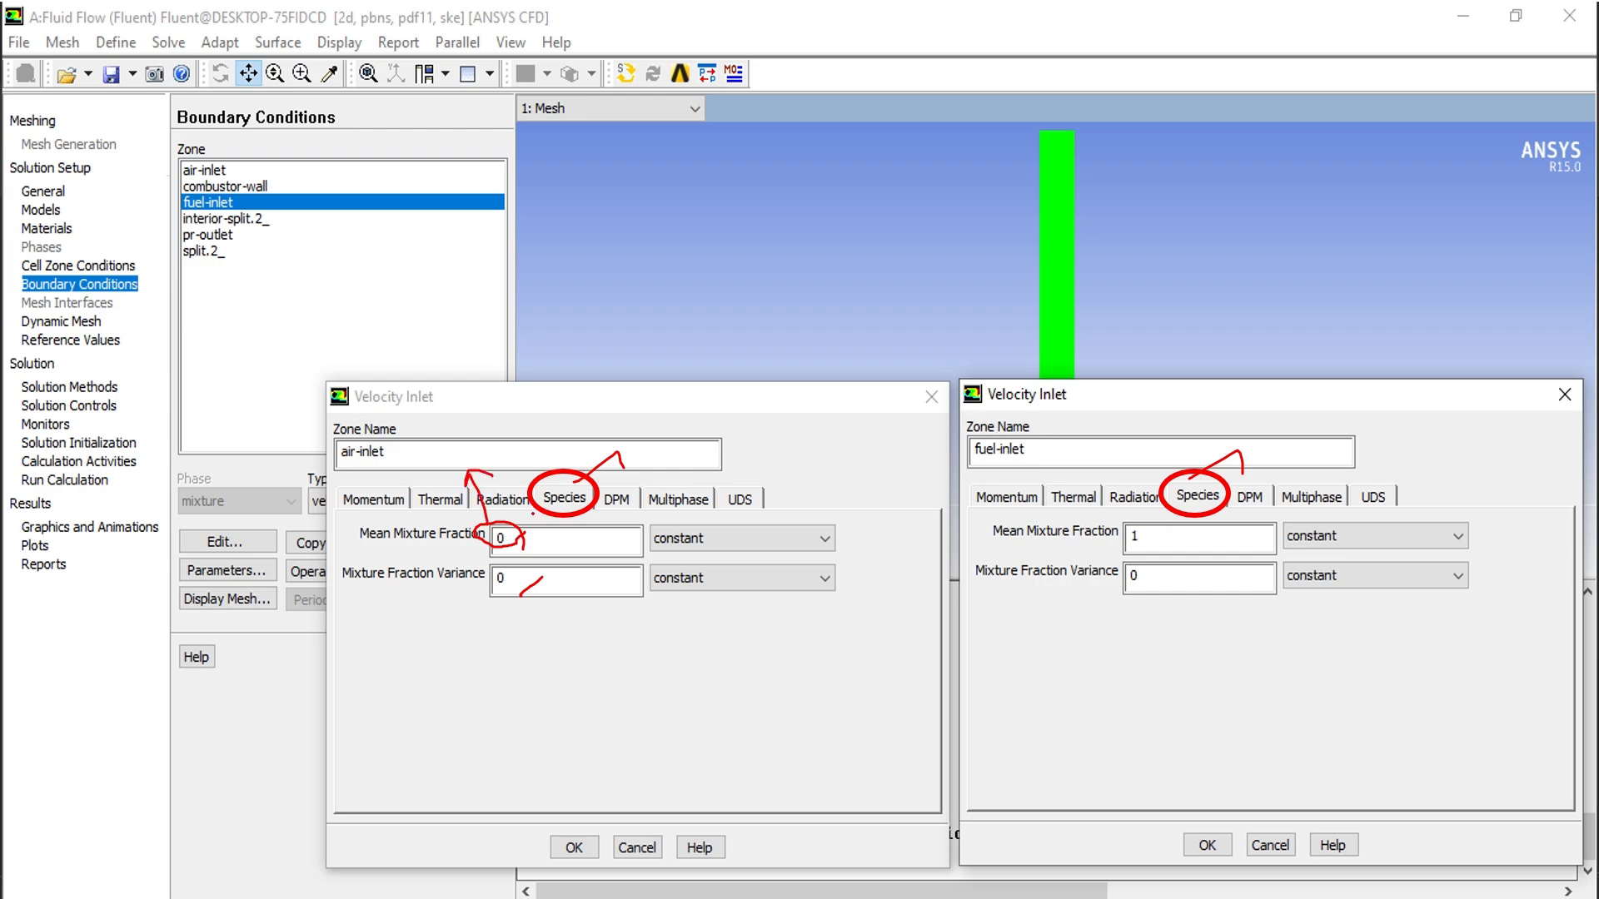
{"action": "mouse_move", "coordinate": [1150, 553]}
{"action": "left_mouse_down"}
{"action": "mouse_move", "coordinate": [1053, 476]}
{"action": "mouse_move", "coordinate": [1075, 482]}
{"action": "left_mouse_up"}
{"action": "left_click_drag", "start_coordinate": [1033, 448], "coordinate": [1101, 443]}
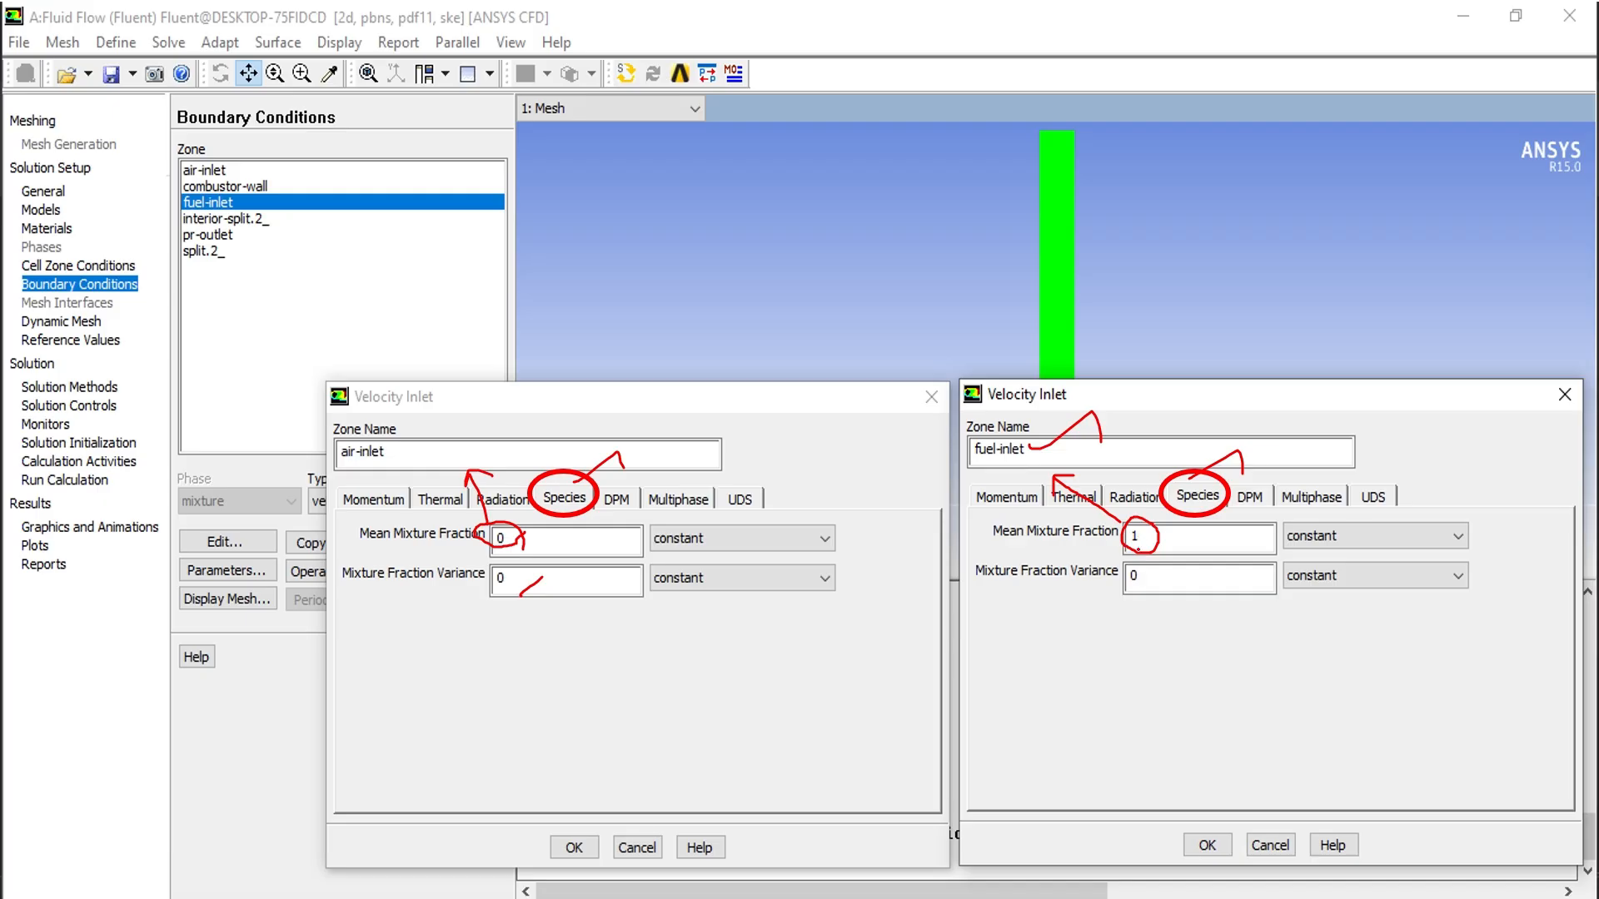
{"action": "left_click_drag", "start_coordinate": [1099, 414], "coordinate": [1178, 378]}
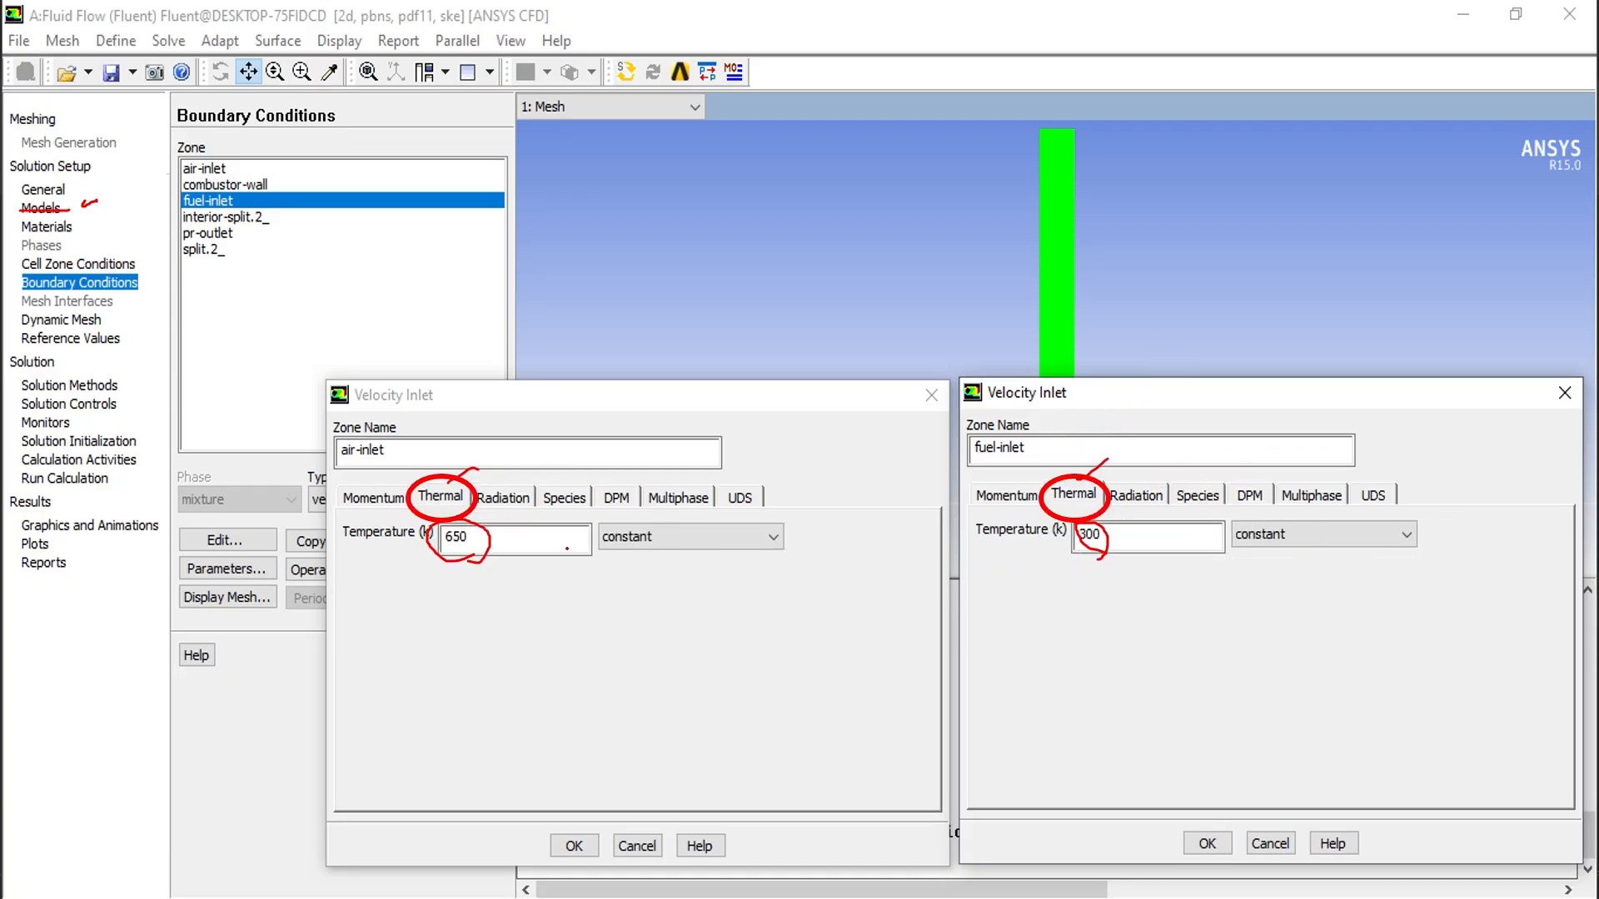
{"action": "mouse_move", "coordinate": [468, 560]}
{"action": "left_mouse_down"}
{"action": "mouse_move", "coordinate": [928, 628]}
{"action": "mouse_move", "coordinate": [1064, 568]}
{"action": "mouse_move", "coordinate": [1059, 587]}
{"action": "left_mouse_up"}
{"action": "left_click_drag", "start_coordinate": [467, 588], "coordinate": [507, 584]}
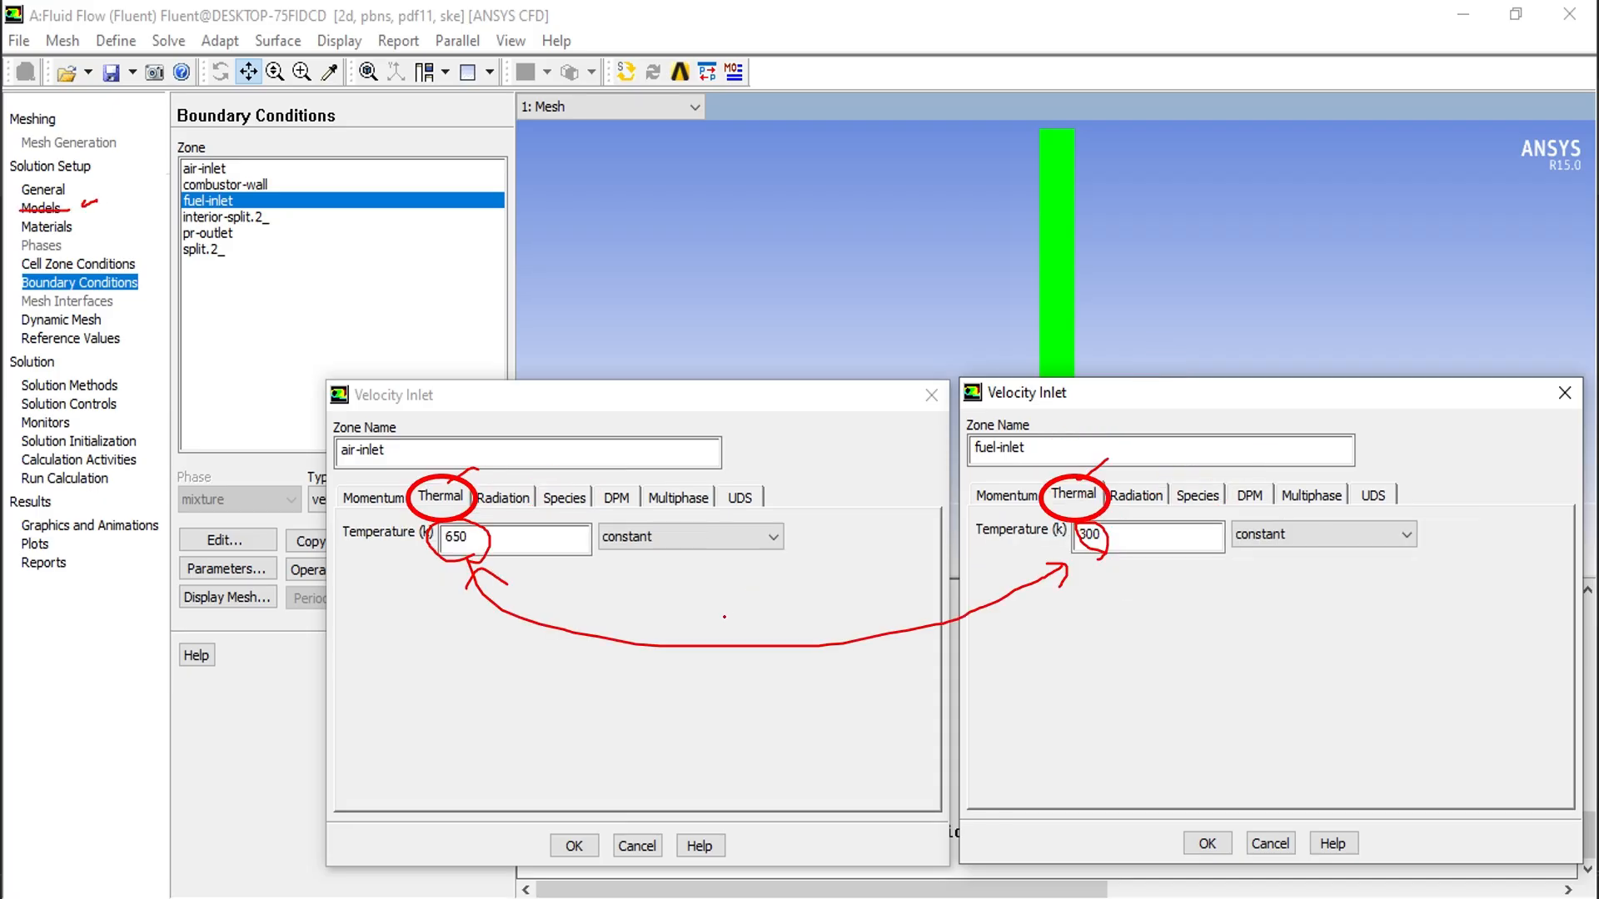
{"action": "mouse_move", "coordinate": [728, 643]}
{"action": "left_mouse_down"}
{"action": "mouse_move", "coordinate": [754, 737]}
{"action": "mouse_move", "coordinate": [833, 726]}
{"action": "left_mouse_up"}
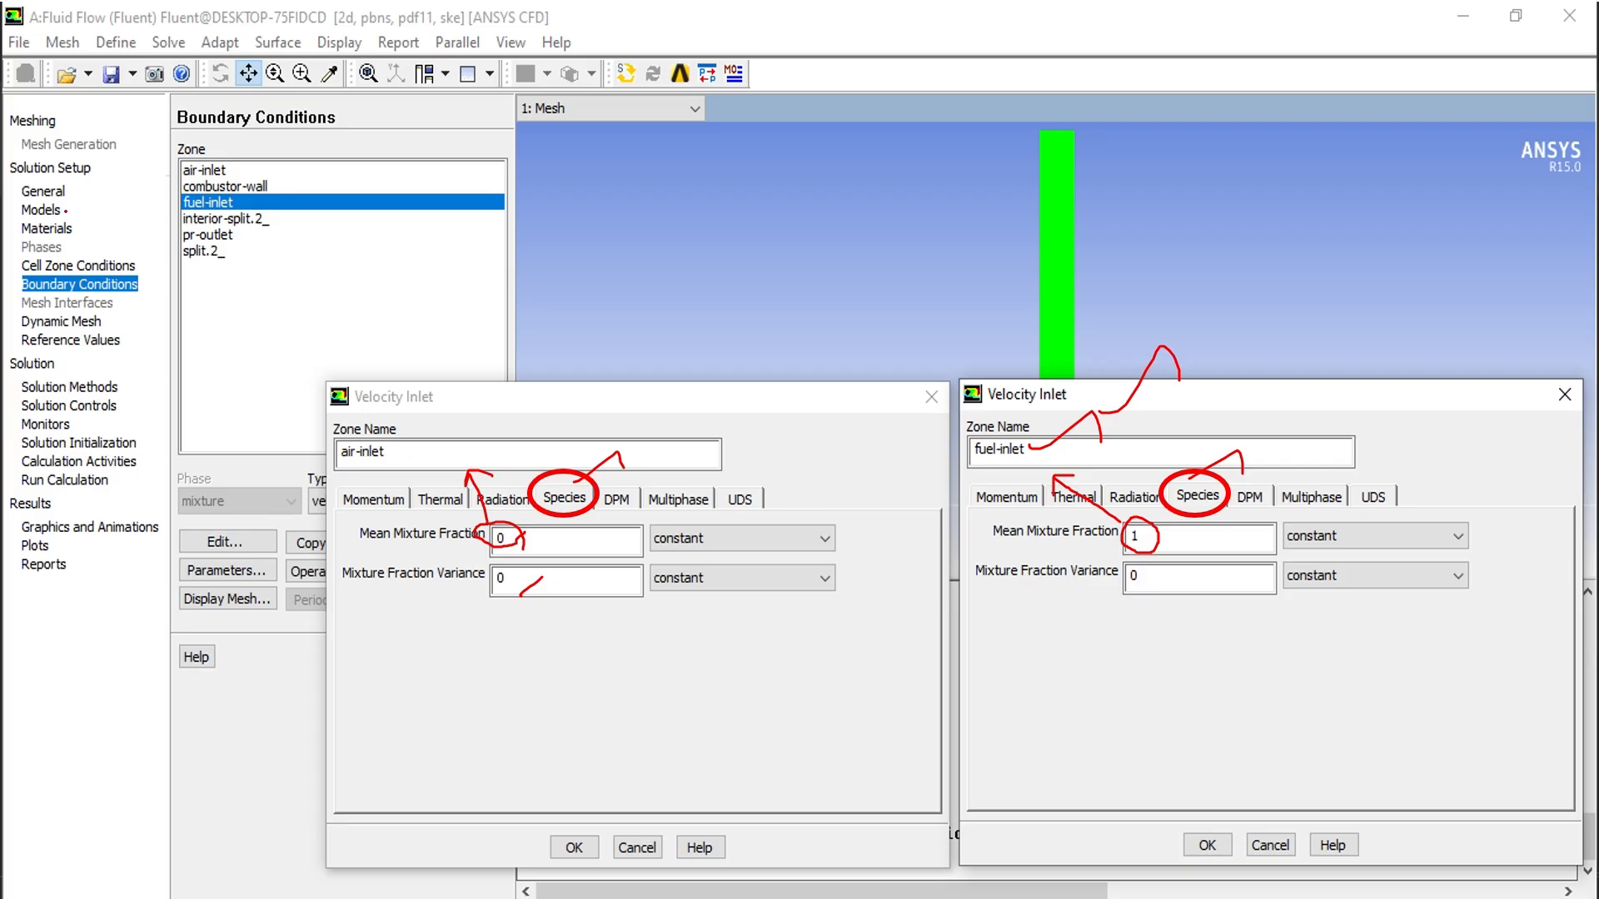
{"action": "left_click_drag", "start_coordinate": [65, 211], "coordinate": [106, 214]}
{"action": "left_click_drag", "start_coordinate": [577, 475], "coordinate": [636, 458]}
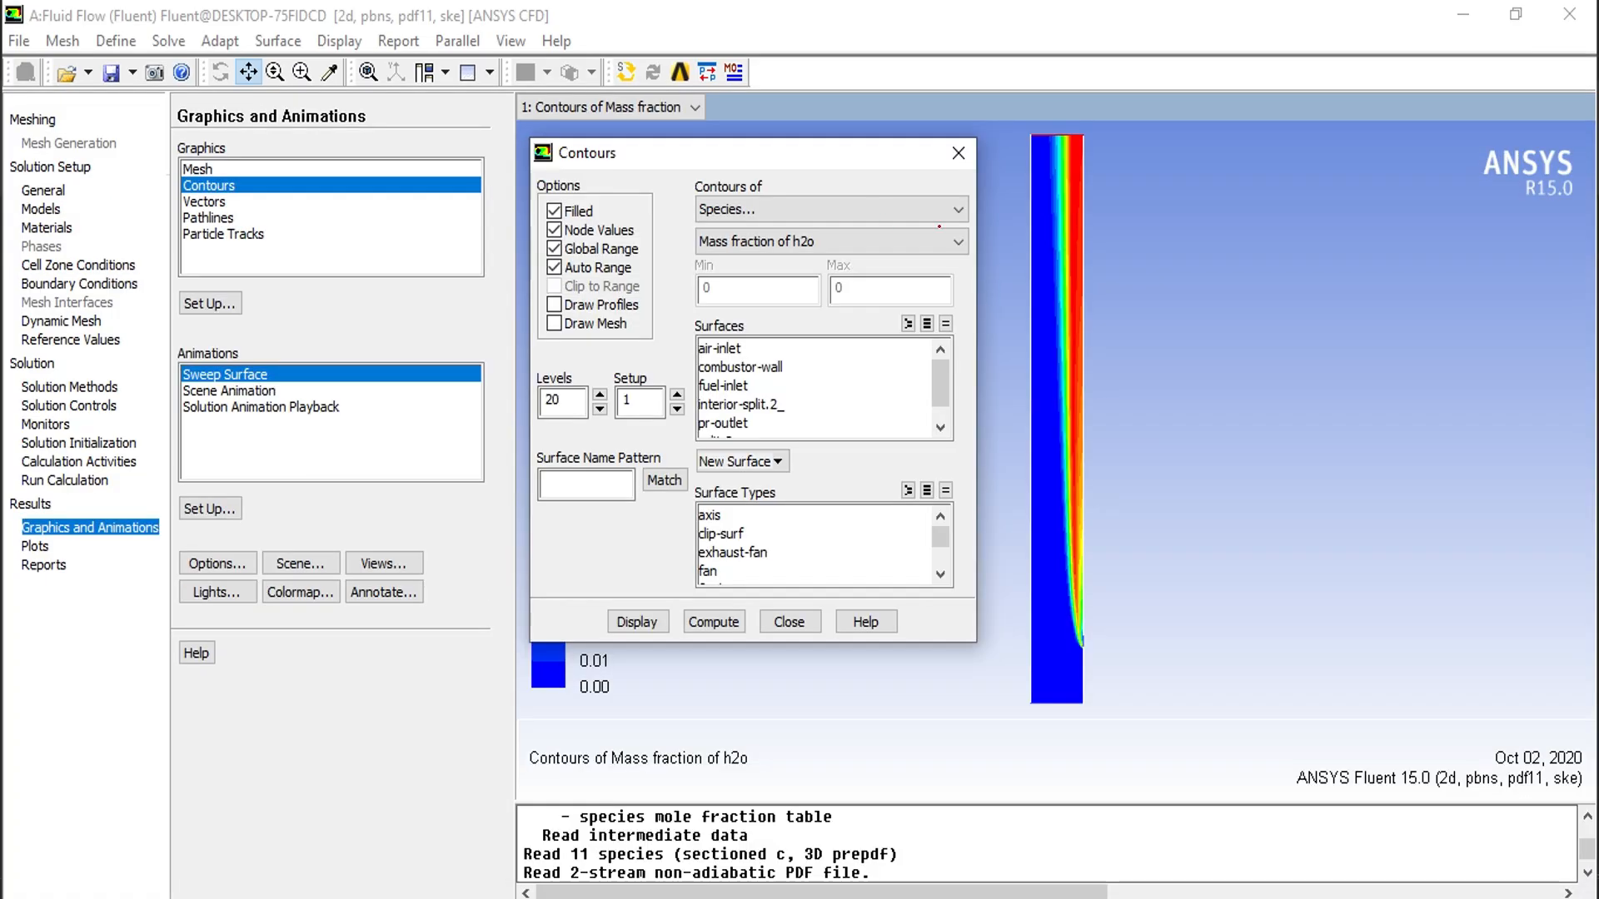
{"action": "mouse_move", "coordinate": [957, 209]}
{"action": "left_mouse_down"}
{"action": "mouse_move", "coordinate": [993, 203]}
{"action": "mouse_move", "coordinate": [980, 213]}
{"action": "left_mouse_up"}
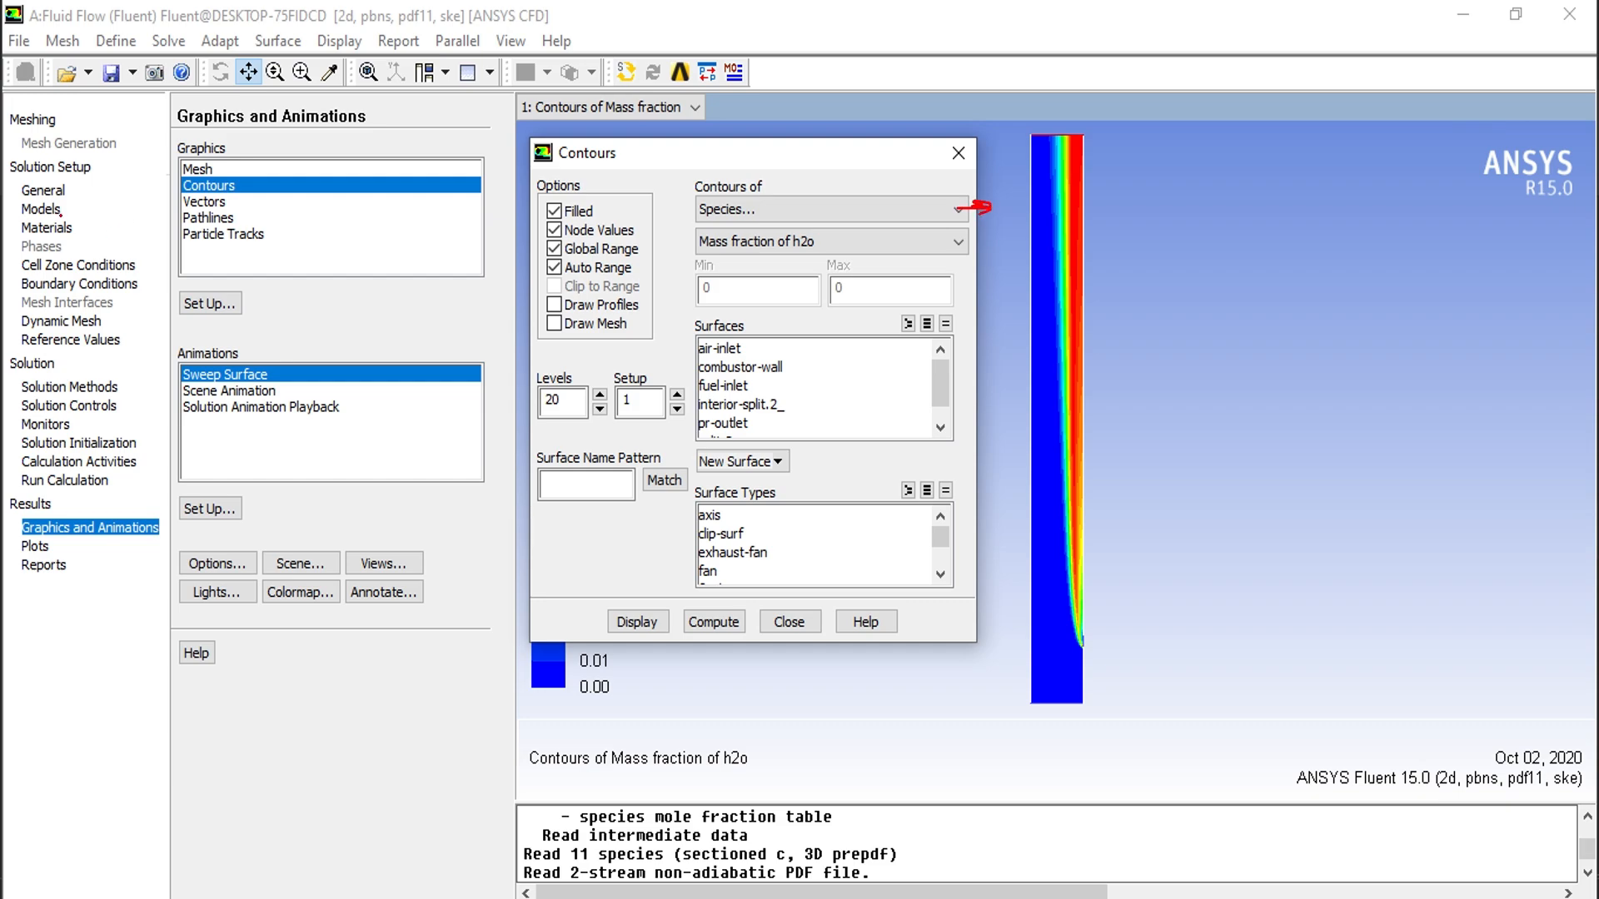
{"action": "left_click_drag", "start_coordinate": [62, 213], "coordinate": [100, 191]}
{"action": "mouse_move", "coordinate": [750, 216]}
{"action": "left_mouse_down"}
{"action": "mouse_move", "coordinate": [674, 206]}
{"action": "mouse_move", "coordinate": [744, 214]}
{"action": "left_mouse_up"}
{"action": "mouse_move", "coordinate": [849, 245]}
{"action": "left_mouse_down"}
{"action": "mouse_move", "coordinate": [889, 246]}
{"action": "mouse_move", "coordinate": [877, 265]}
{"action": "left_mouse_up"}
{"action": "mouse_move", "coordinate": [1057, 723]}
{"action": "left_mouse_down"}
{"action": "mouse_move", "coordinate": [1053, 684]}
{"action": "mouse_move", "coordinate": [1062, 702]}
{"action": "left_mouse_up"}
{"action": "left_click_drag", "start_coordinate": [1076, 343], "coordinate": [1123, 331]}
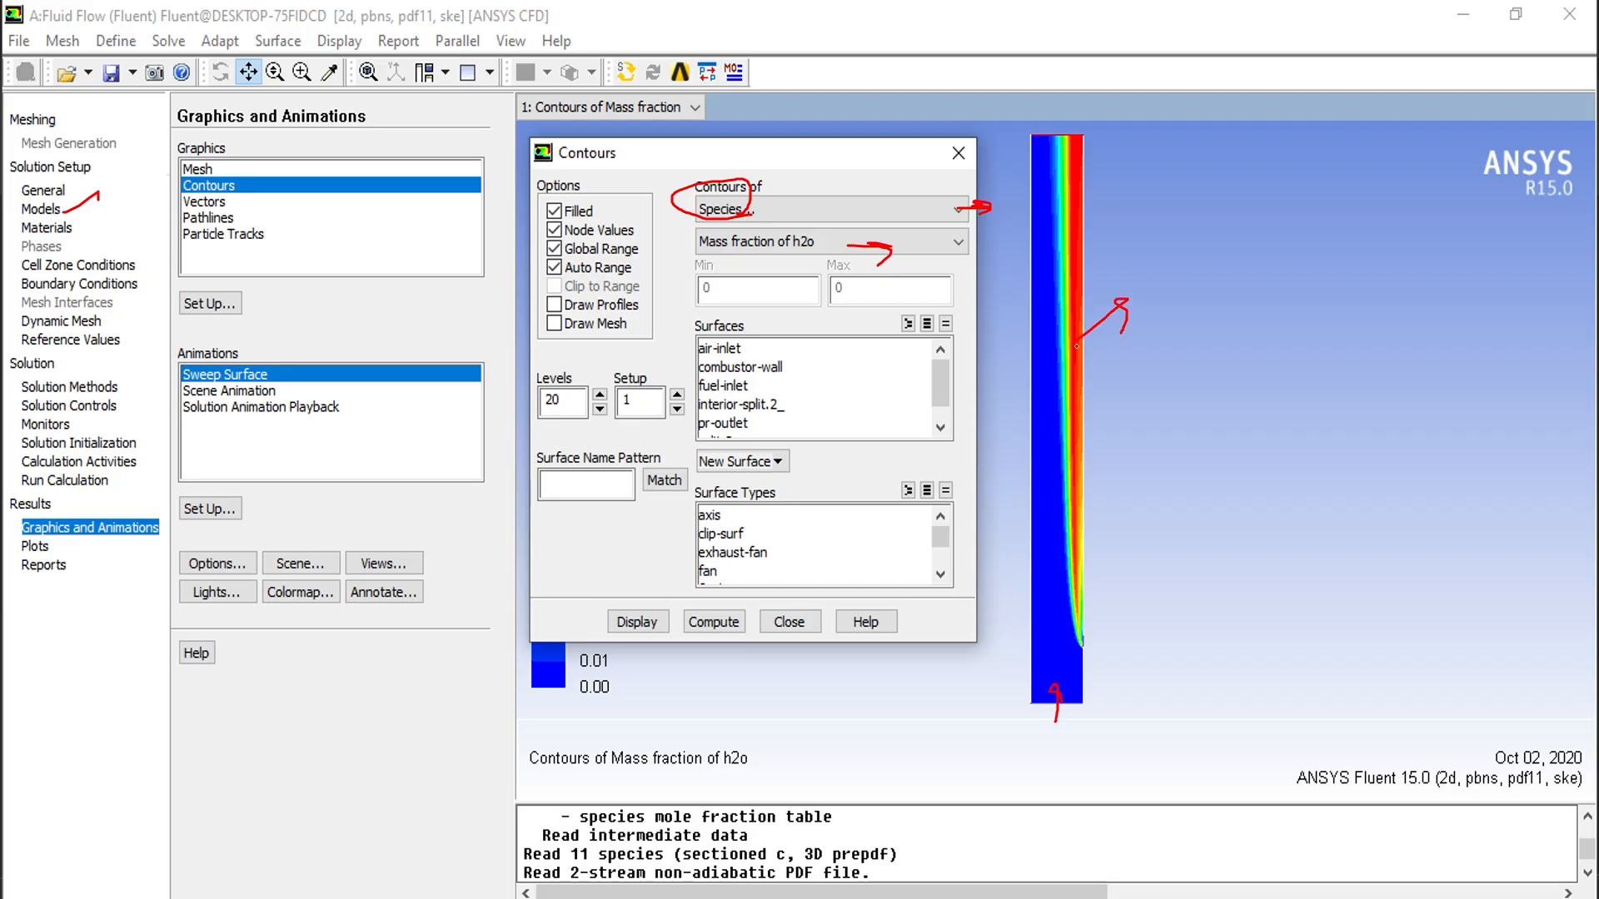
{"action": "mouse_move", "coordinate": [816, 261]}
{"action": "left_mouse_down"}
{"action": "mouse_move", "coordinate": [801, 223]}
{"action": "mouse_move", "coordinate": [811, 265]}
{"action": "left_mouse_up"}
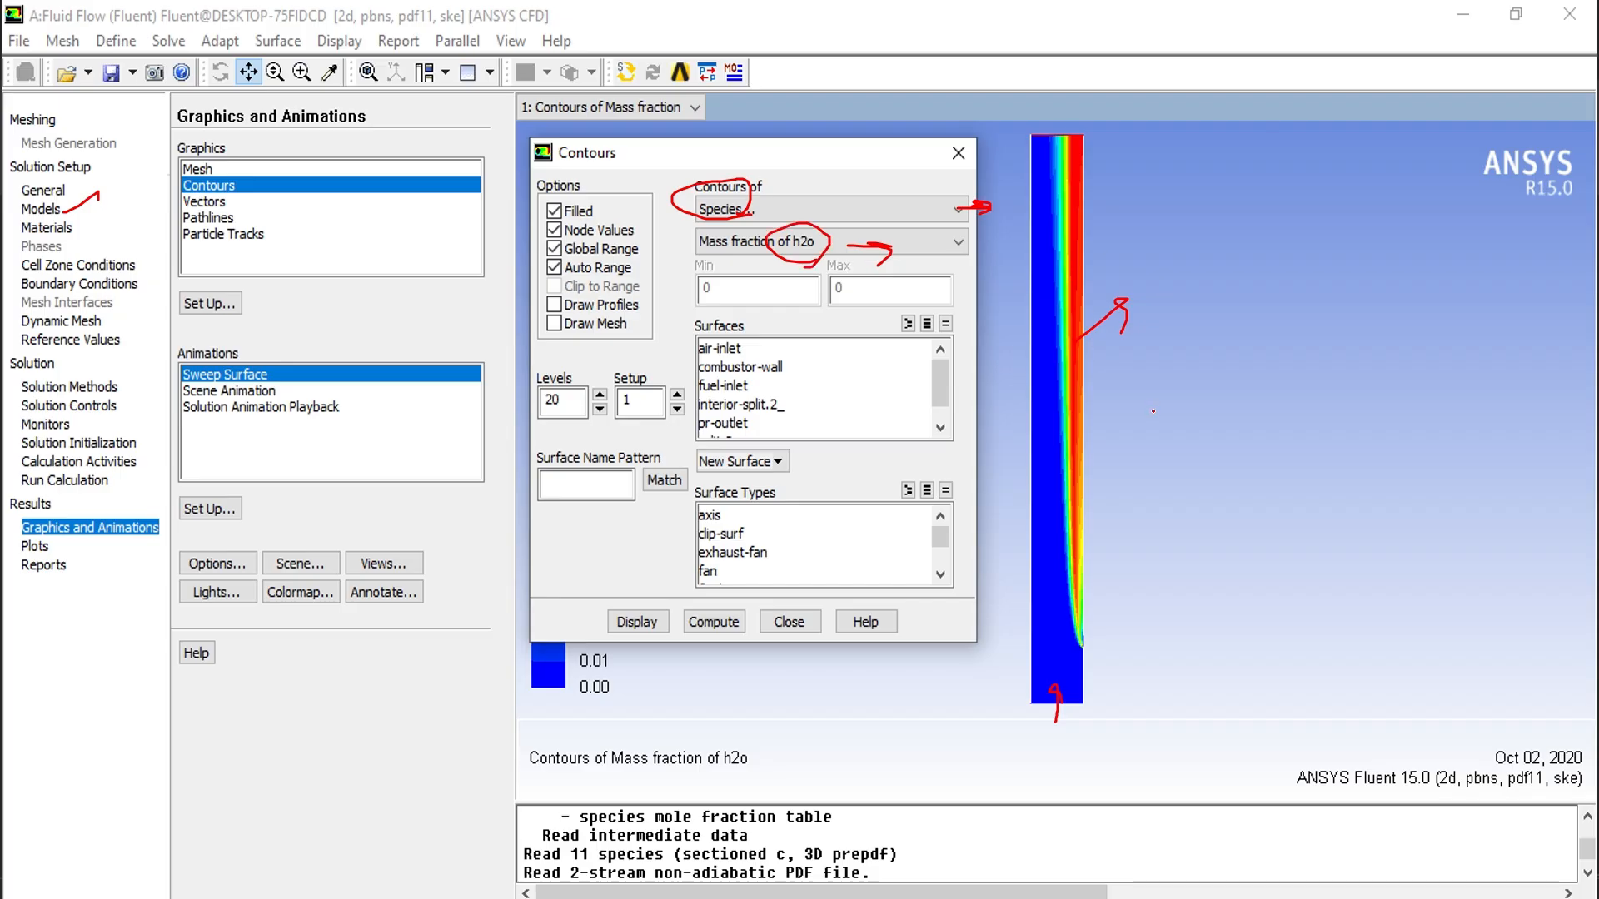
{"action": "left_click_drag", "start_coordinate": [1067, 117], "coordinate": [1073, 134]}
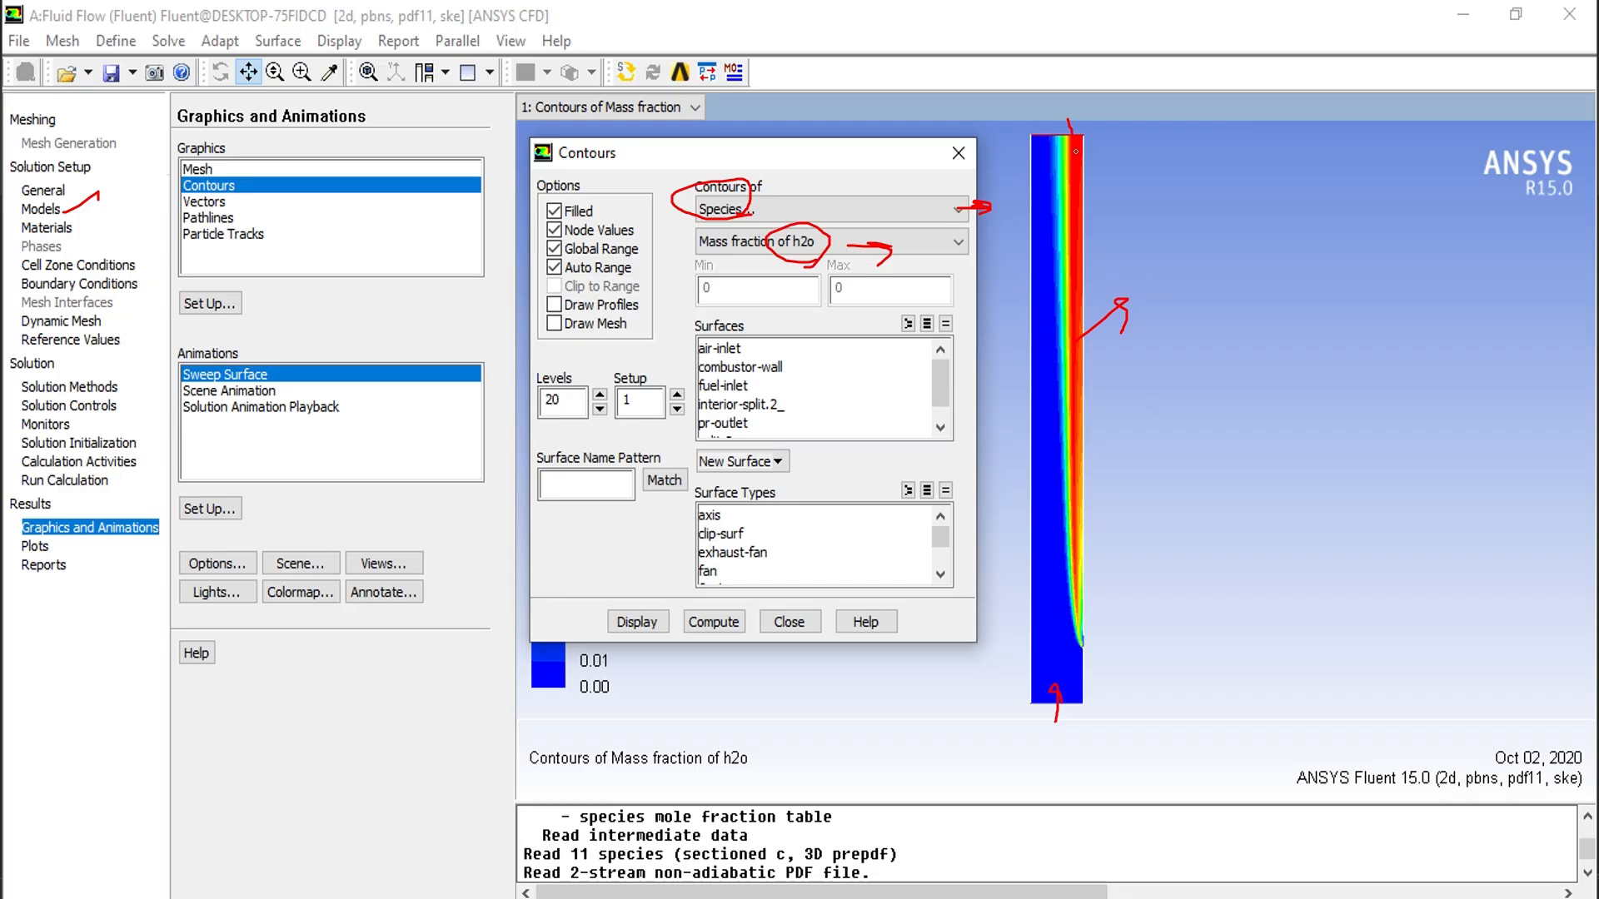
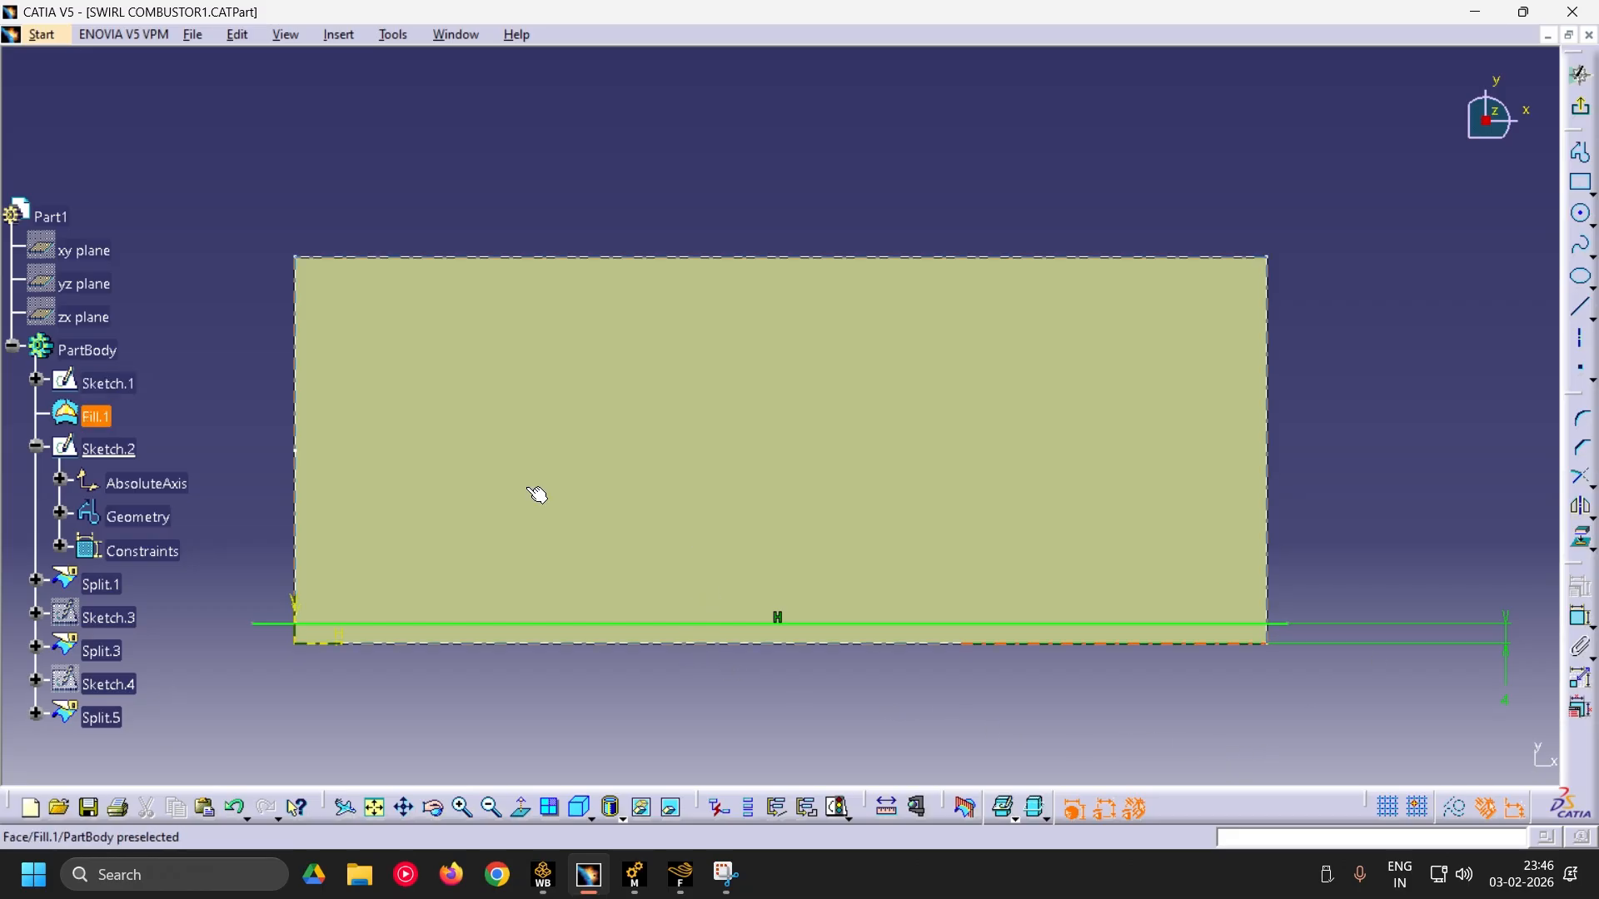
- Leave Sketch.2 by activating PartBody, and close CATIA with the SWIRL COMBUSTOR1 part
{"action": "left_click", "coordinate": [93, 353]}
{"action": "double_click", "coordinate": [92, 355]}
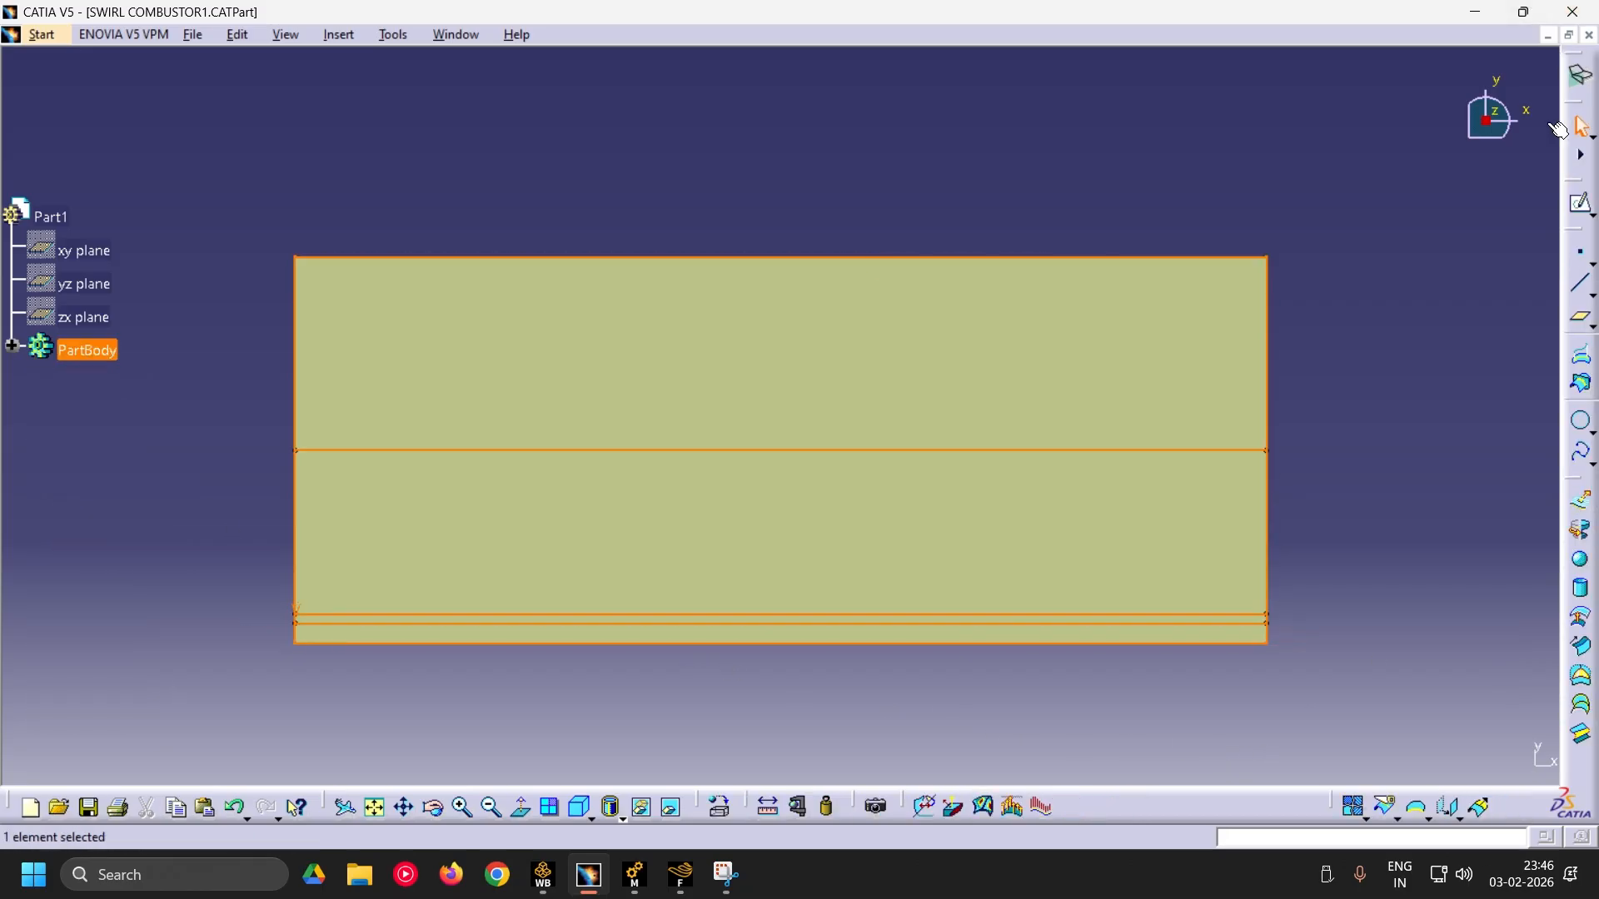
{"action": "left_click", "coordinate": [1384, 118]}
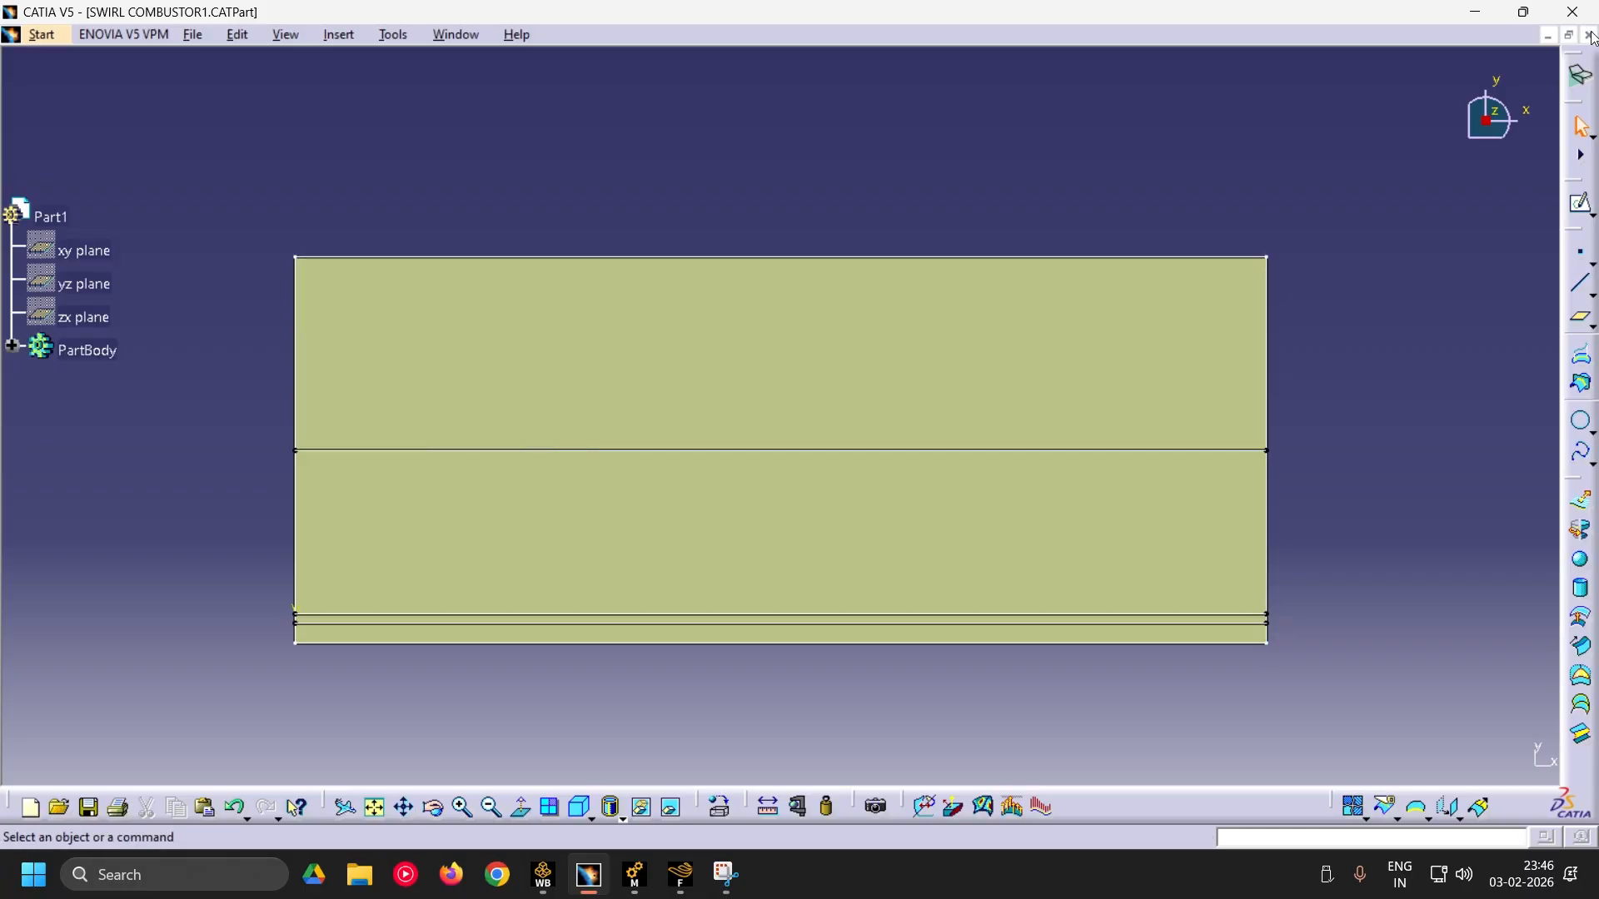
{"action": "left_click", "coordinate": [1574, 12]}
{"action": "left_click", "coordinate": [848, 478]}
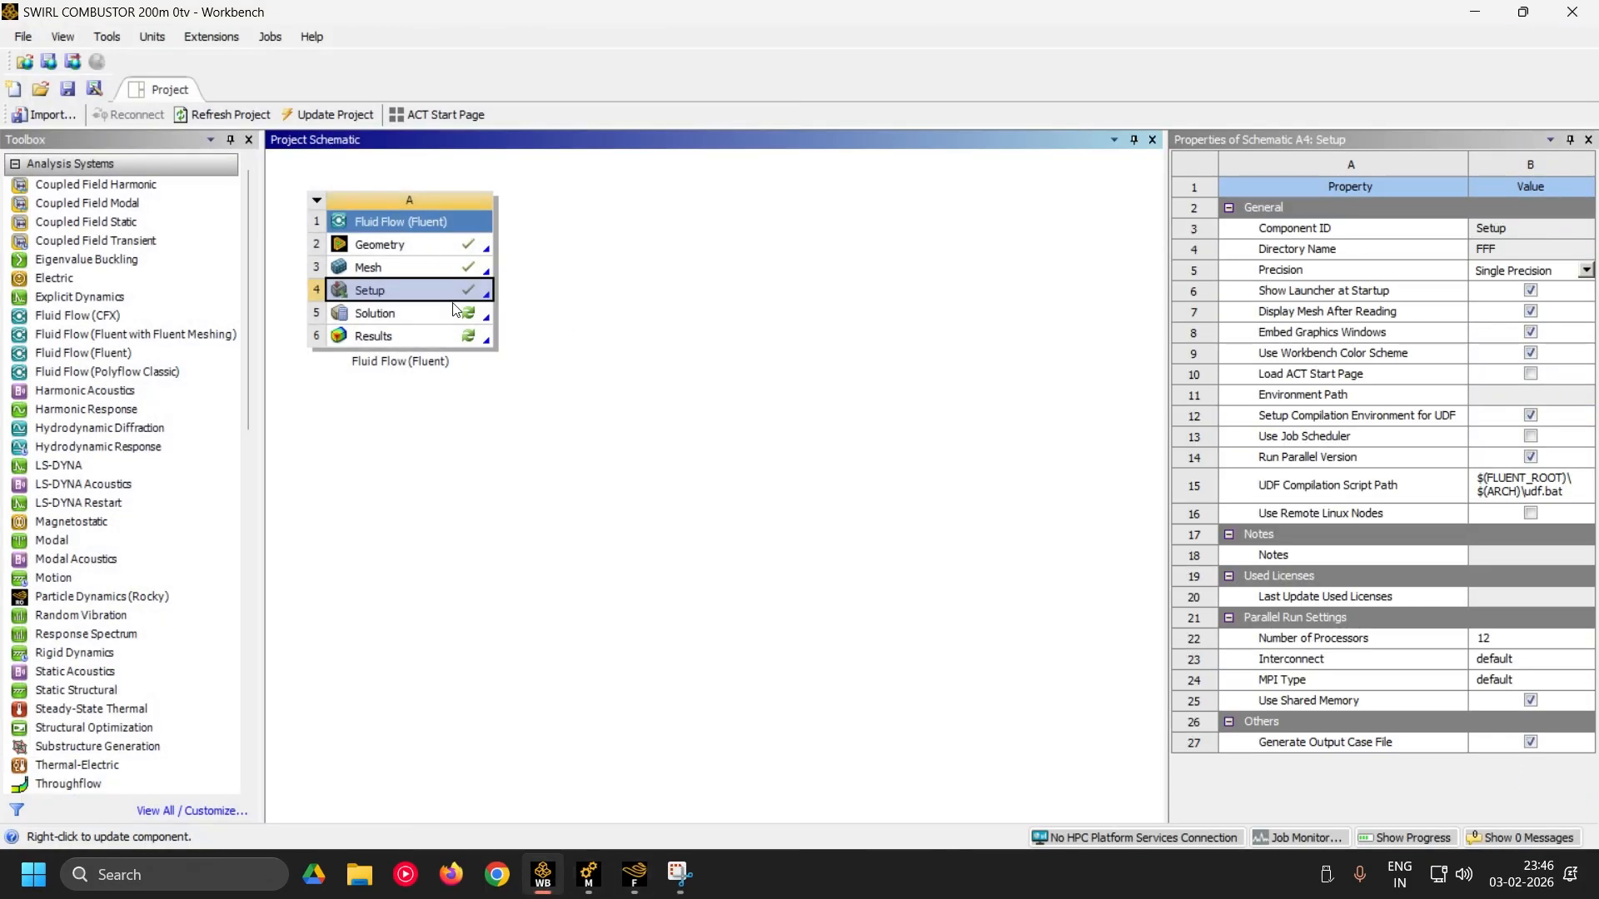
- Switch to the open DesignModeler geometry and examine the edges assigned to the FUELINLET, AIRINLET, WALL, AXIS and PROUTLET named selections
{"action": "right_click", "coordinate": [451, 245]}
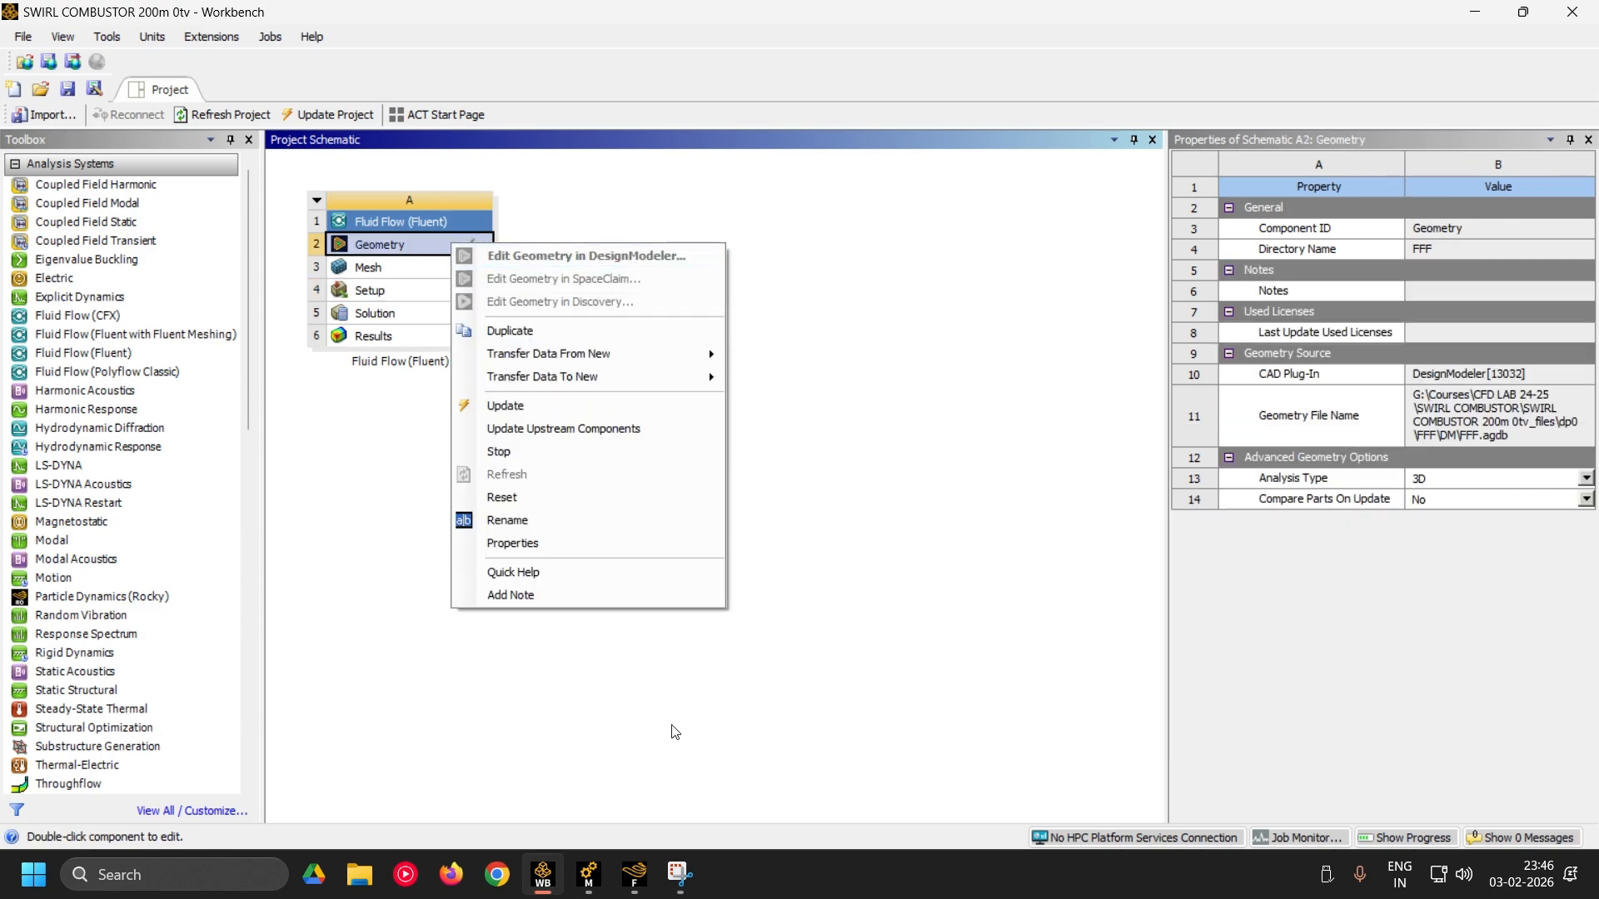
{"action": "mouse_move", "coordinate": [634, 885]}
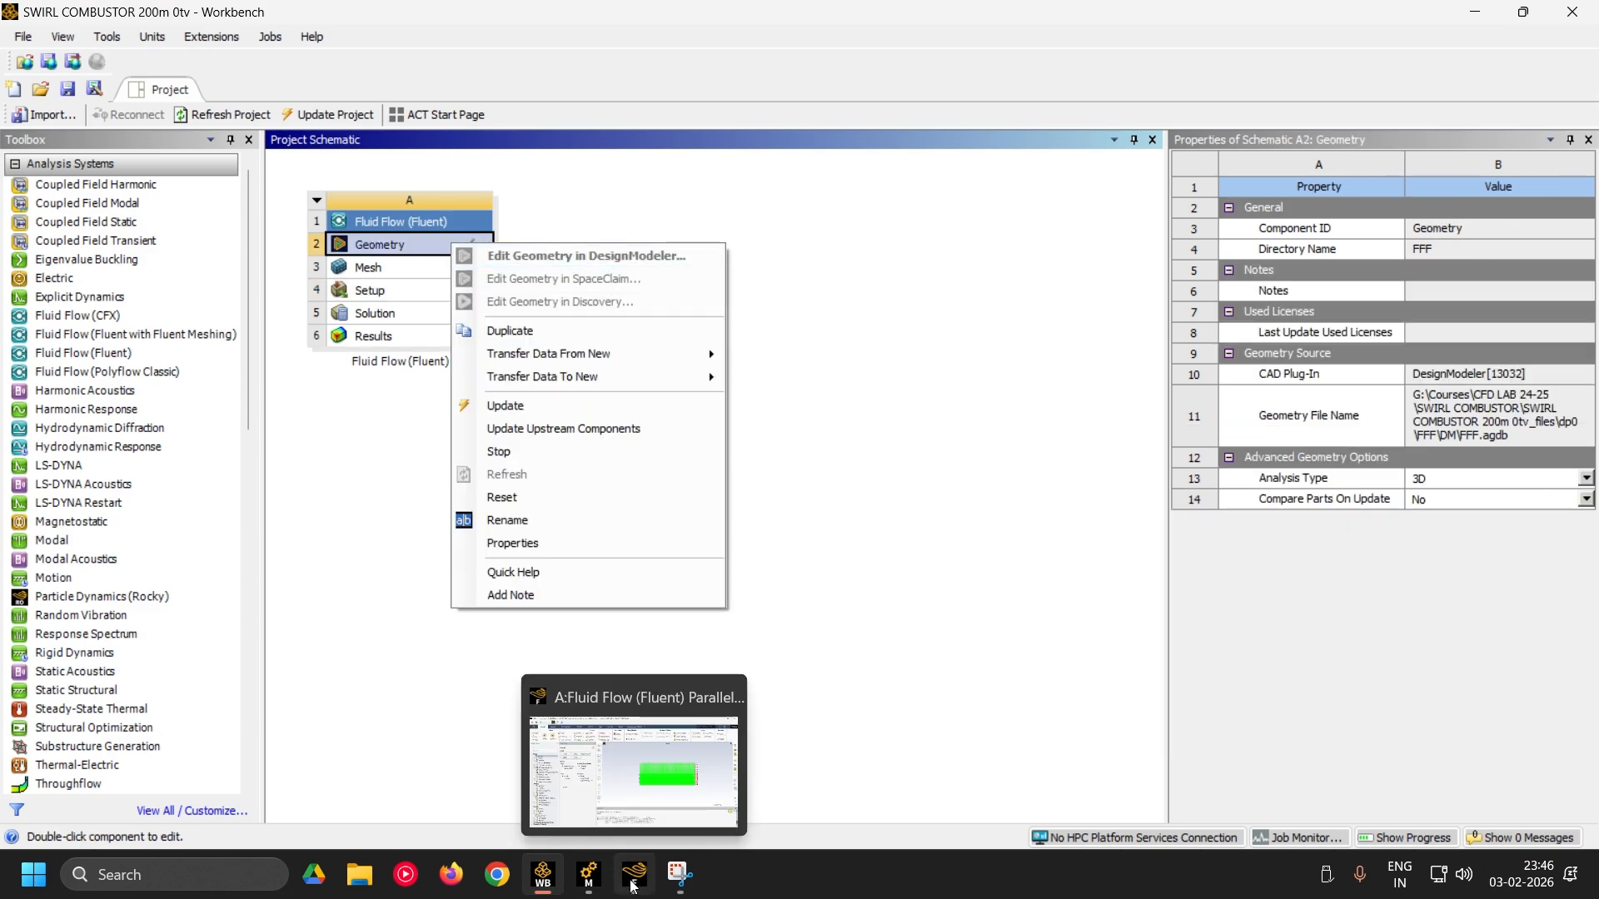
{"action": "left_click", "coordinate": [572, 824]}
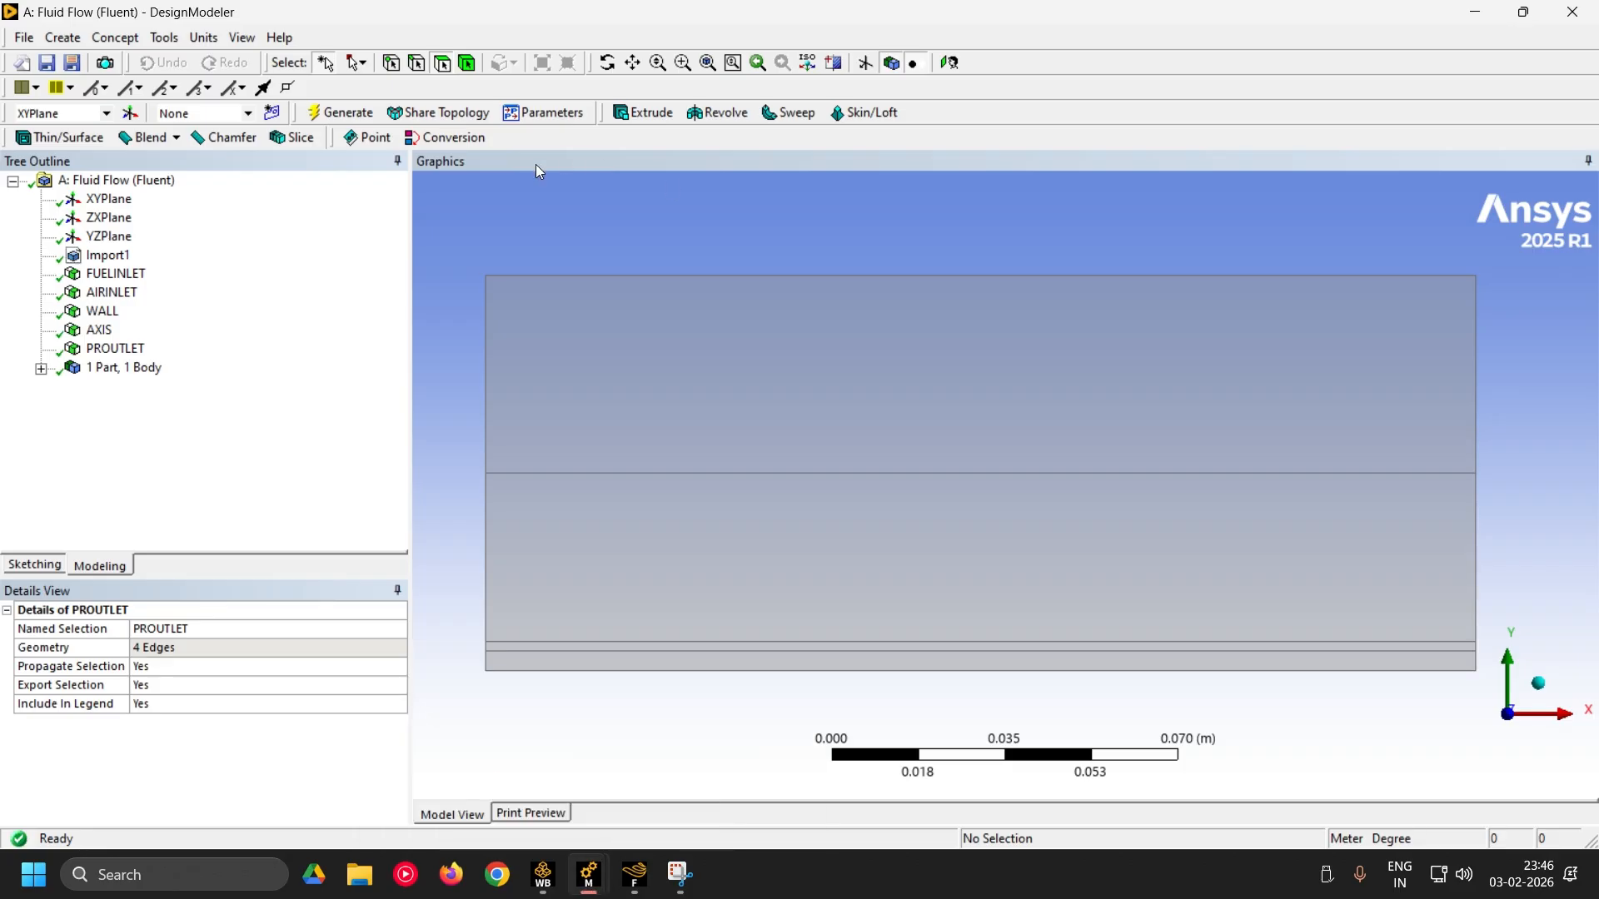
{"action": "left_click", "coordinate": [116, 274]}
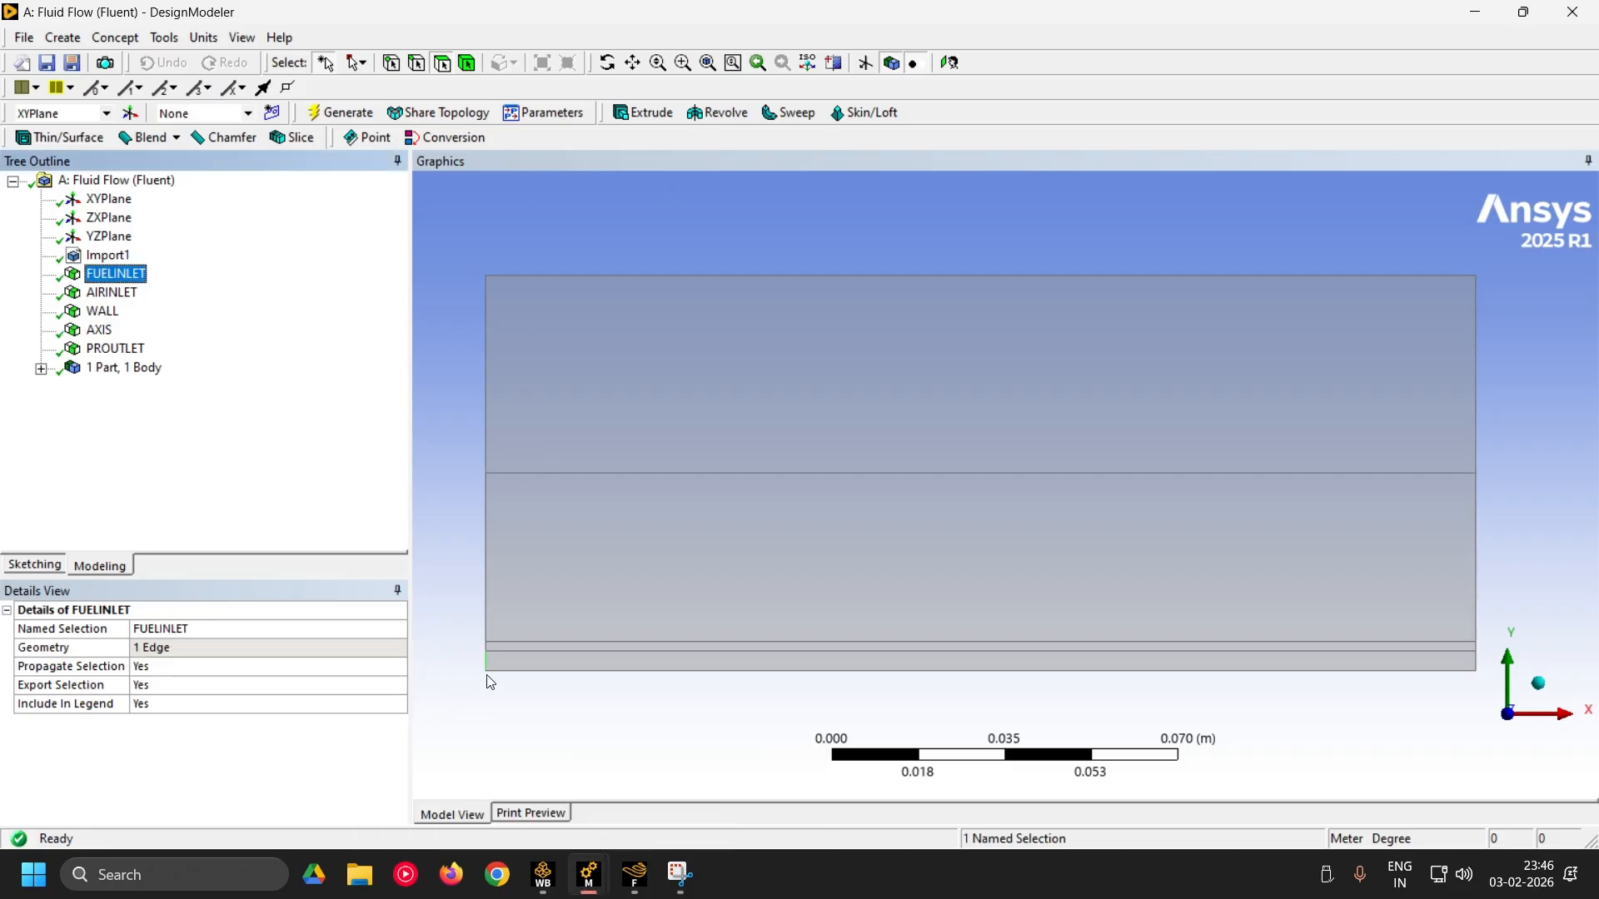
{"action": "left_click", "coordinate": [117, 293]}
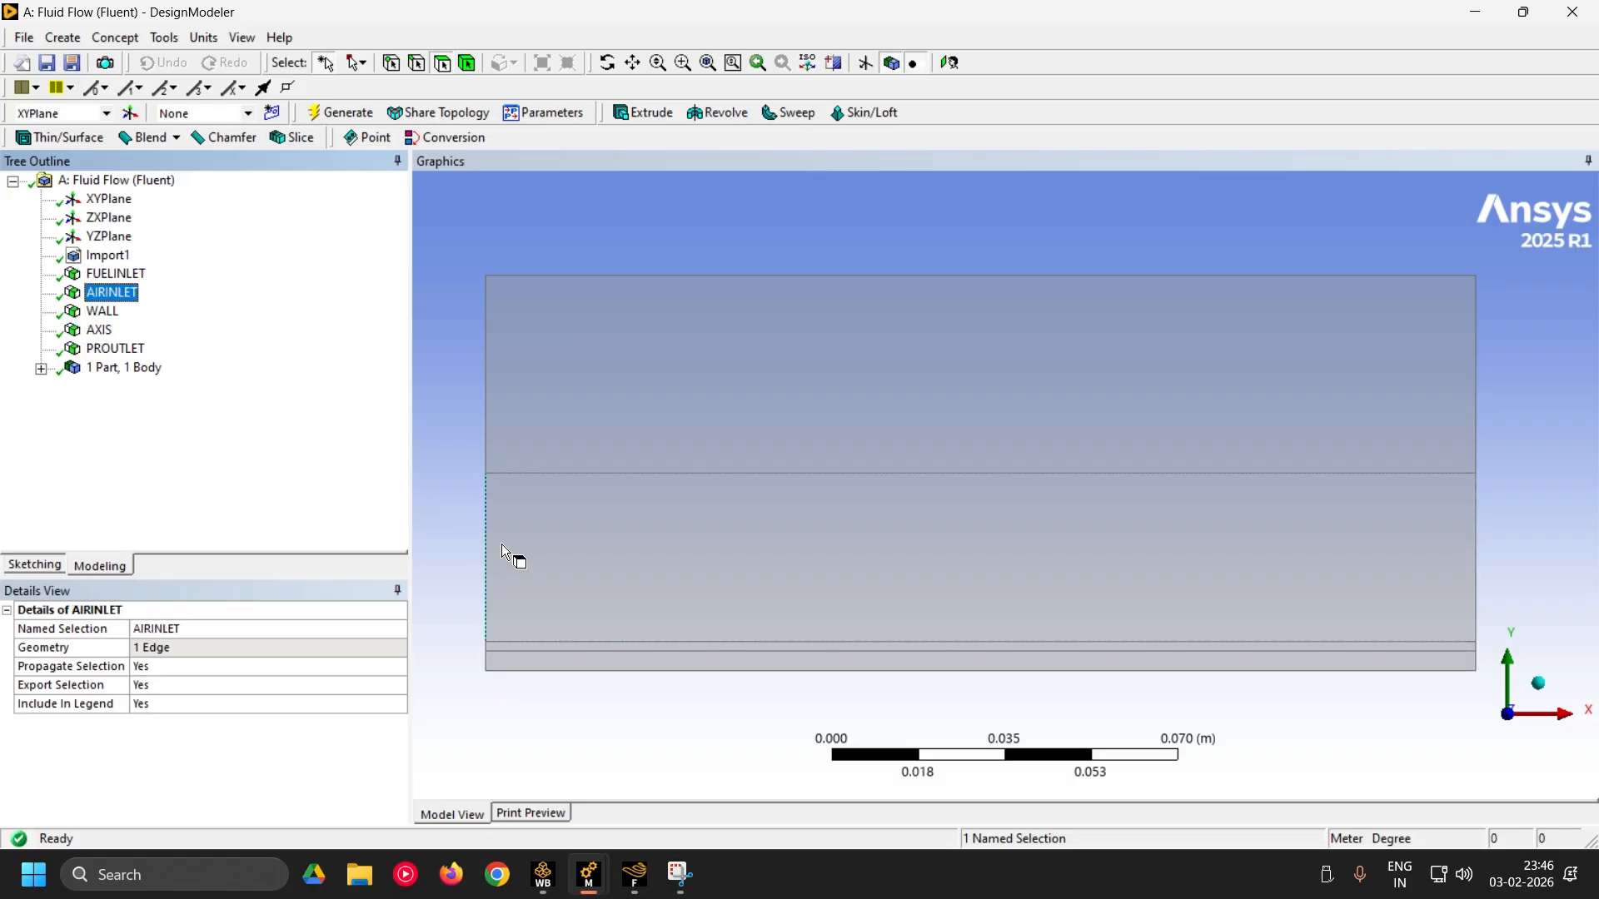
{"action": "key", "text": "Down"}
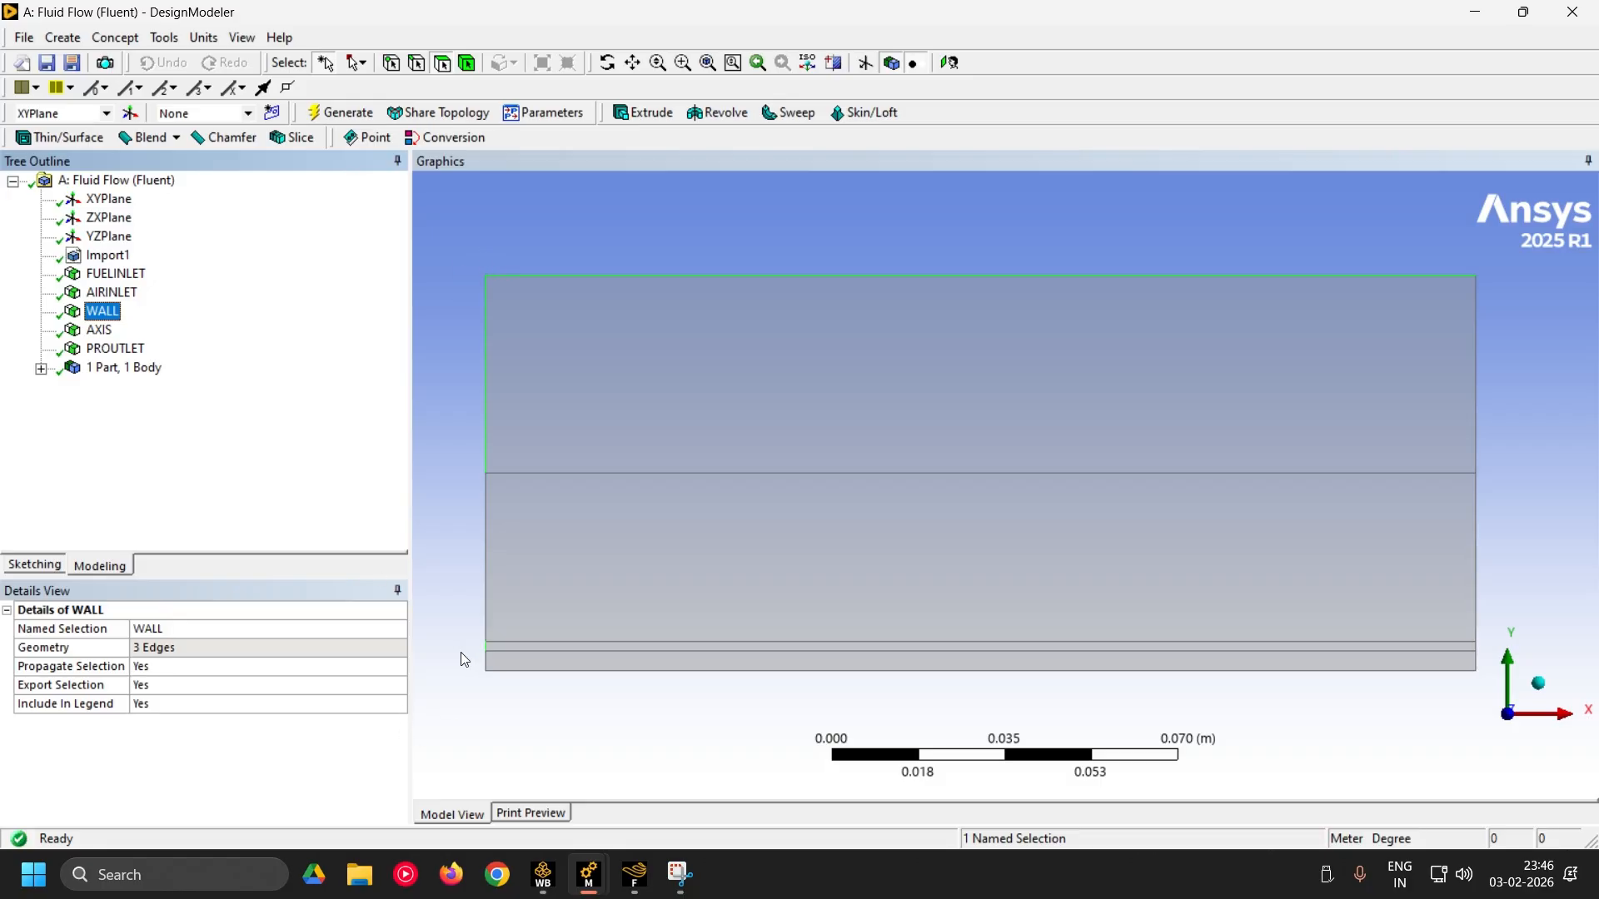
{"action": "left_click", "coordinate": [119, 330]}
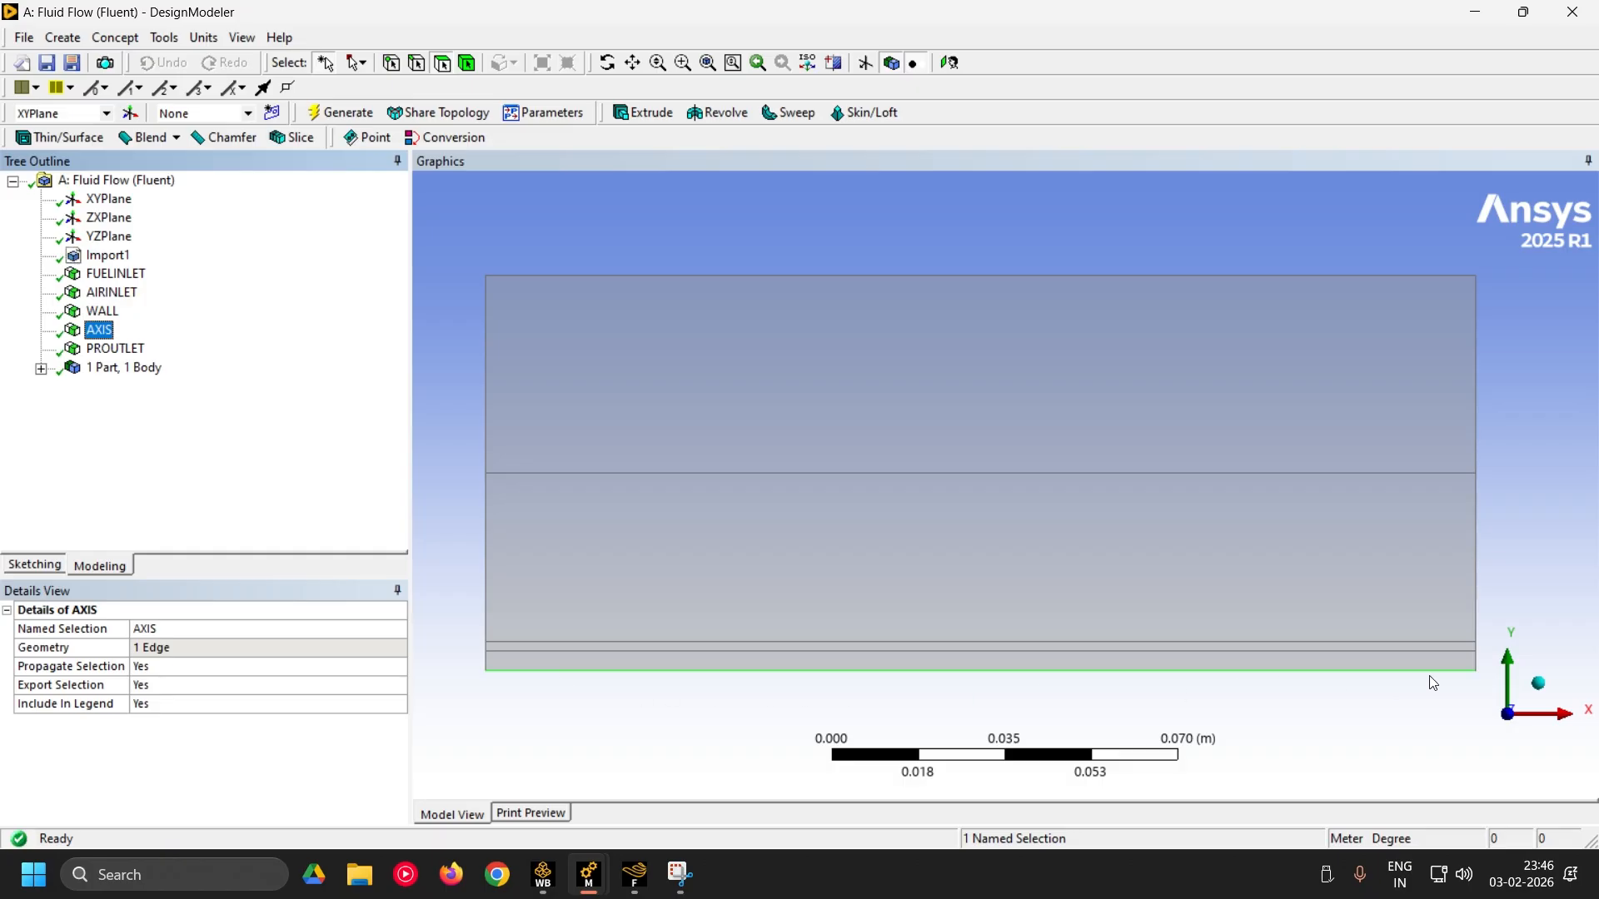
{"action": "left_click", "coordinate": [142, 346]}
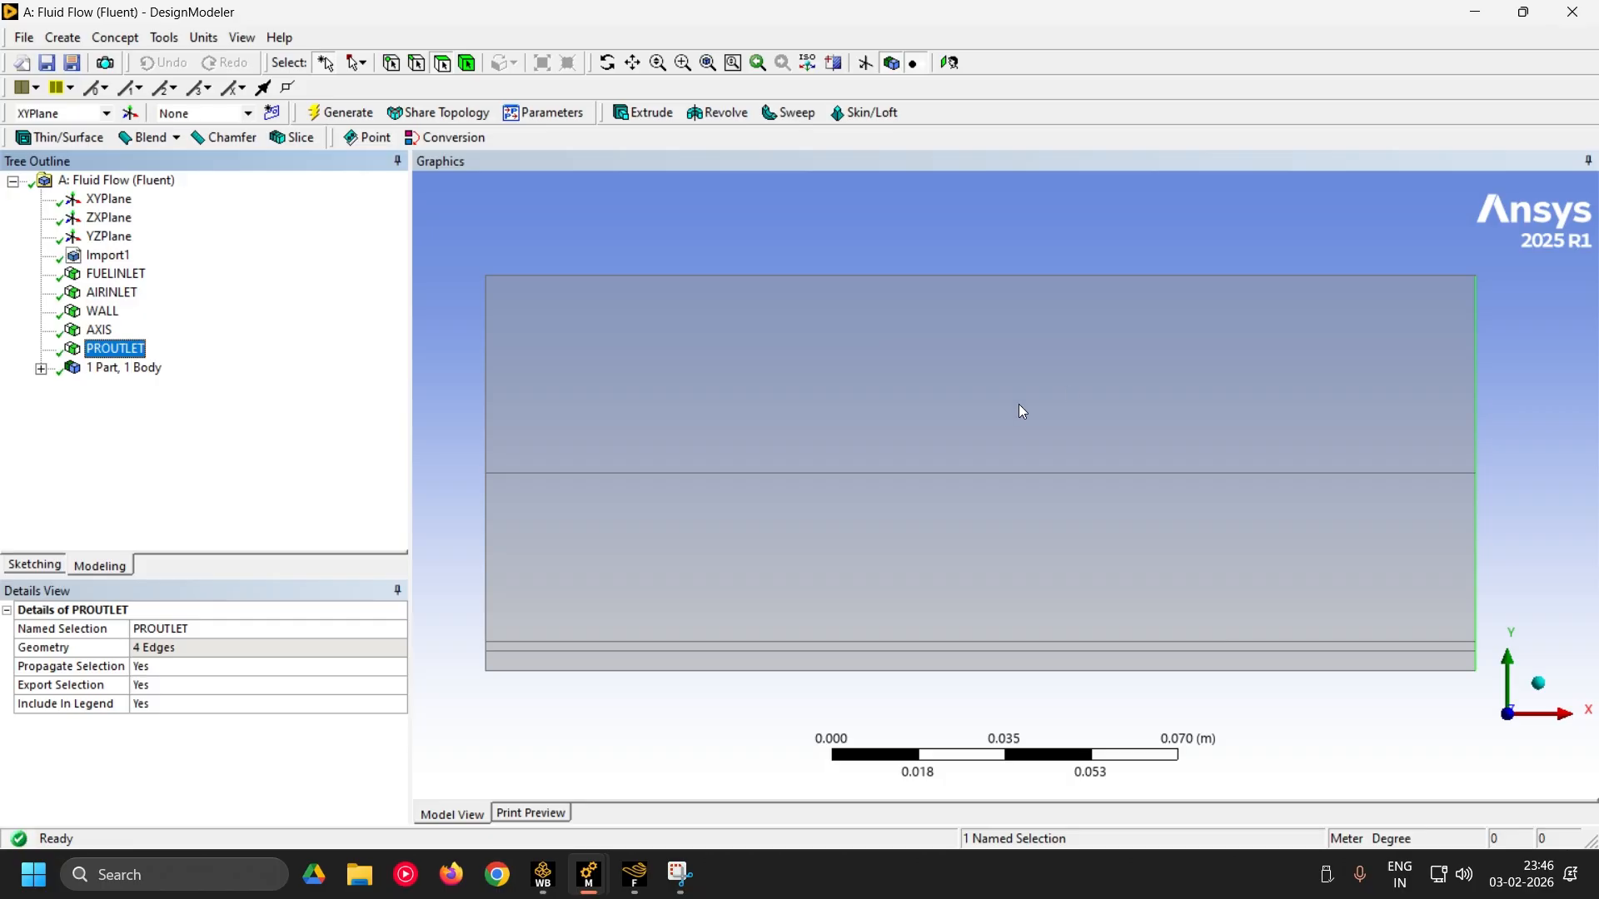
- Close DesignModeler, switch to the open Meshing window, and examine the Face Meshing and Edge Sizing 1 to 5 settings and the resulting mesh
{"action": "left_click", "coordinate": [1572, 11]}
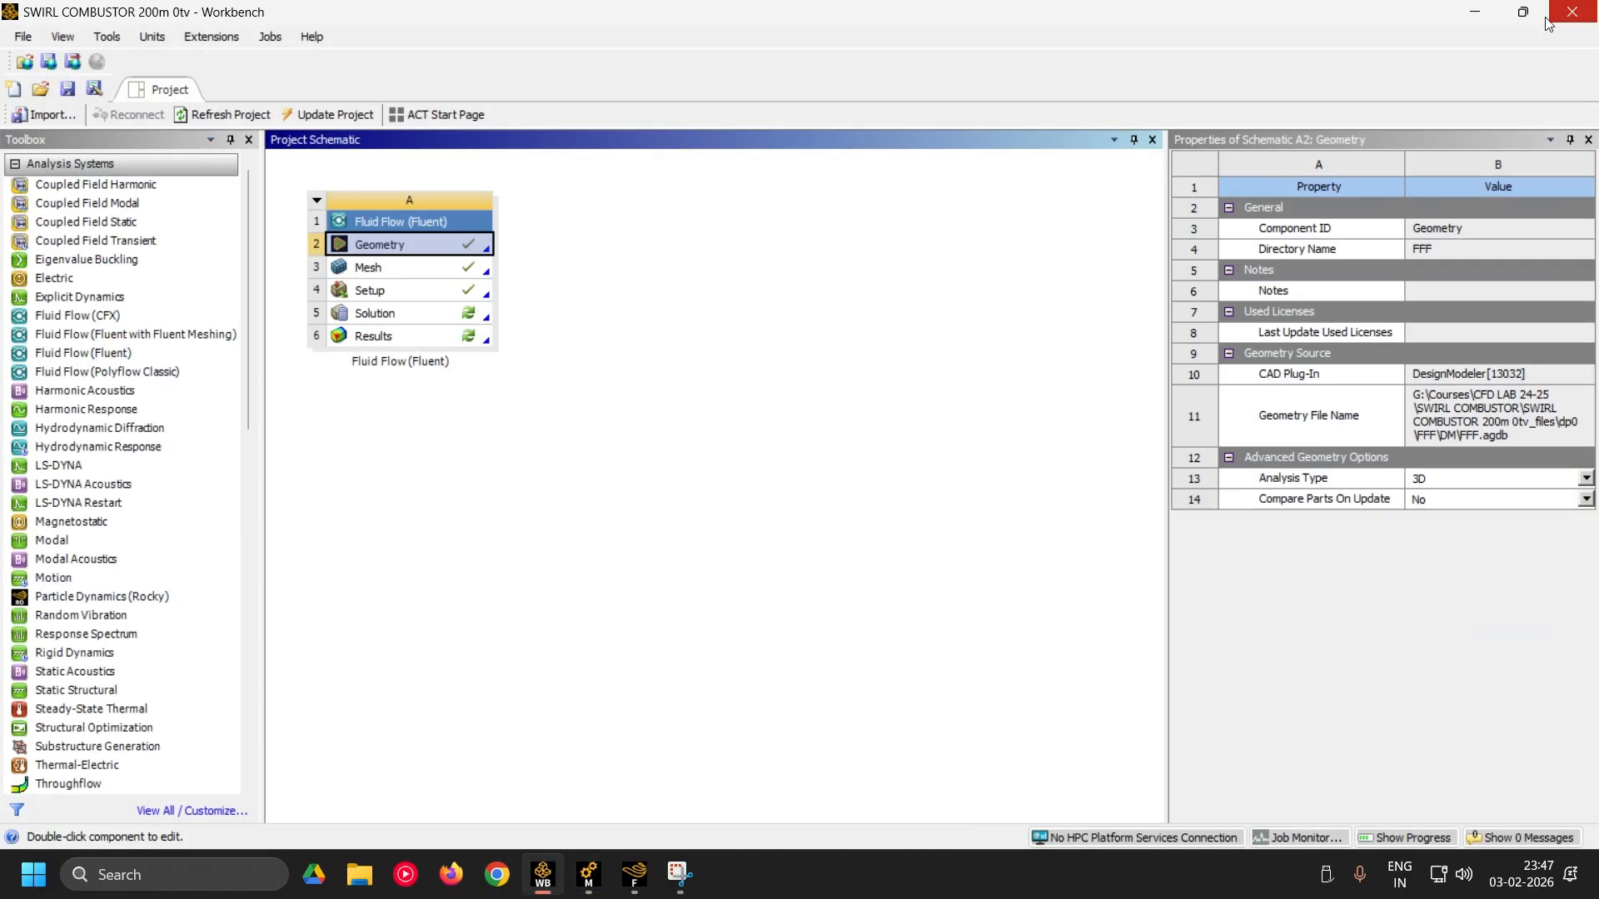
{"action": "left_click", "coordinate": [588, 875]}
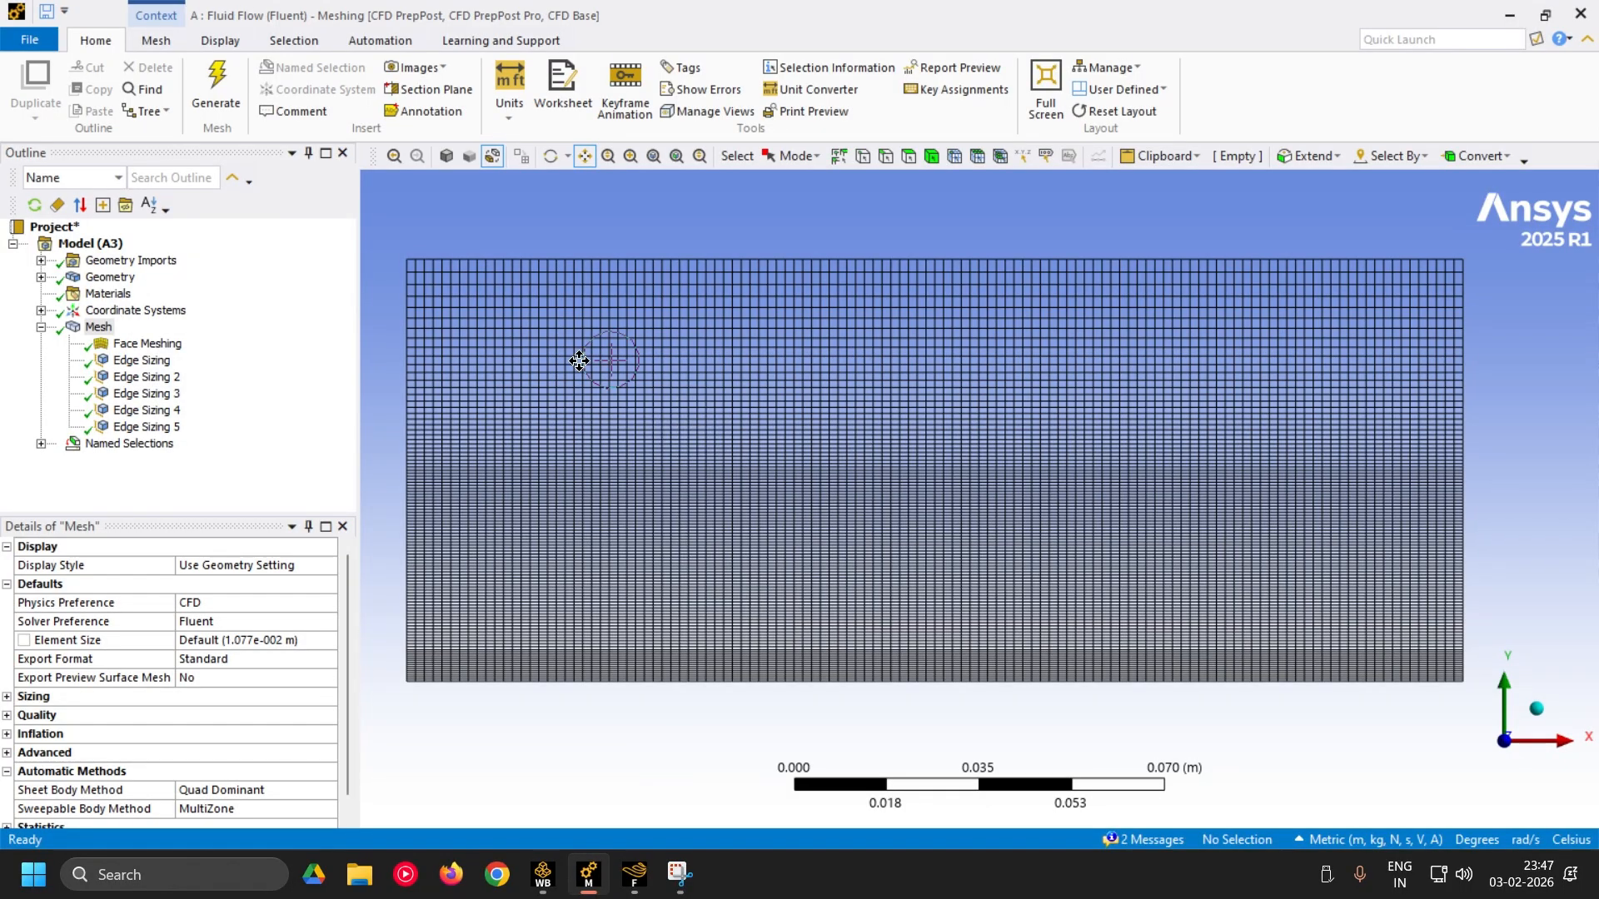
{"action": "left_click", "coordinate": [152, 346]}
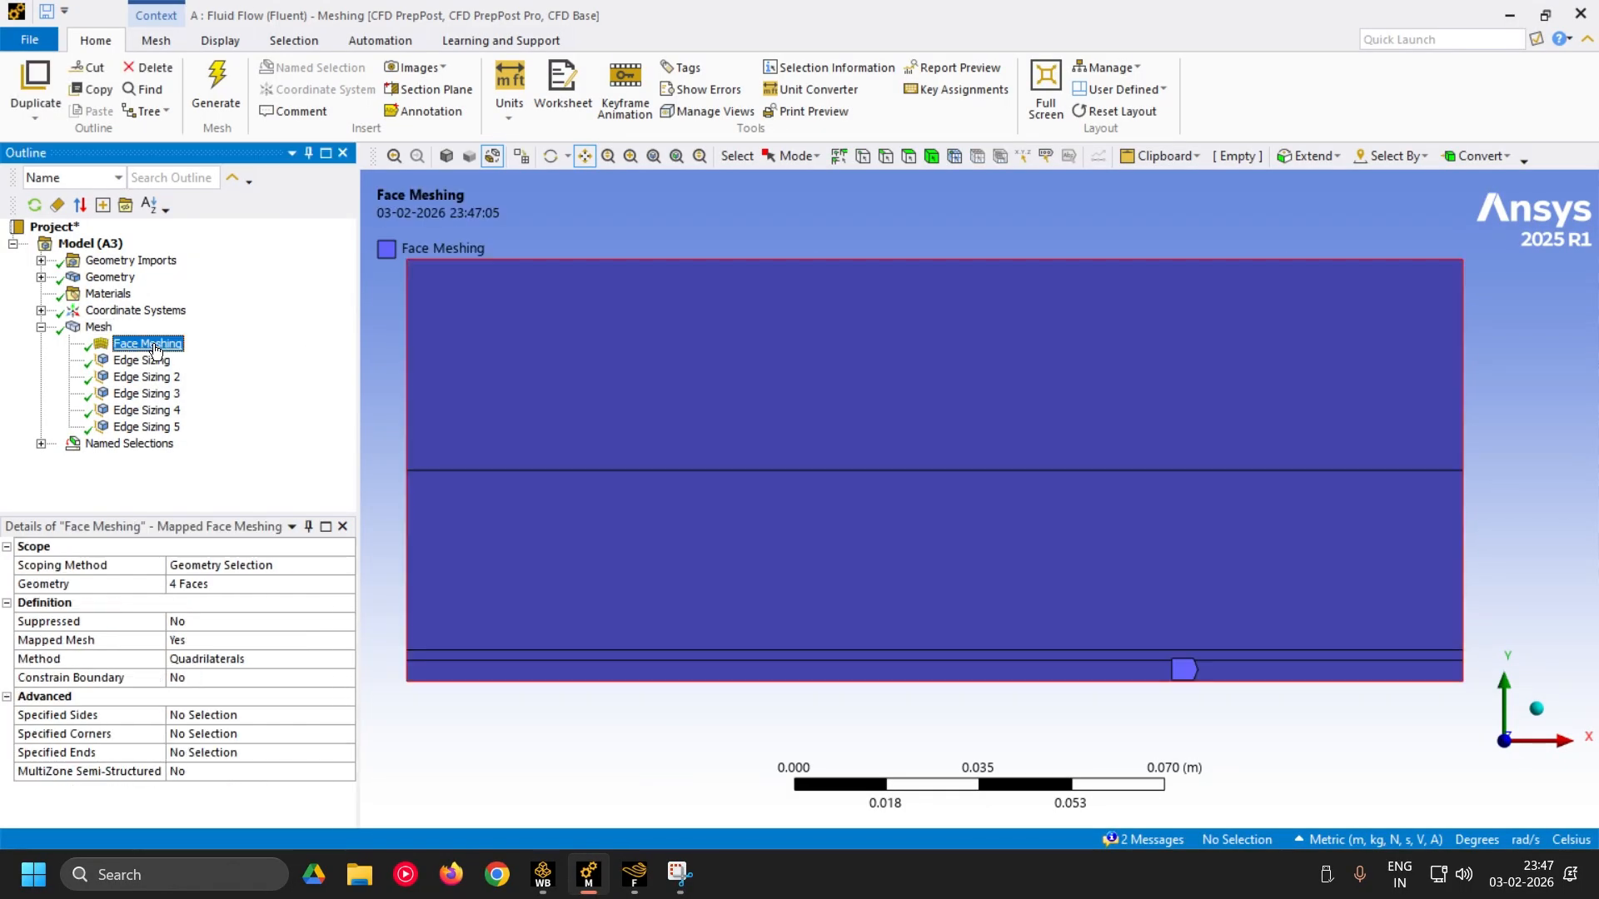
{"action": "left_click", "coordinate": [151, 364]}
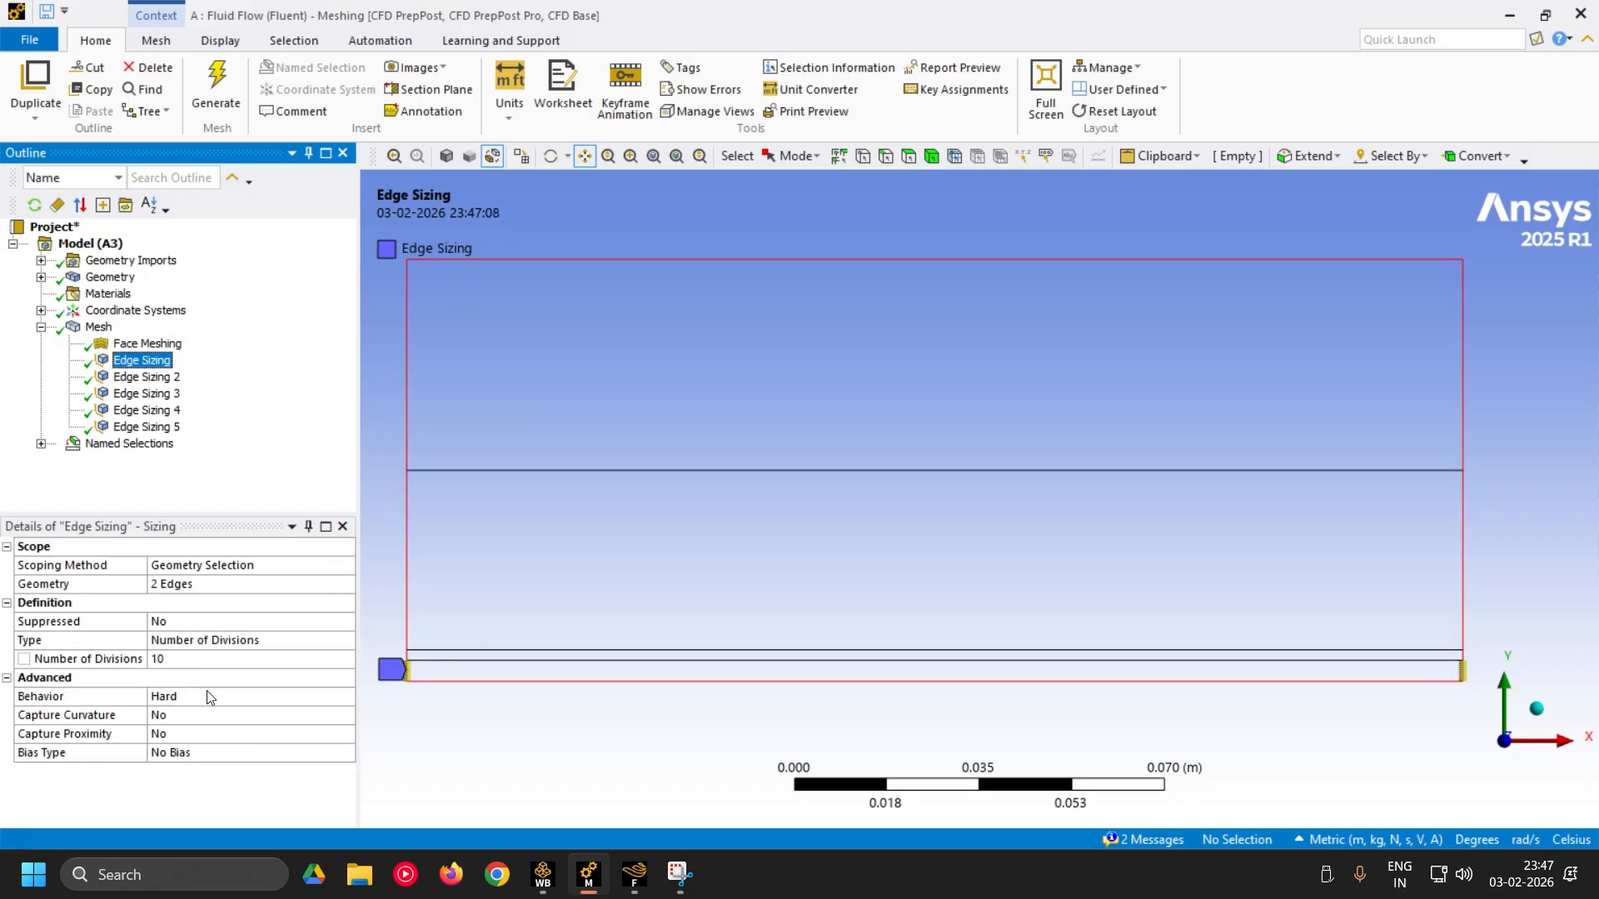
{"action": "left_click", "coordinate": [145, 376]}
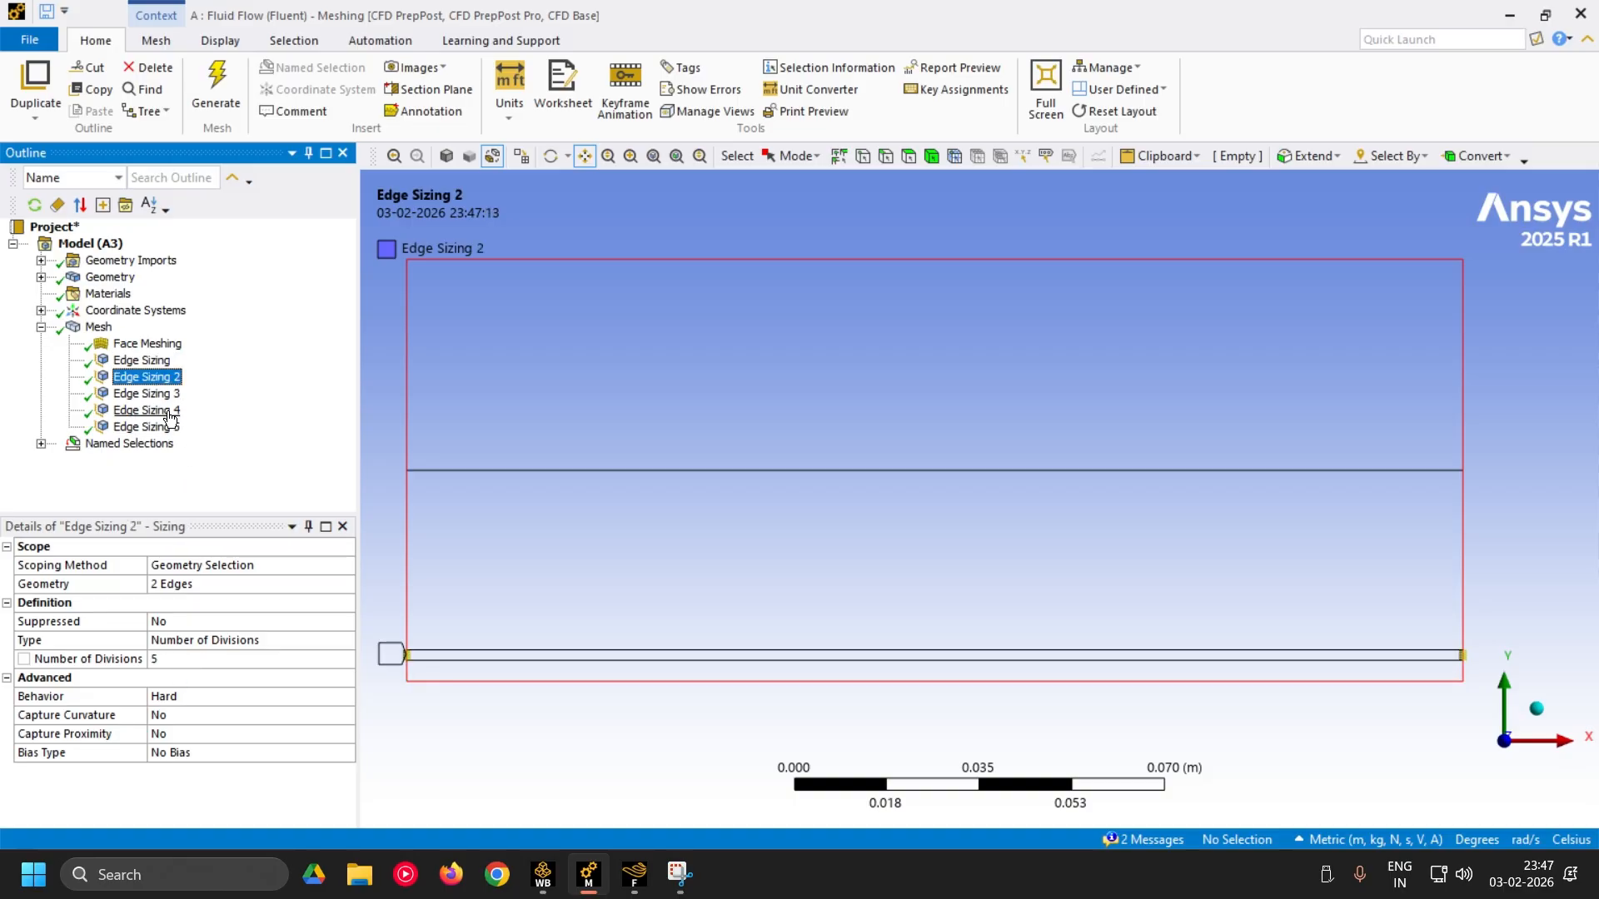
{"action": "left_click", "coordinate": [138, 394]}
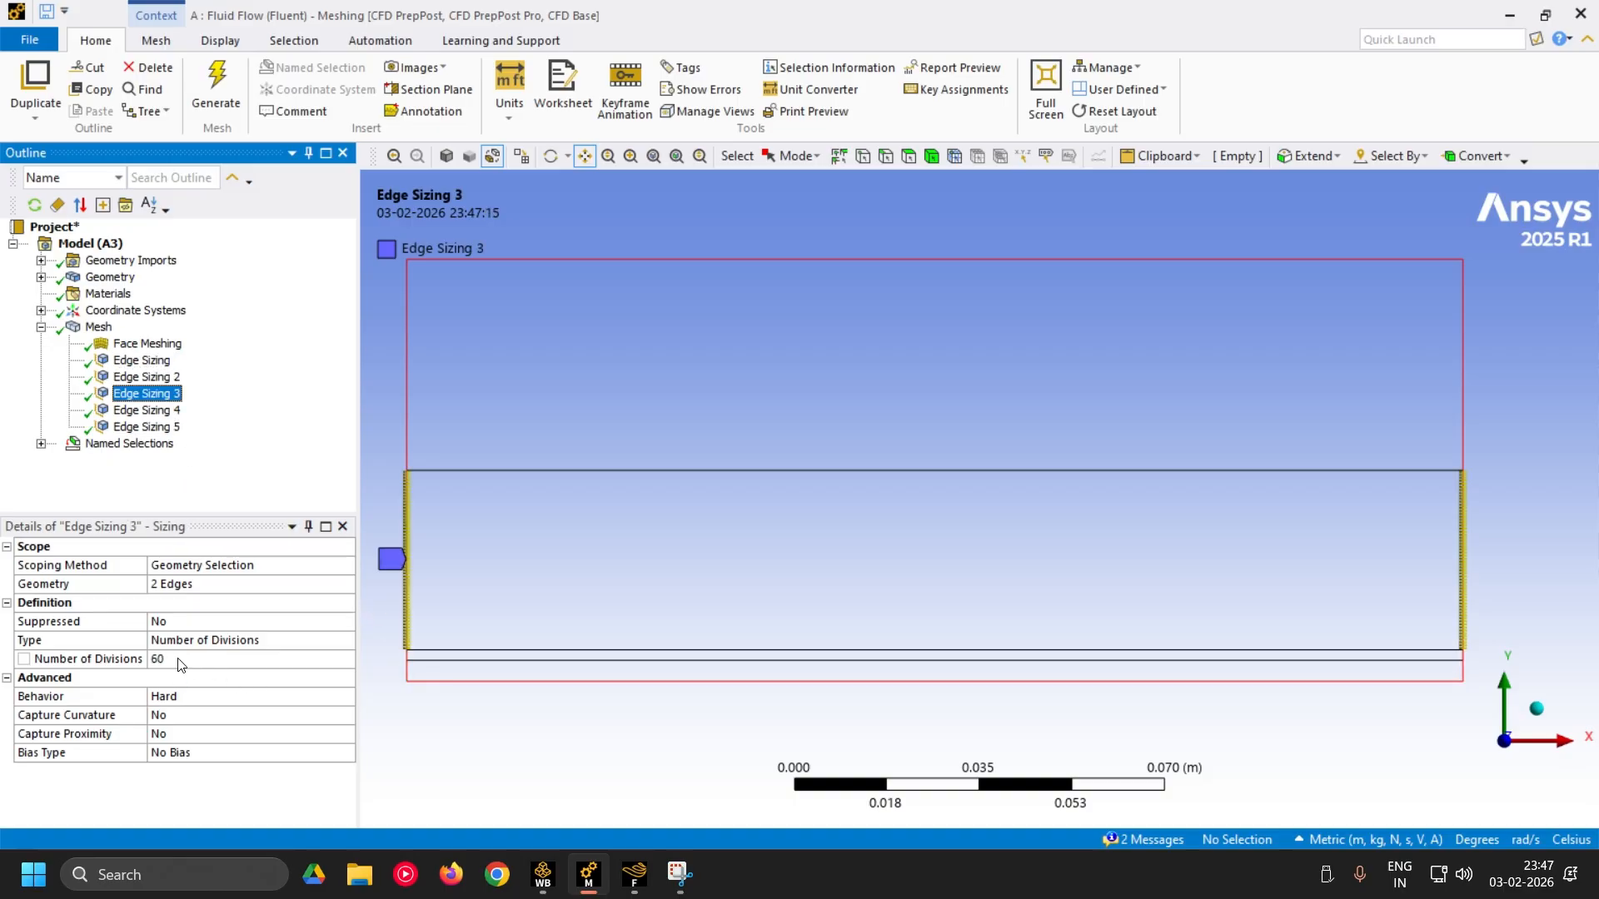
{"action": "left_click", "coordinate": [146, 409]}
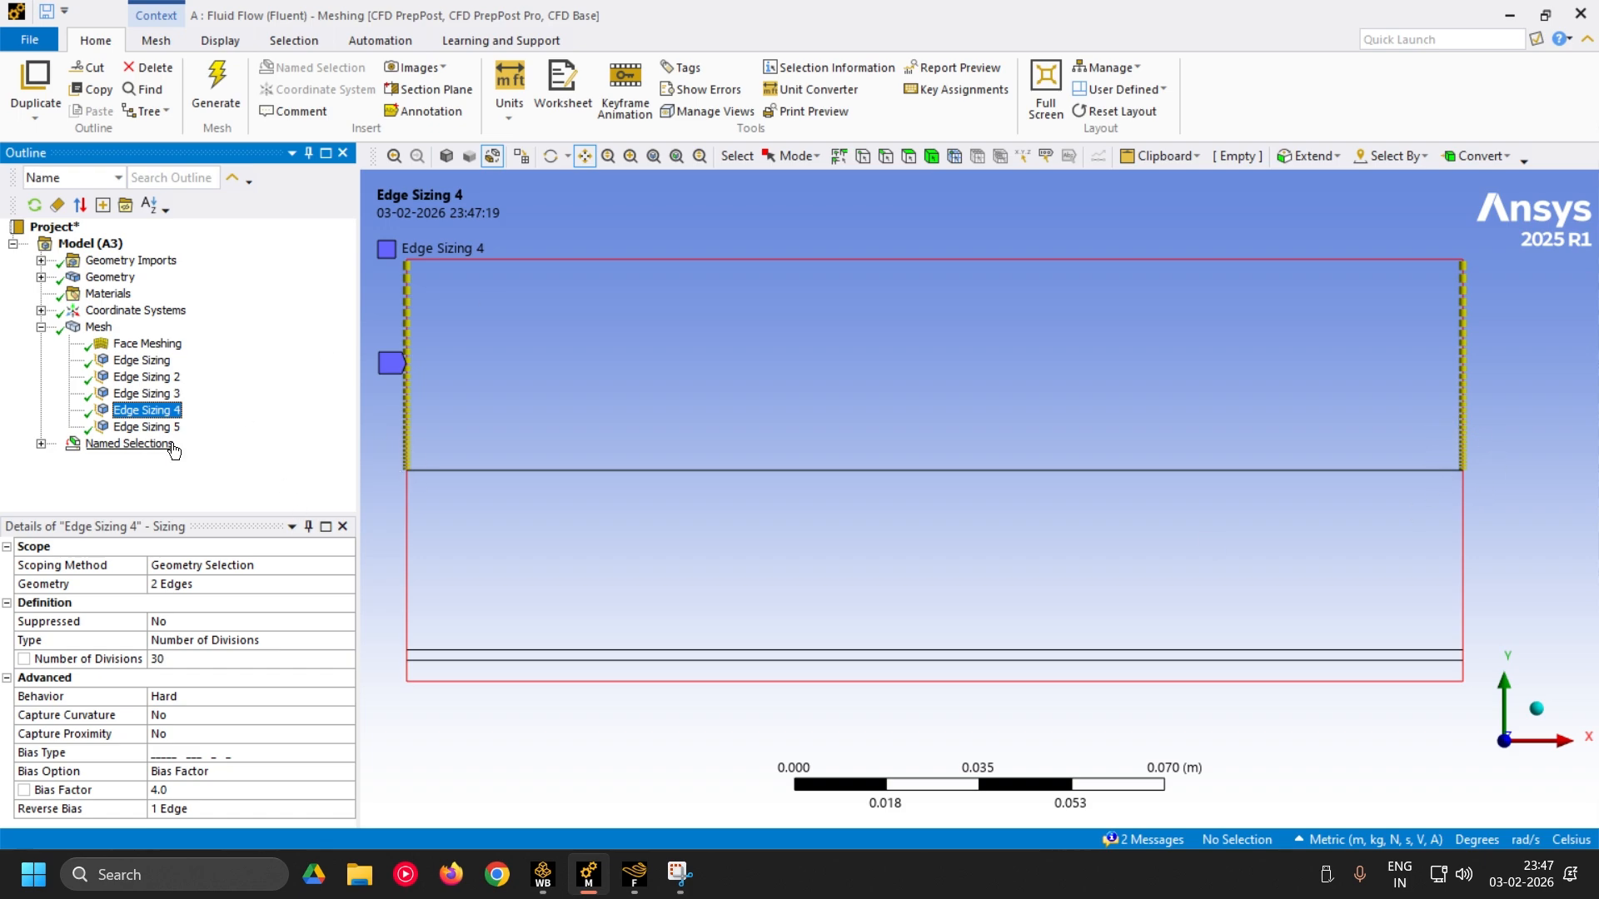
{"action": "left_click", "coordinate": [148, 427]}
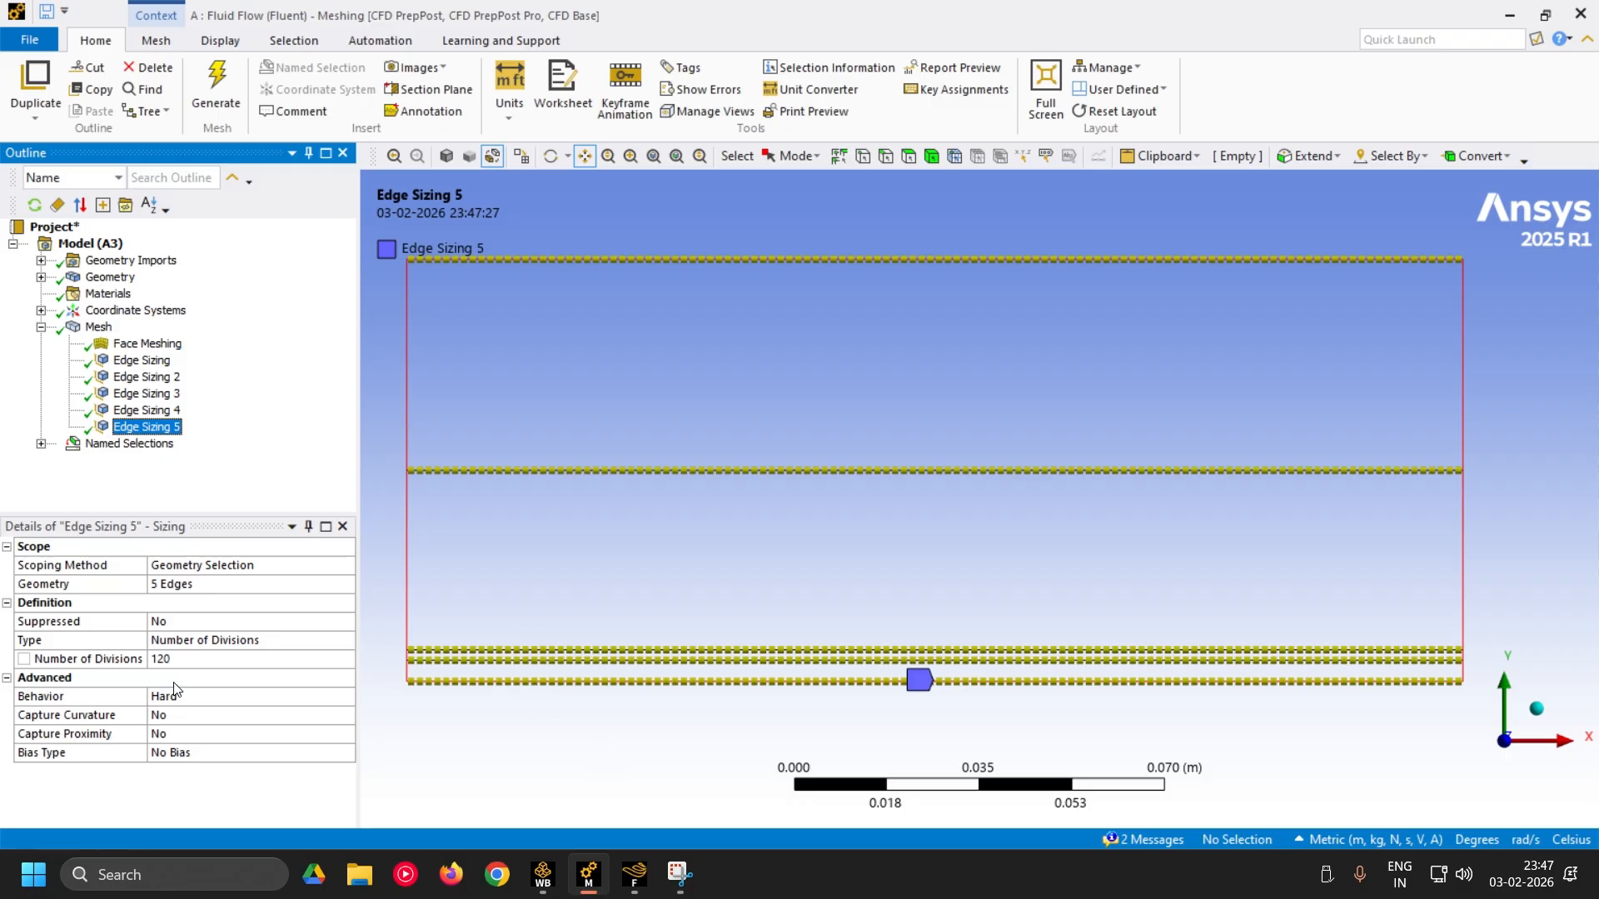
{"action": "left_click", "coordinate": [98, 327]}
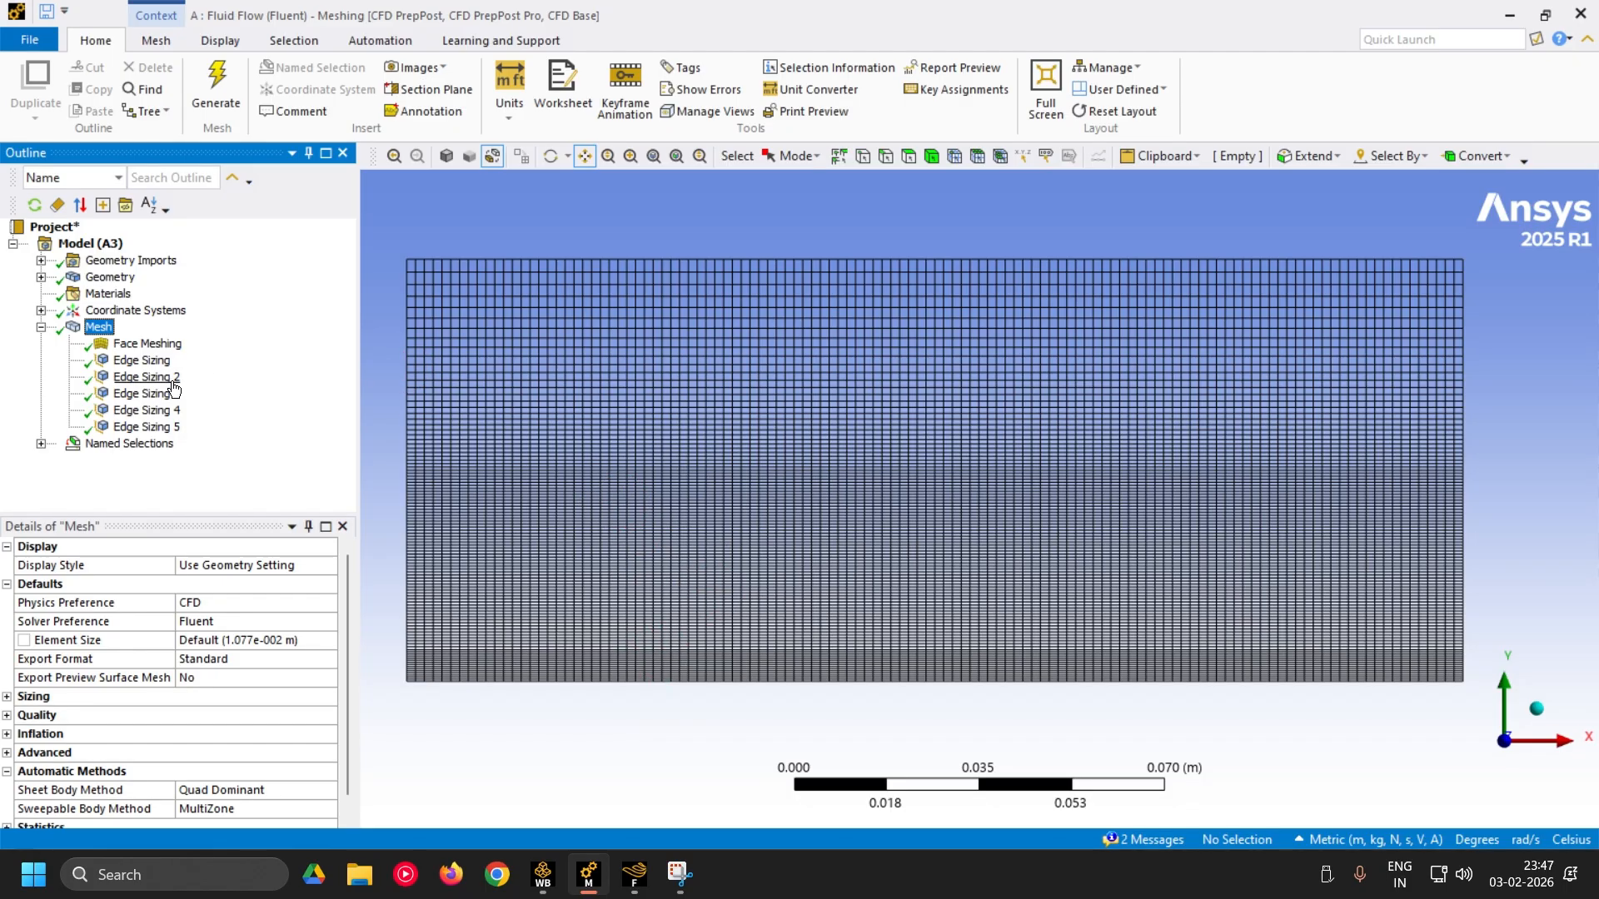
- Set the behavior of Edge Sizing 5 to Soft and its Capture Curvature option to Yes
{"action": "left_click", "coordinate": [167, 427]}
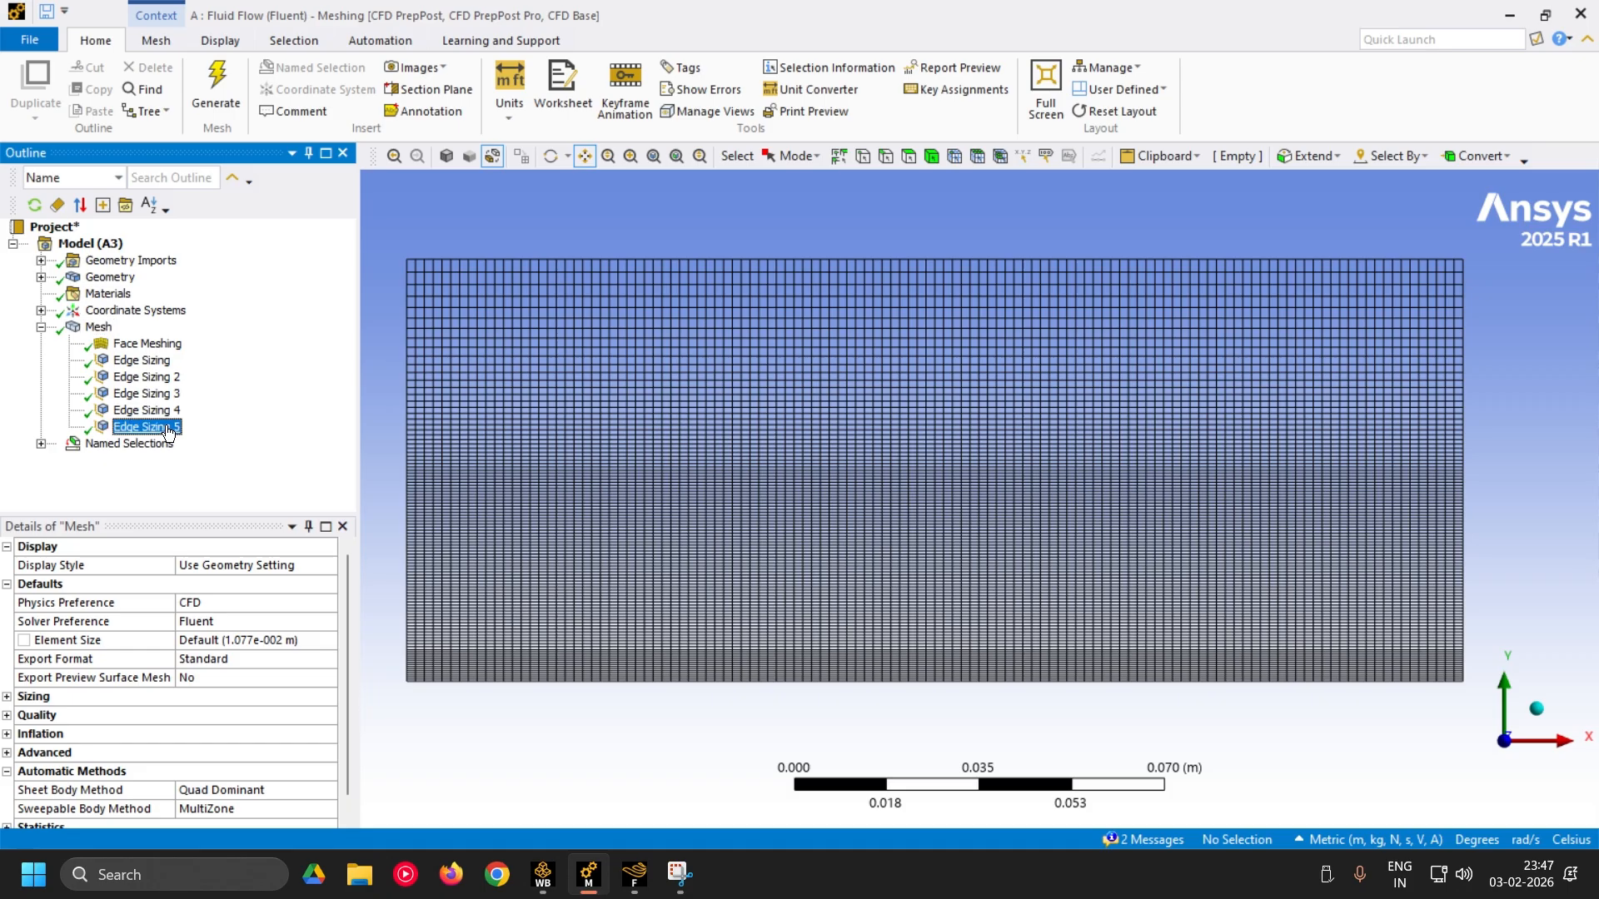
{"action": "left_click", "coordinate": [346, 701]}
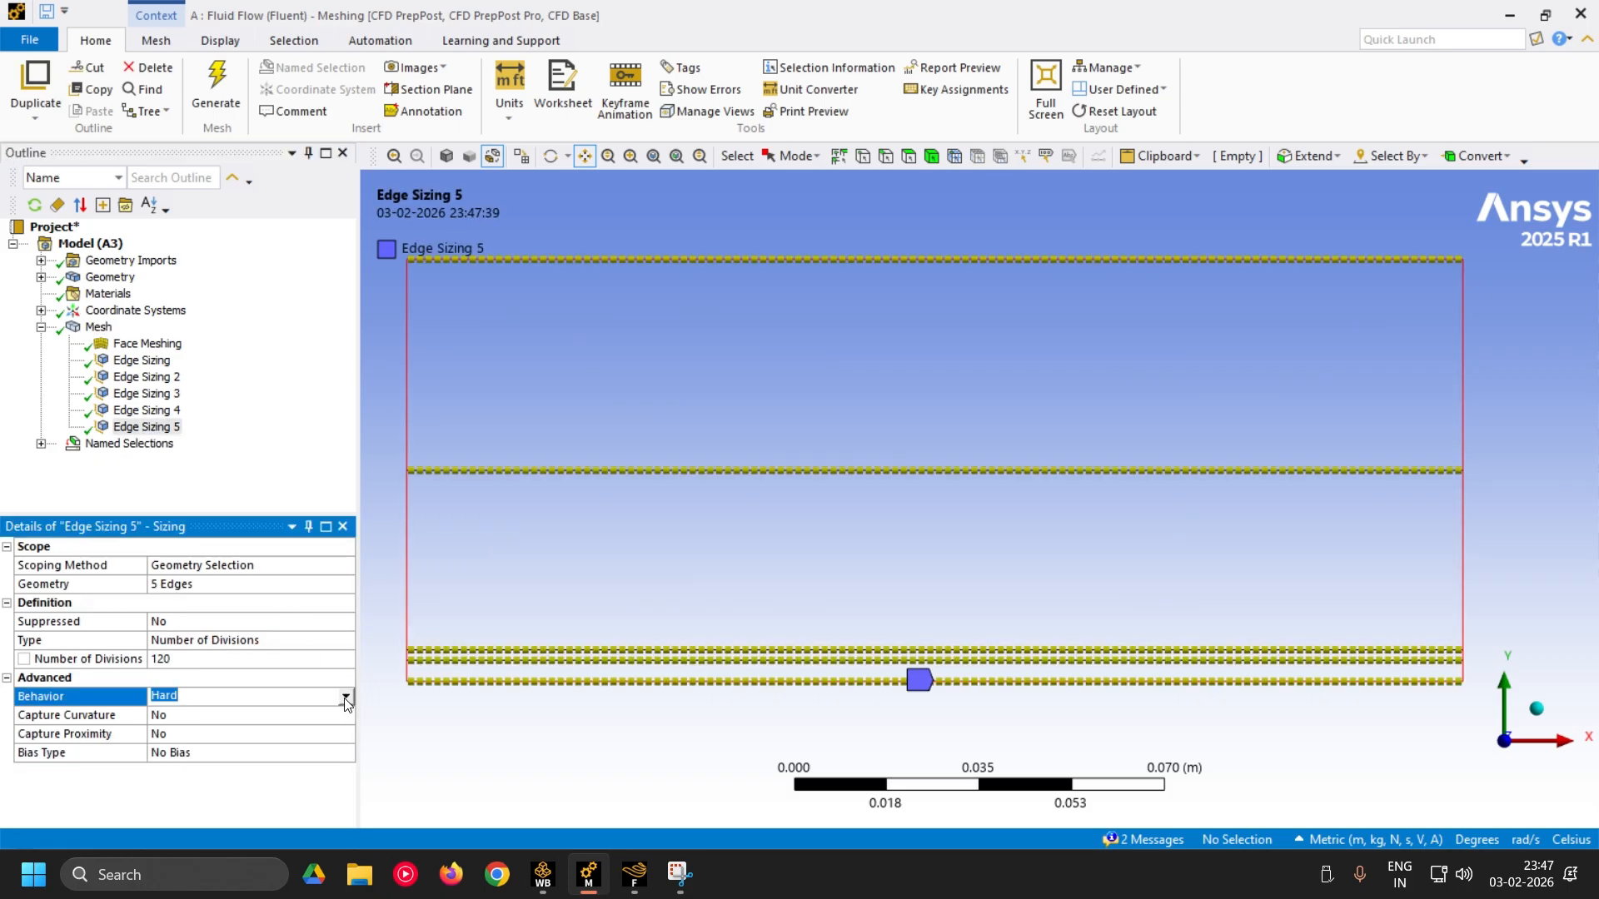
{"action": "left_click", "coordinate": [346, 697]}
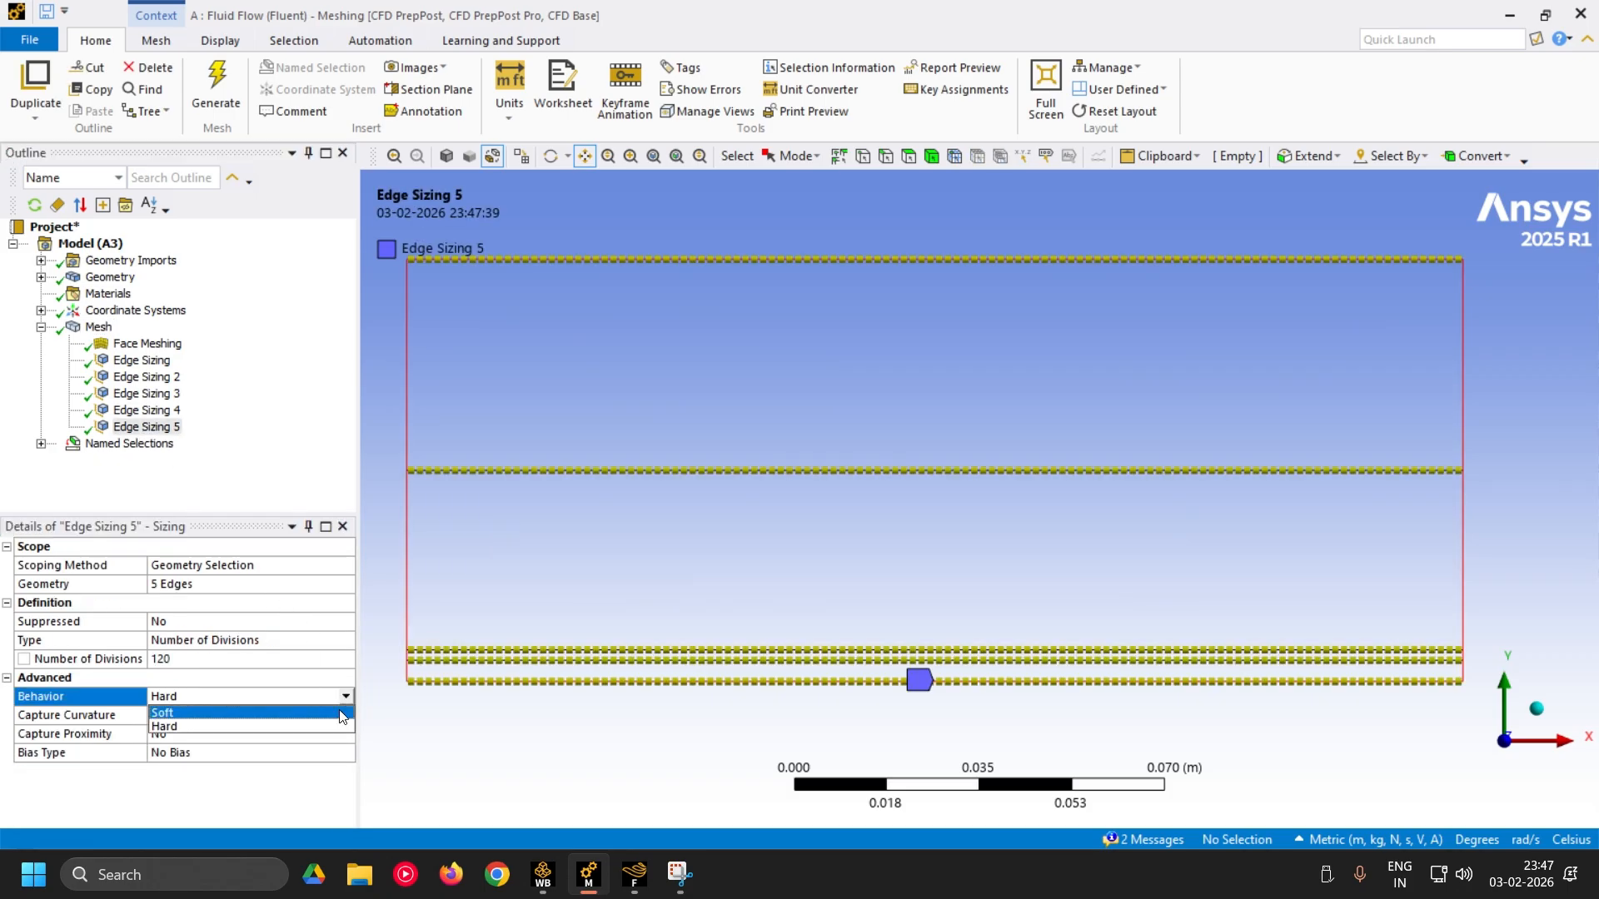
{"action": "left_click", "coordinate": [342, 714]}
{"action": "left_click", "coordinate": [340, 734]}
{"action": "left_click", "coordinate": [340, 736]}
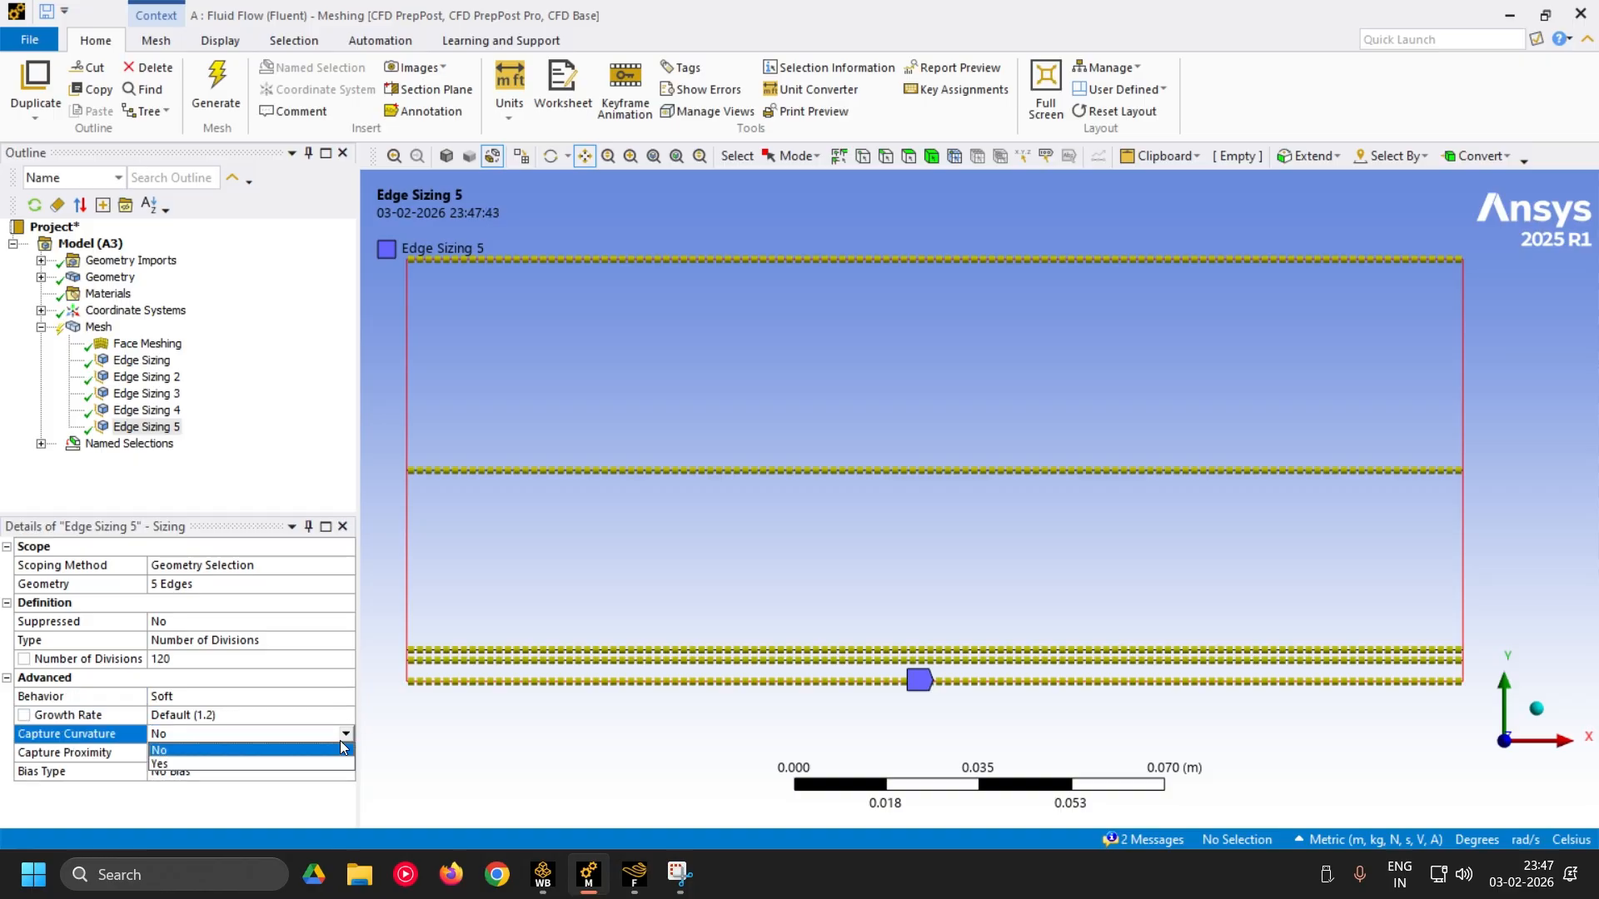
{"action": "left_click", "coordinate": [323, 767]}
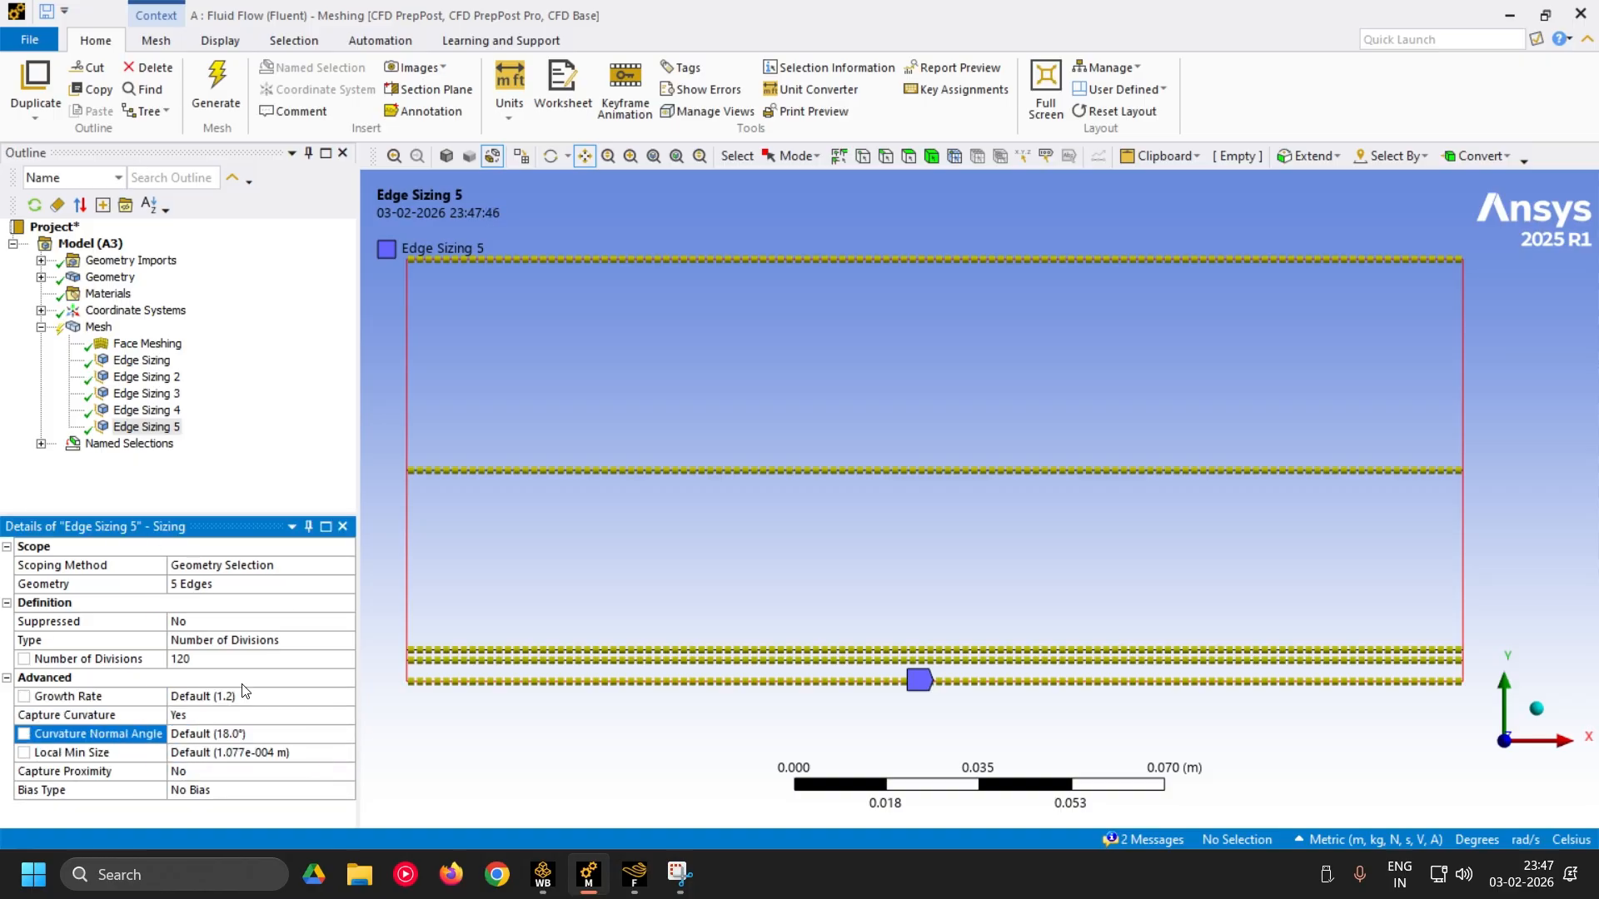
{"action": "left_click", "coordinate": [179, 479]}
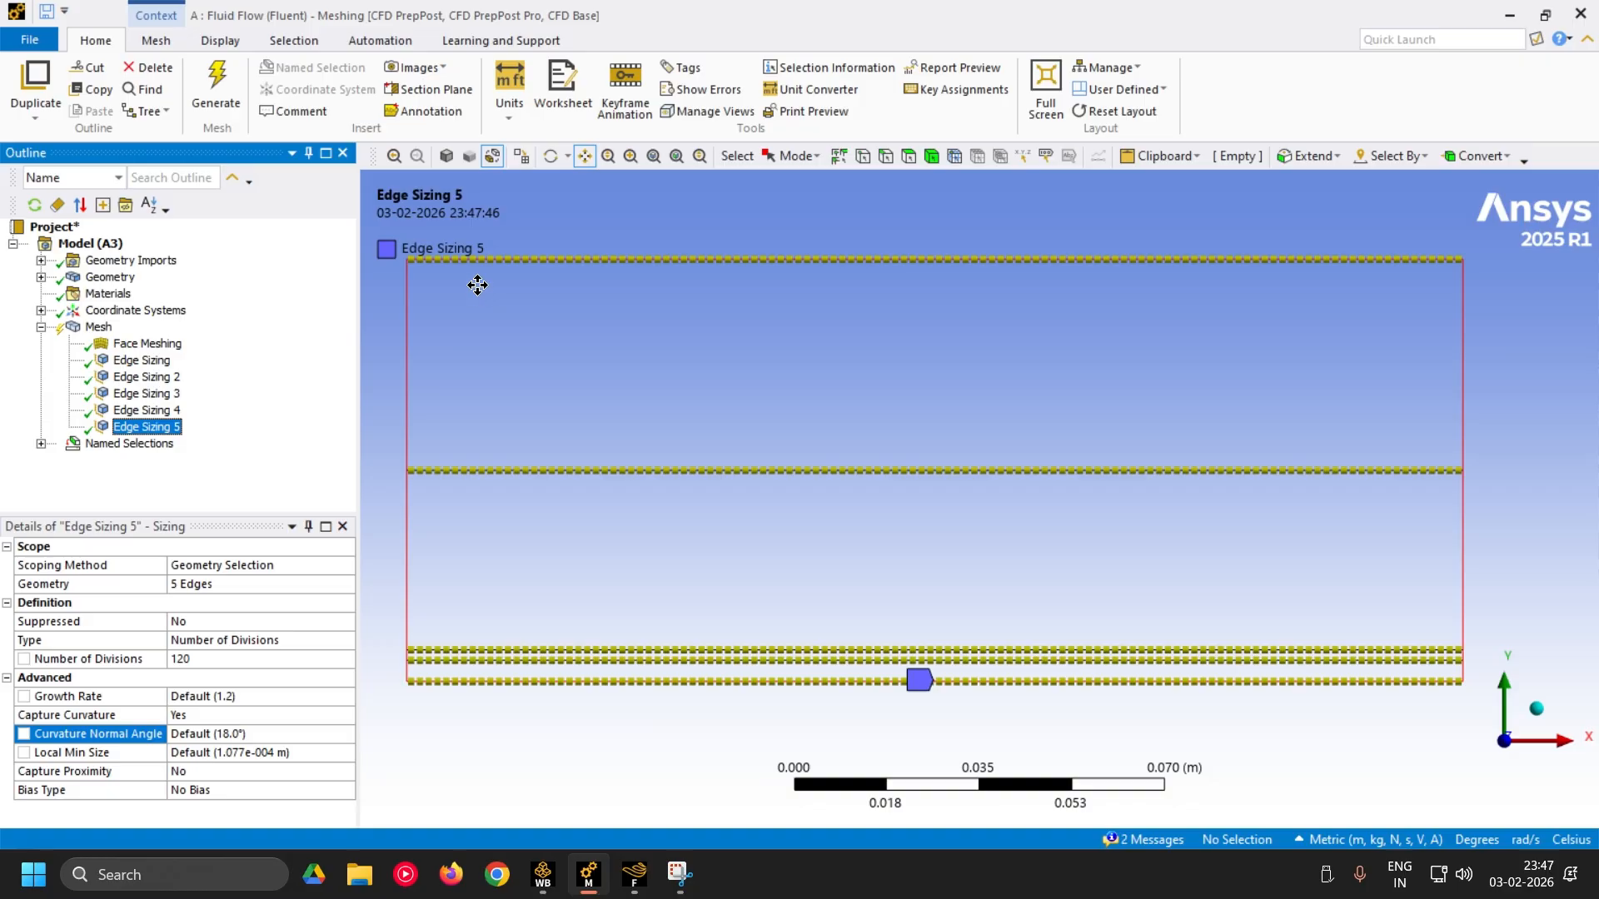
{"action": "left_click", "coordinate": [101, 331]}
{"action": "right_click", "coordinate": [101, 331]}
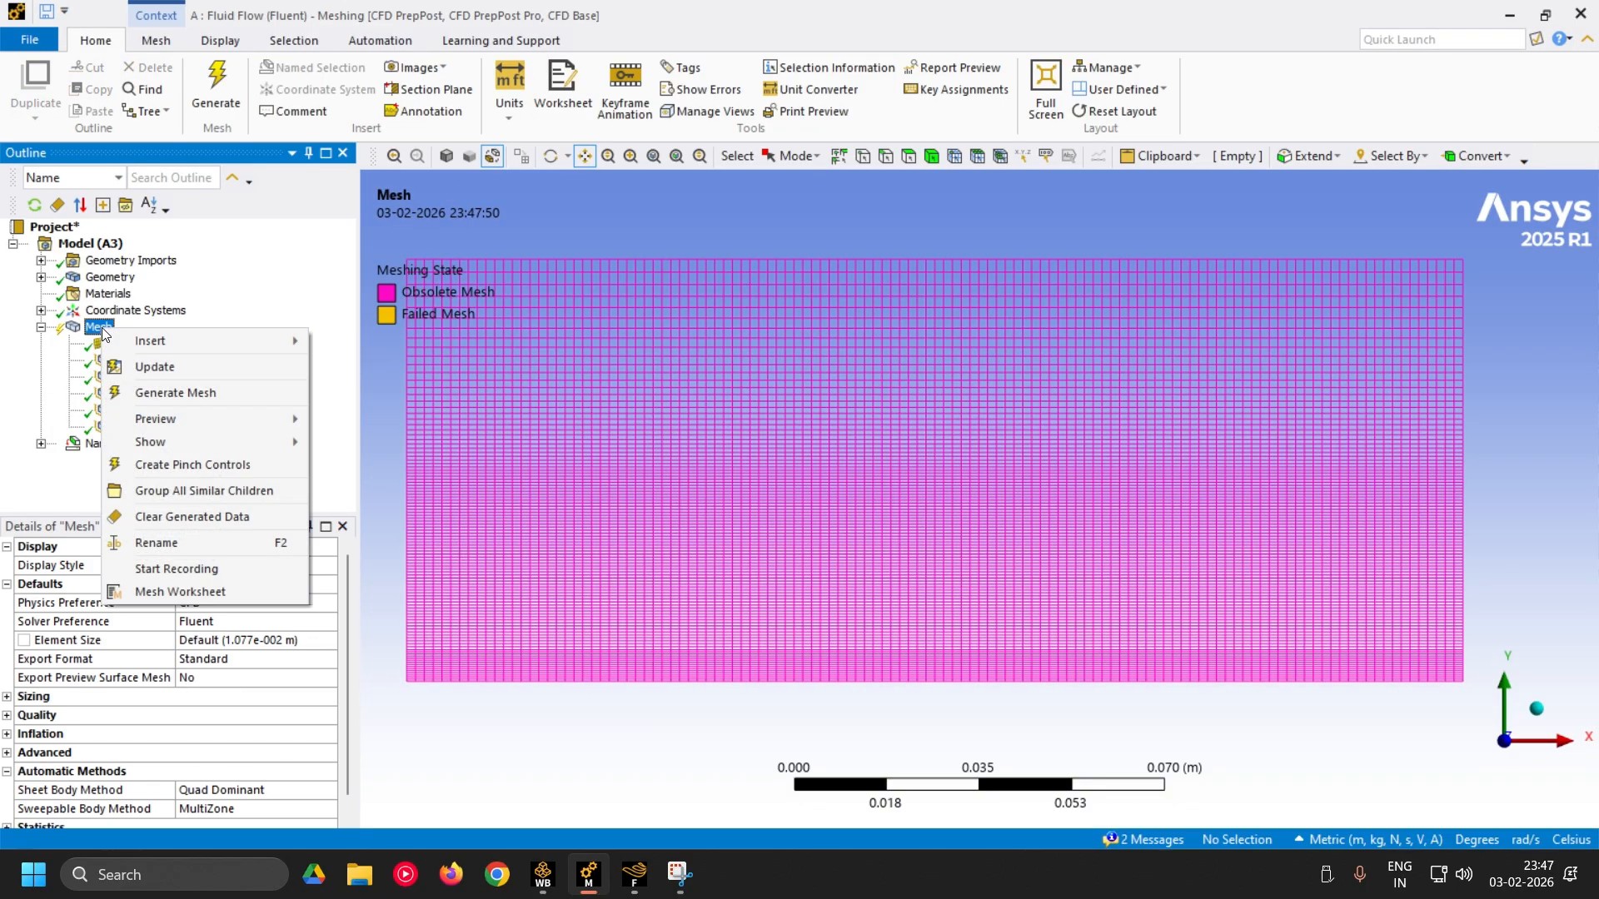
{"action": "left_click", "coordinate": [77, 483]}
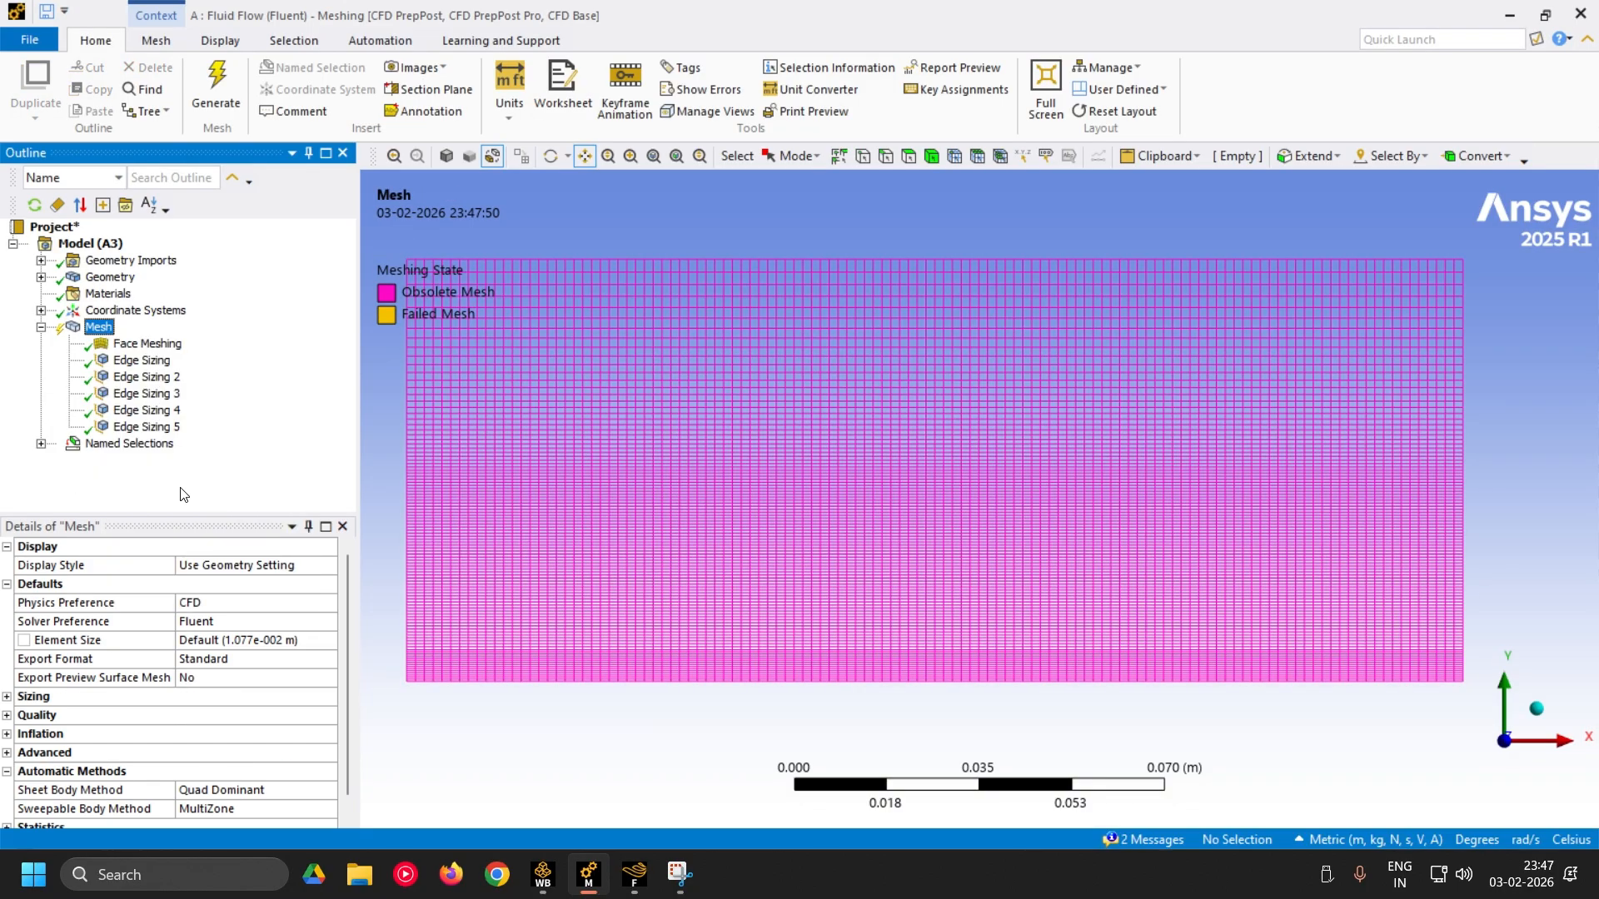
- Insert a new mesh sizing scoped to the five horizontal edges of the combustor domain
{"action": "right_click", "coordinate": [97, 328]}
{"action": "mouse_move", "coordinate": [250, 344]}
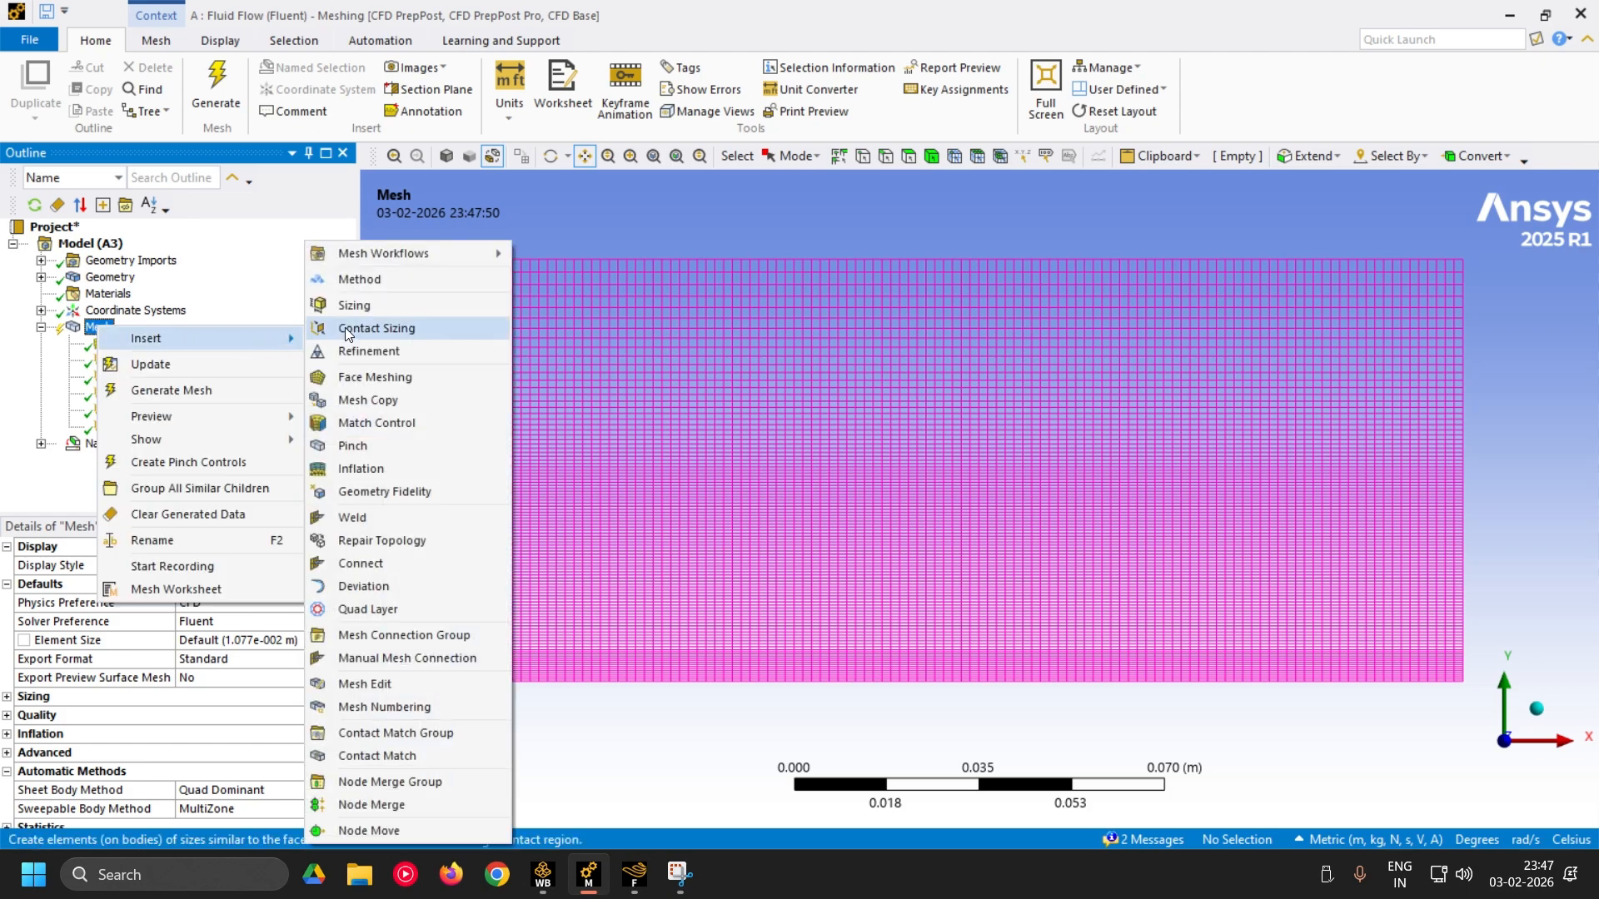
{"action": "left_click", "coordinate": [370, 306]}
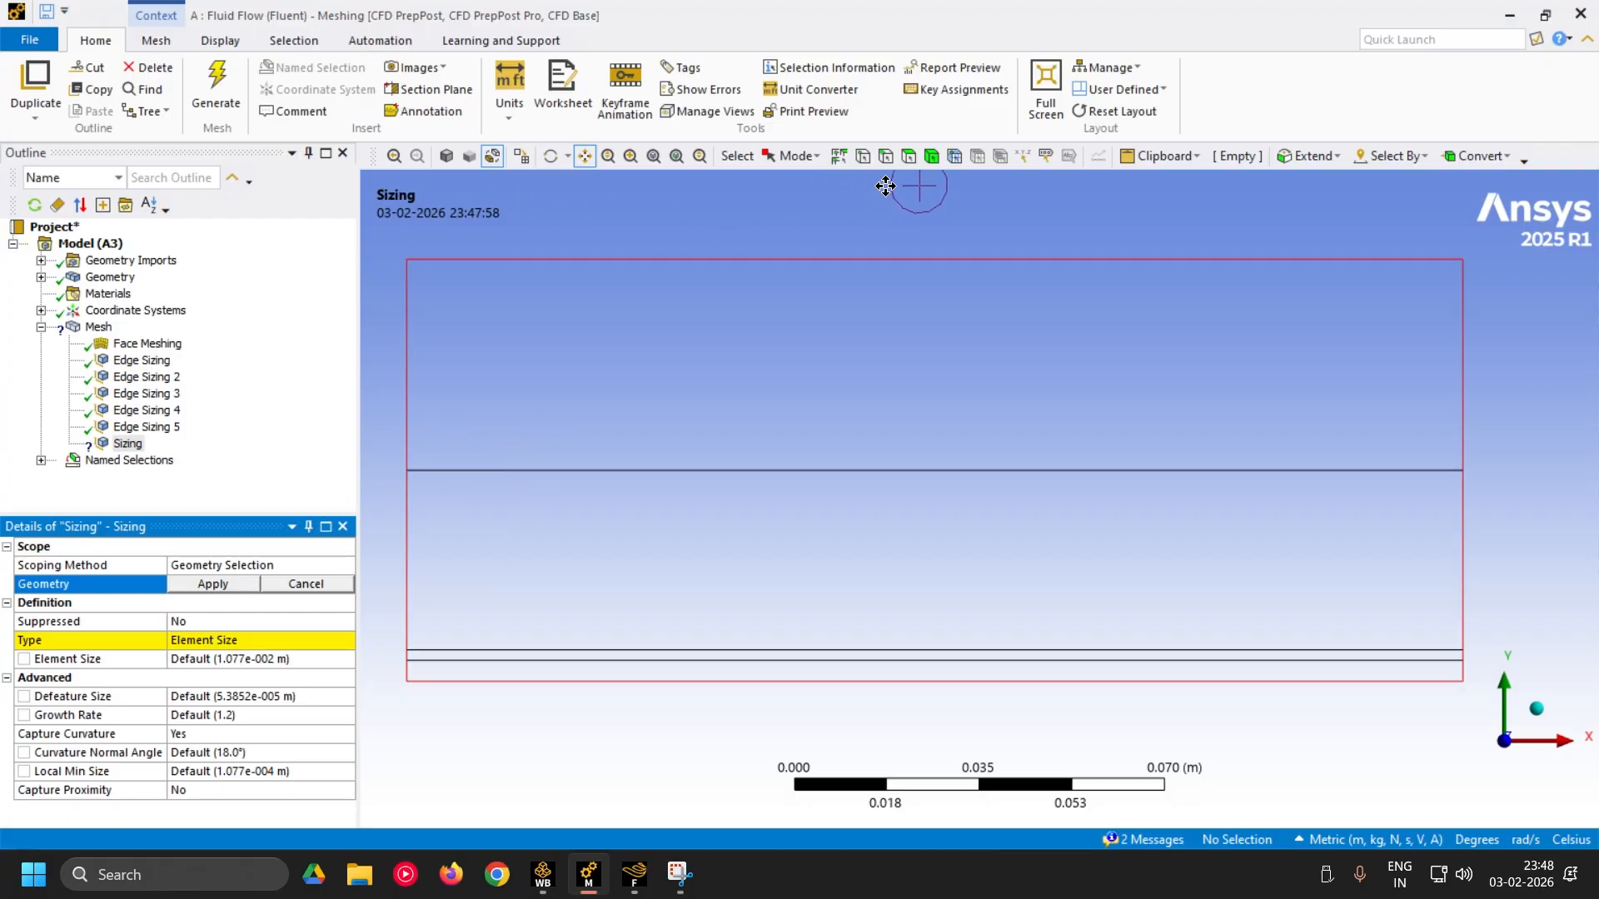
{"action": "left_click", "coordinate": [885, 156]}
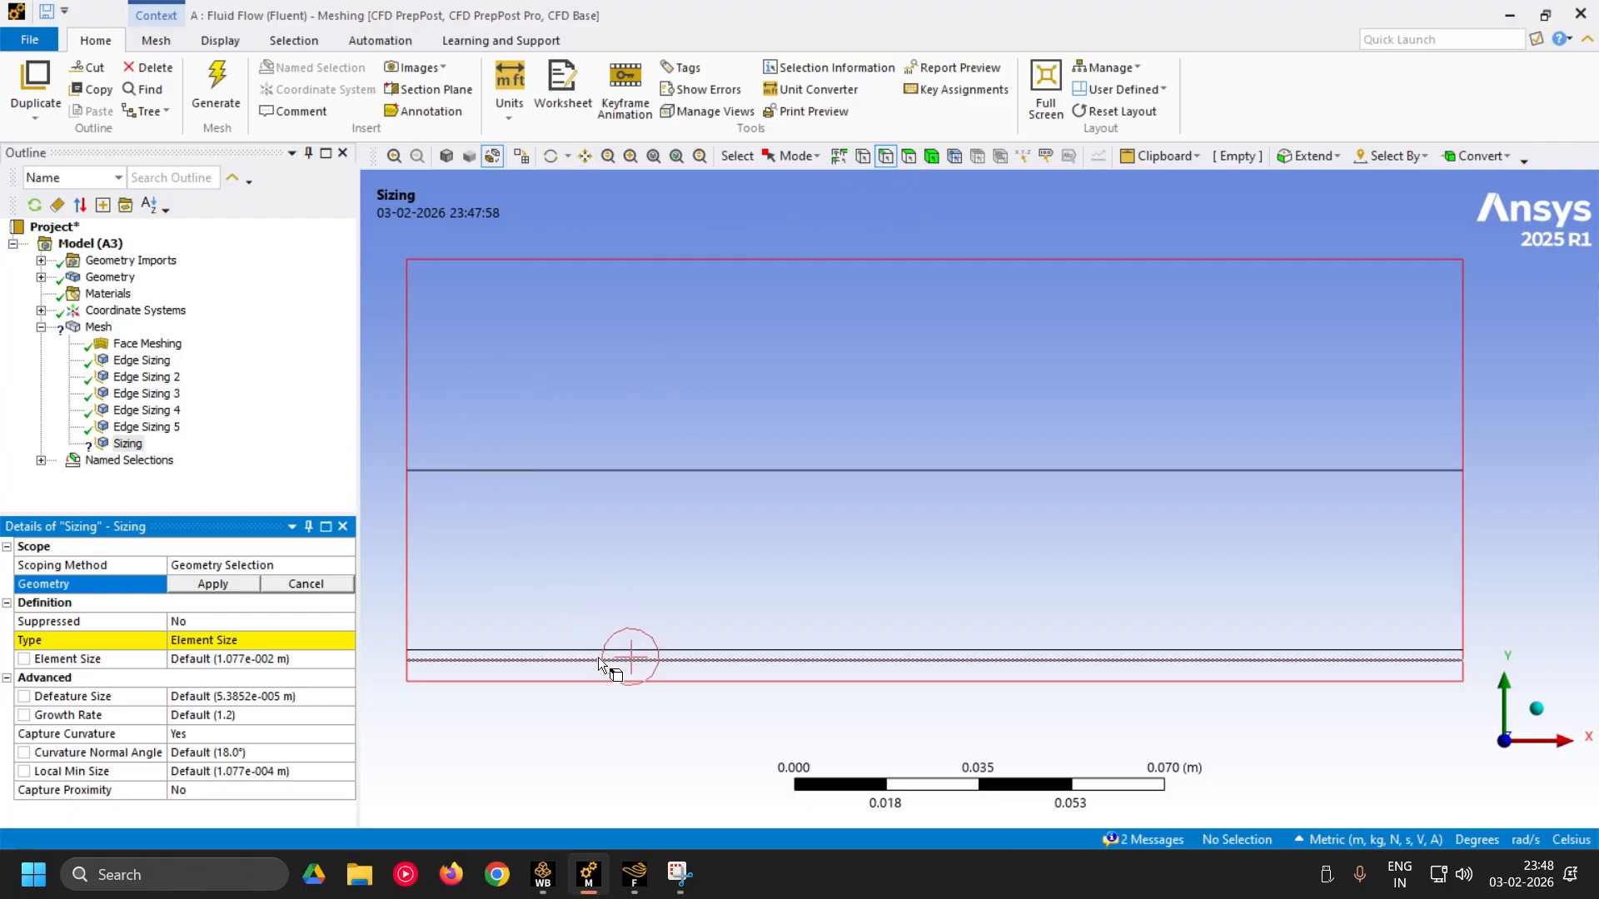
{"action": "left_click", "coordinate": [648, 679]}
{"action": "left_click", "coordinate": [654, 660], "text": "ctrl"}
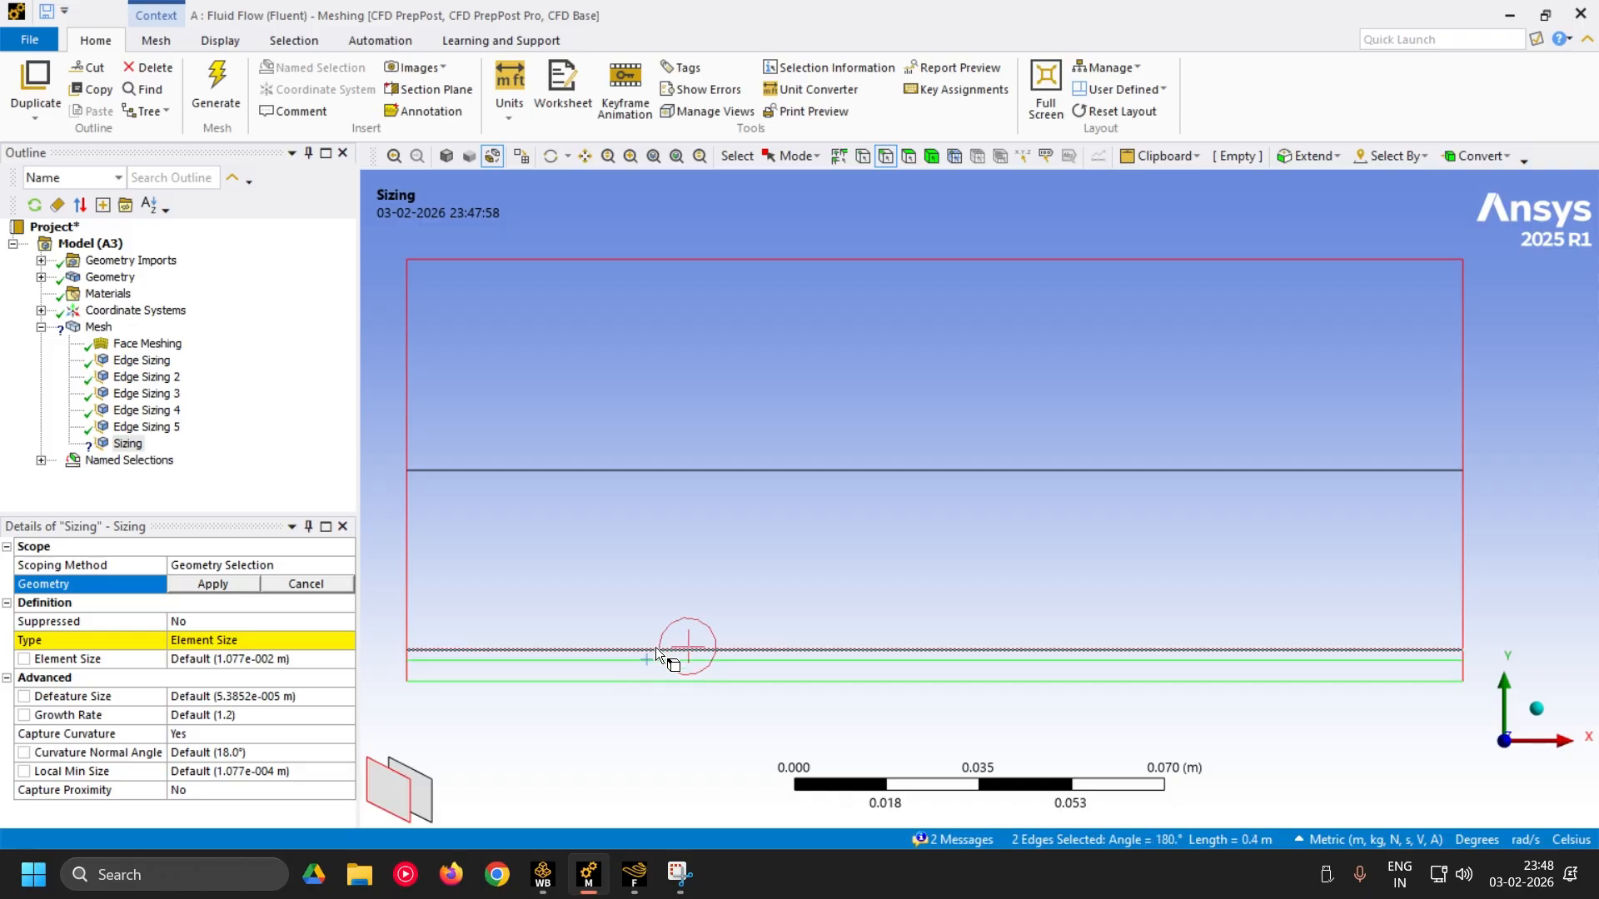
{"action": "left_click", "coordinate": [658, 650], "text": "ctrl"}
{"action": "left_click", "coordinate": [699, 470], "text": "ctrl"}
{"action": "left_click", "coordinate": [702, 260], "text": "ctrl"}
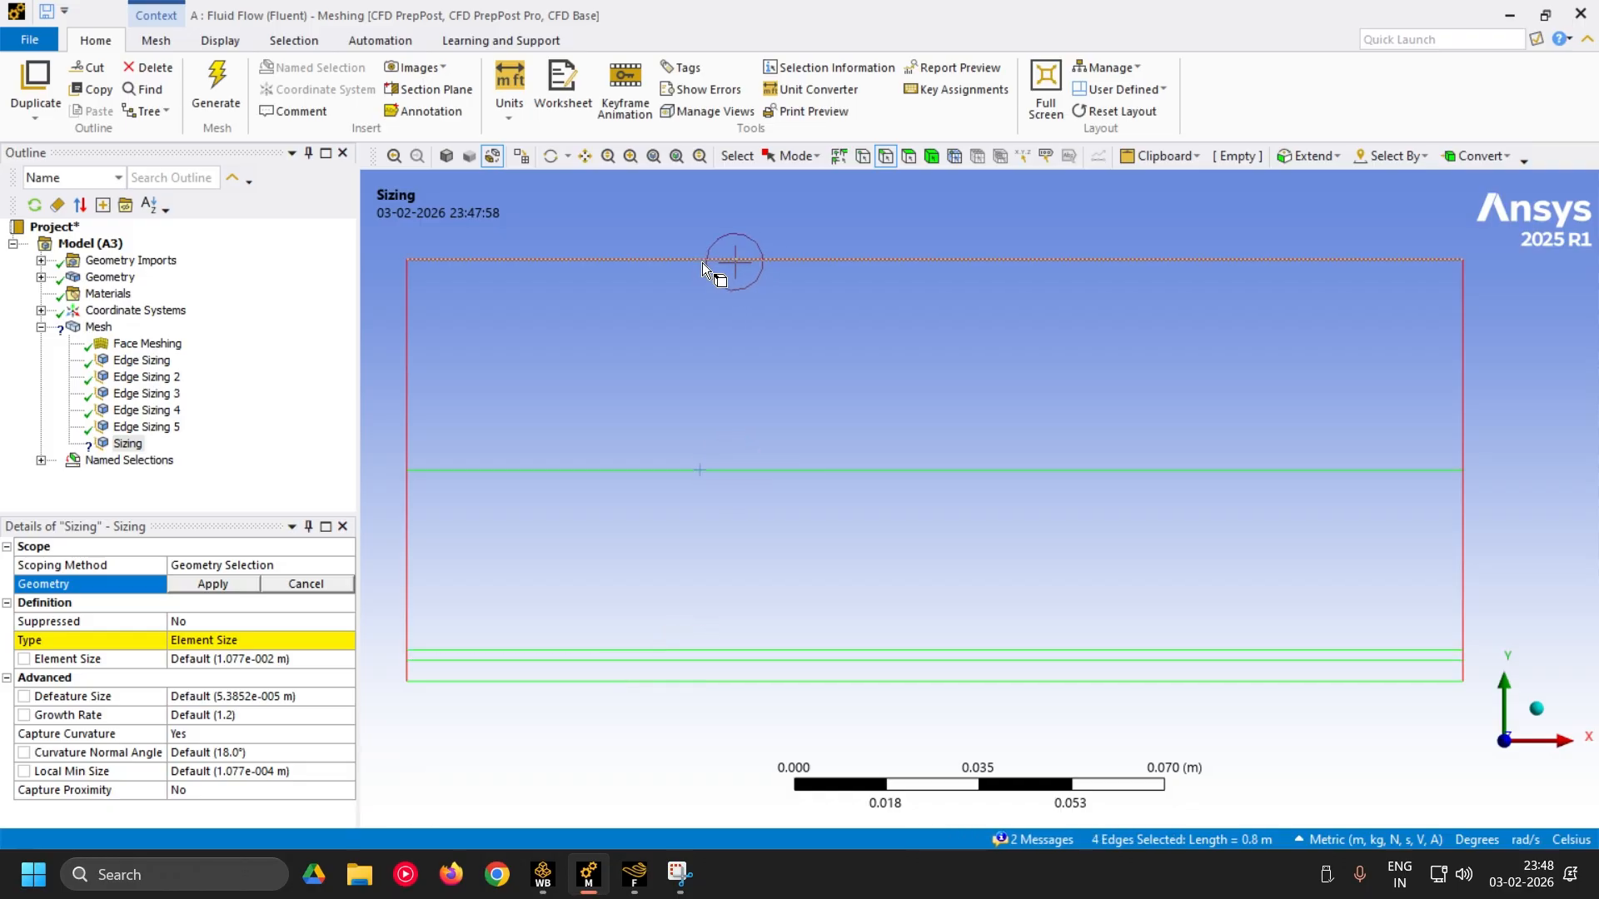
{"action": "left_click", "coordinate": [215, 584]}
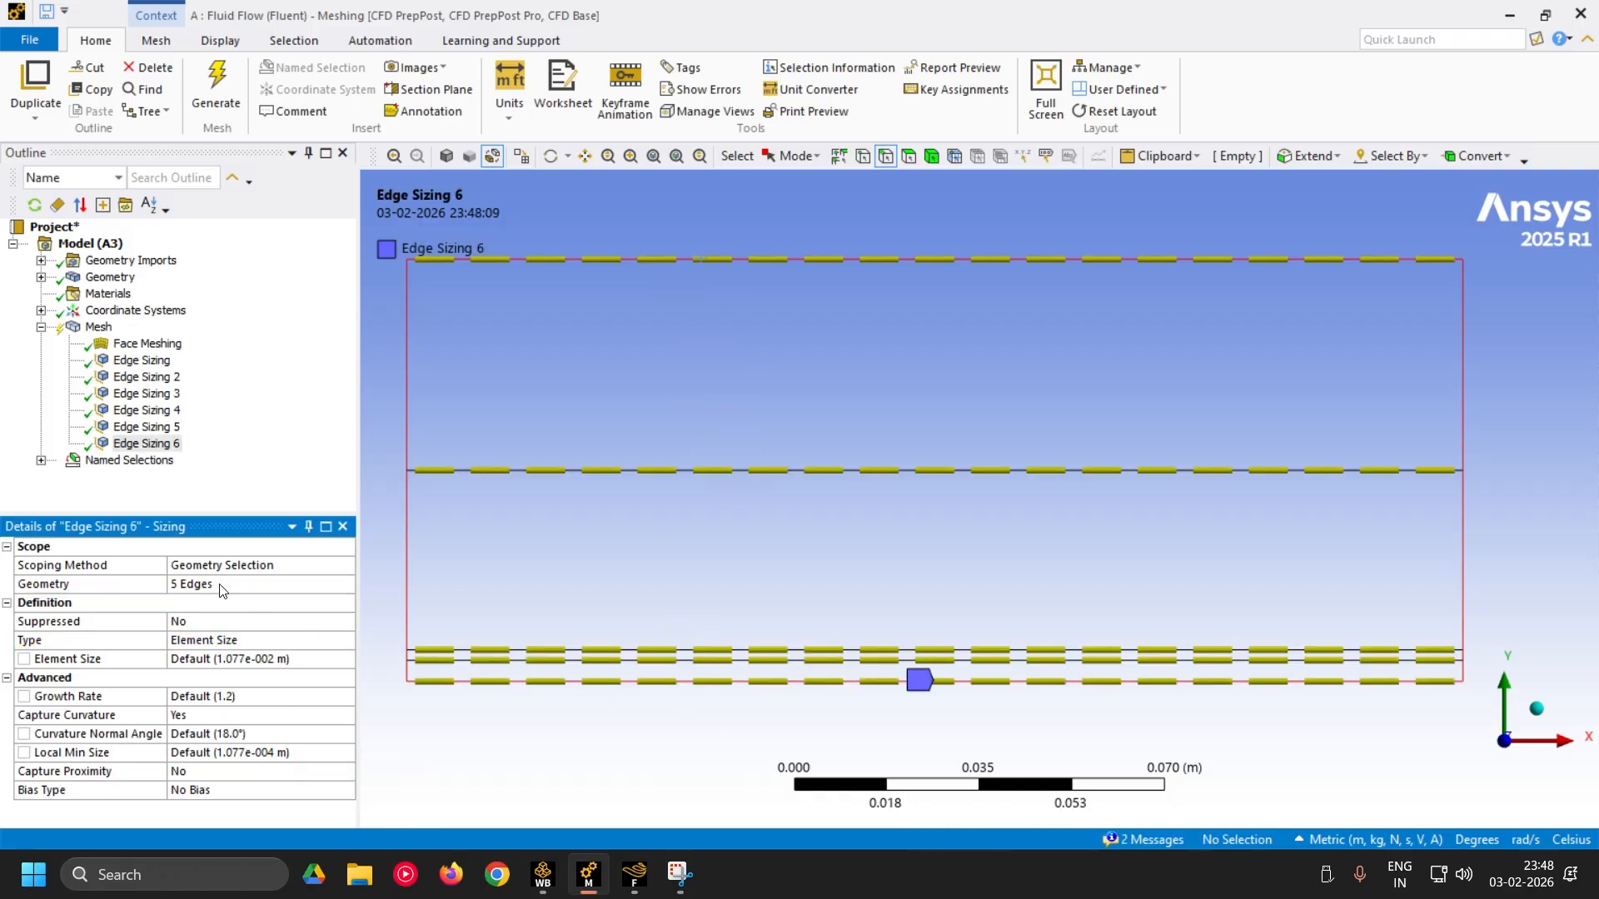
- Set the new edge sizing's type to Number of Divisions with 120 divisions
{"action": "left_click", "coordinate": [298, 643]}
{"action": "left_click", "coordinate": [345, 639]}
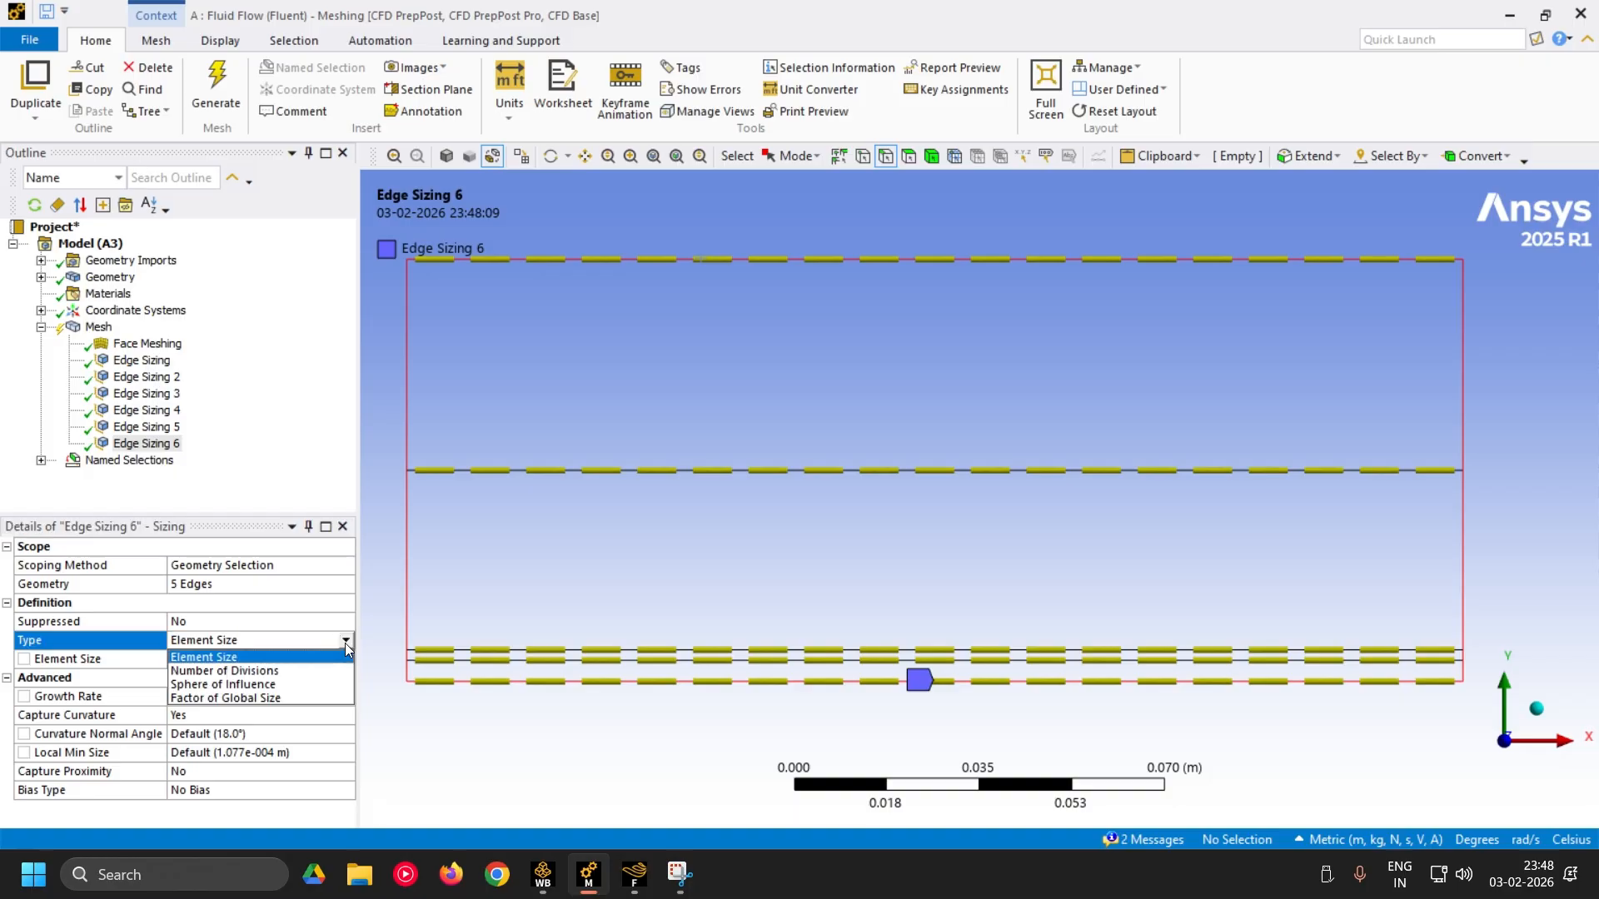
{"action": "left_click", "coordinate": [293, 672]}
{"action": "left_click", "coordinate": [198, 660]}
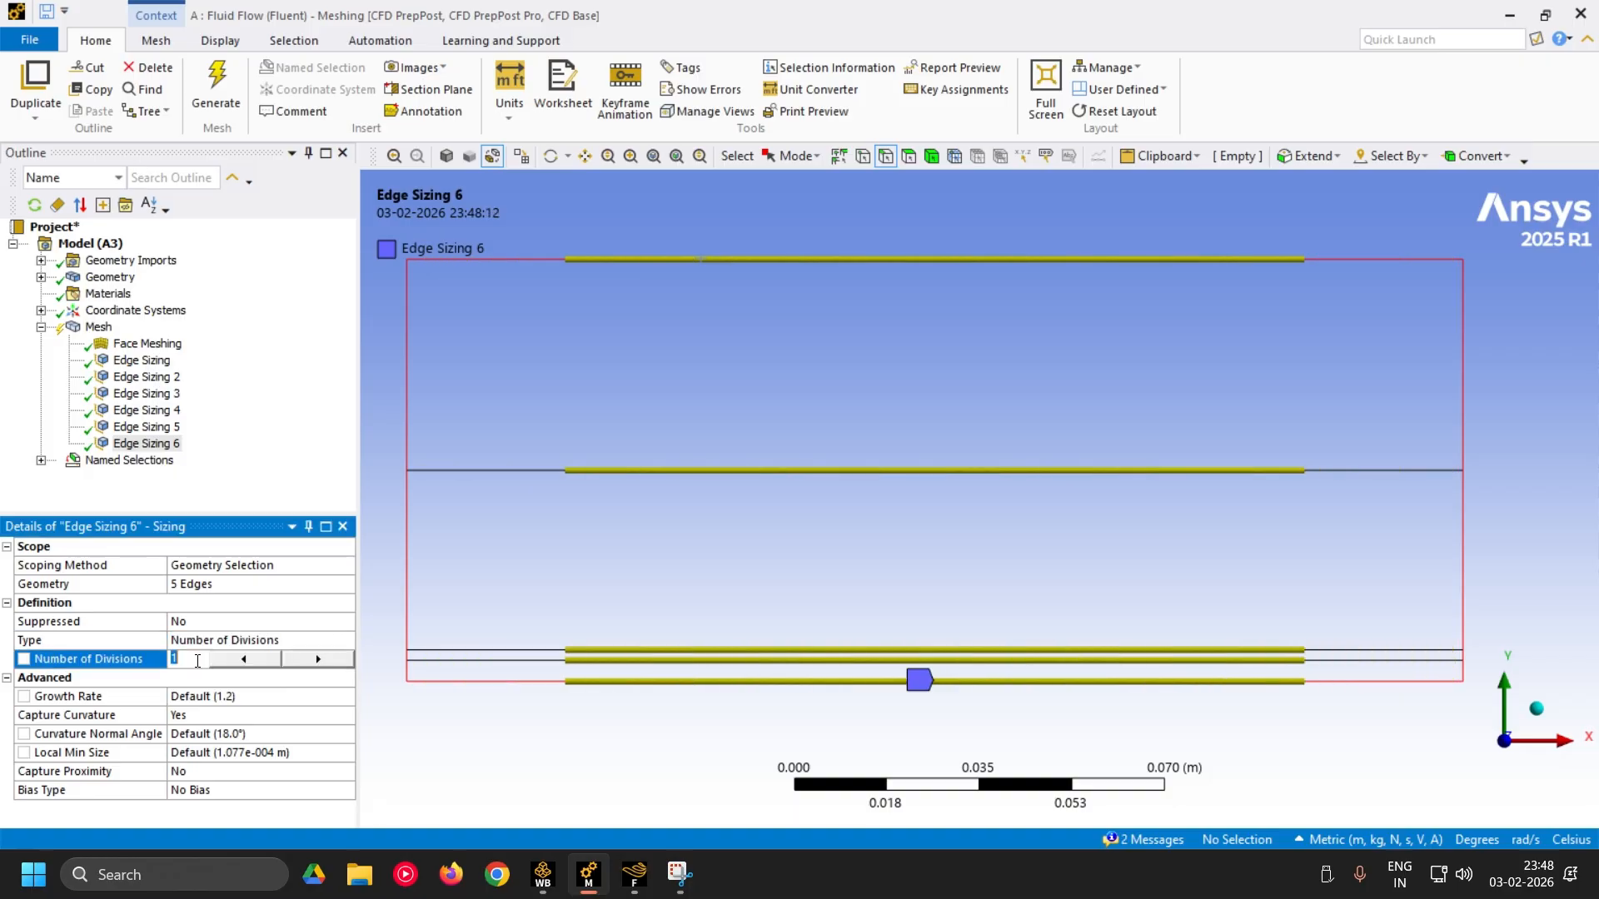
{"action": "type", "text": "120"}
{"action": "key", "text": "Return"}
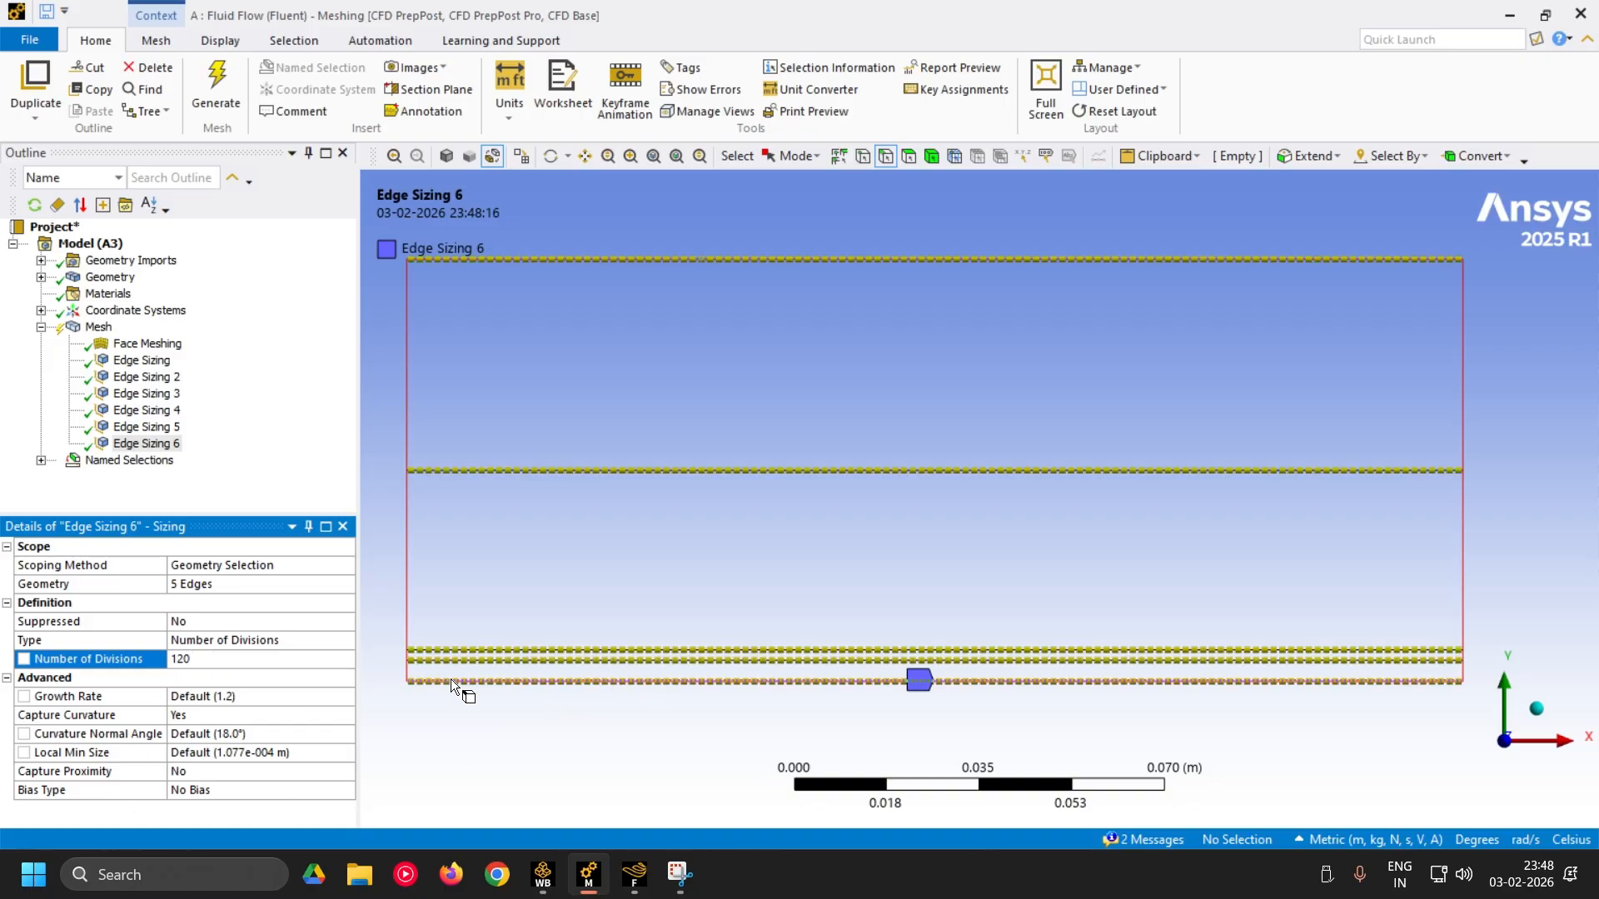
- Delete the redundant Edge Sizing 5, and generate and display the updated mesh
{"action": "right_click", "coordinate": [139, 427]}
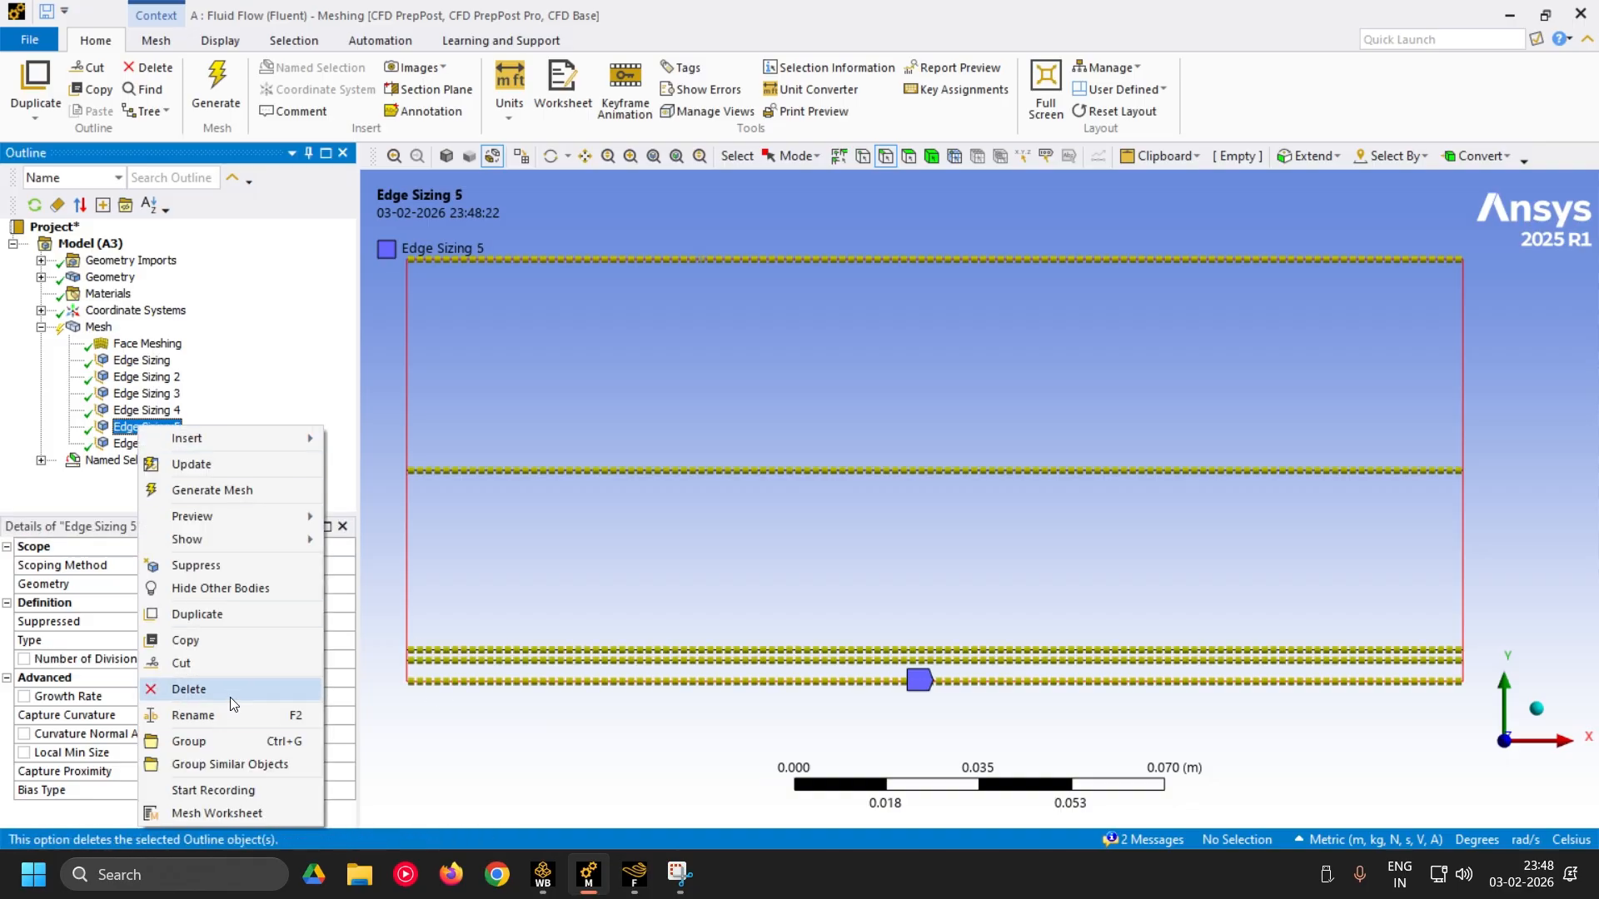
{"action": "left_click", "coordinate": [231, 690]}
{"action": "left_click", "coordinate": [803, 504]}
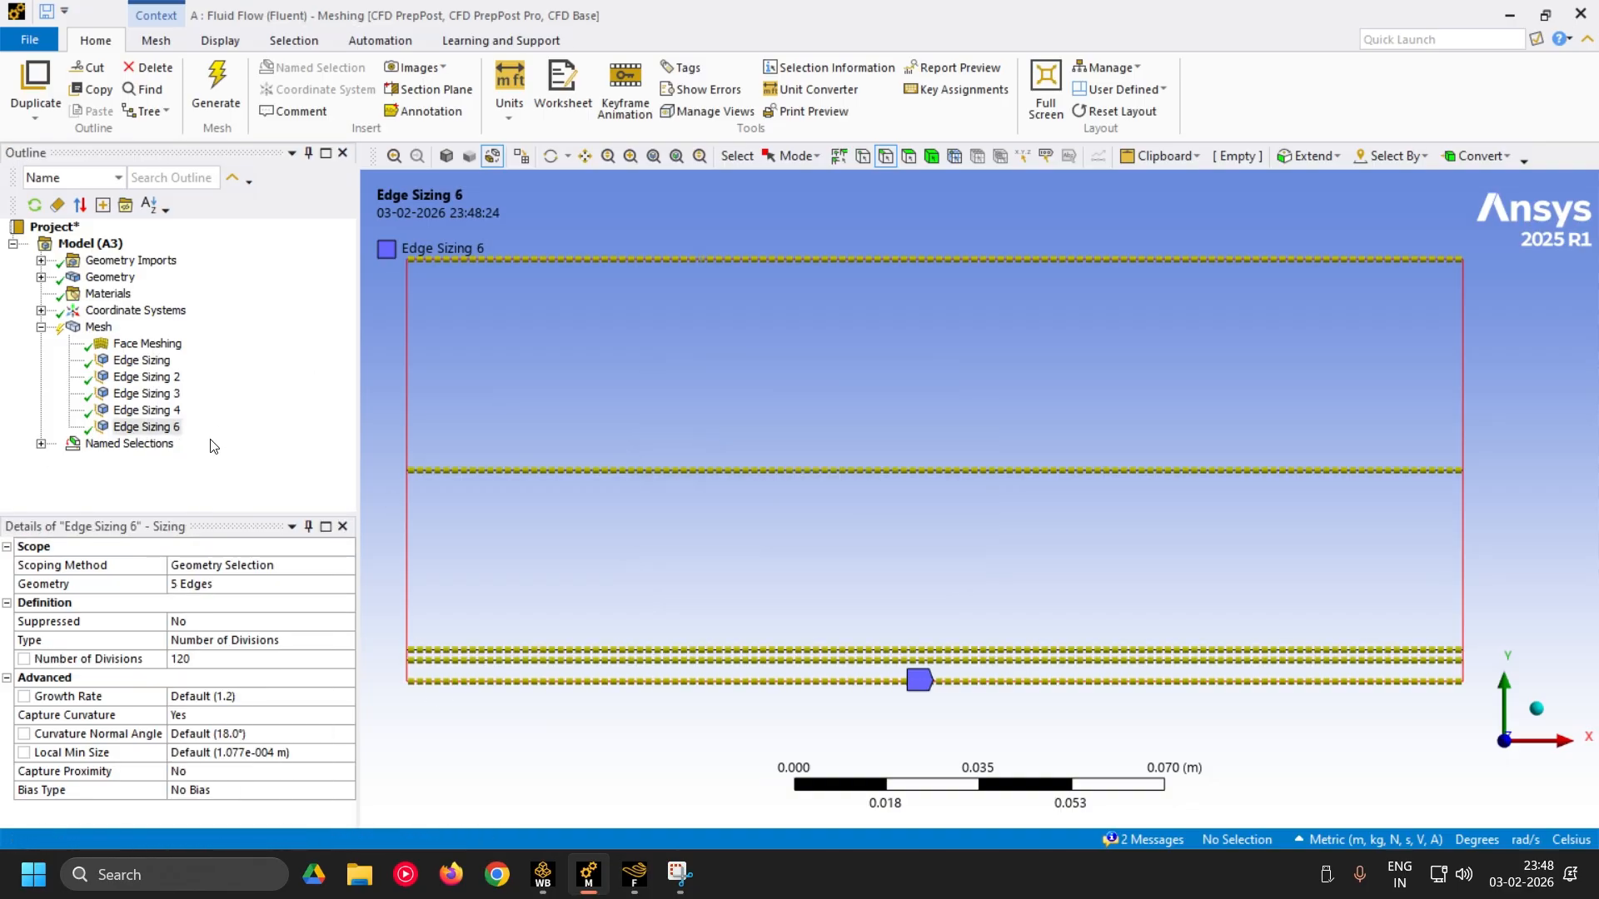
{"action": "left_click", "coordinate": [215, 81]}
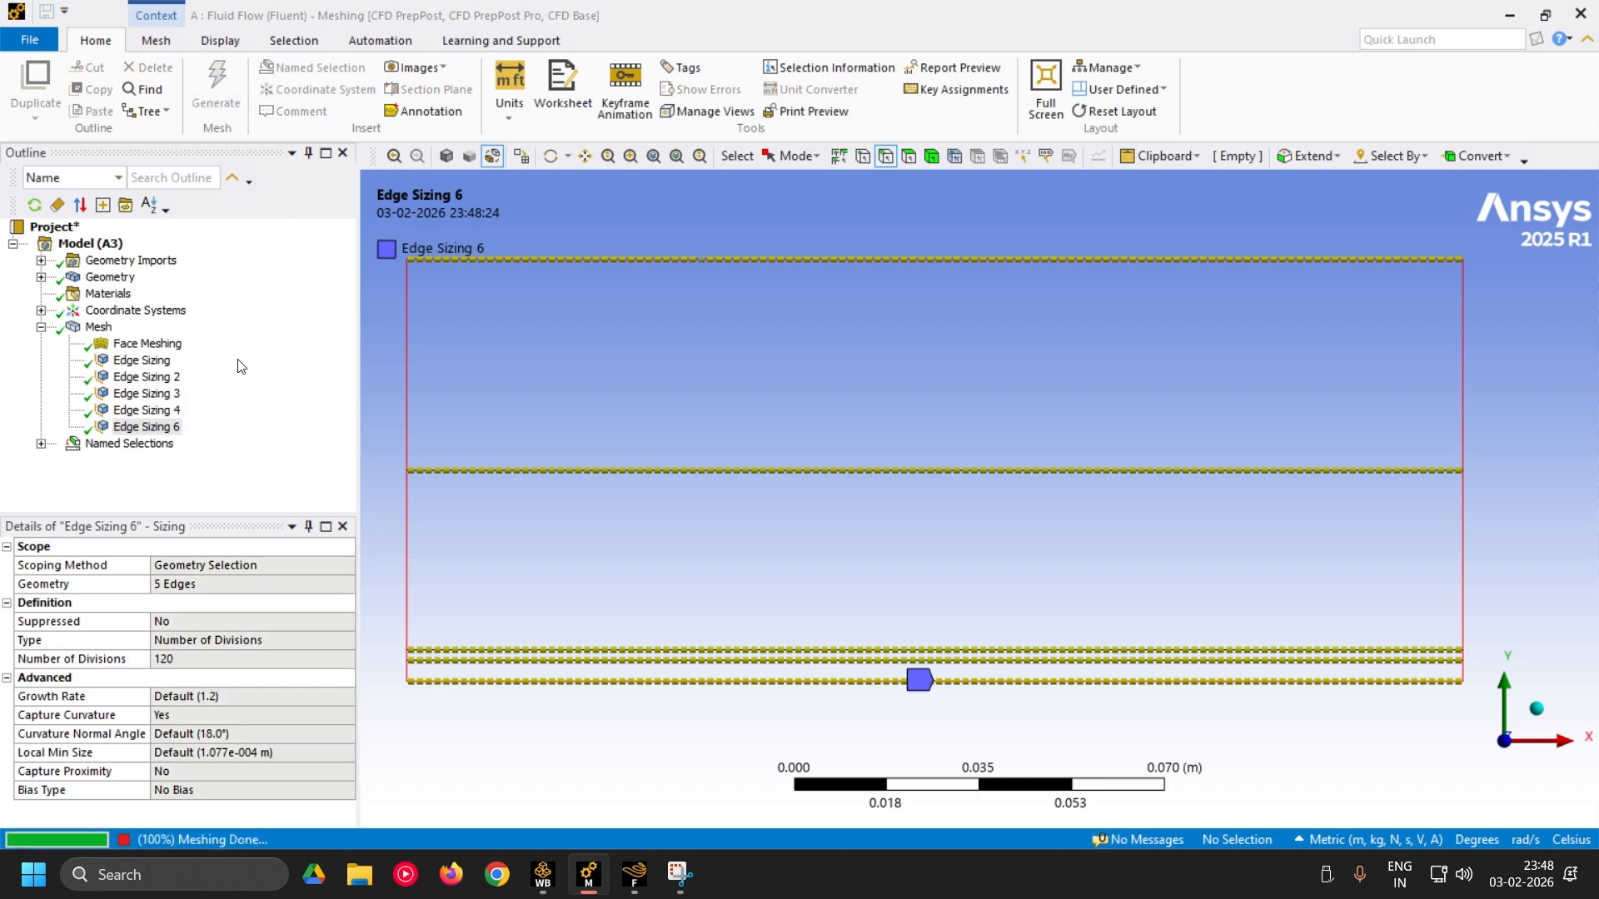
{"action": "left_click", "coordinate": [98, 327]}
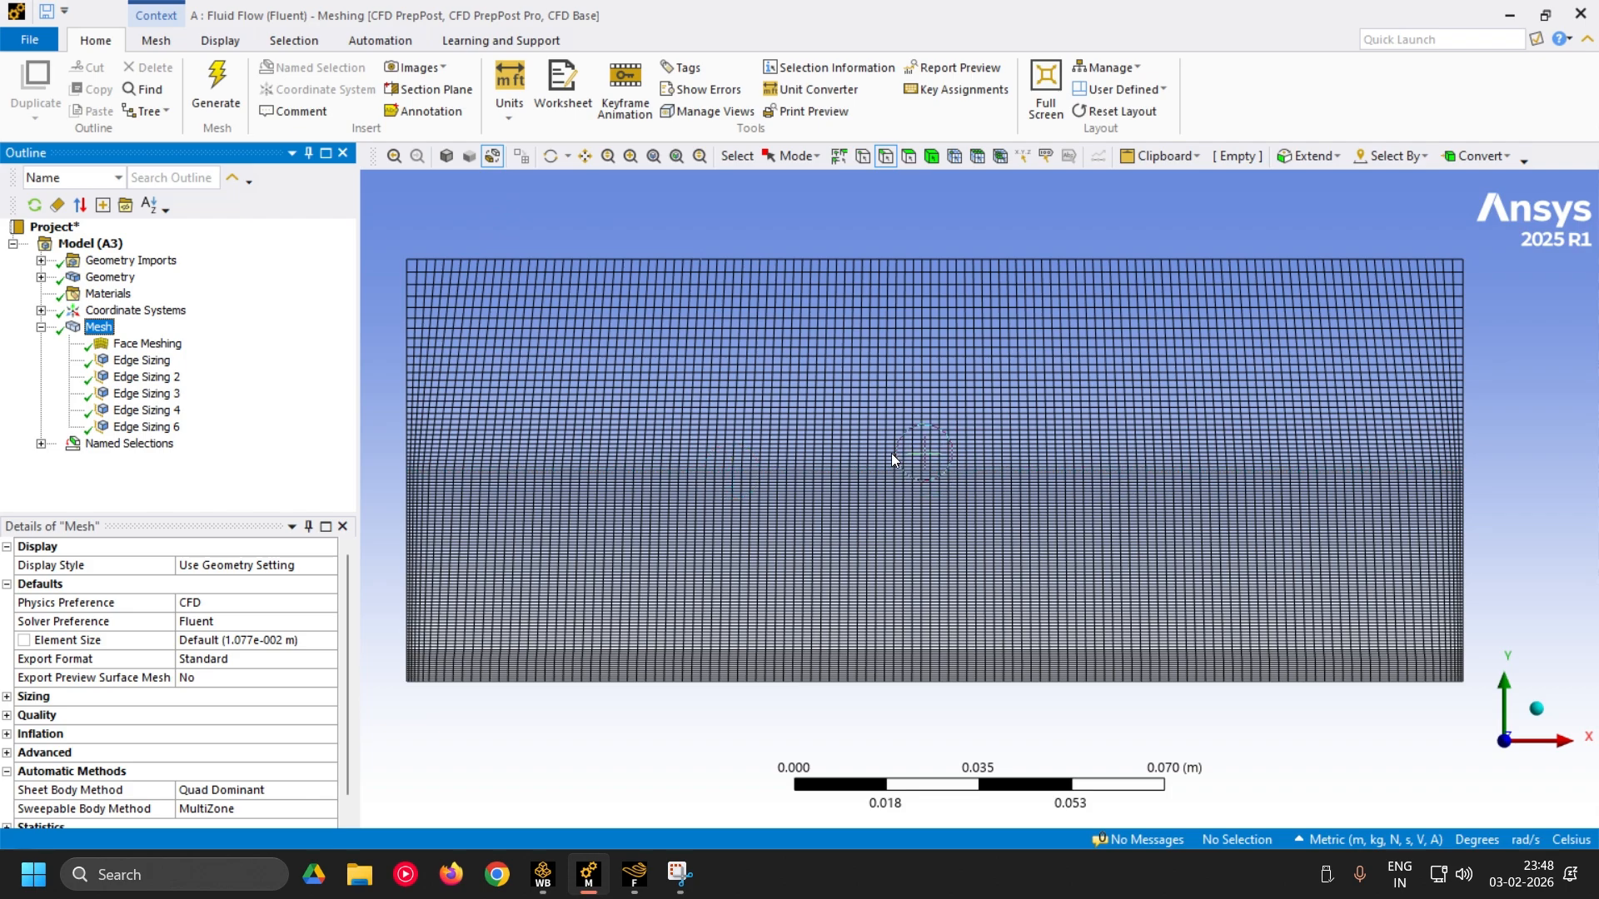
- Set Capture Curvature to No and the behavior to Hard for Edge Sizing 6
{"action": "left_click", "coordinate": [156, 427]}
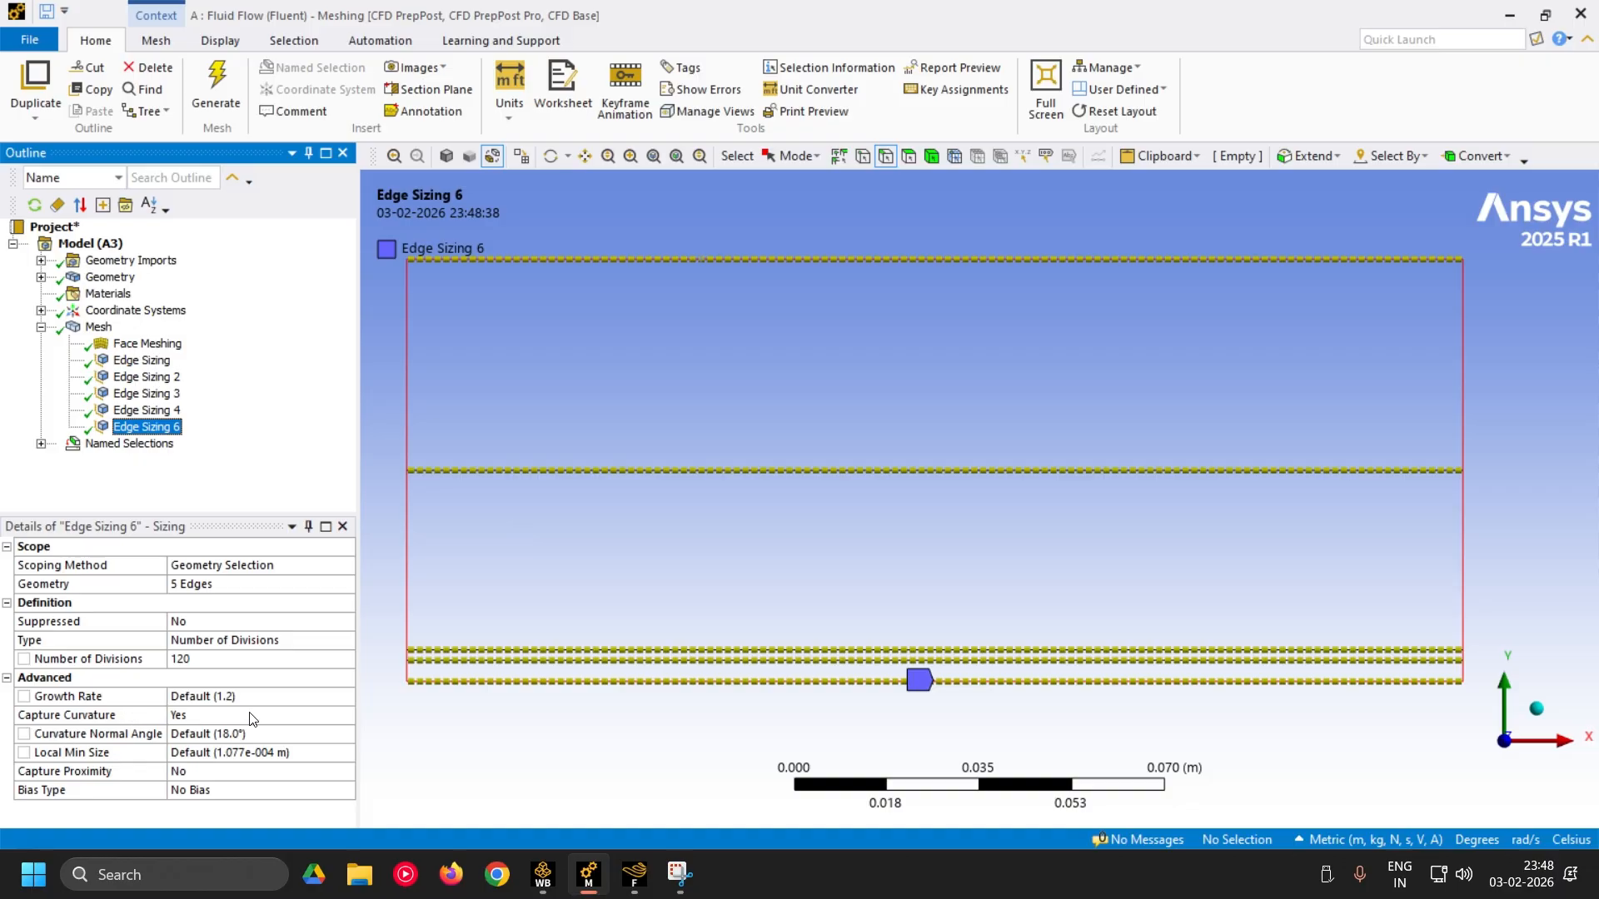
{"action": "left_click", "coordinate": [345, 716]}
{"action": "left_click", "coordinate": [345, 717]}
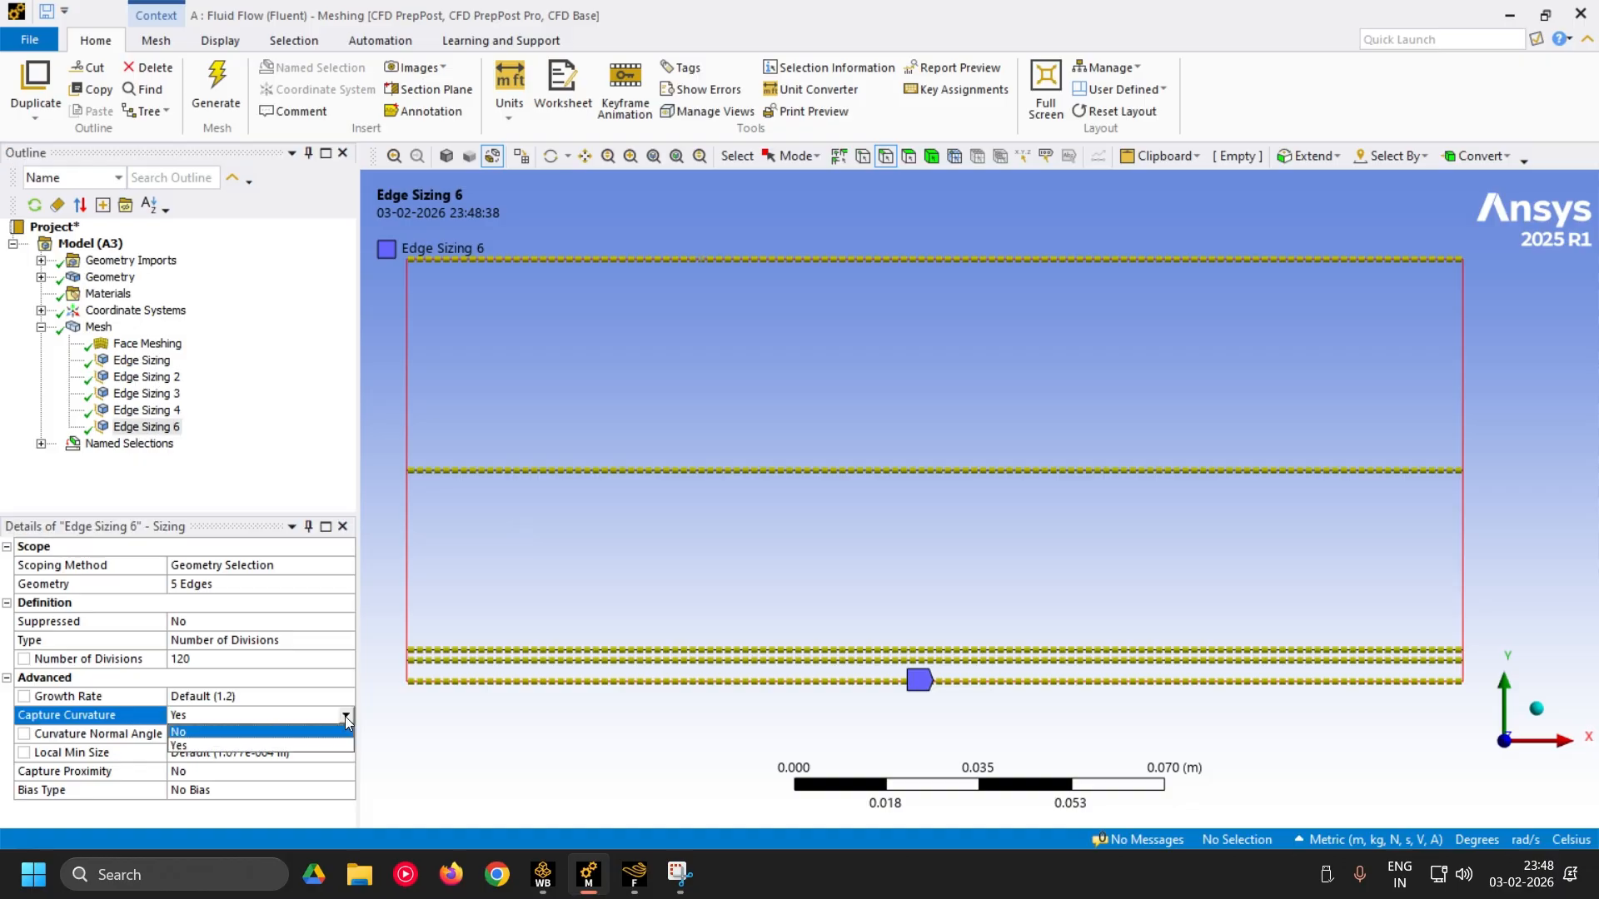
{"action": "left_click", "coordinate": [343, 732]}
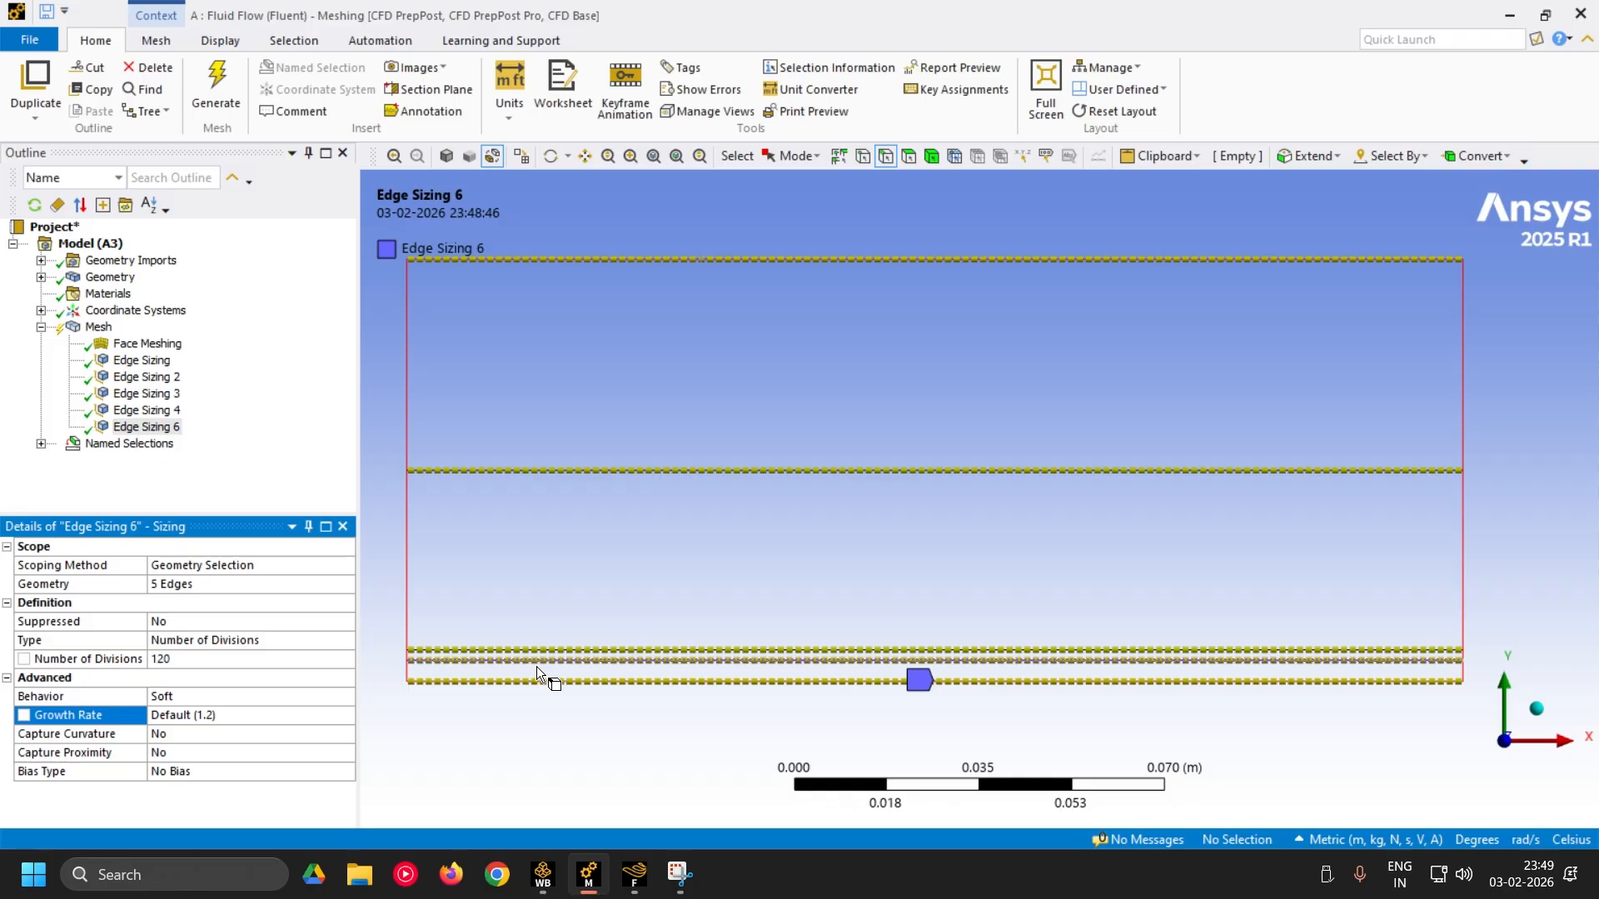
{"action": "left_click", "coordinate": [321, 696]}
{"action": "left_click", "coordinate": [345, 696]}
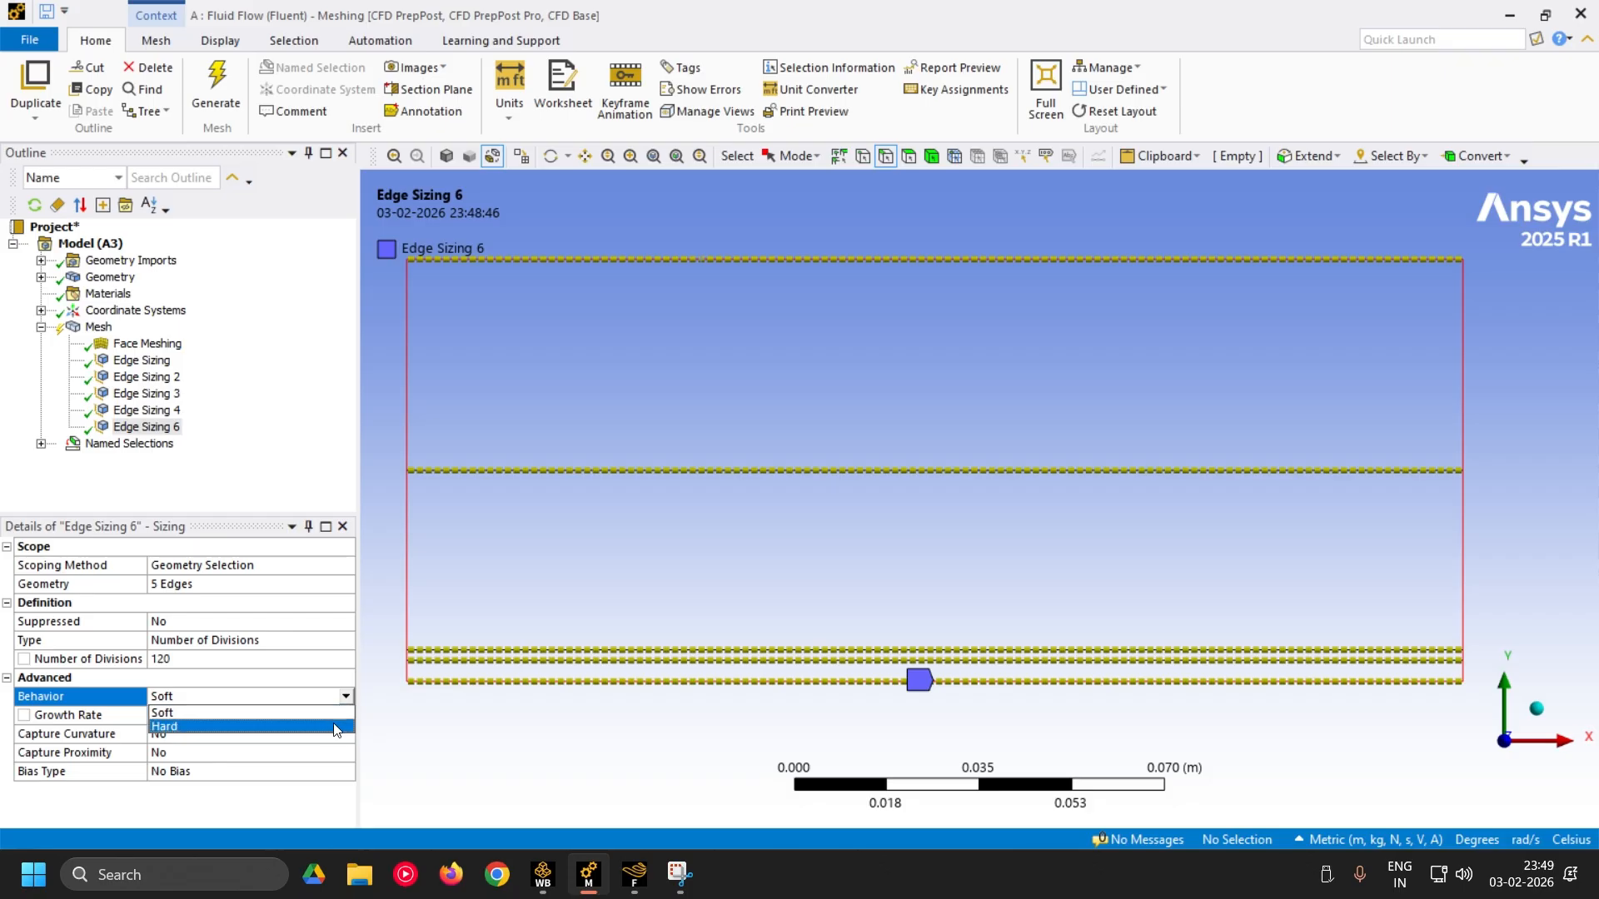
{"action": "left_click", "coordinate": [334, 727]}
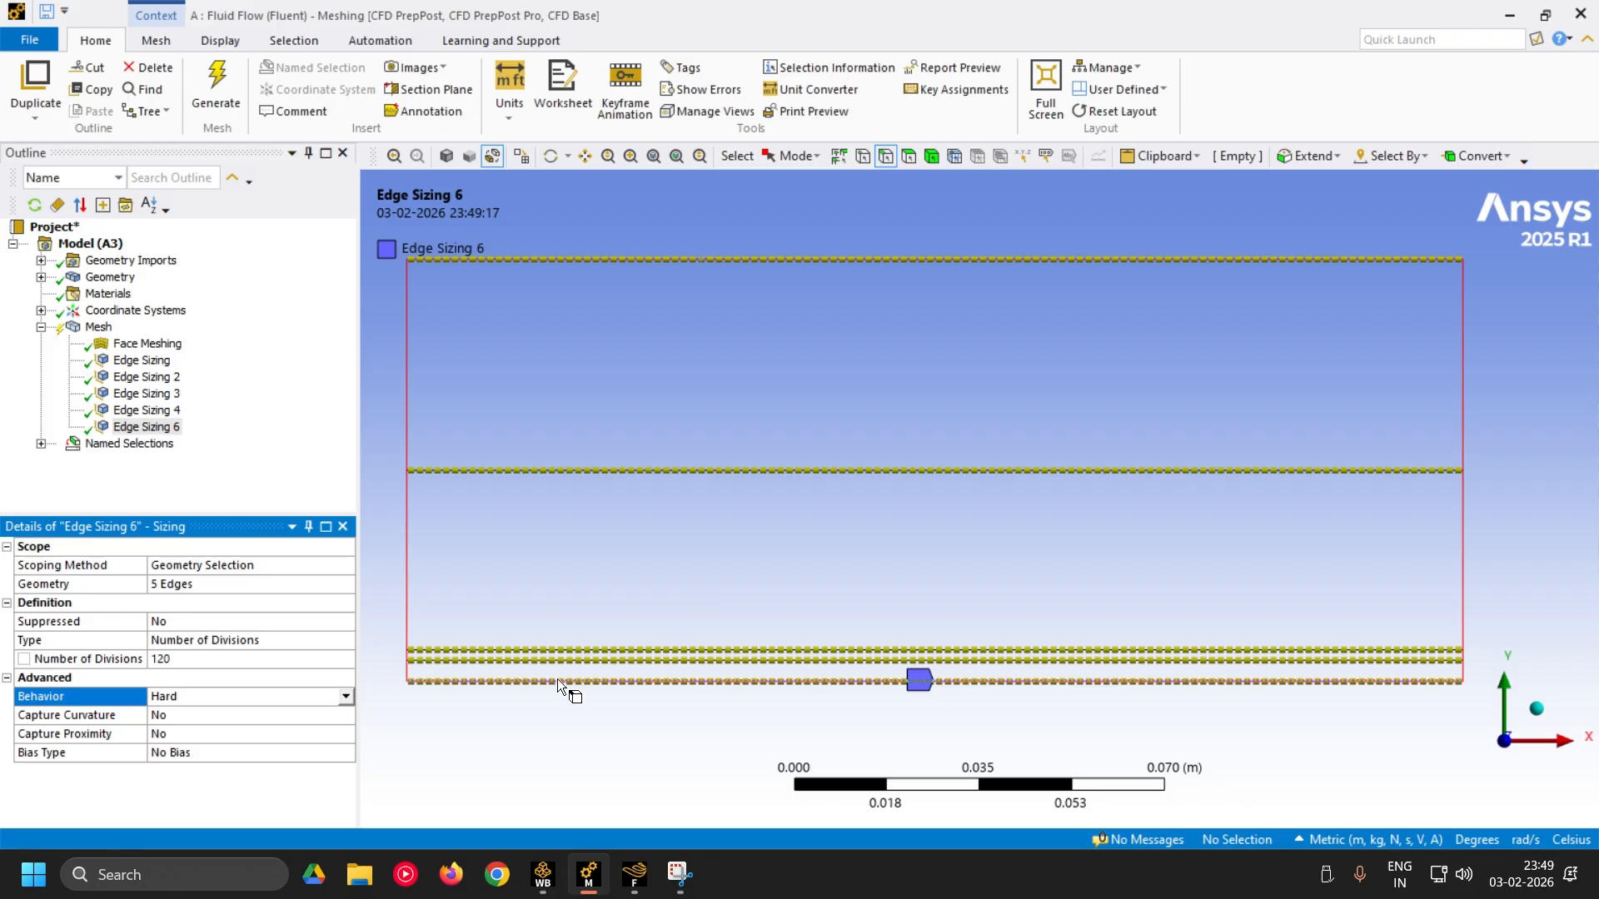
- Regenerate the mesh with Edge Sizing 6, review the sizing and the resulting mesh, and close the meshing editor
{"action": "left_click", "coordinate": [217, 79]}
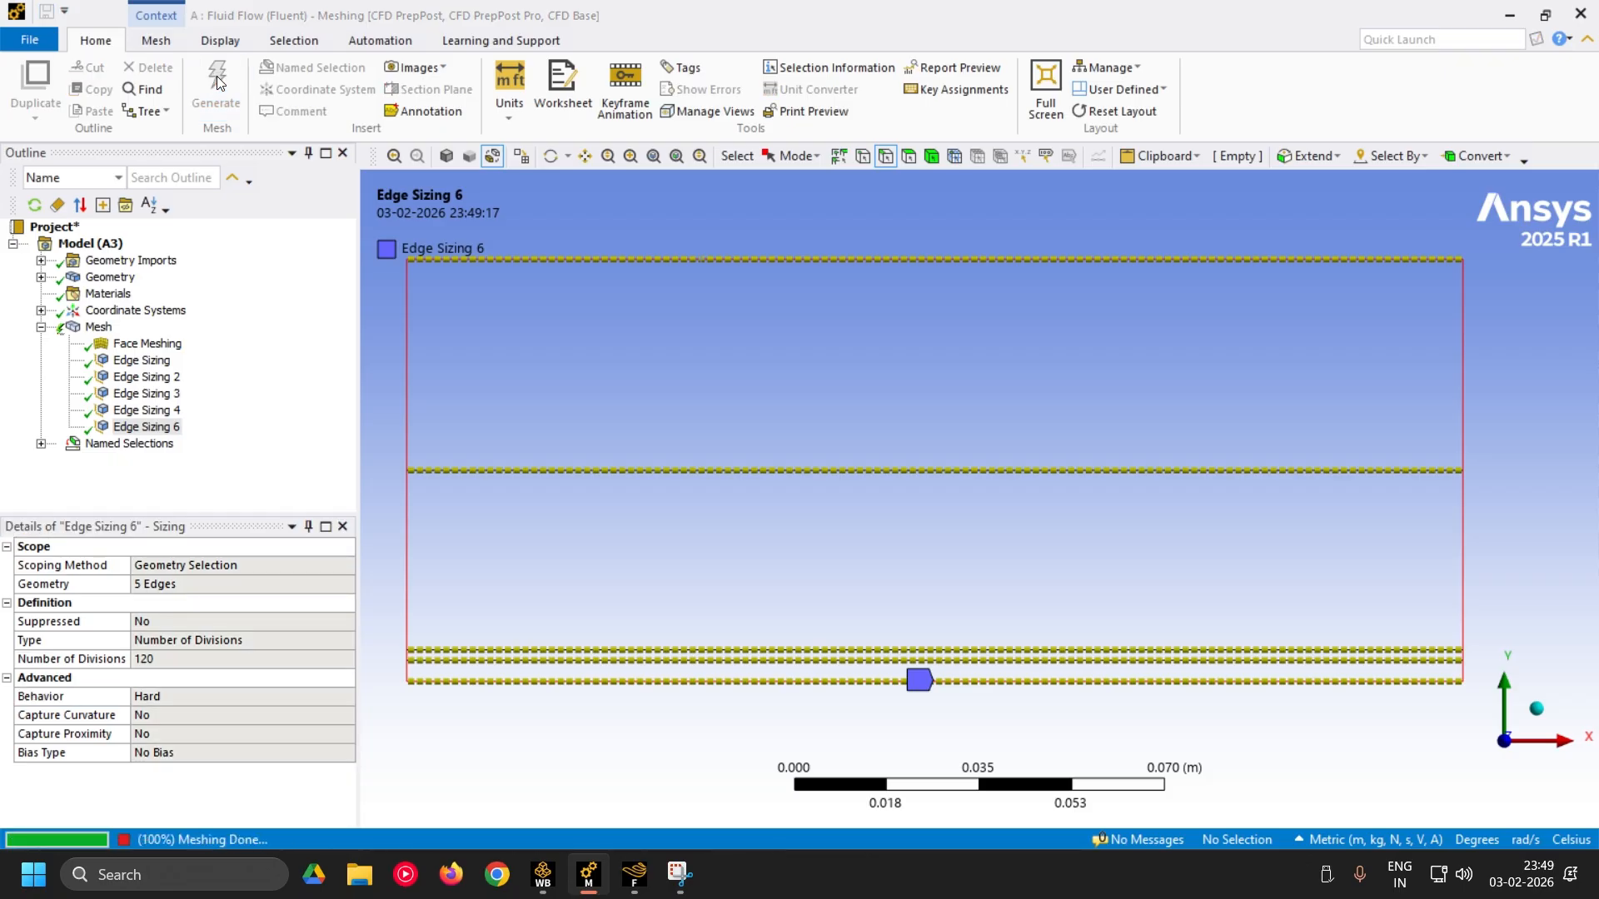
{"action": "left_click", "coordinate": [93, 328]}
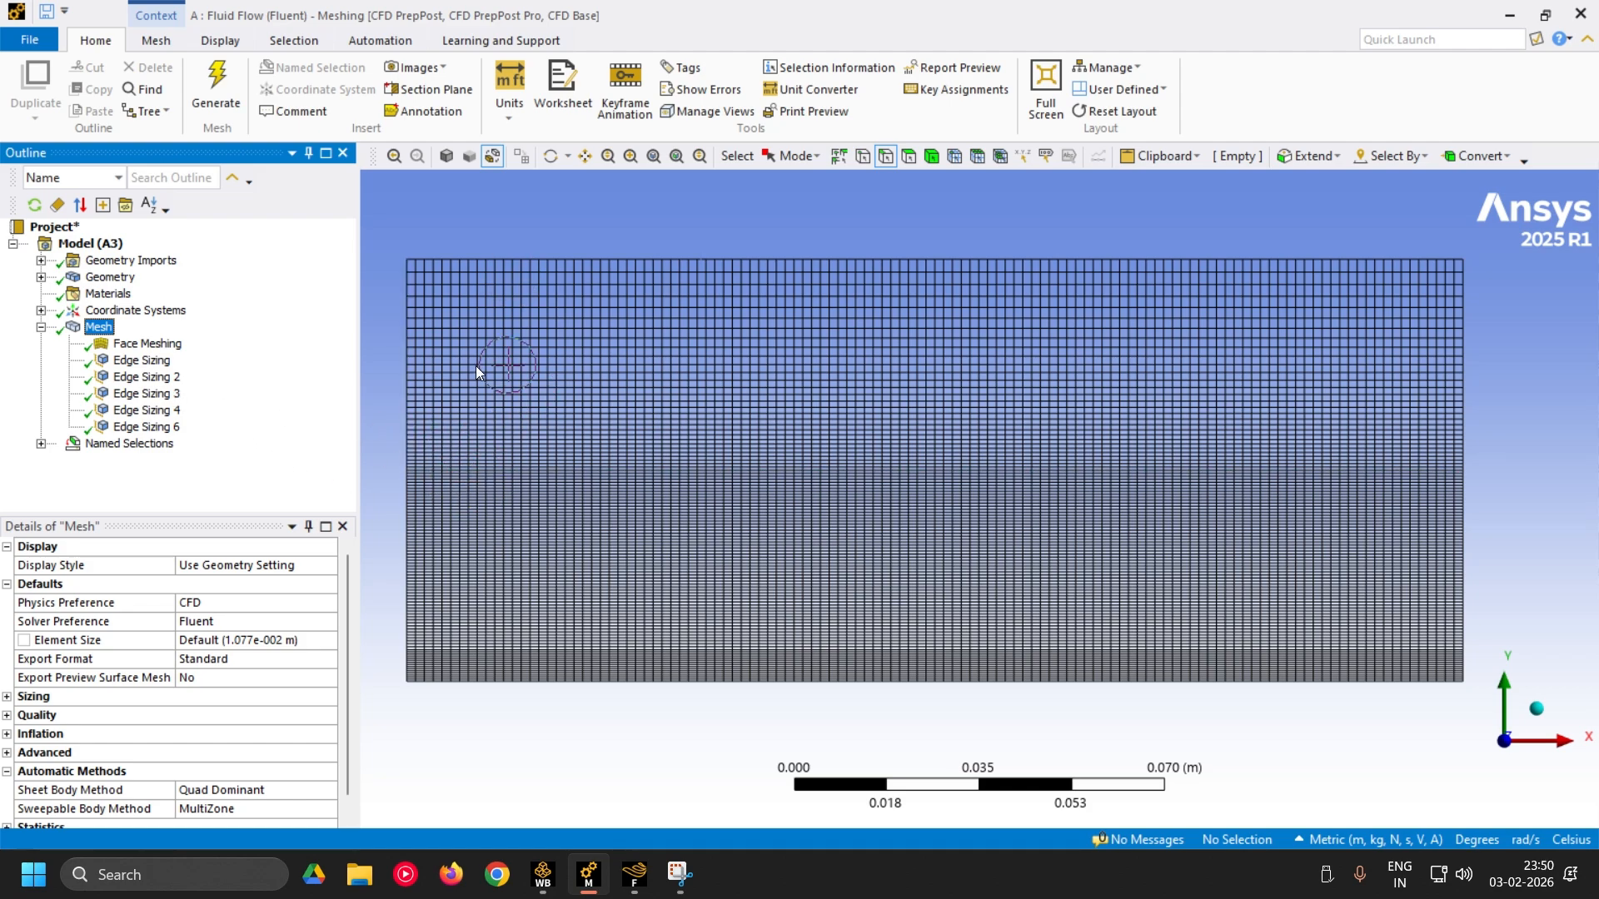
{"action": "left_click", "coordinate": [167, 429]}
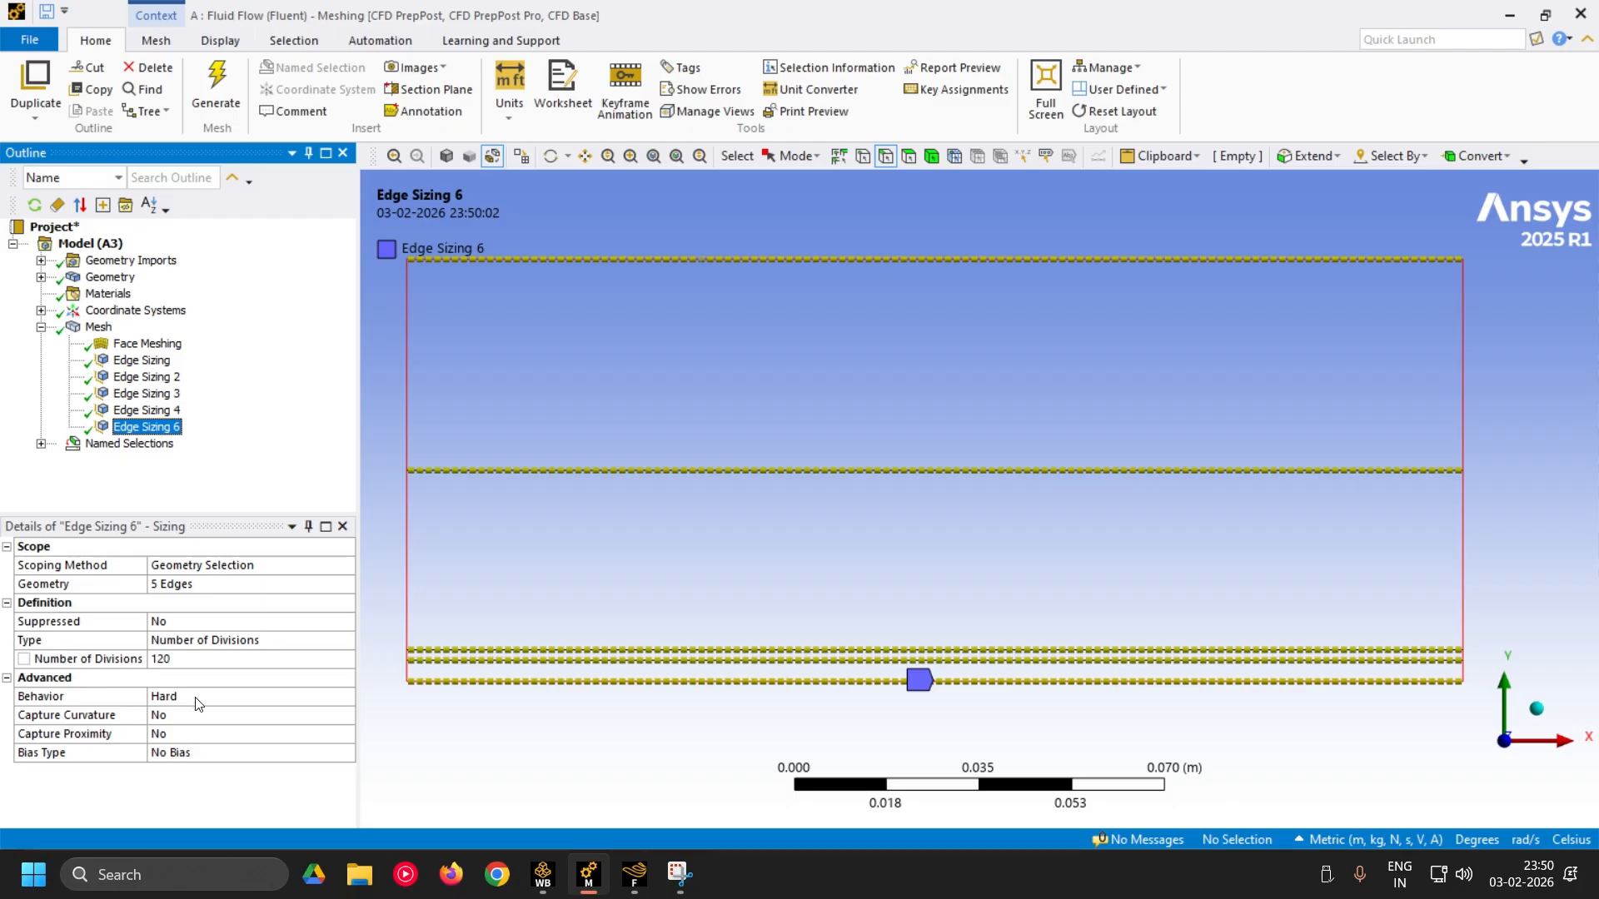
{"action": "left_click", "coordinate": [97, 329]}
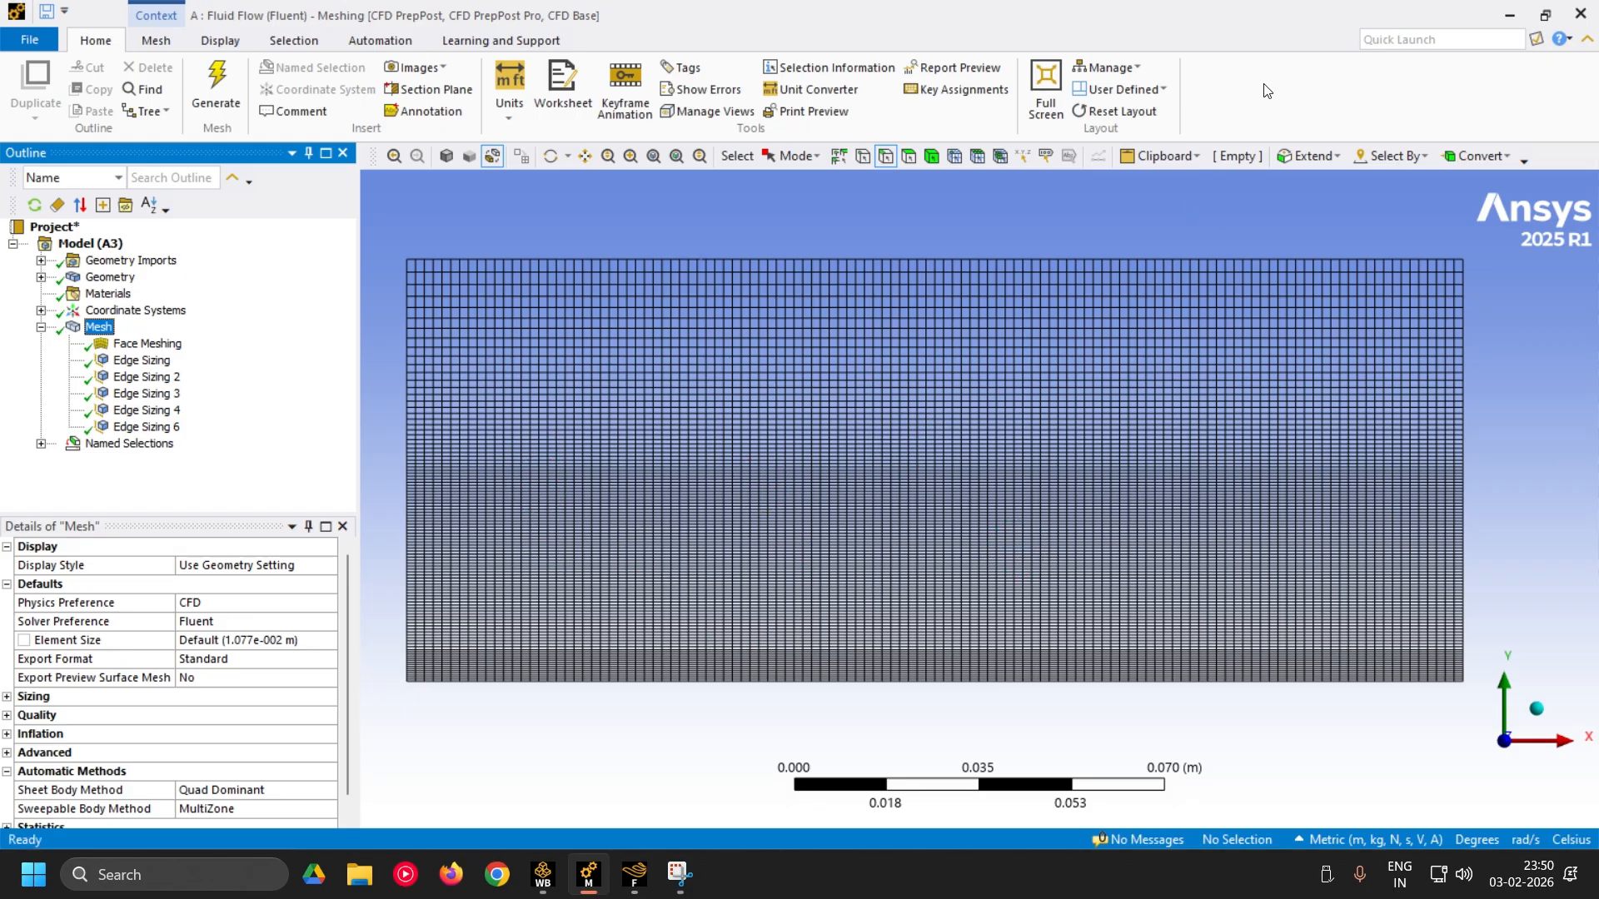
{"action": "left_click", "coordinate": [1581, 15]}
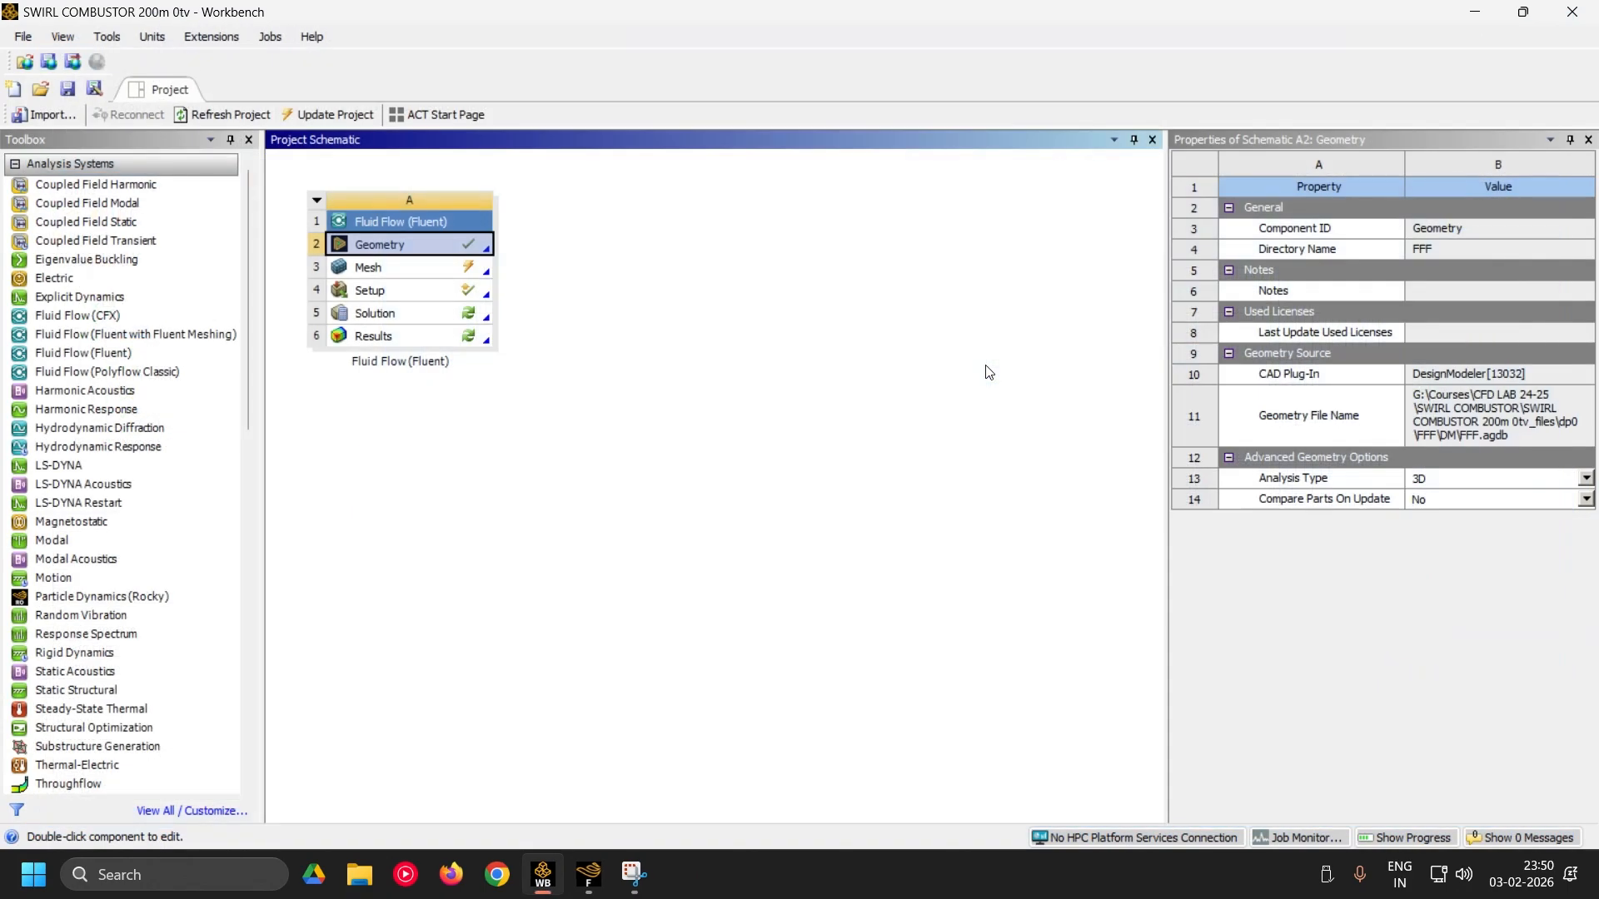
- Reopen the Mesh cell of the Fluid Flow (Fluent) system for editing in Ansys Meshing
{"action": "left_click", "coordinate": [428, 274]}
{"action": "right_click", "coordinate": [430, 271]}
{"action": "left_click", "coordinate": [481, 273]}
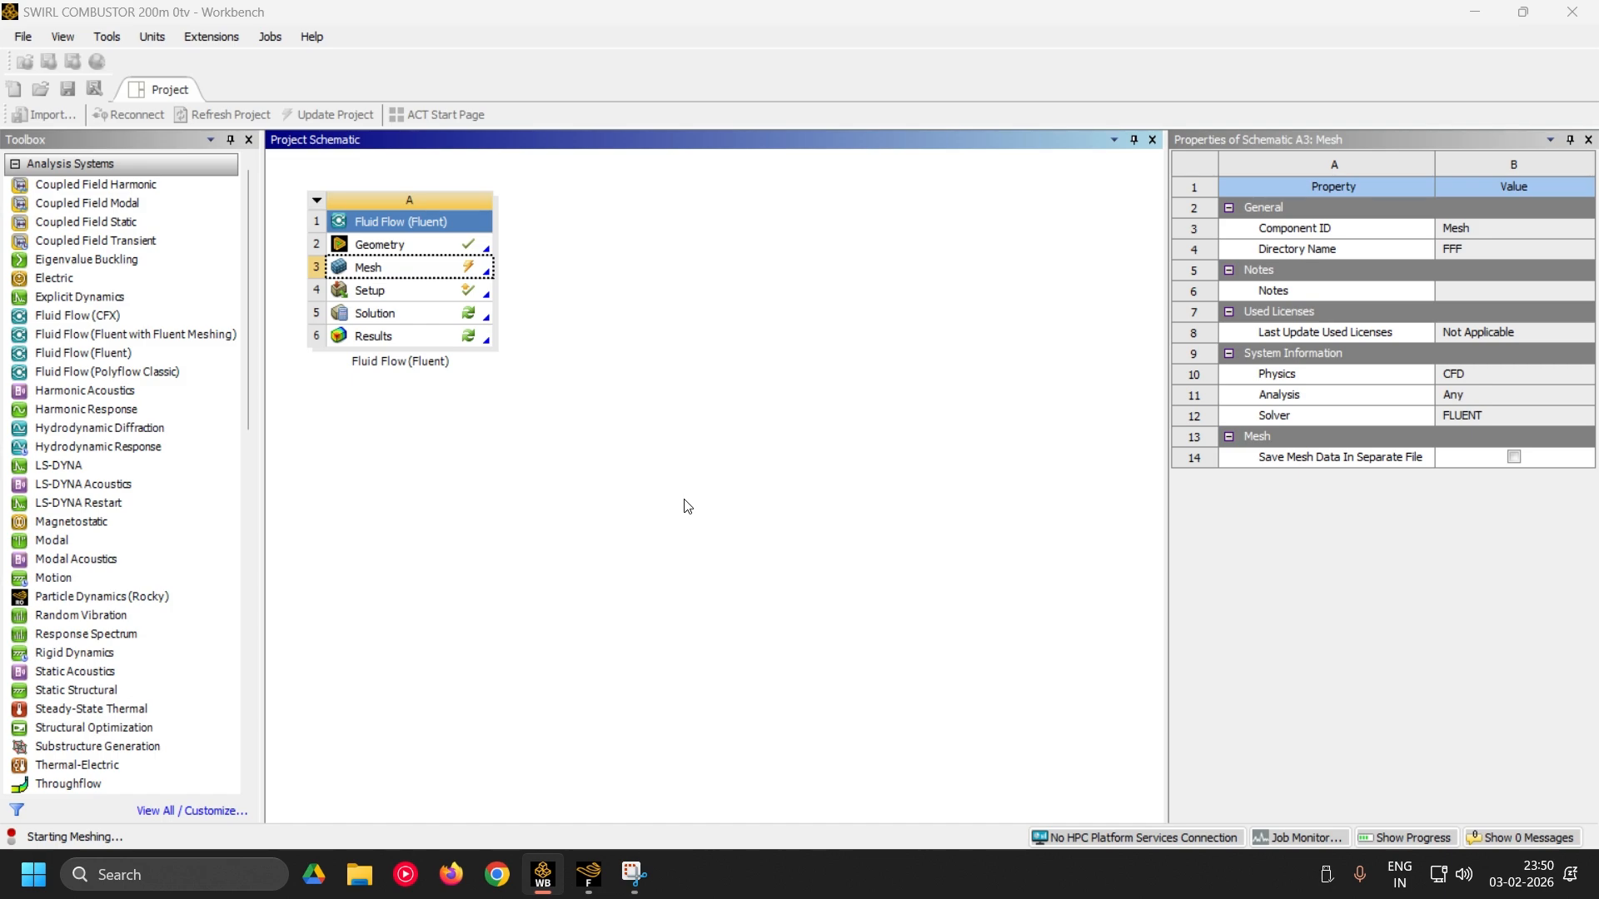
{"action": "left_click", "coordinate": [589, 881]}
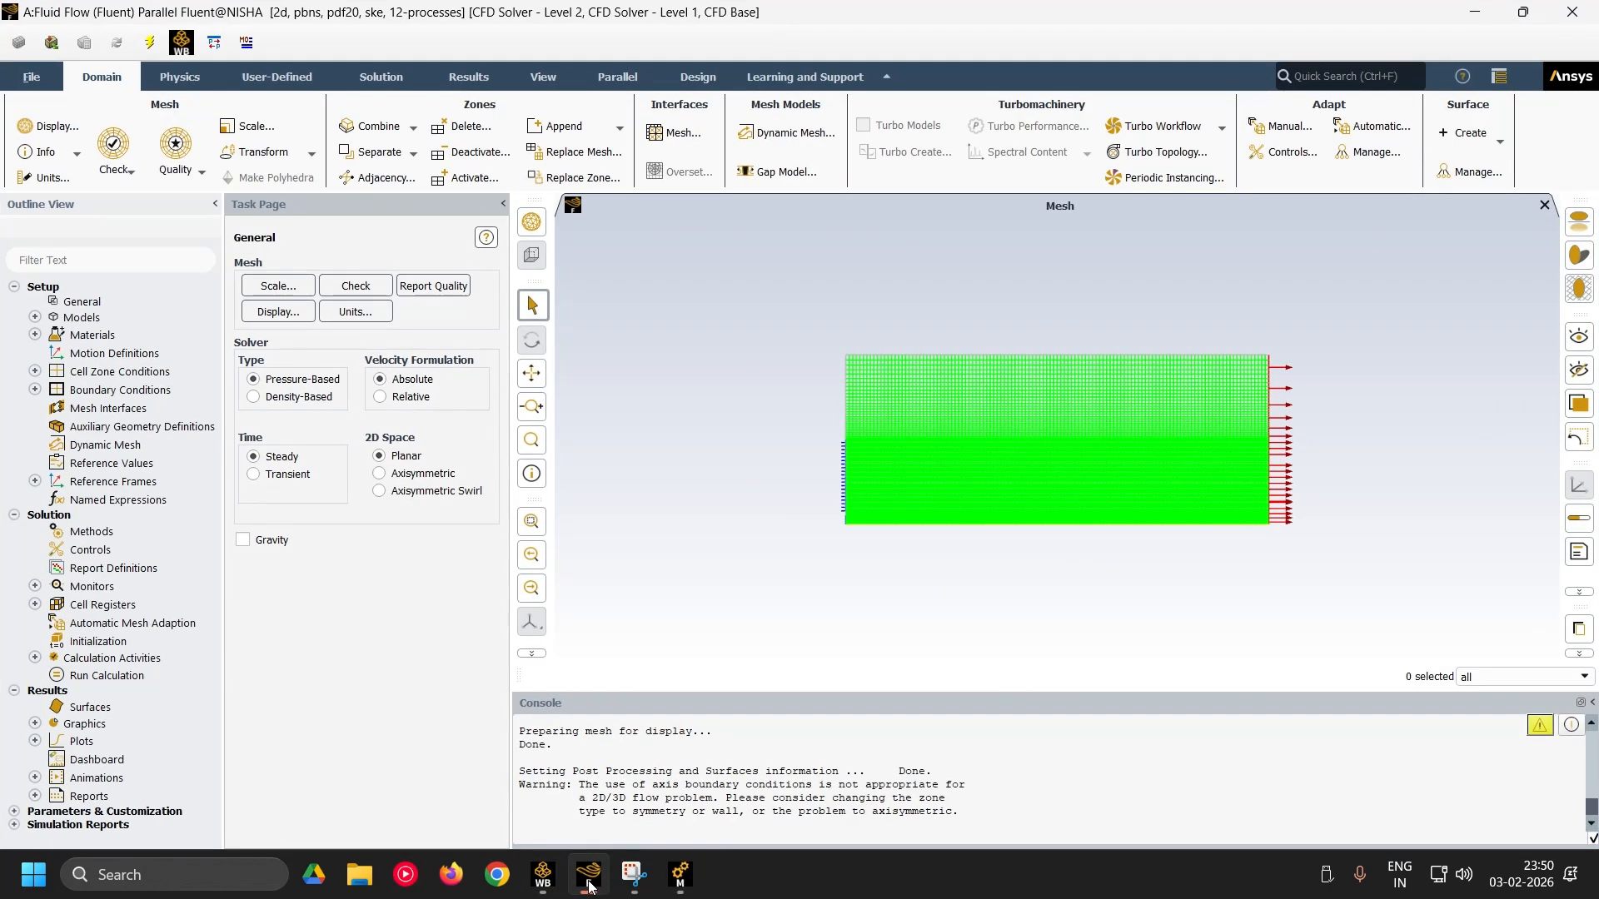
{"action": "left_click", "coordinate": [683, 872]}
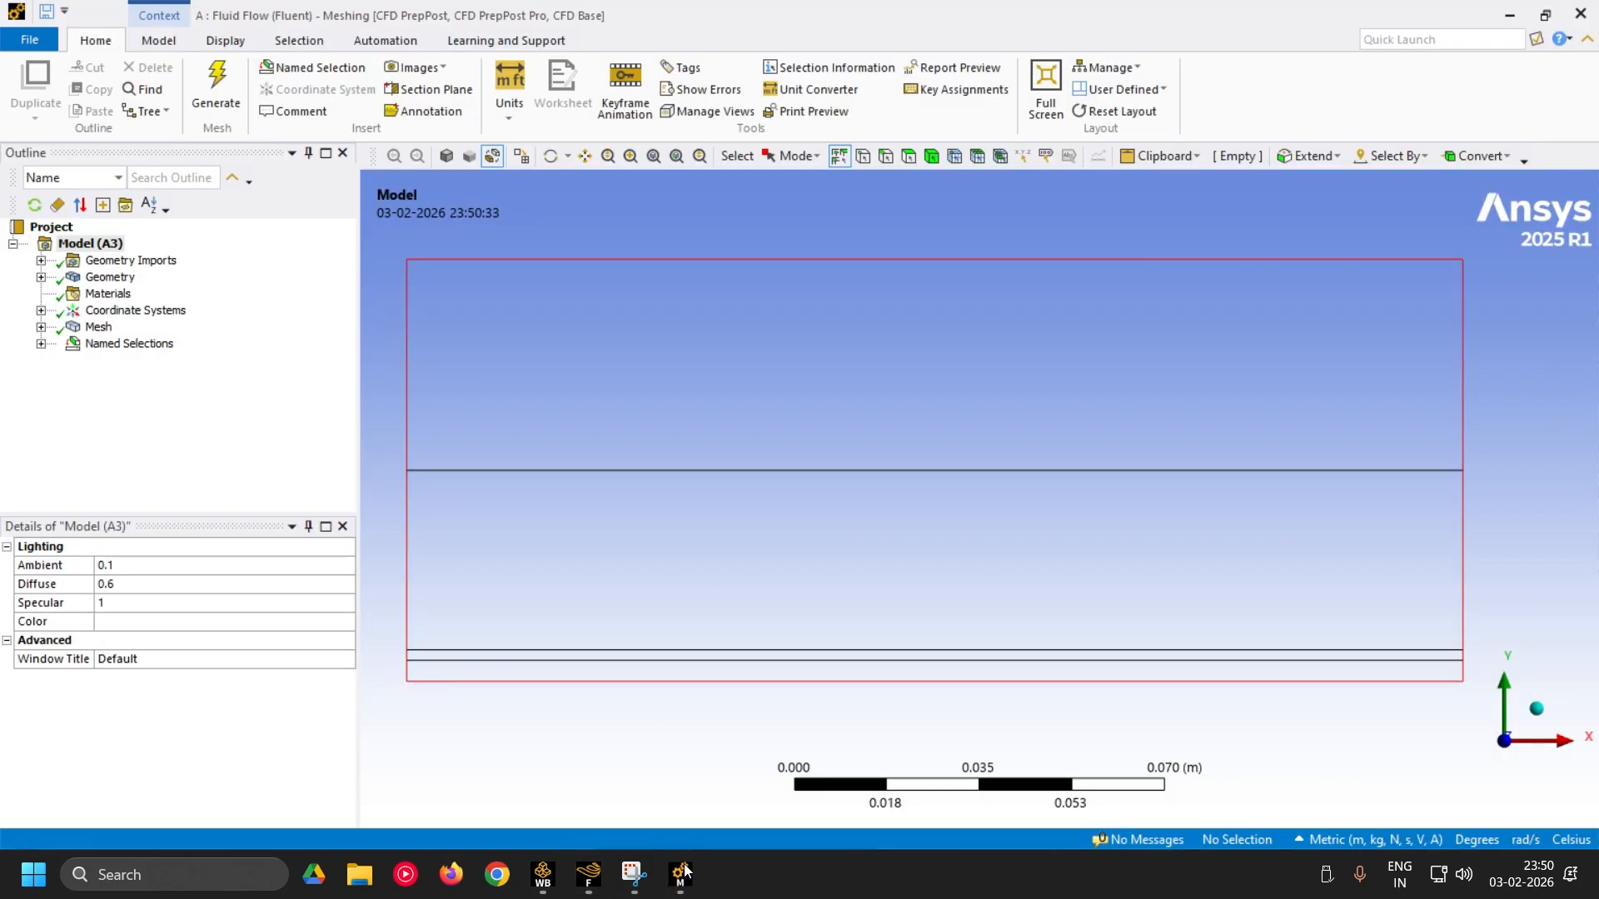
- Update the mesh so that it is transferred to Fluent, and close the meshing editor
{"action": "right_click", "coordinate": [96, 328]}
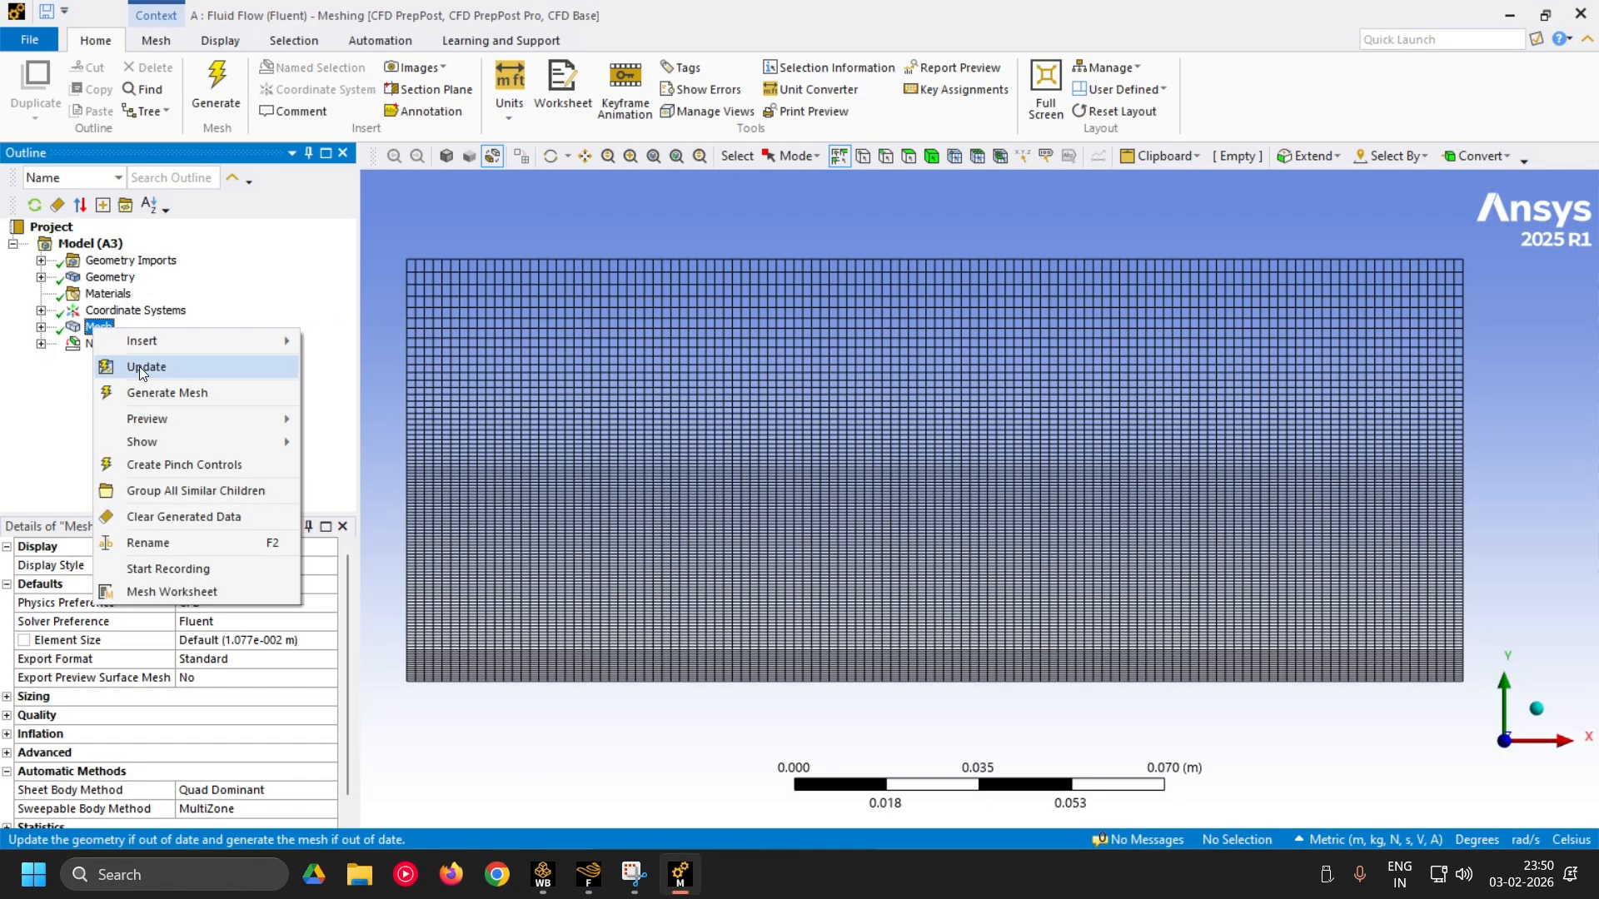
{"action": "left_click", "coordinate": [143, 368]}
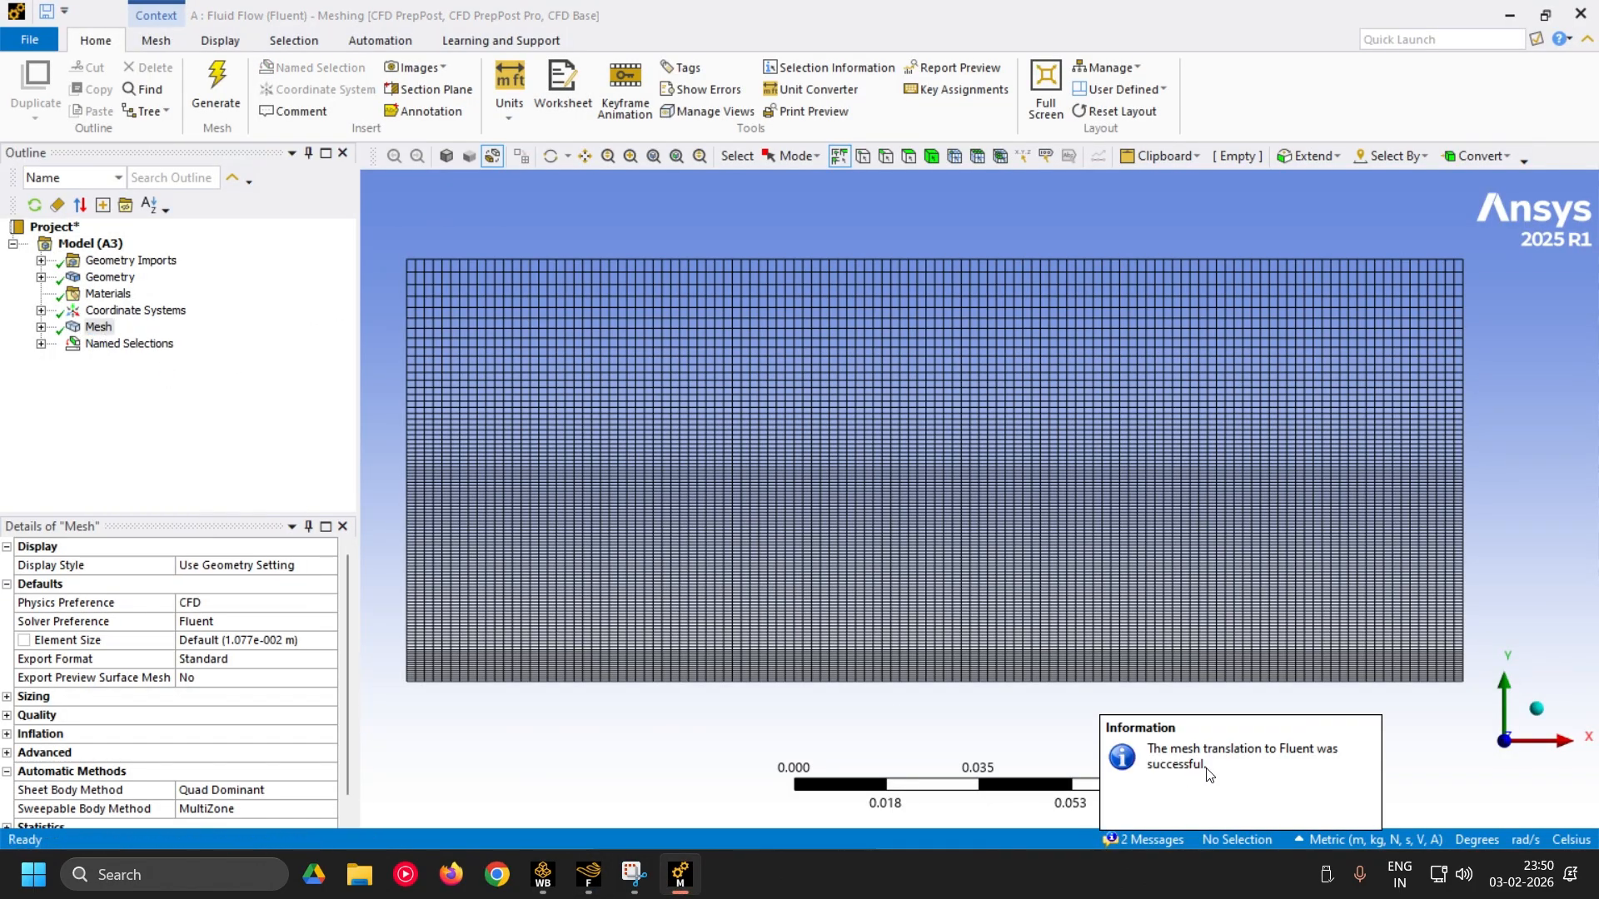
{"action": "left_click", "coordinate": [1585, 14]}
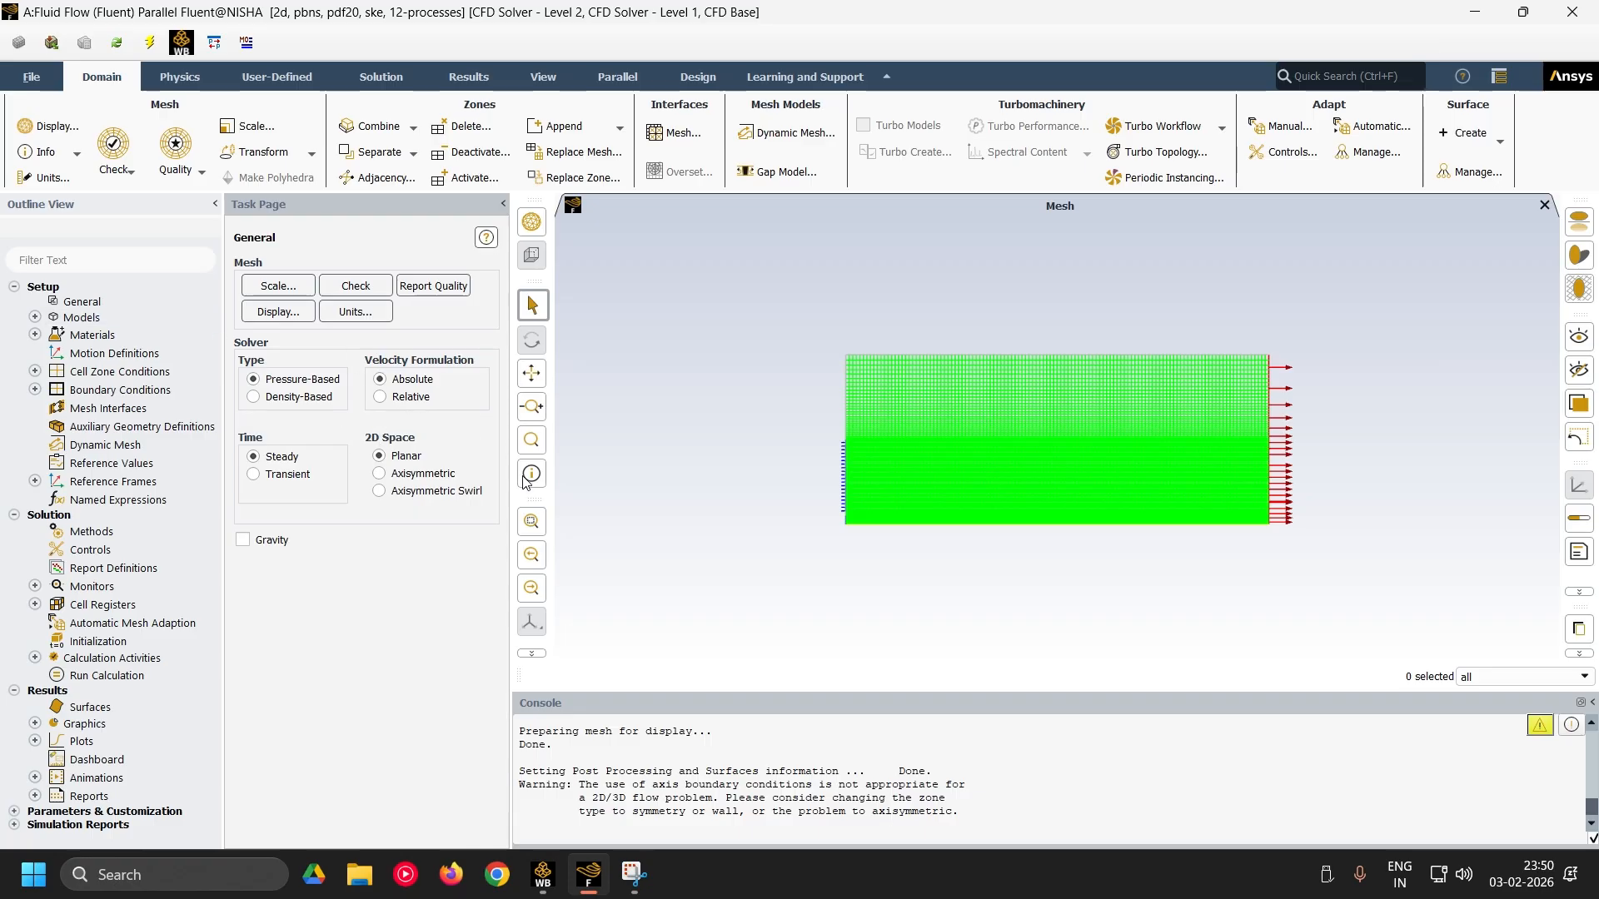
- Check the status of the project cells in Workbench, and switch back to Fluent to examine the mesh closely
{"action": "left_click", "coordinate": [542, 874]}
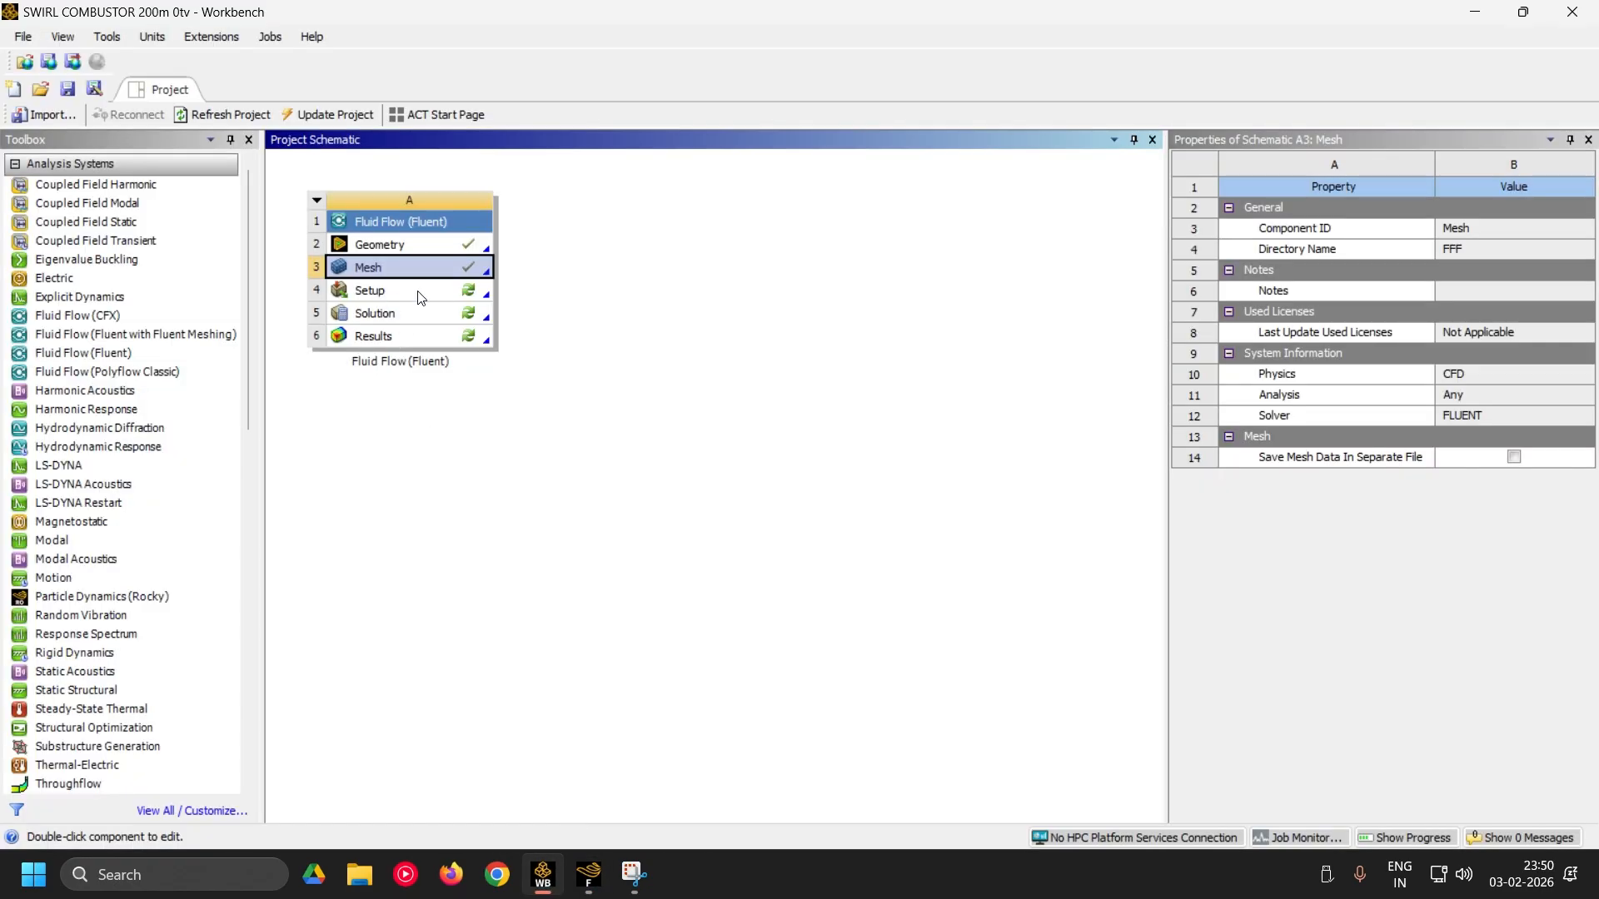
{"action": "left_click", "coordinate": [589, 884]}
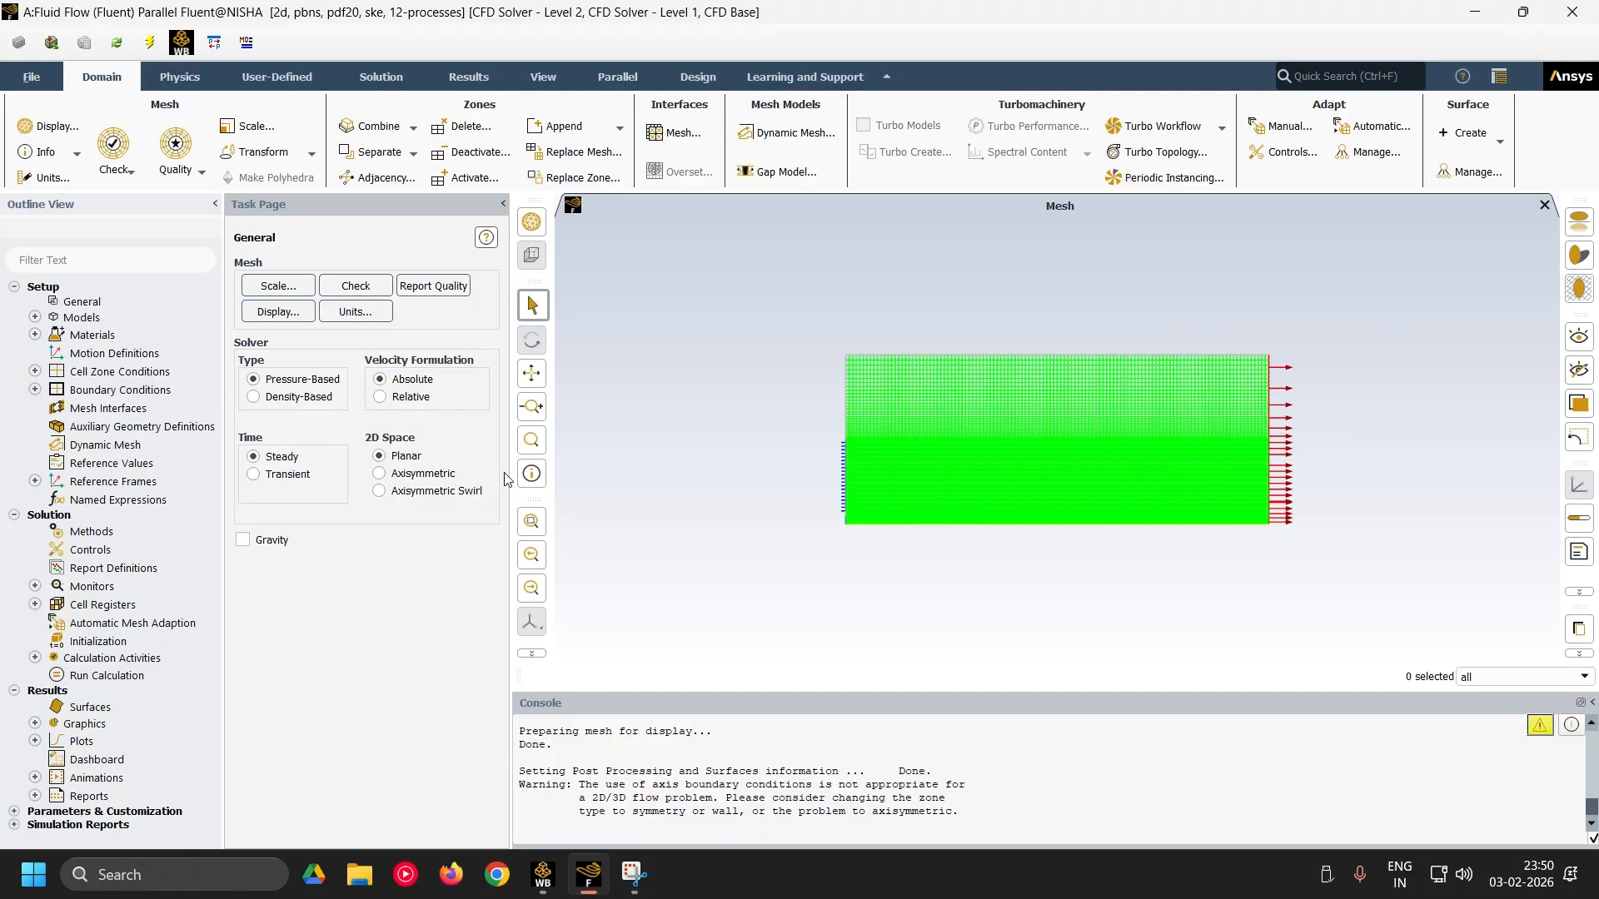
{"action": "scroll", "coordinate": [1017, 418], "scroll_direction": "down", "scroll_amount": 2}
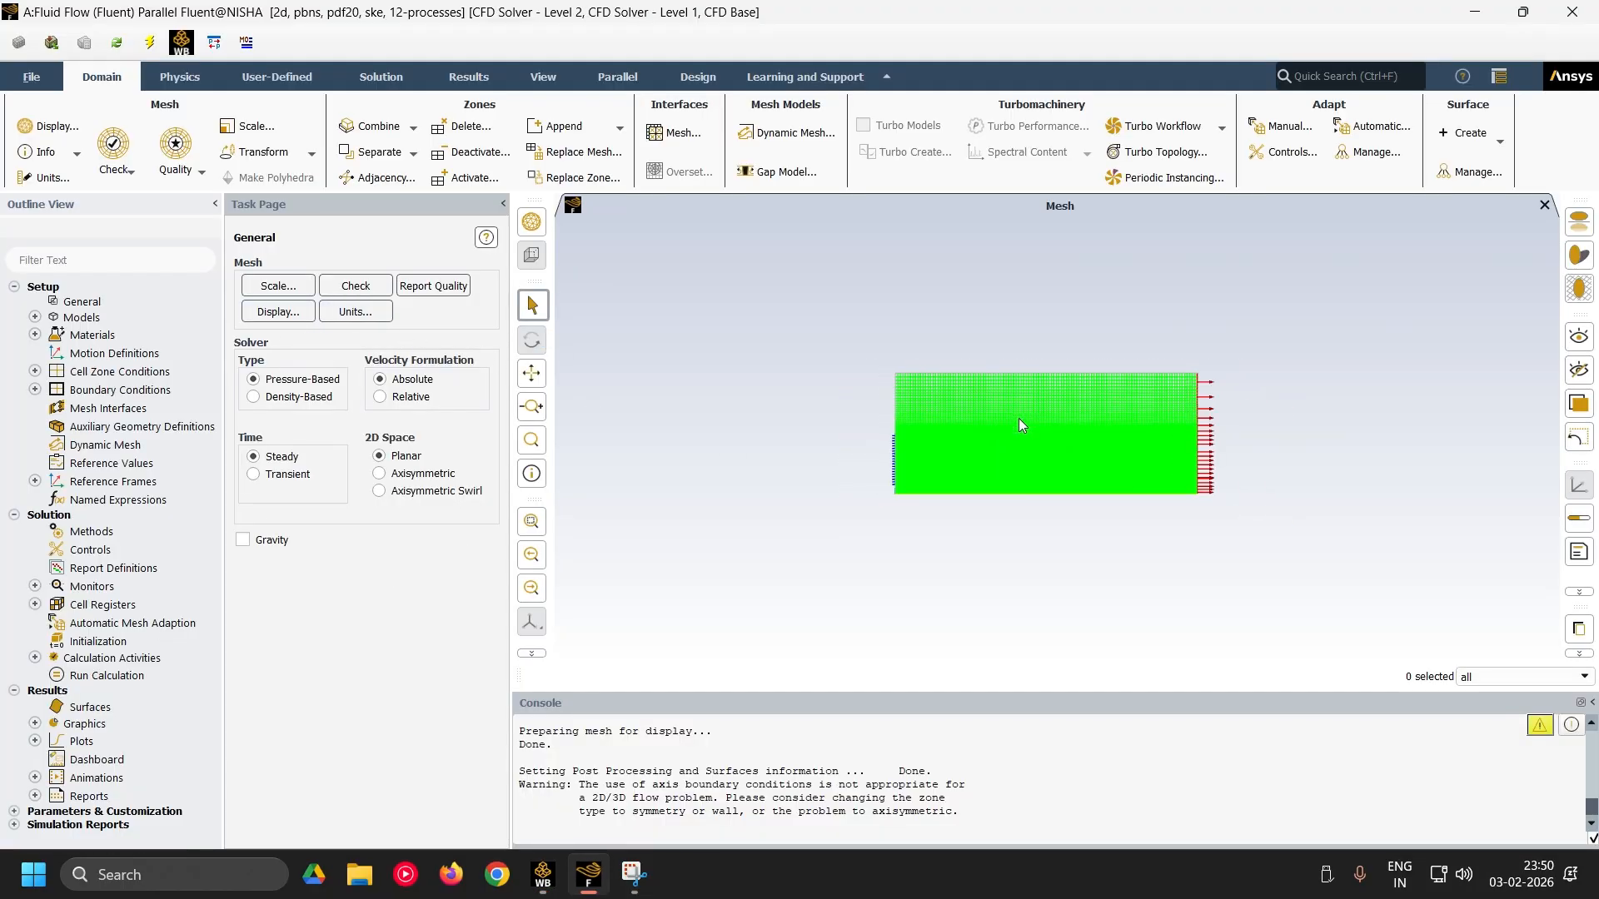
{"action": "scroll", "coordinate": [1017, 418], "scroll_direction": "up", "scroll_amount": 5}
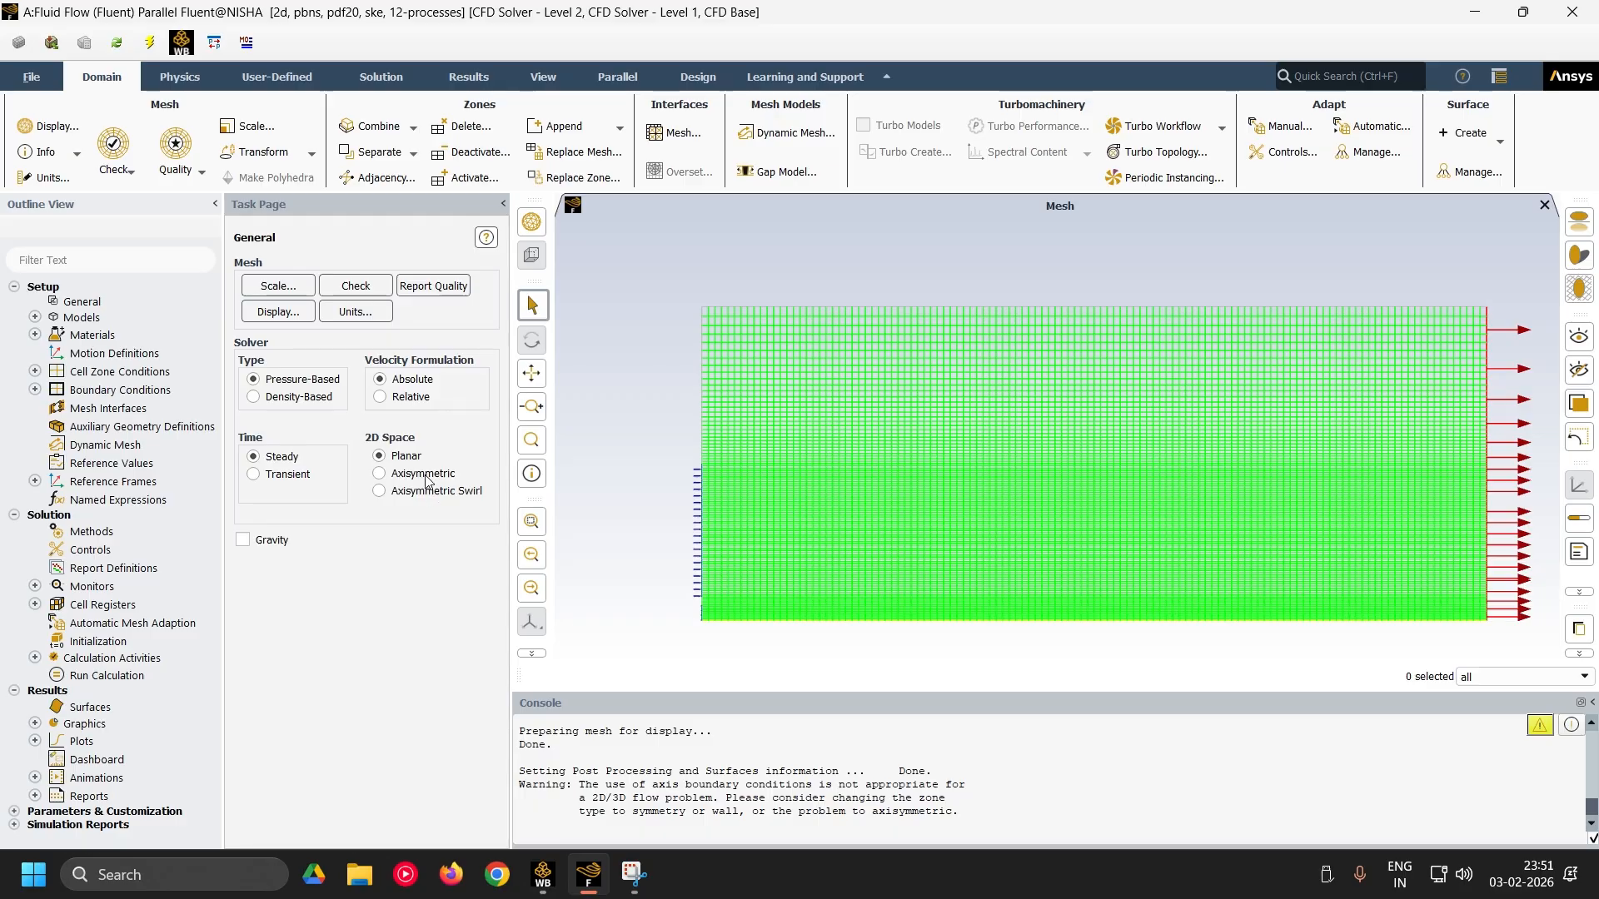
- Set the 2D space to Axisymmetric and compare the velocity specification methods offered for airinlet, closing without applying
{"action": "left_click", "coordinate": [380, 475]}
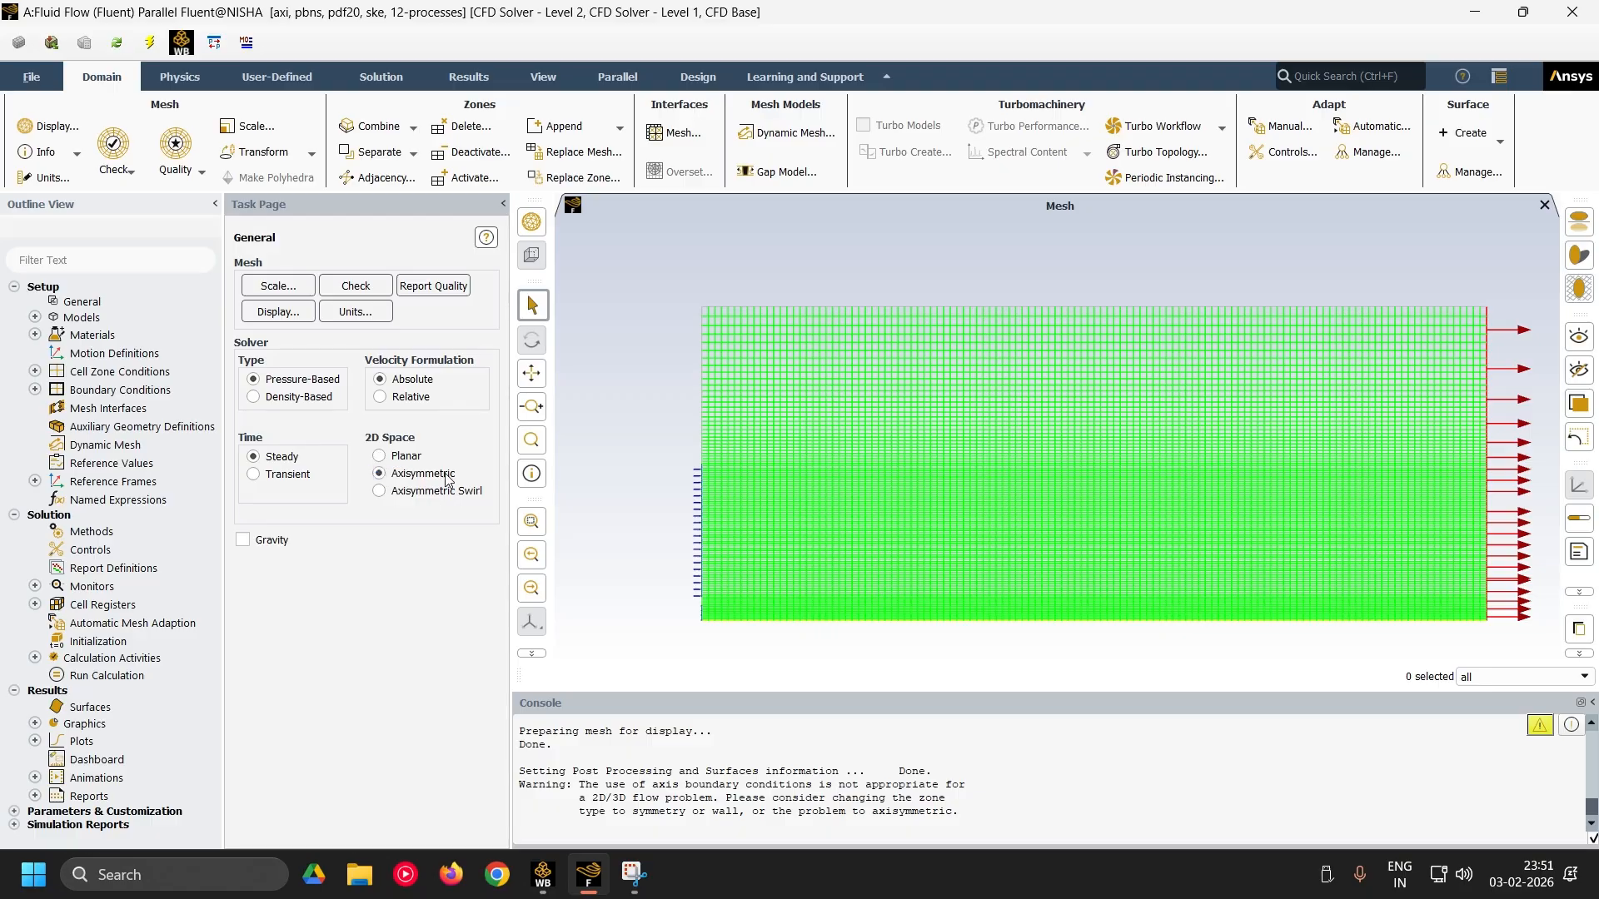
{"action": "double_click", "coordinate": [113, 392]}
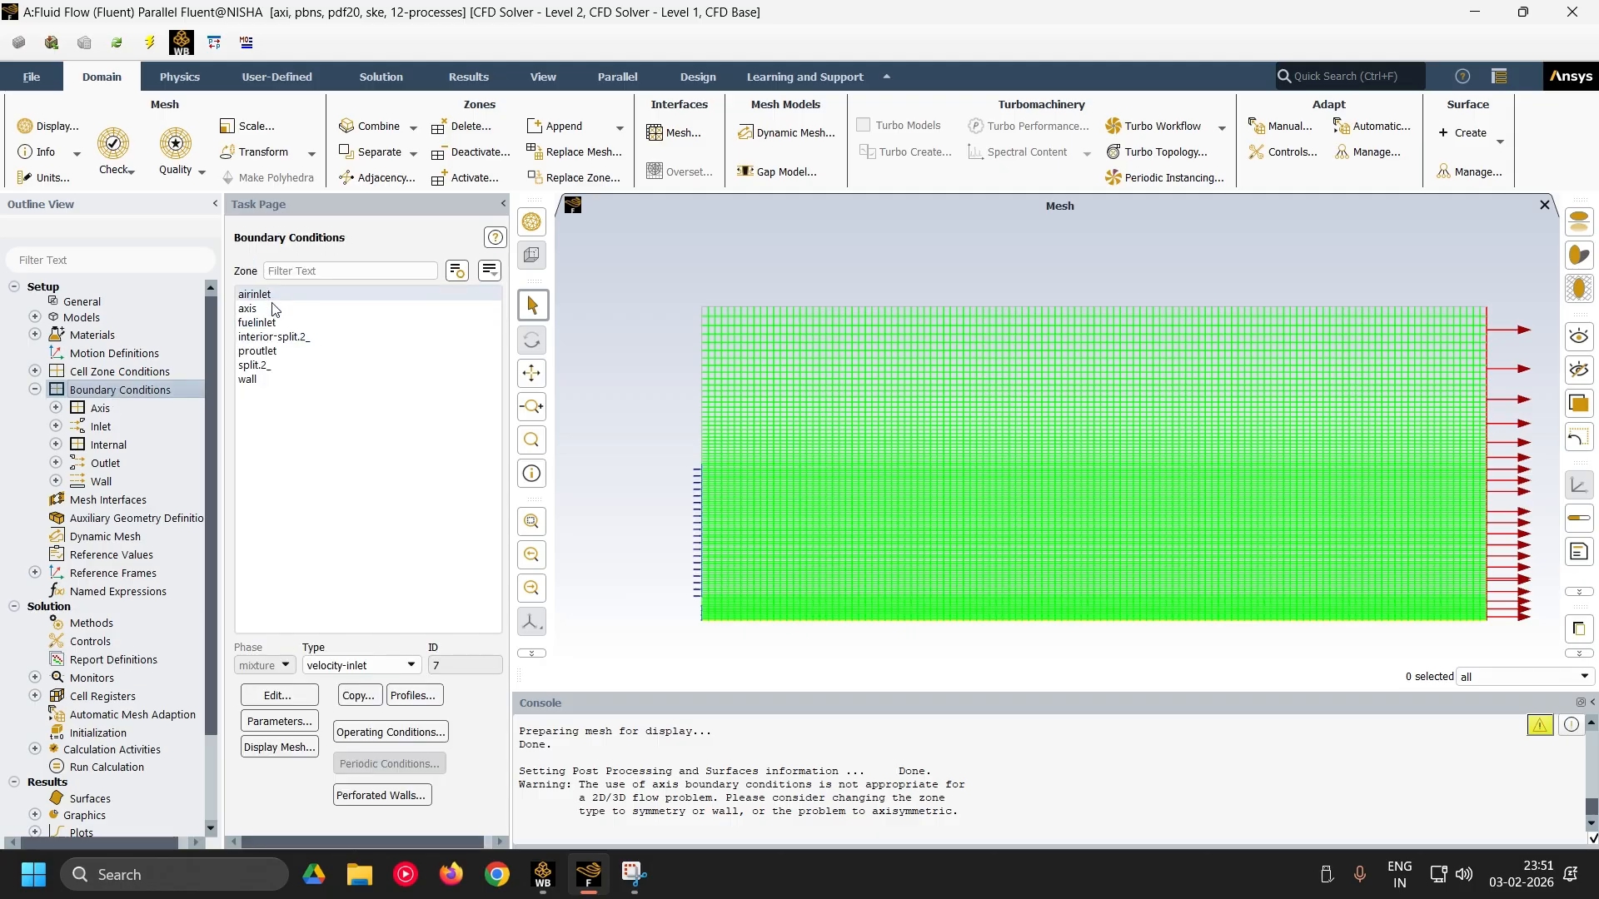
{"action": "left_click", "coordinate": [255, 295]}
{"action": "left_click", "coordinate": [278, 695]}
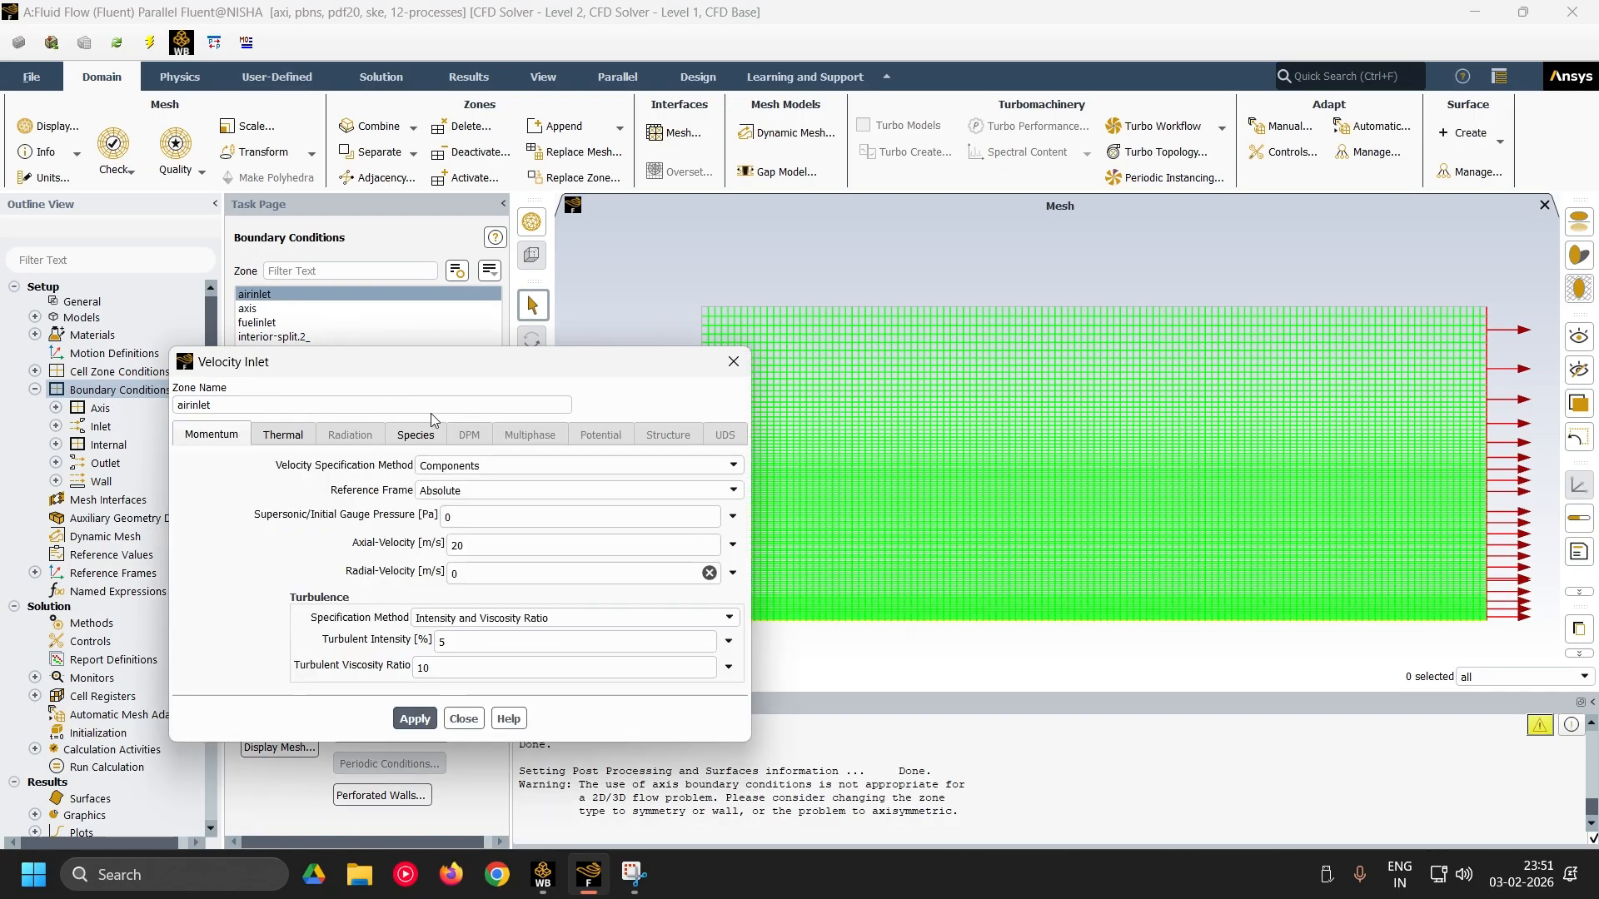
{"action": "left_click", "coordinate": [487, 466]}
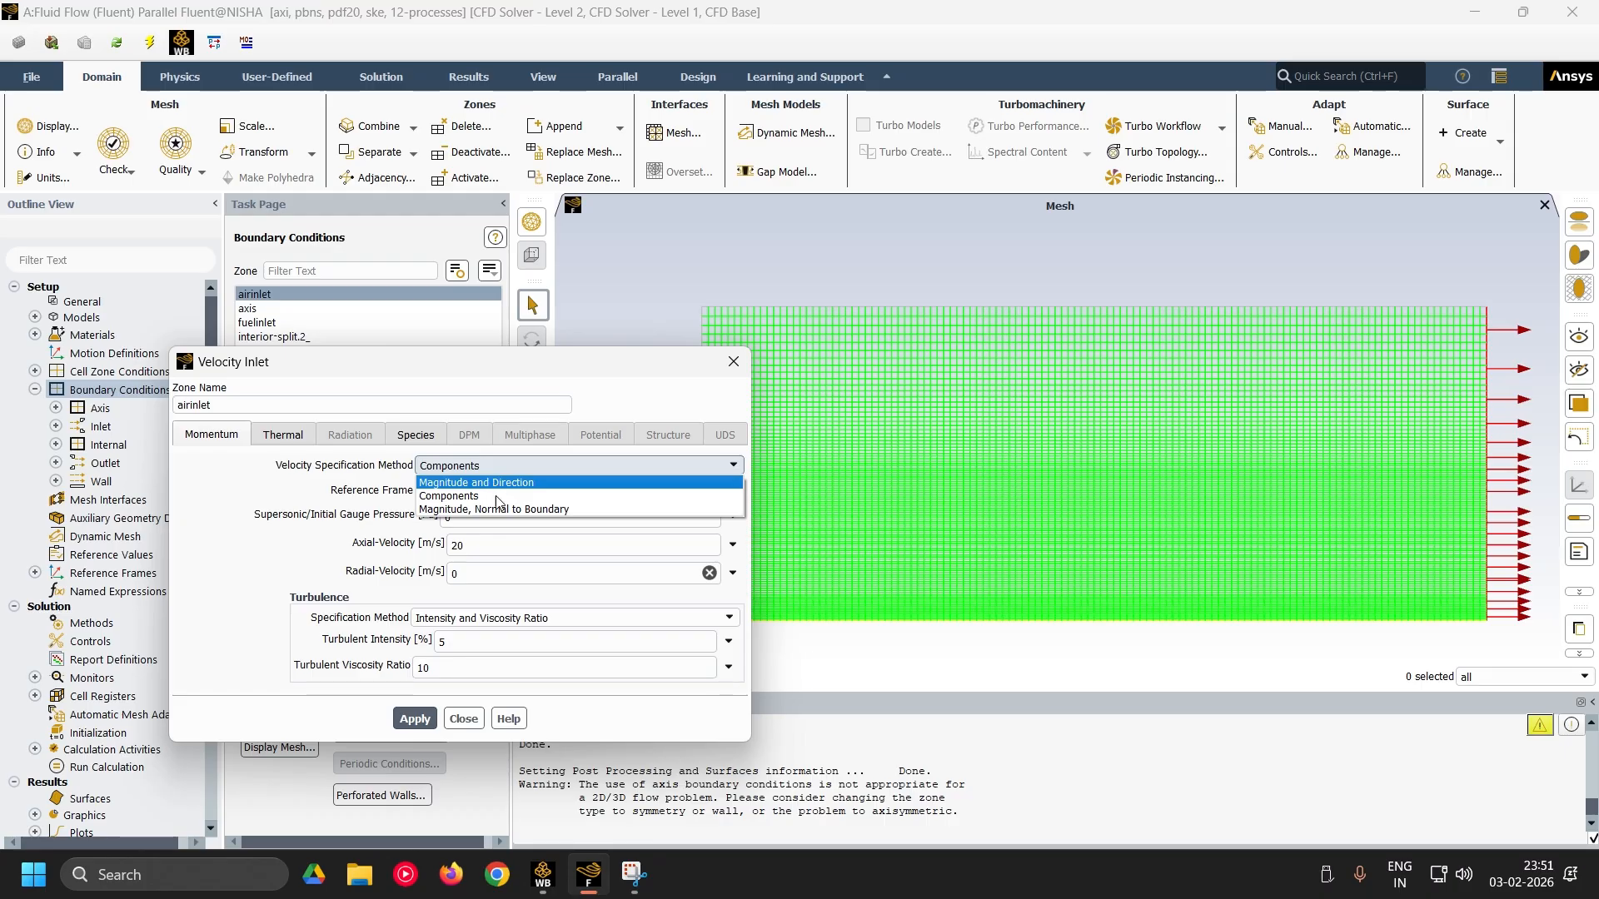
{"action": "left_click", "coordinate": [504, 510]}
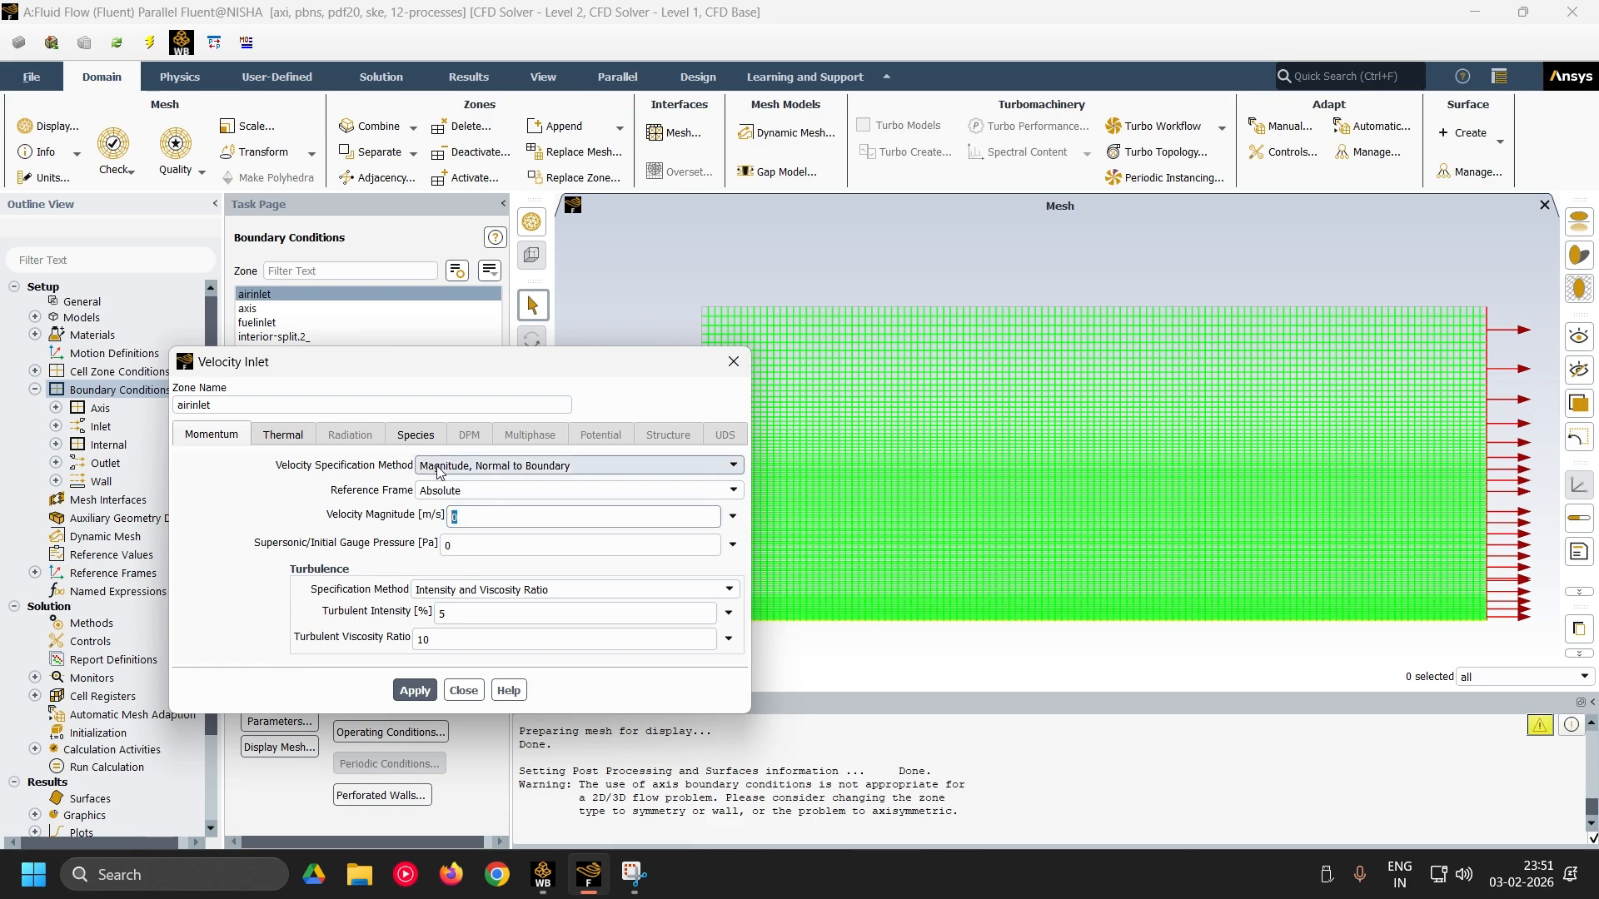
{"action": "left_click", "coordinate": [580, 466]}
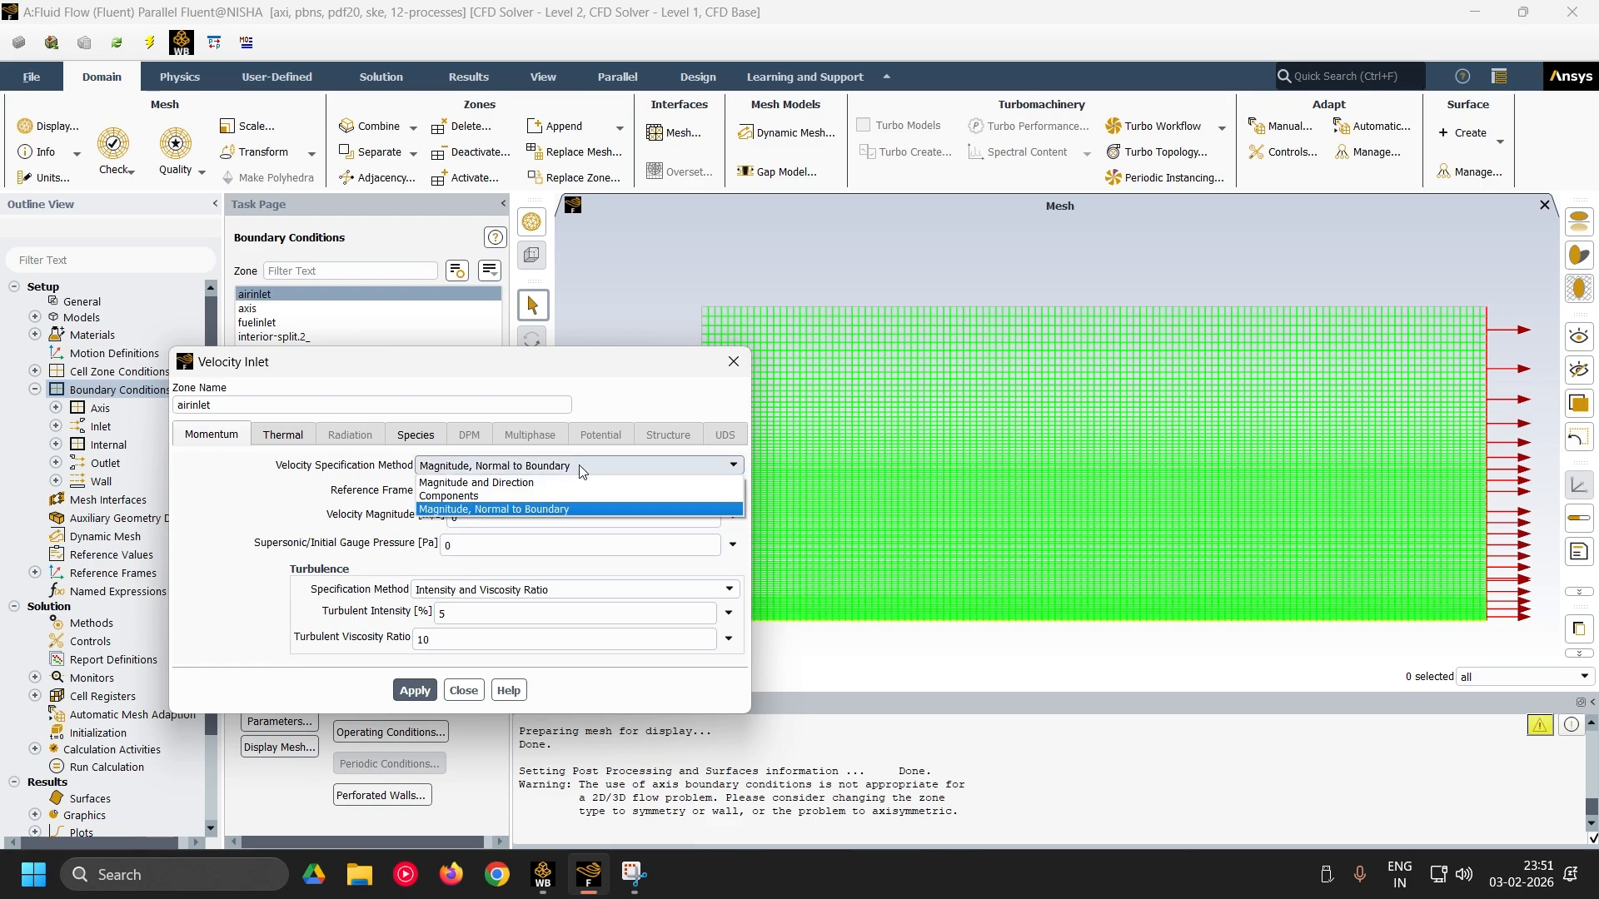
{"action": "left_click", "coordinate": [471, 497]}
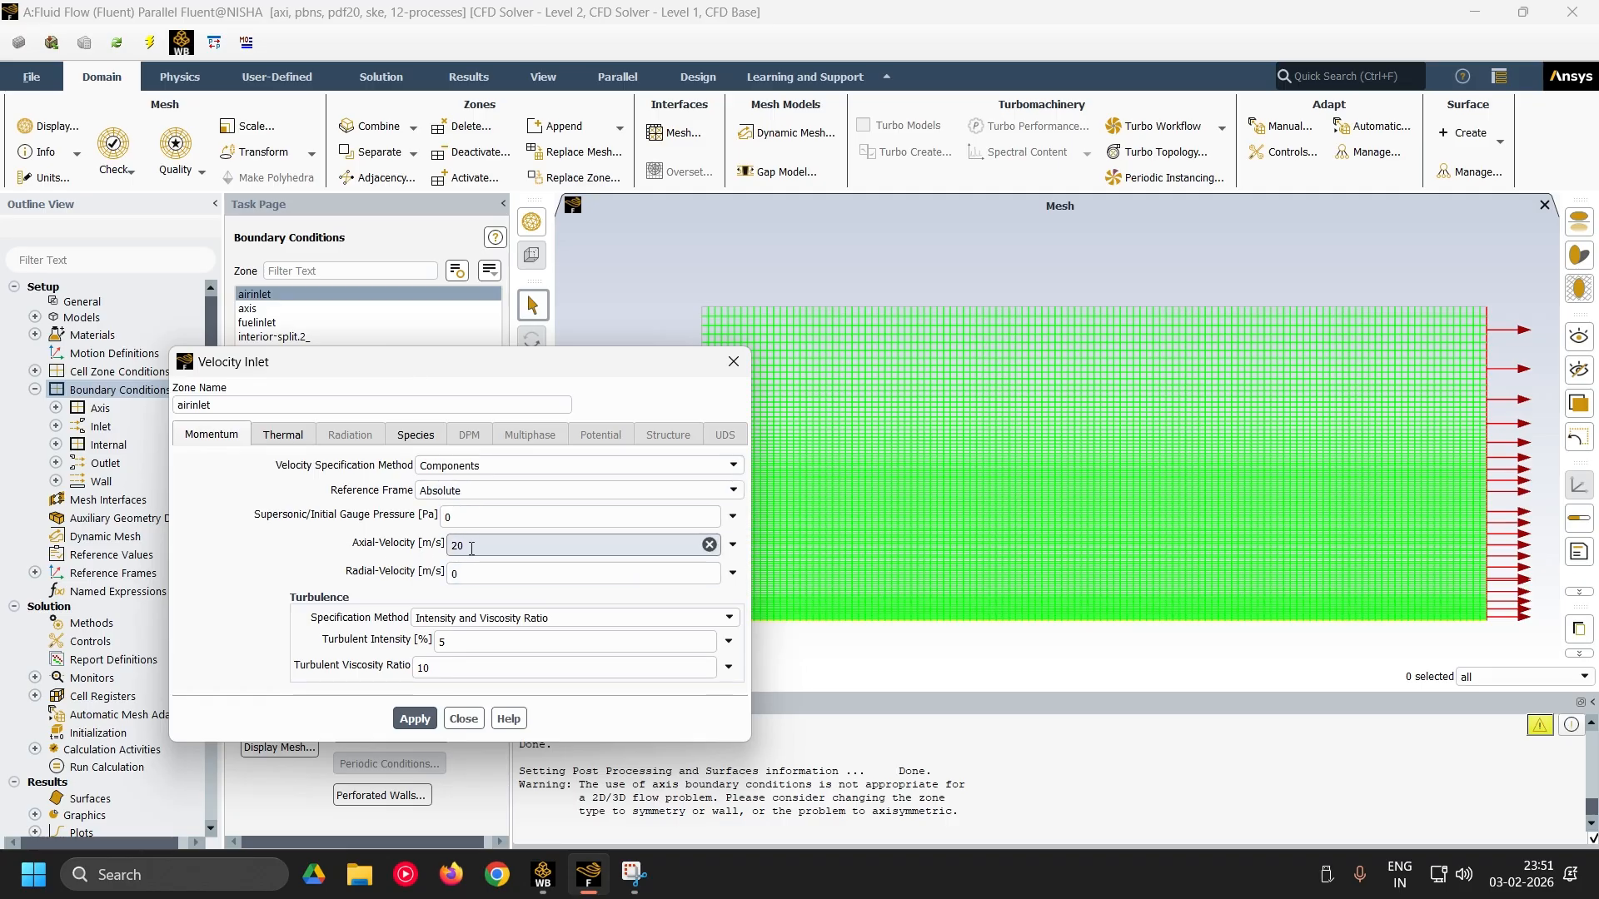
{"action": "left_click", "coordinate": [508, 465]}
{"action": "left_click", "coordinate": [530, 514]}
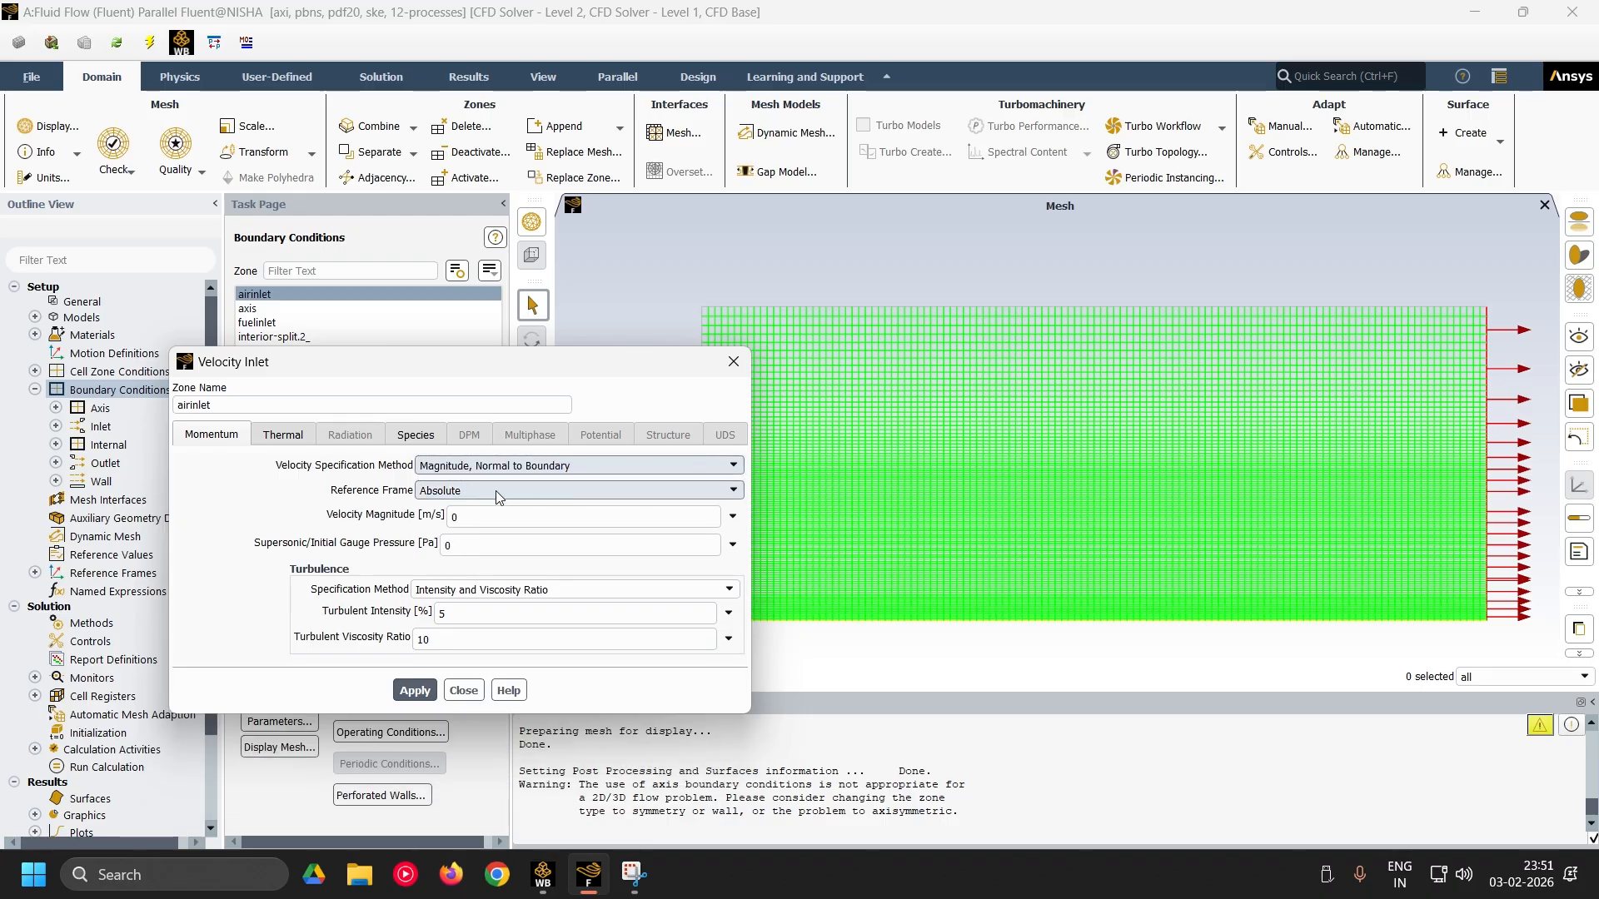
{"action": "left_click", "coordinate": [462, 691]}
- Set the solver's 2D space to Axisymmetric Swirl and return to the list of boundary conditions
{"action": "left_click", "coordinate": [99, 298]}
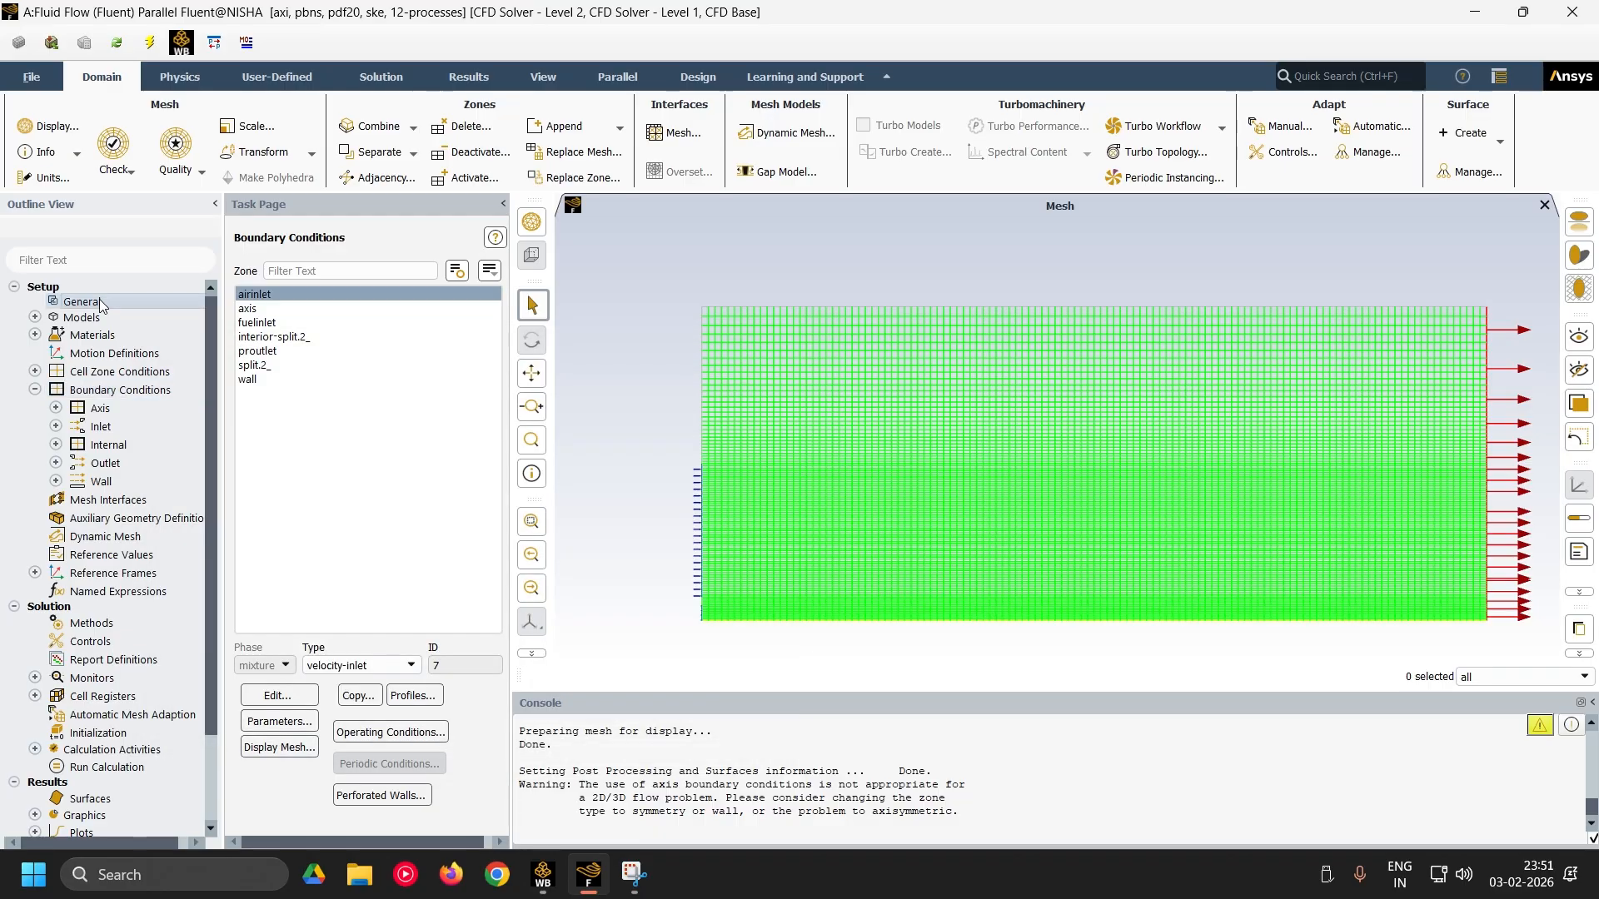
{"action": "left_click", "coordinate": [379, 490]}
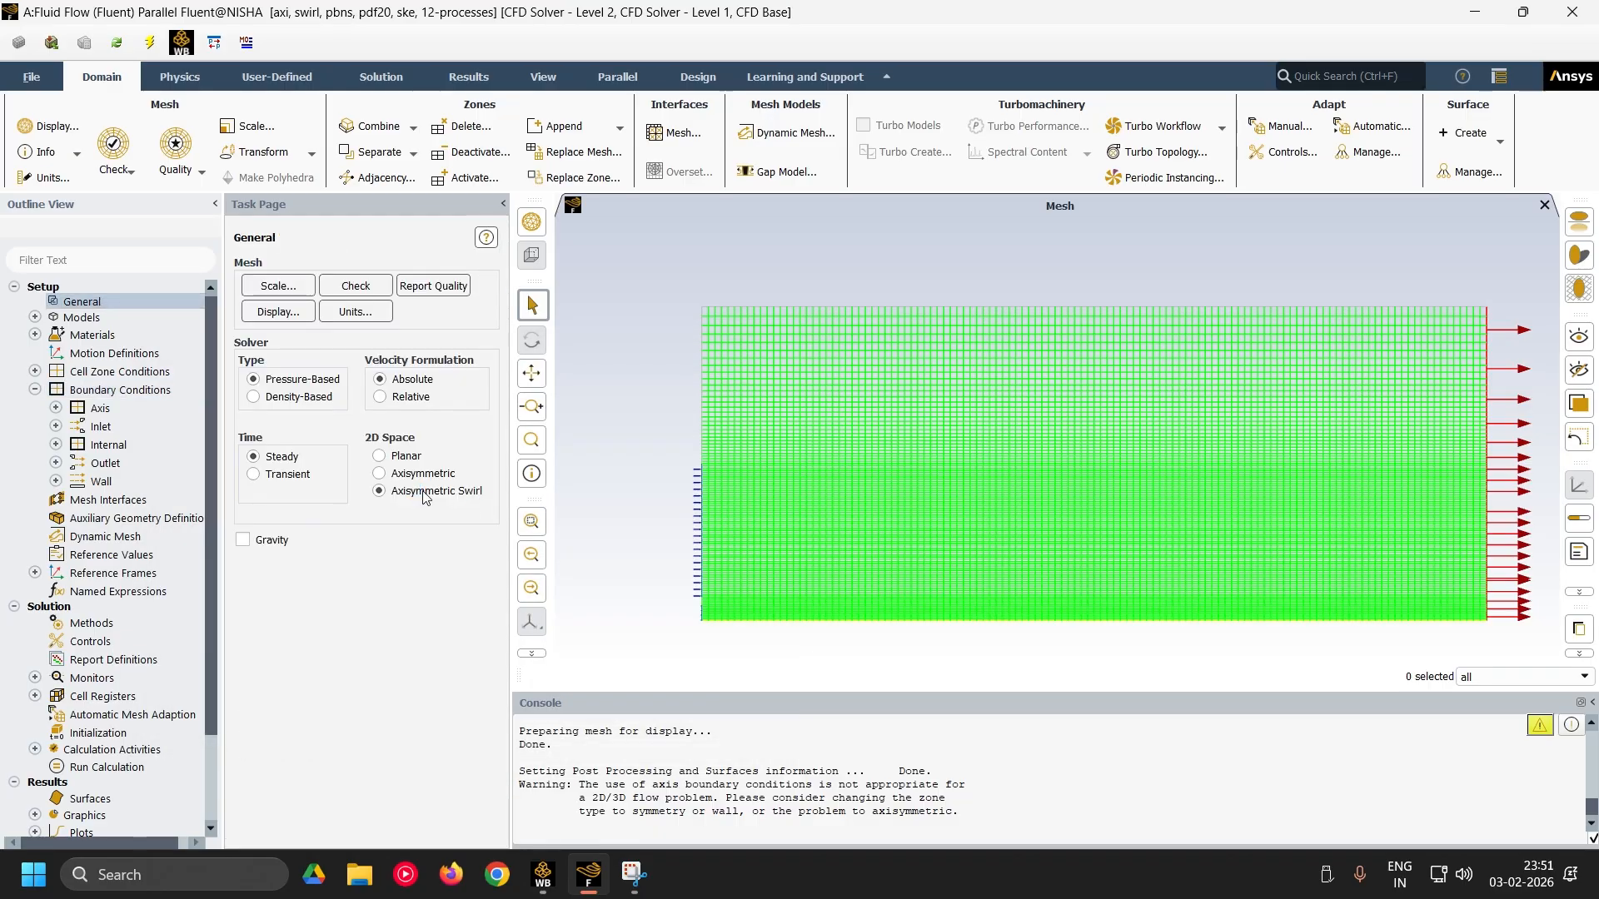
{"action": "double_click", "coordinate": [157, 391]}
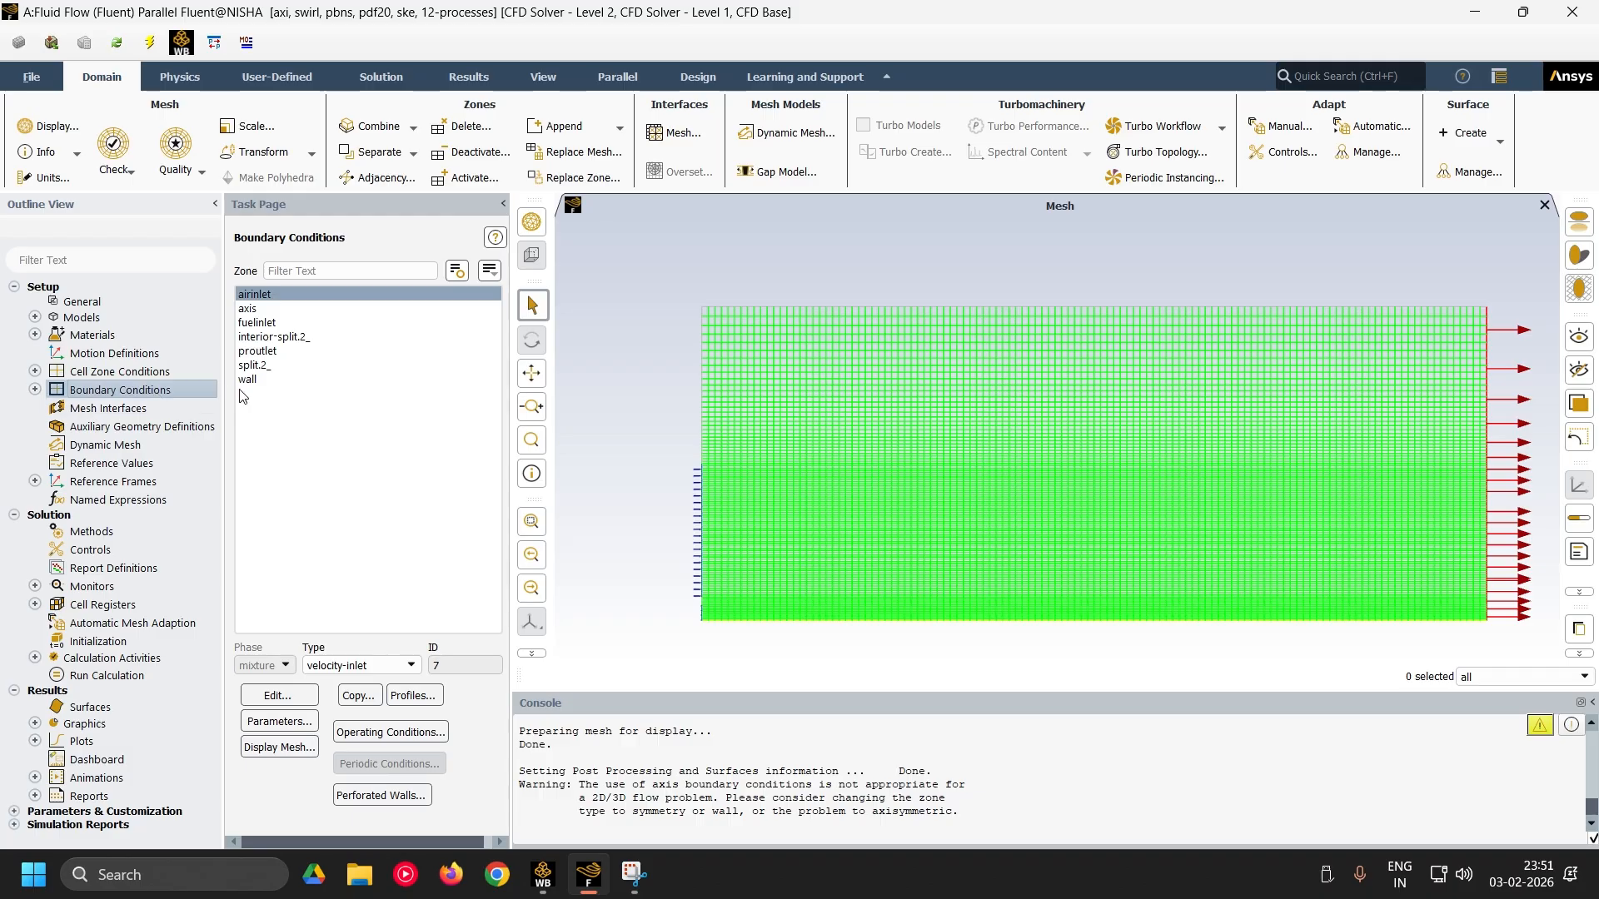
- Compare airinlet's Components and Magnitude, Normal to Boundary velocity specifications under the swirl formulation, closing without applying
{"action": "left_click", "coordinate": [278, 696]}
{"action": "left_click", "coordinate": [479, 466]}
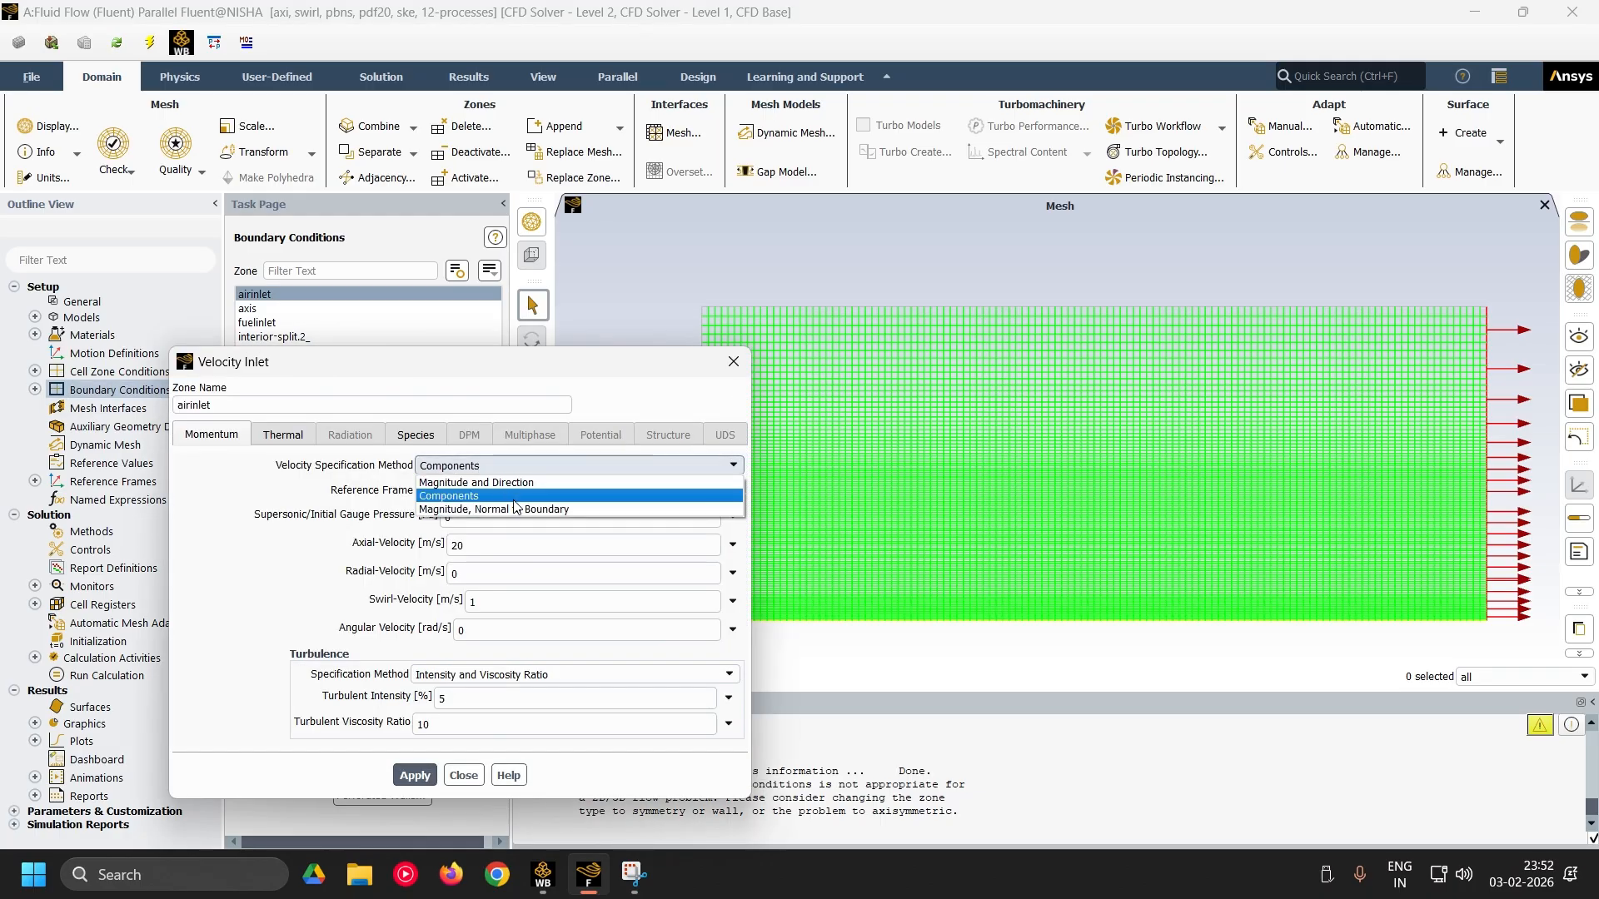
{"action": "left_click", "coordinate": [466, 511]}
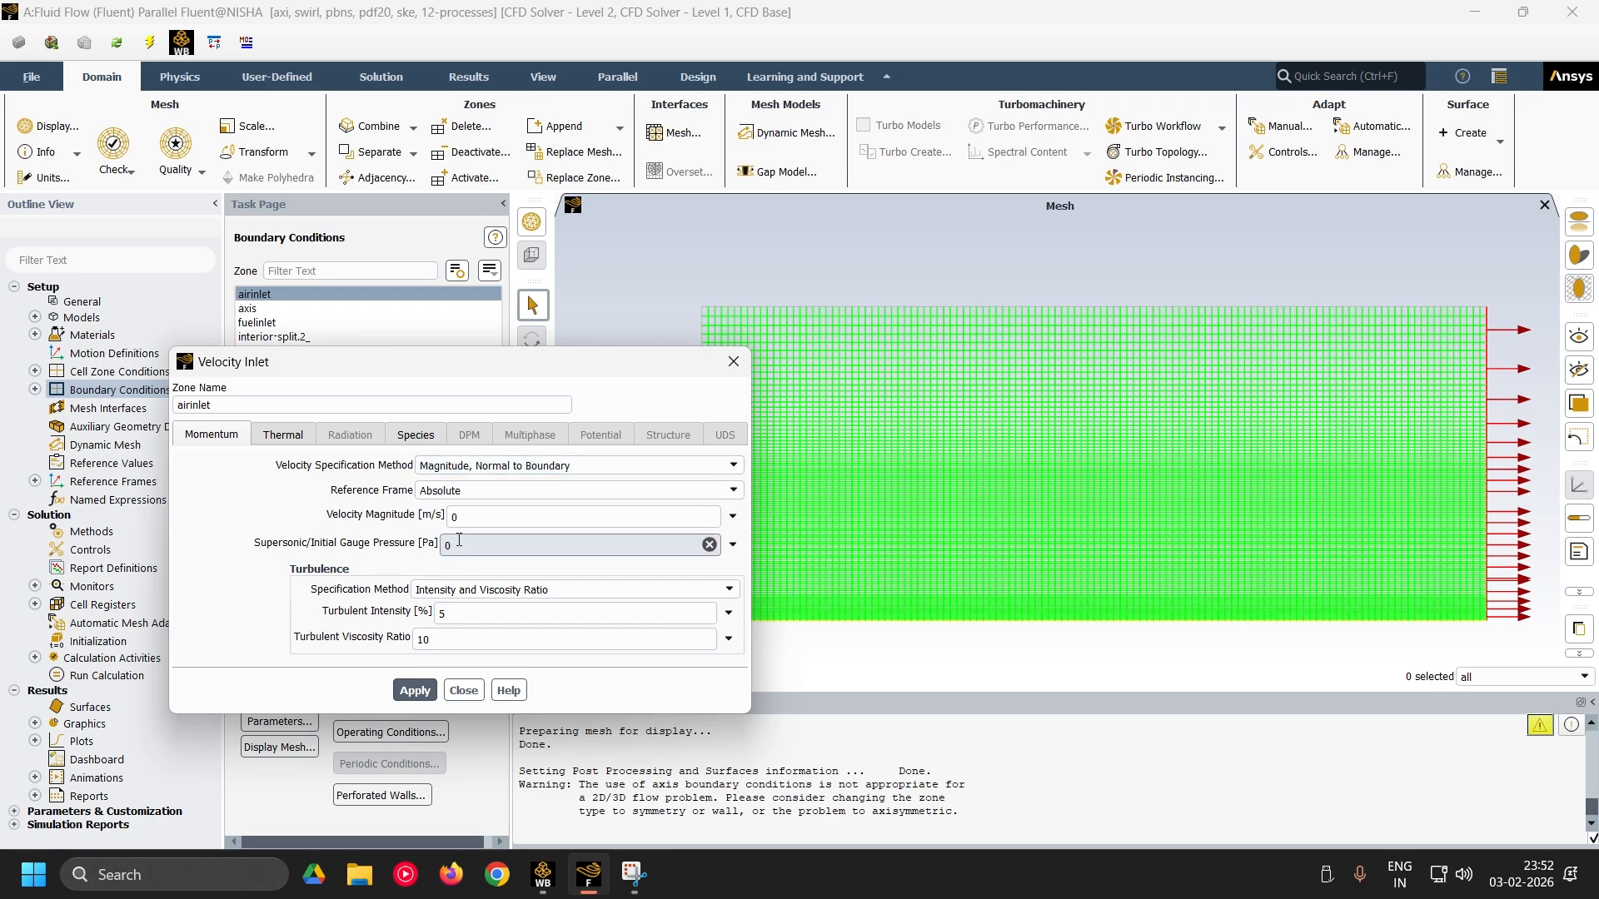
{"action": "left_click", "coordinate": [498, 468]}
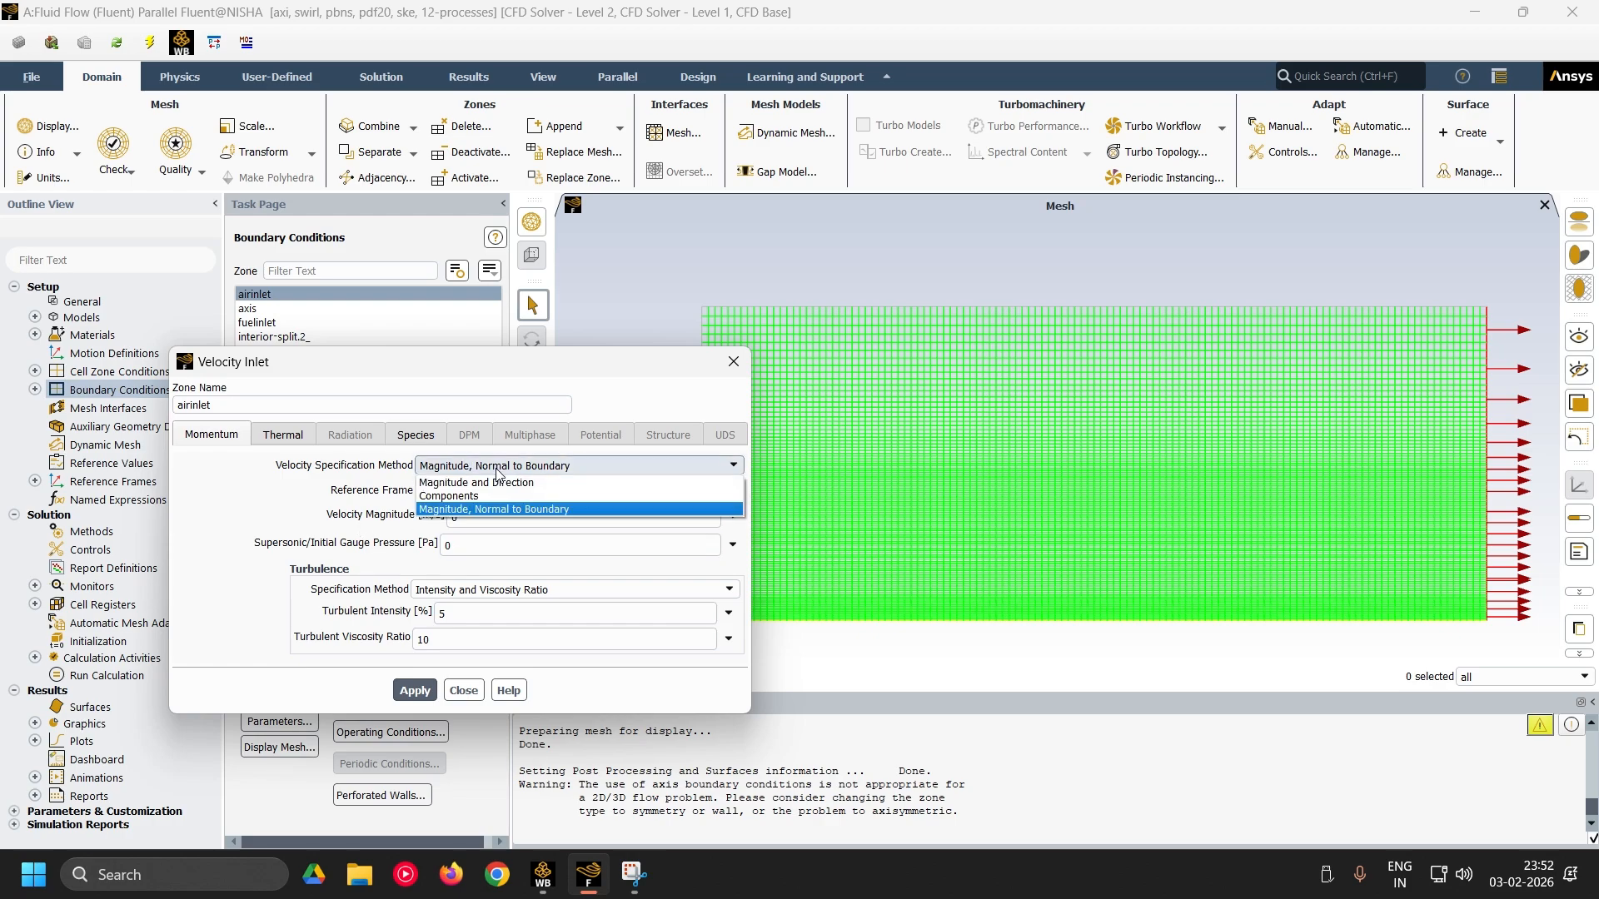
{"action": "left_click", "coordinate": [500, 502]}
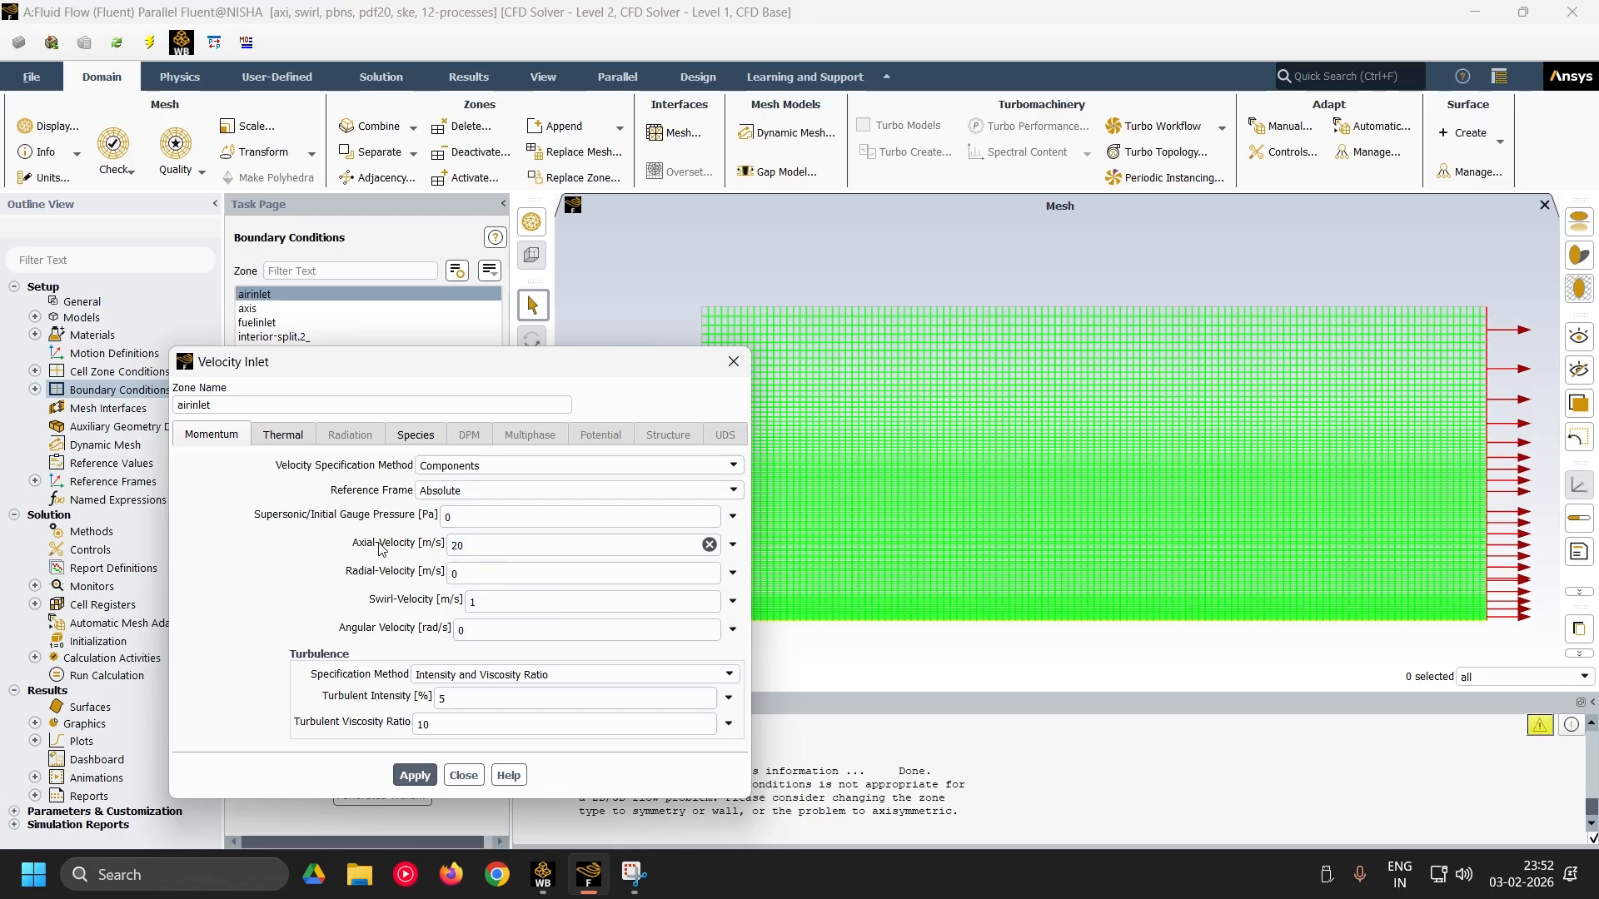
{"action": "left_click", "coordinate": [464, 775]}
- Review the general solver settings, the energy model and the k-epsilon viscous model options, closing without changes
{"action": "left_click", "coordinate": [94, 309]}
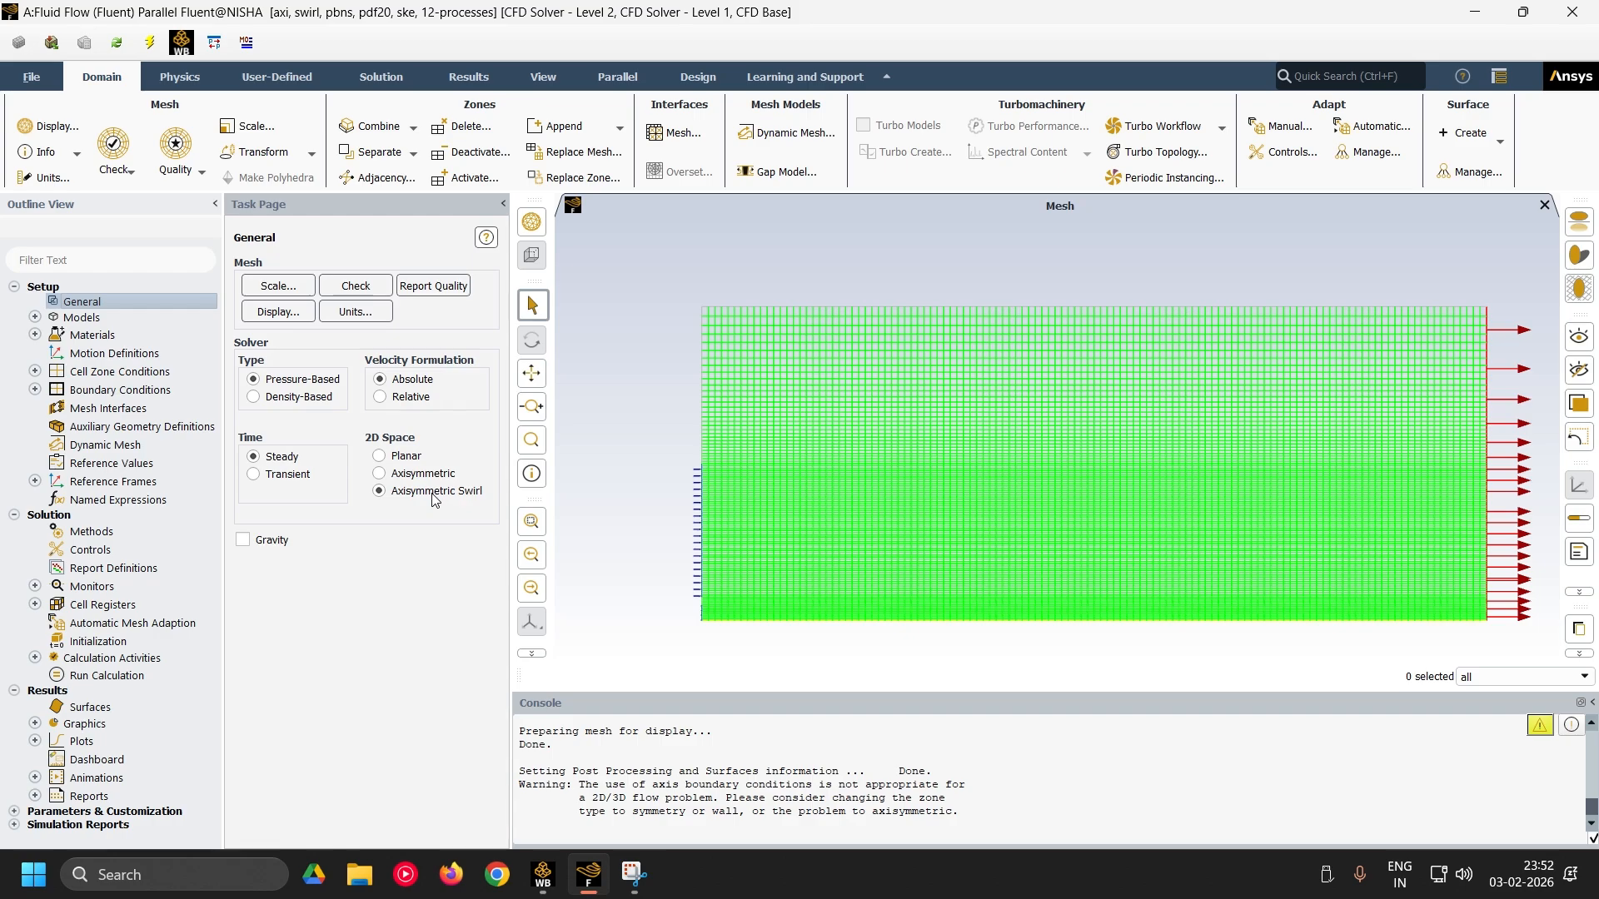
{"action": "double_click", "coordinate": [81, 318]}
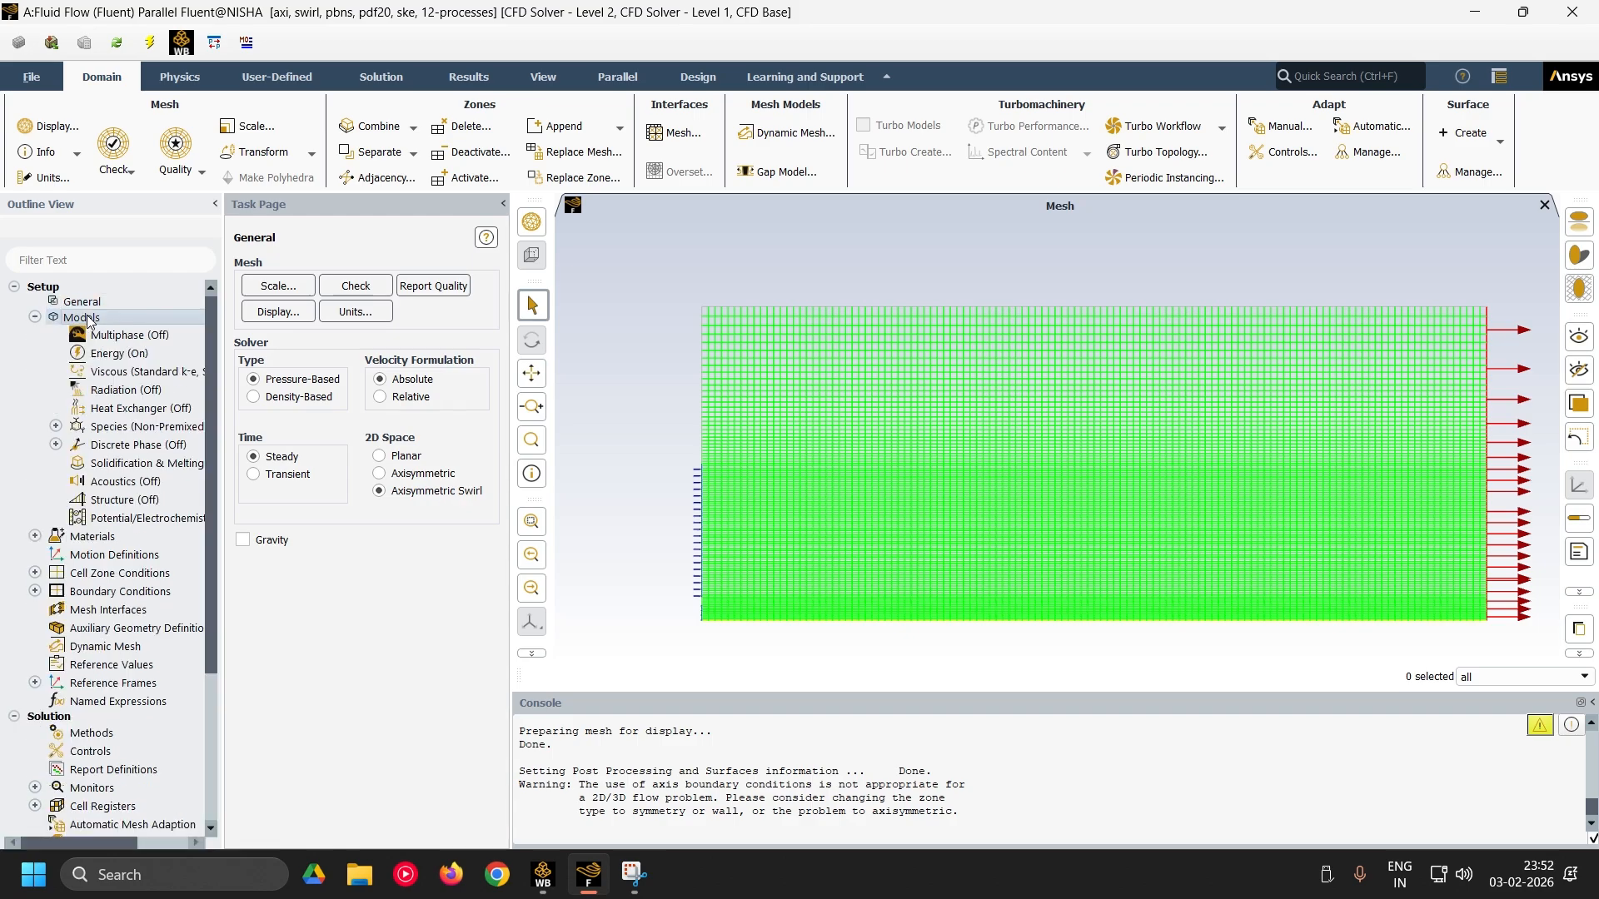
{"action": "left_click", "coordinate": [308, 298]}
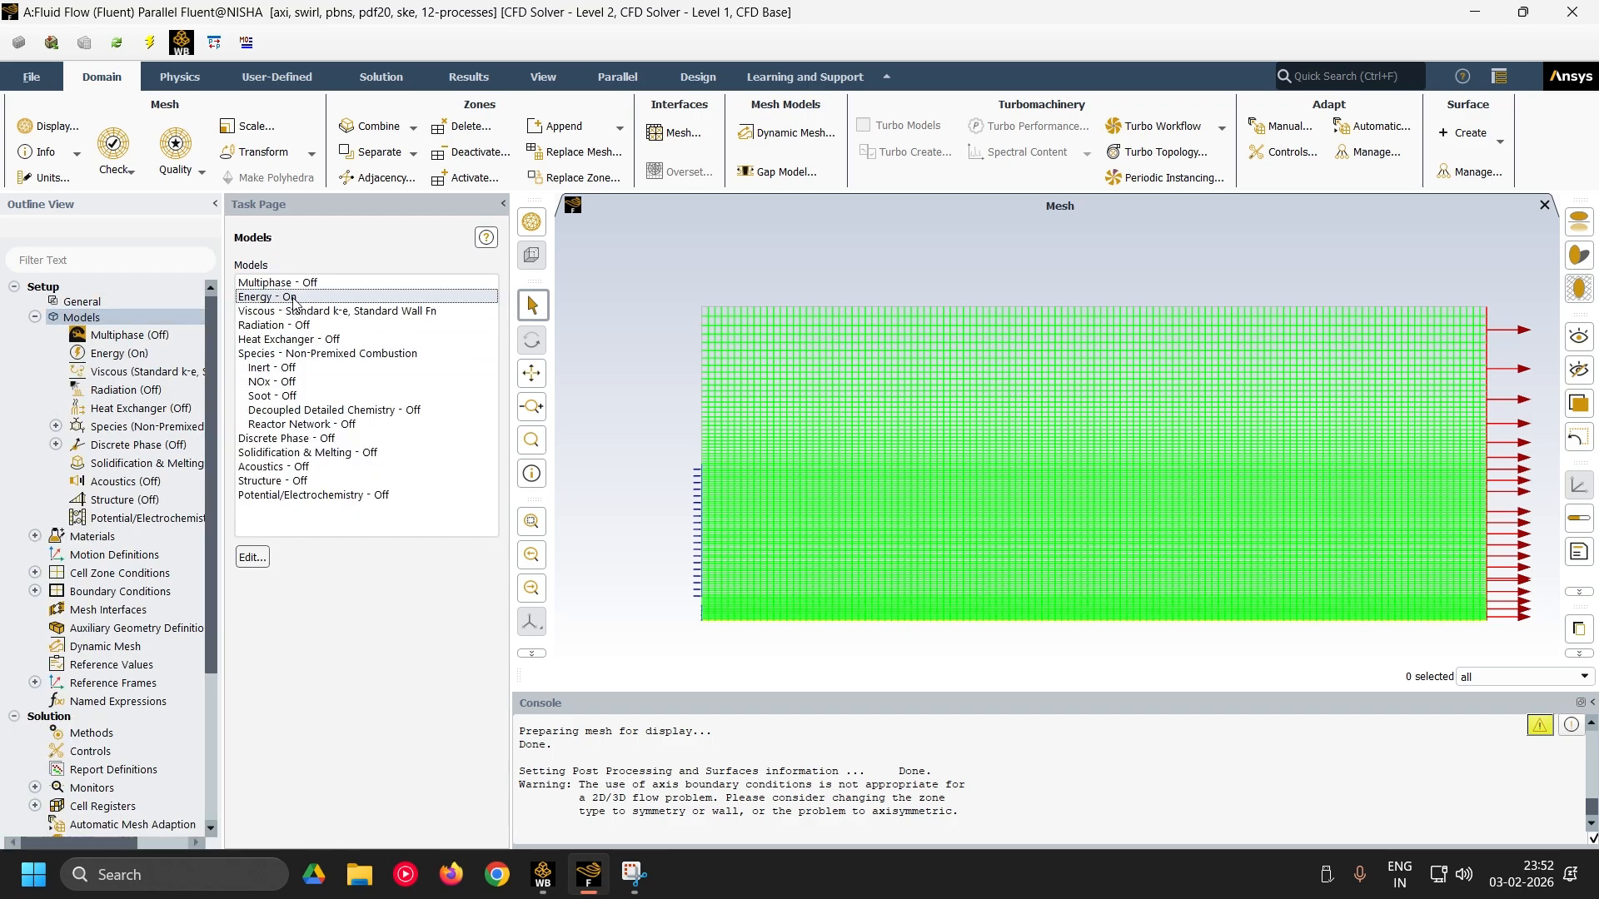
{"action": "left_click", "coordinate": [315, 300]}
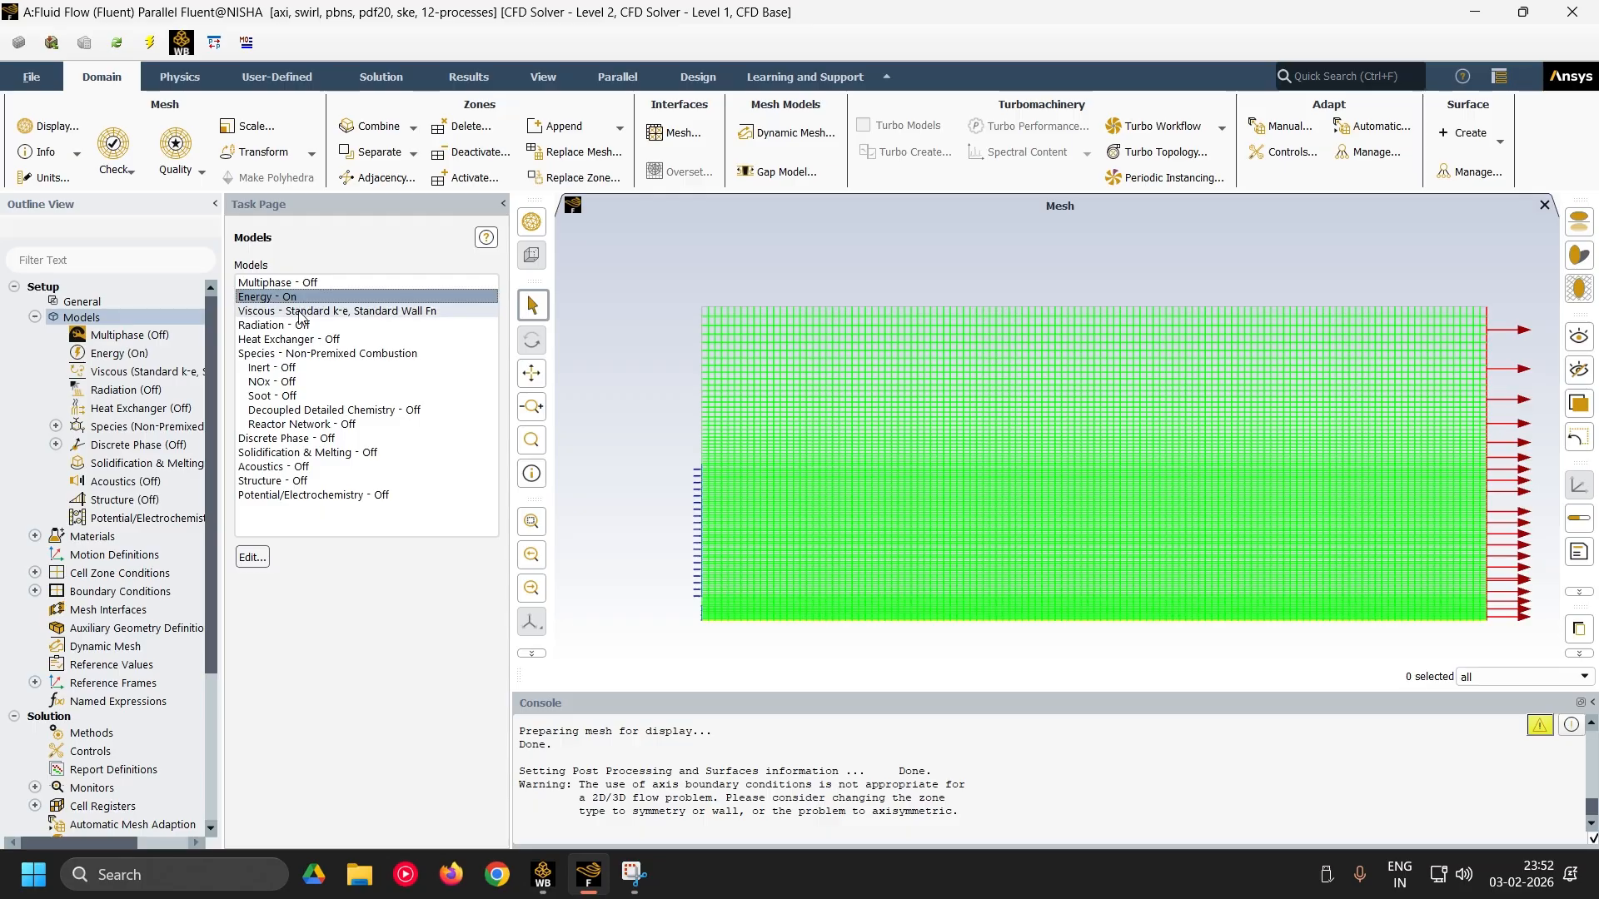
{"action": "double_click", "coordinate": [300, 312]}
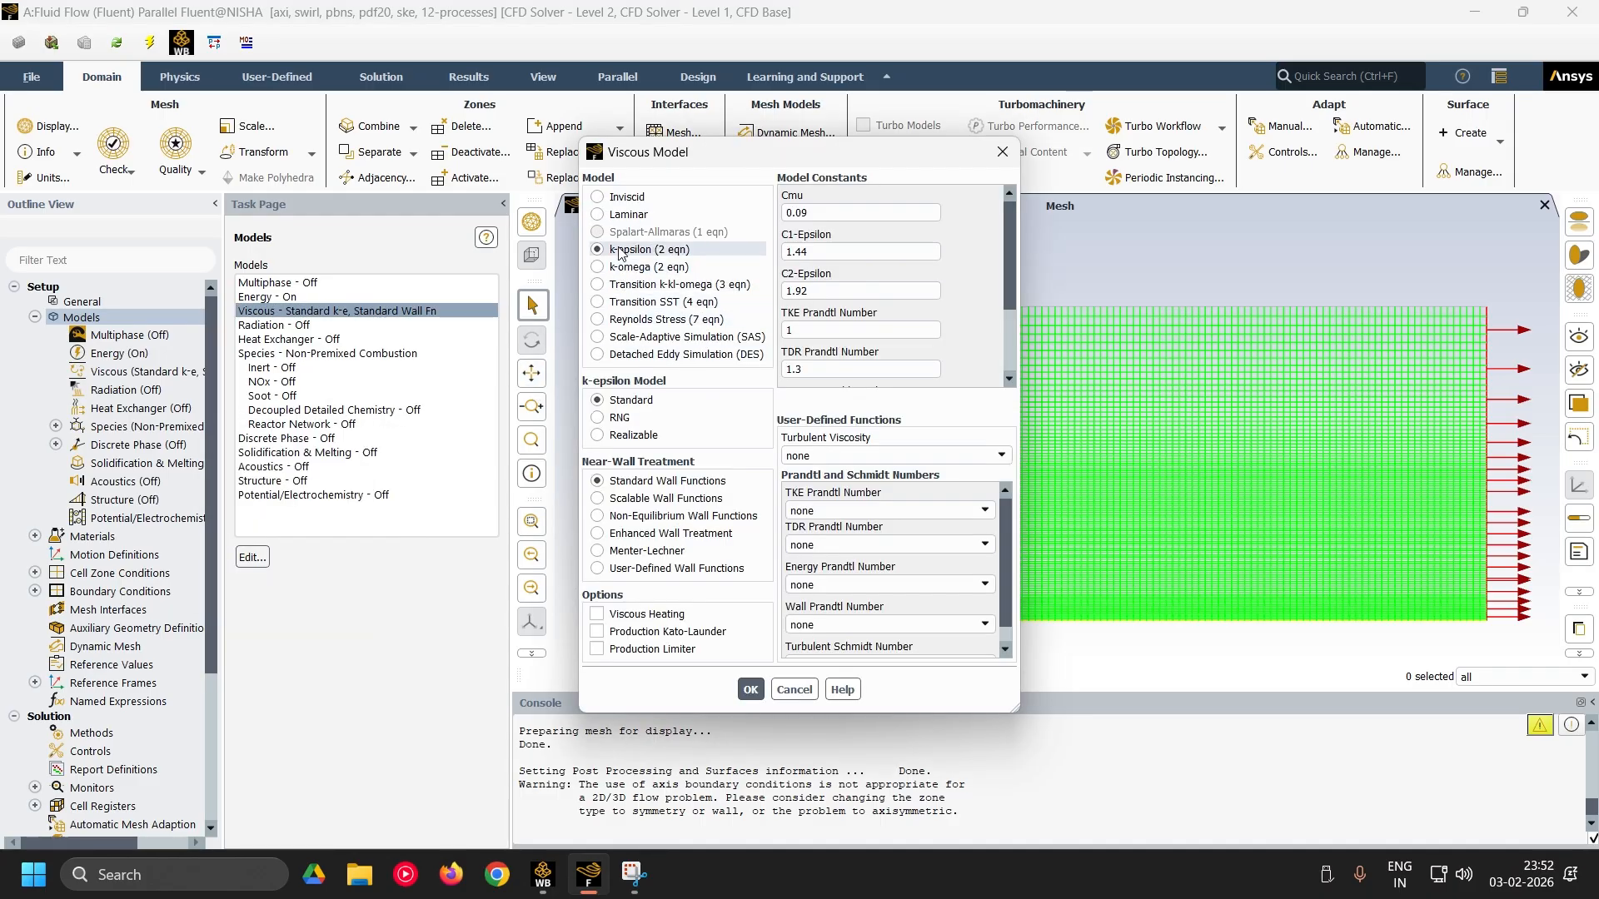
{"action": "left_click", "coordinate": [793, 689]}
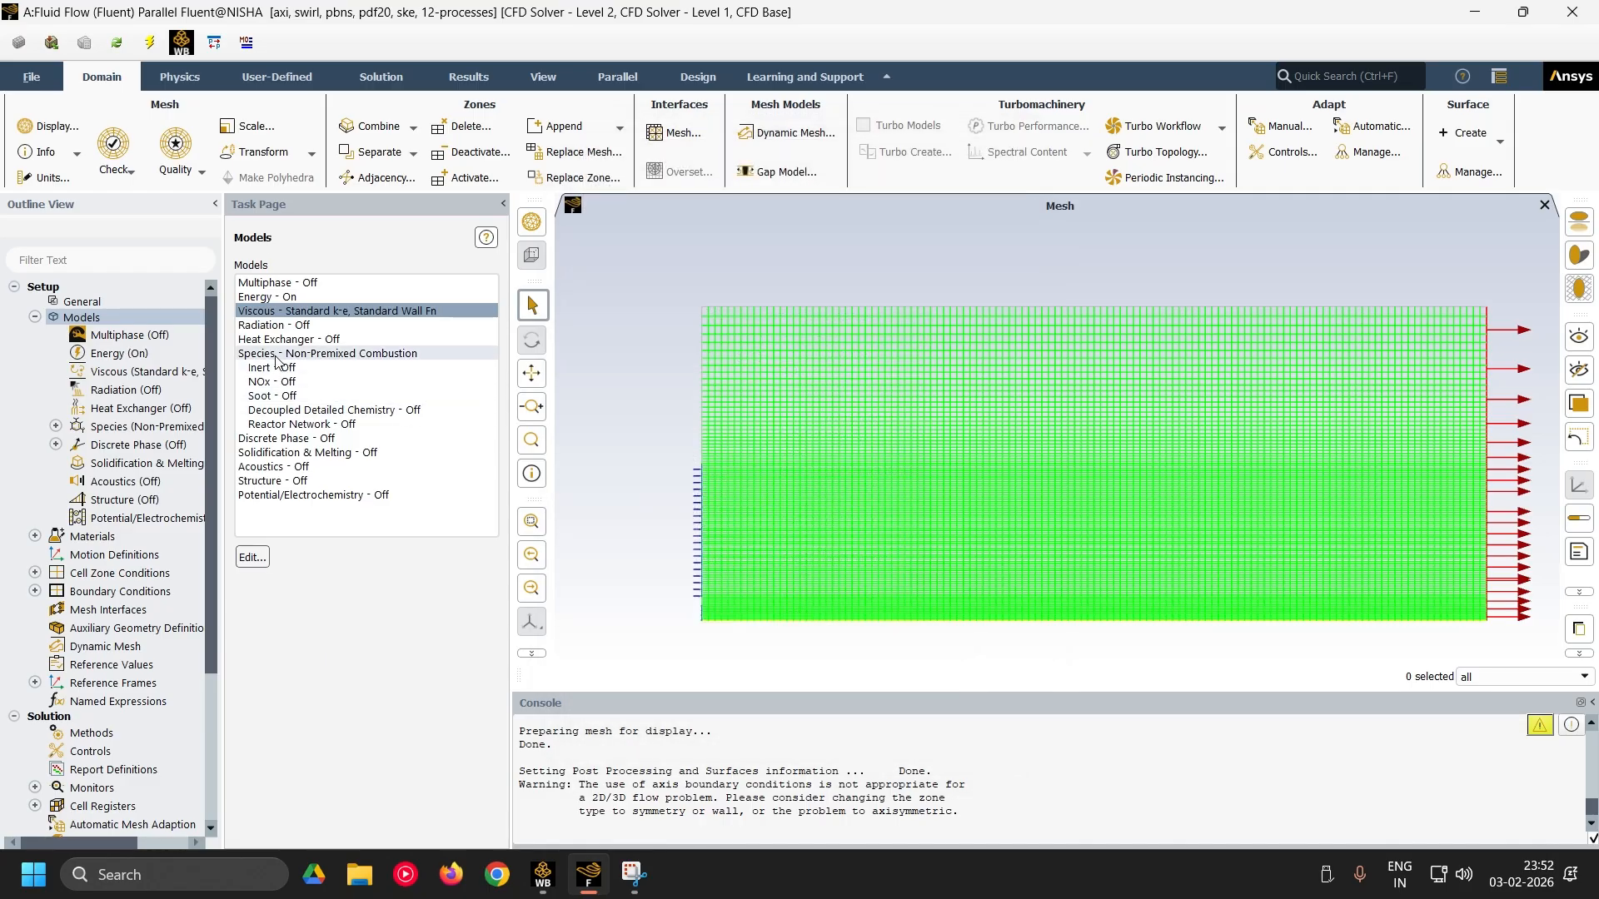
- Examine the Non-Premixed Combustion model's chemistry settings and its fuel and oxidizer boundary species
{"action": "double_click", "coordinate": [278, 355]}
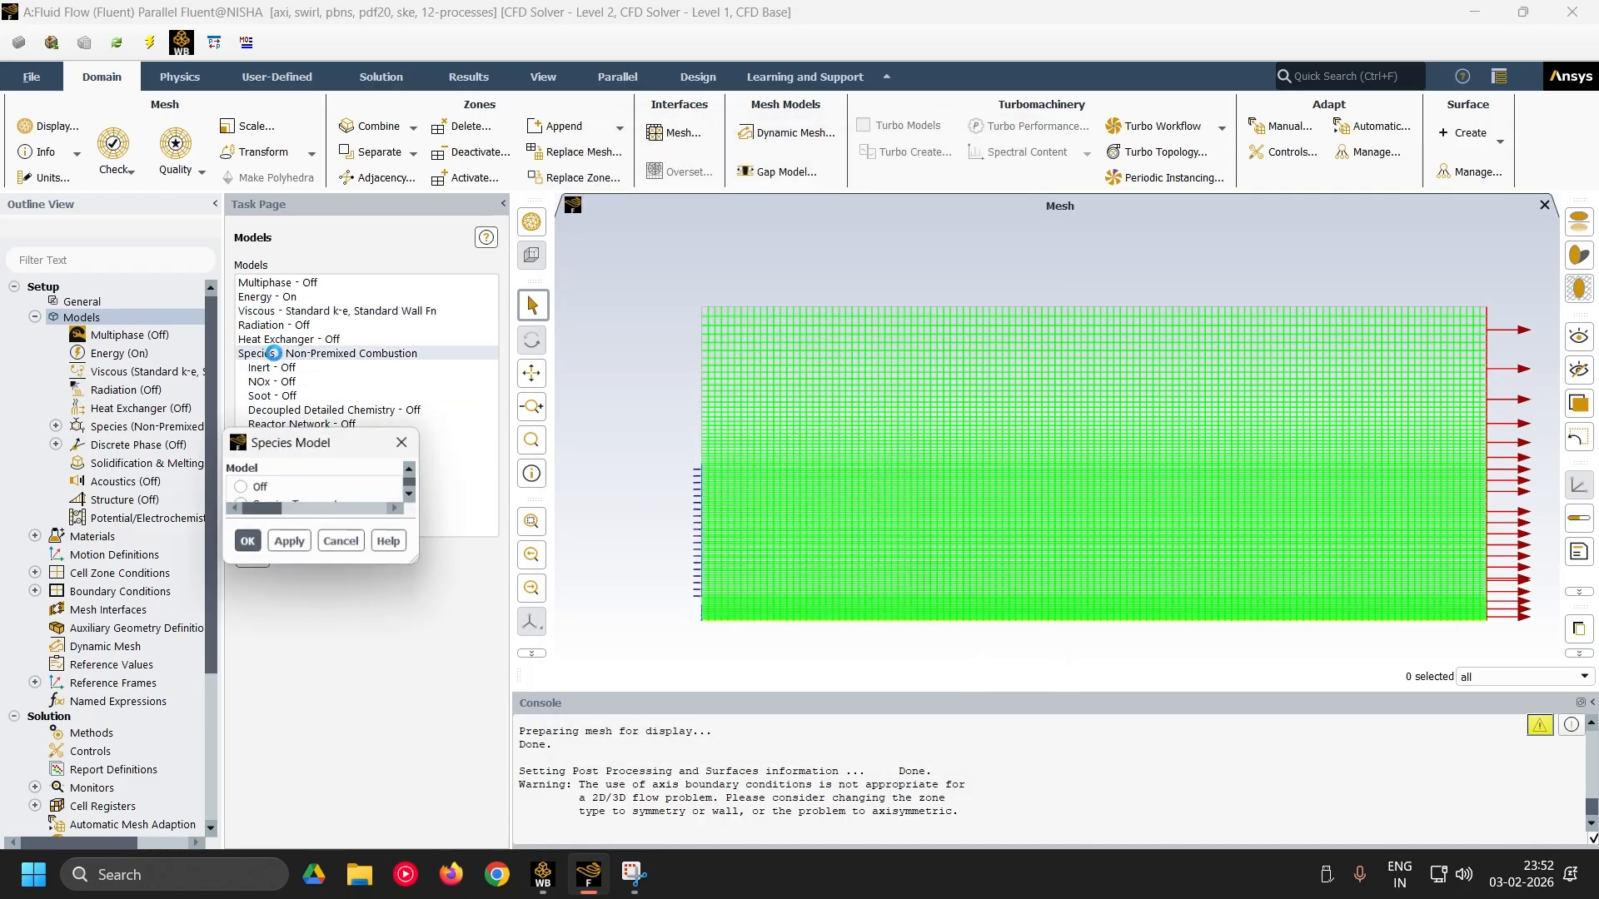
{"action": "left_click_drag", "start_coordinate": [514, 452], "coordinate": [427, 312]}
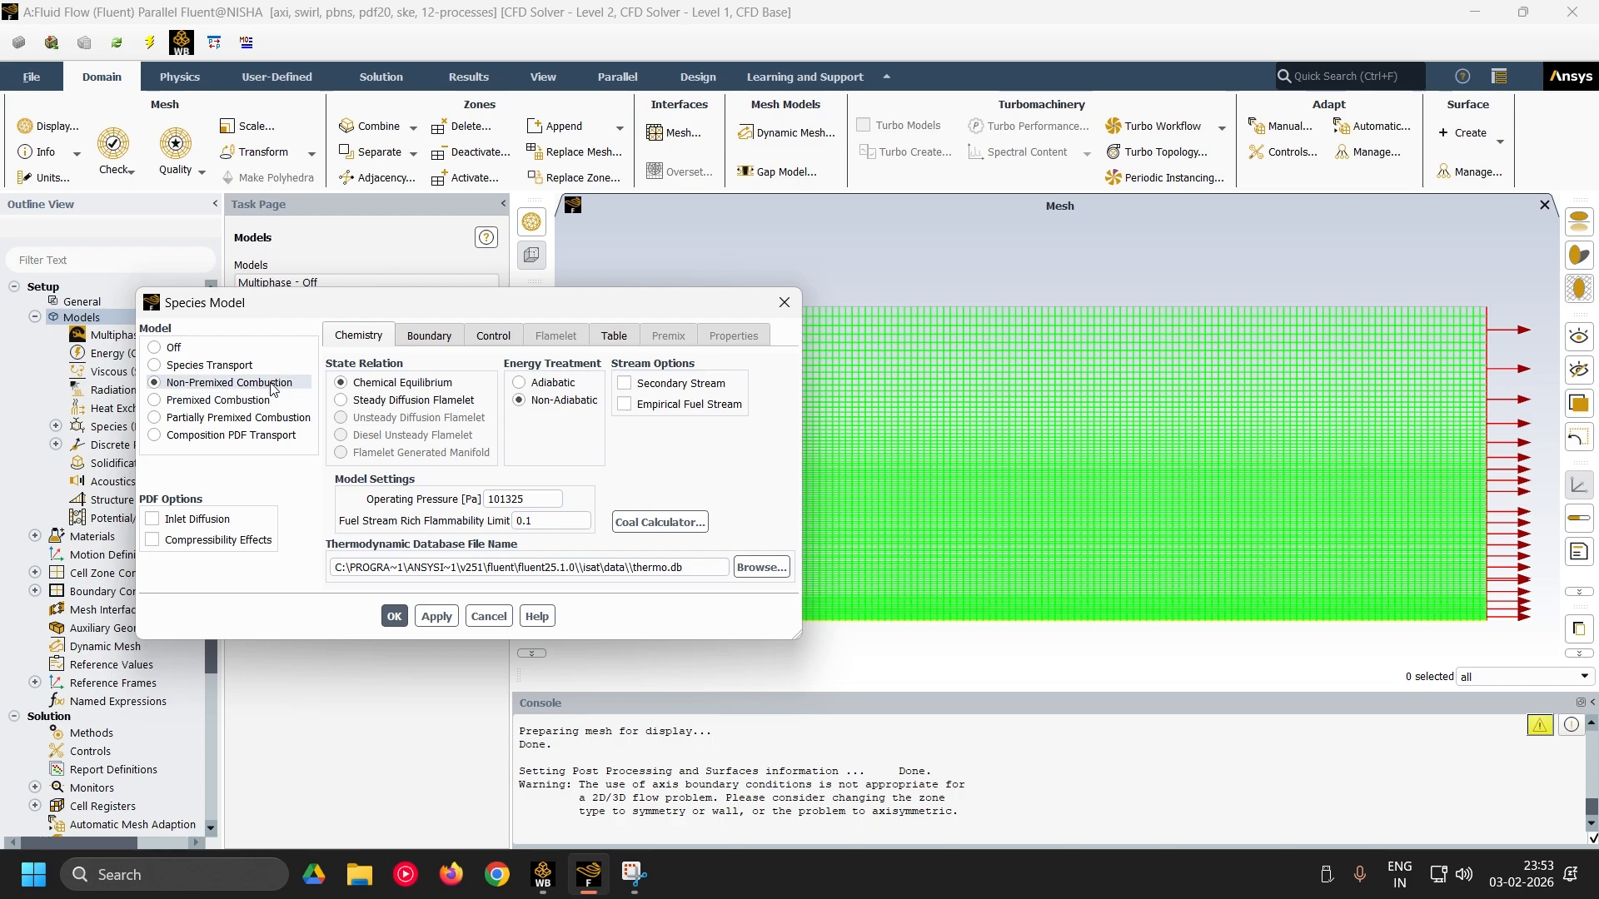
{"action": "left_click", "coordinate": [429, 337]}
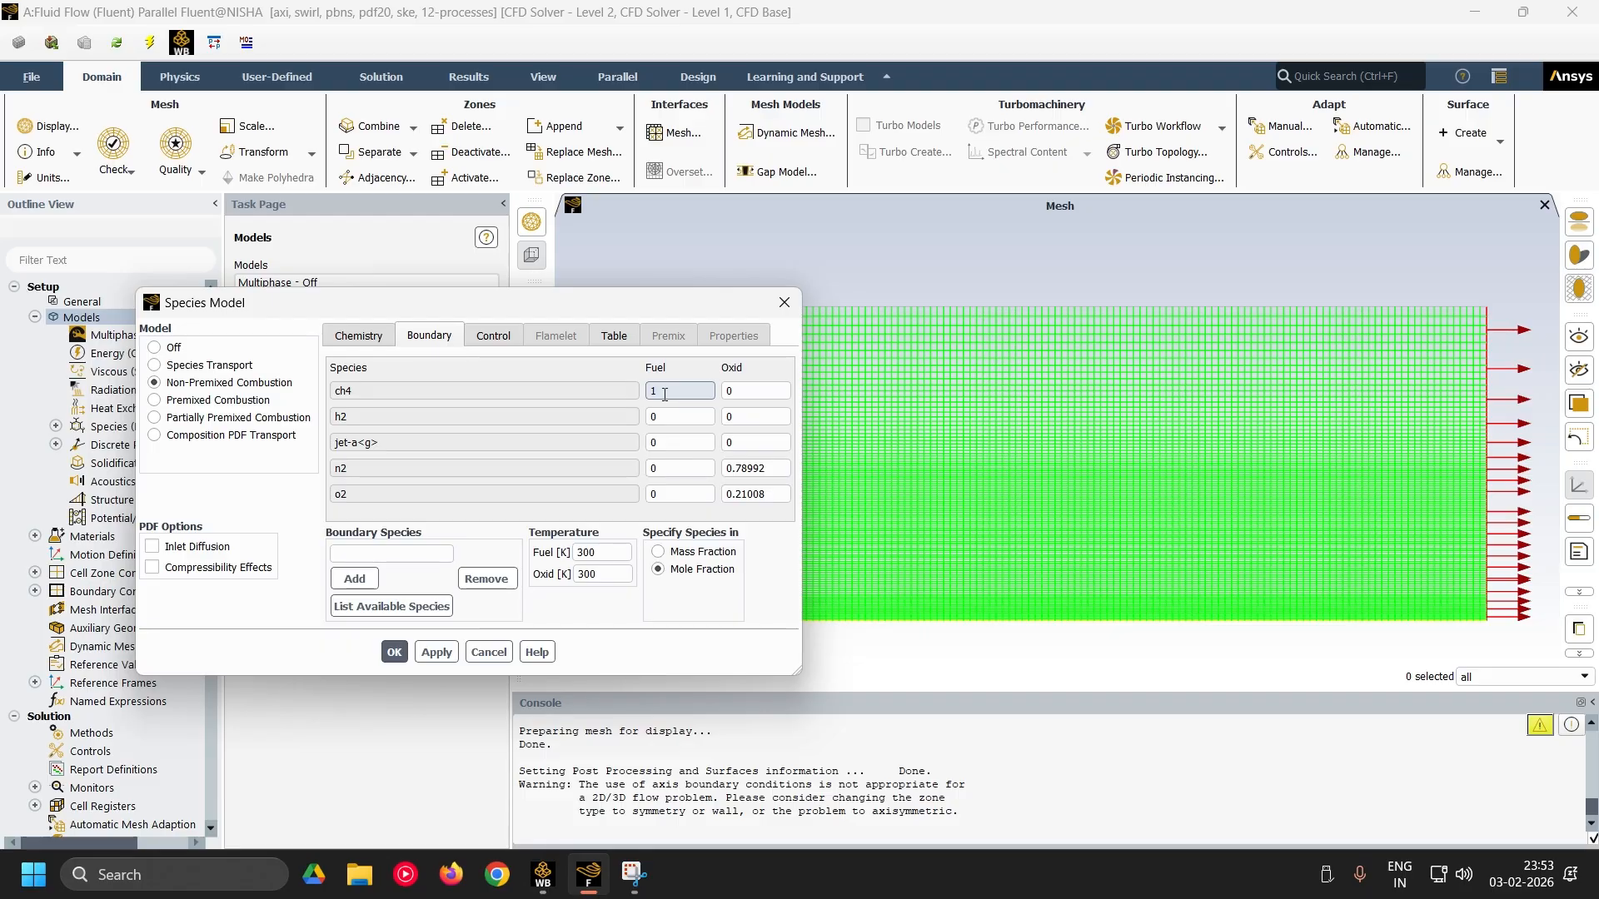
- Try a fuel composition of h2 1 and ch4 0, and restore h2 to 0 and ch4 to 1
{"action": "double_click", "coordinate": [666, 422]}
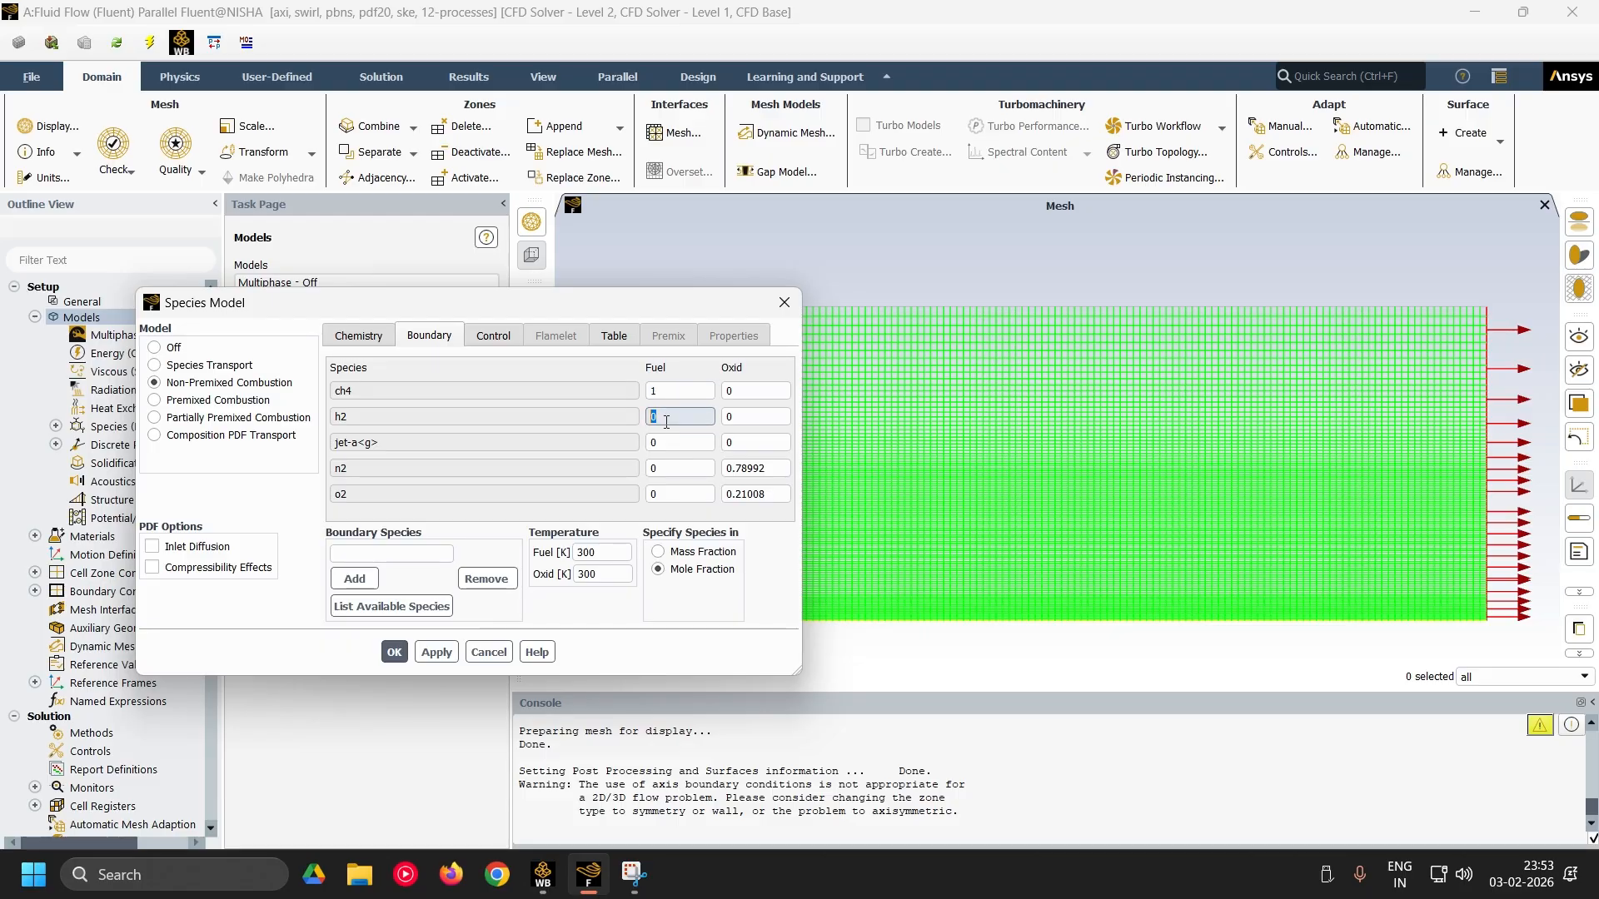
{"action": "type", "text": "1"}
{"action": "double_click", "coordinate": [667, 391]}
{"action": "type", "text": "0"}
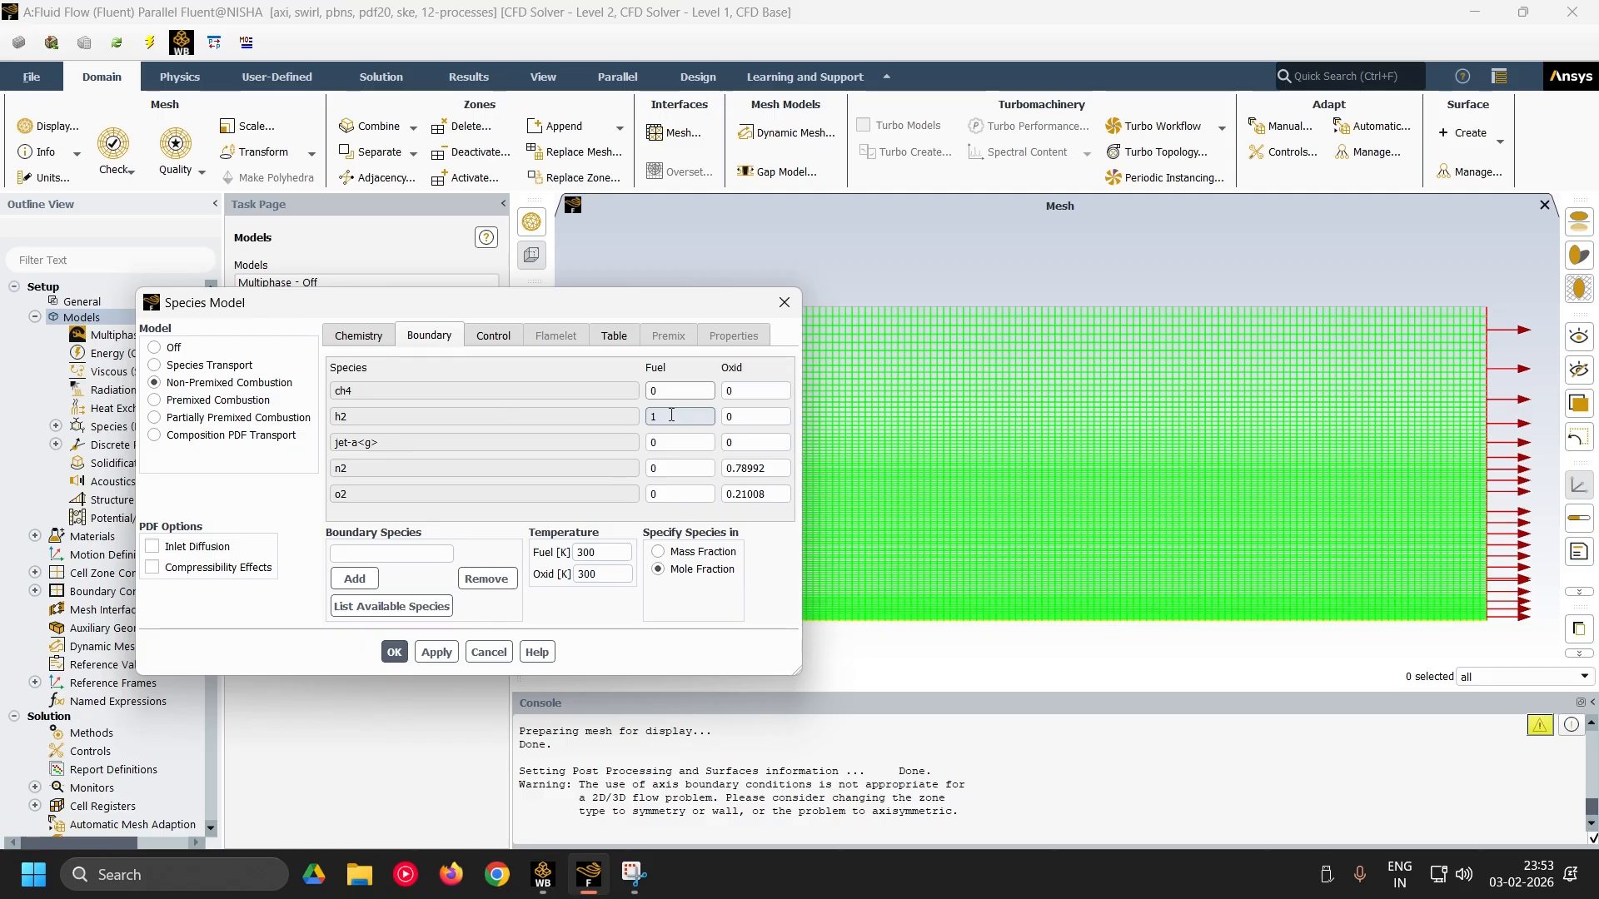
{"action": "double_click", "coordinate": [672, 416]}
{"action": "type", "text": "0"}
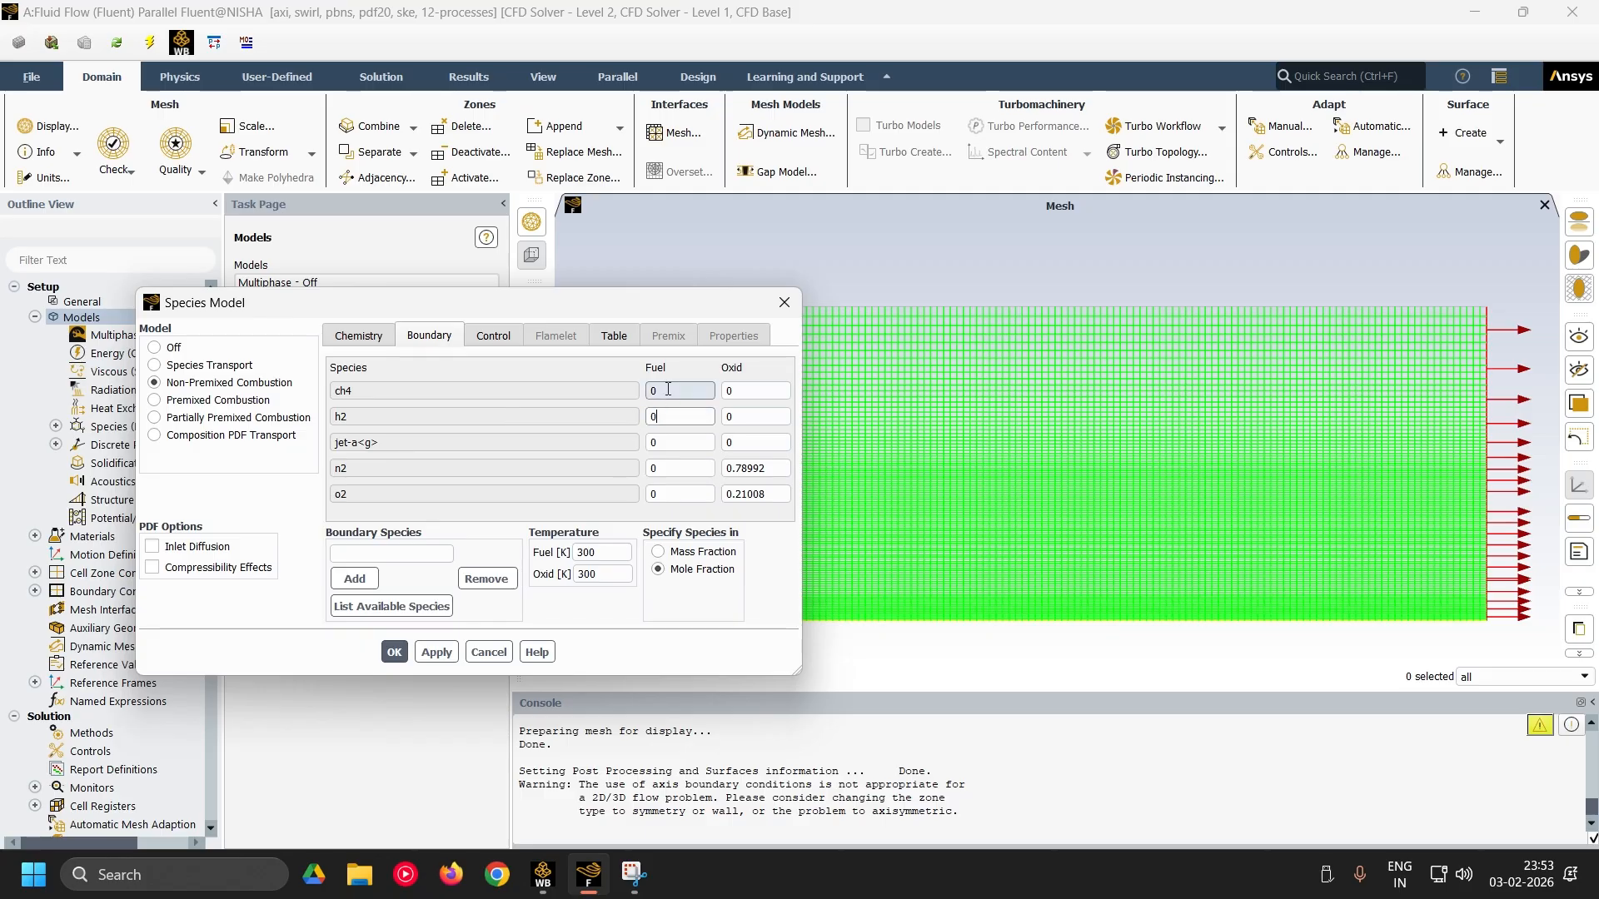
{"action": "left_click_drag", "start_coordinate": [667, 390], "coordinate": [515, 372]}
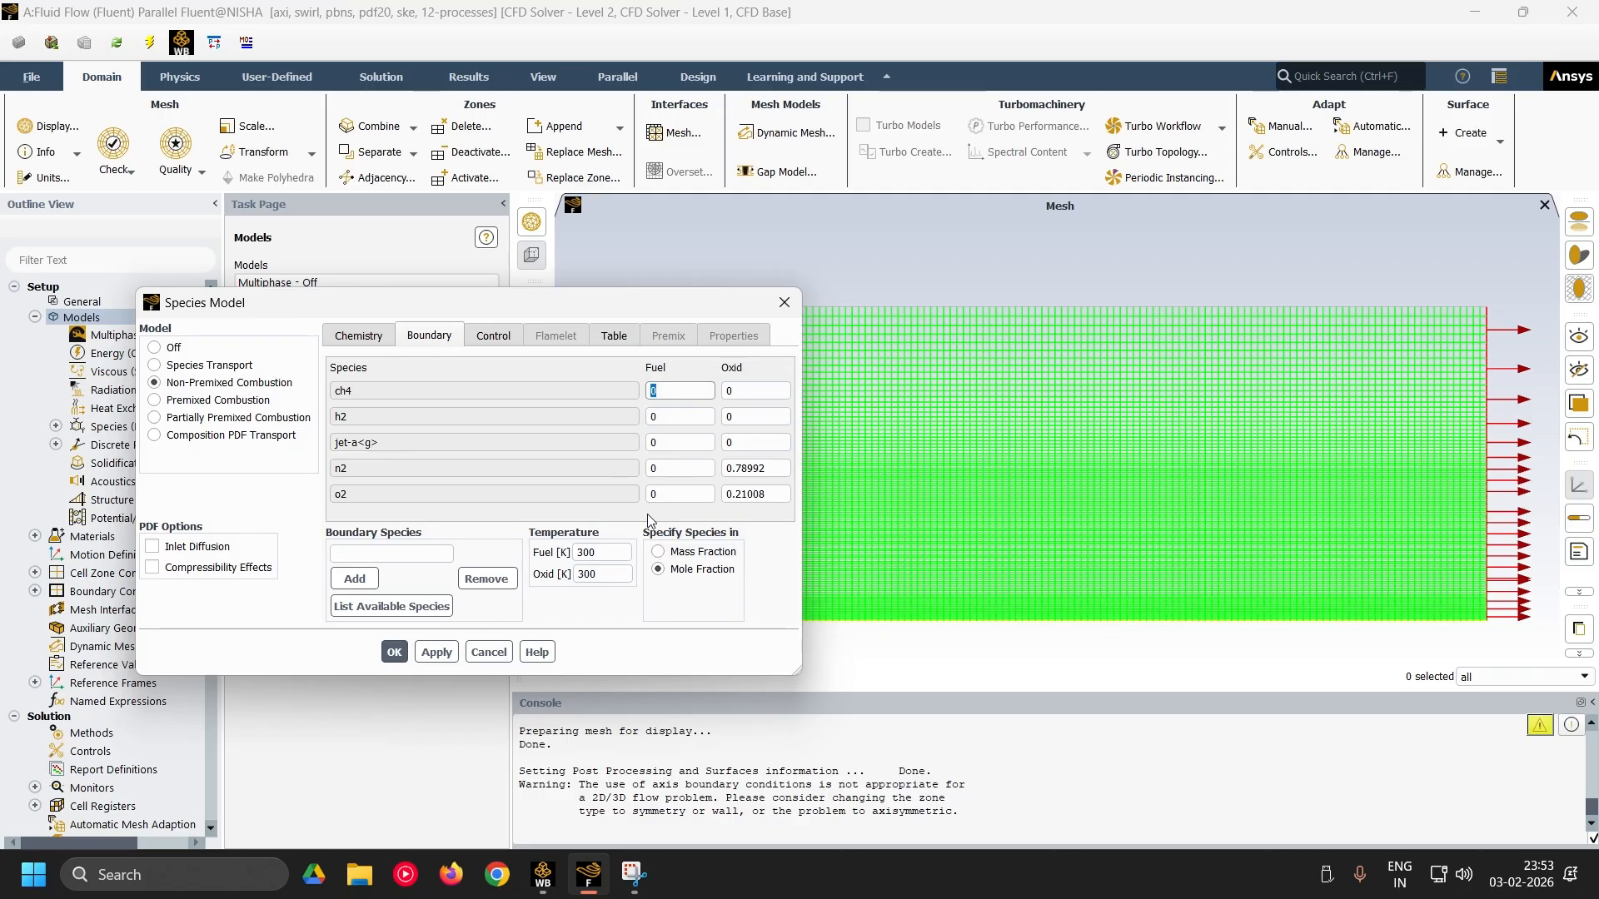
{"action": "type", "text": "1"}
- List the species available in the thermodynamic database and look through the list in the console
{"action": "left_click", "coordinate": [404, 554]}
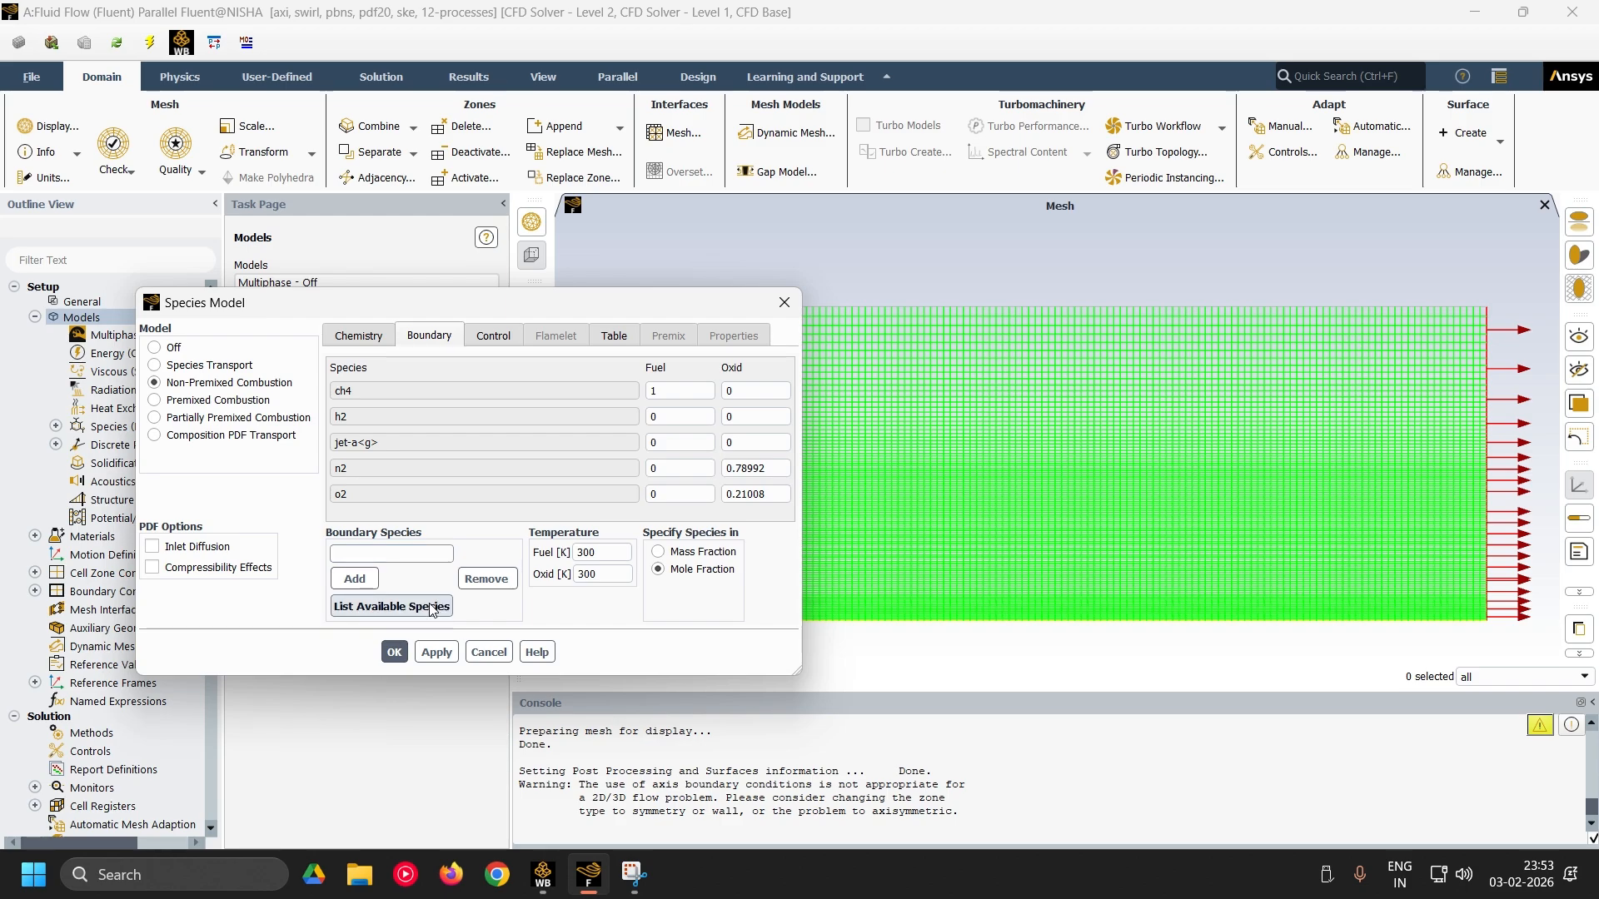
{"action": "left_click", "coordinate": [348, 608]}
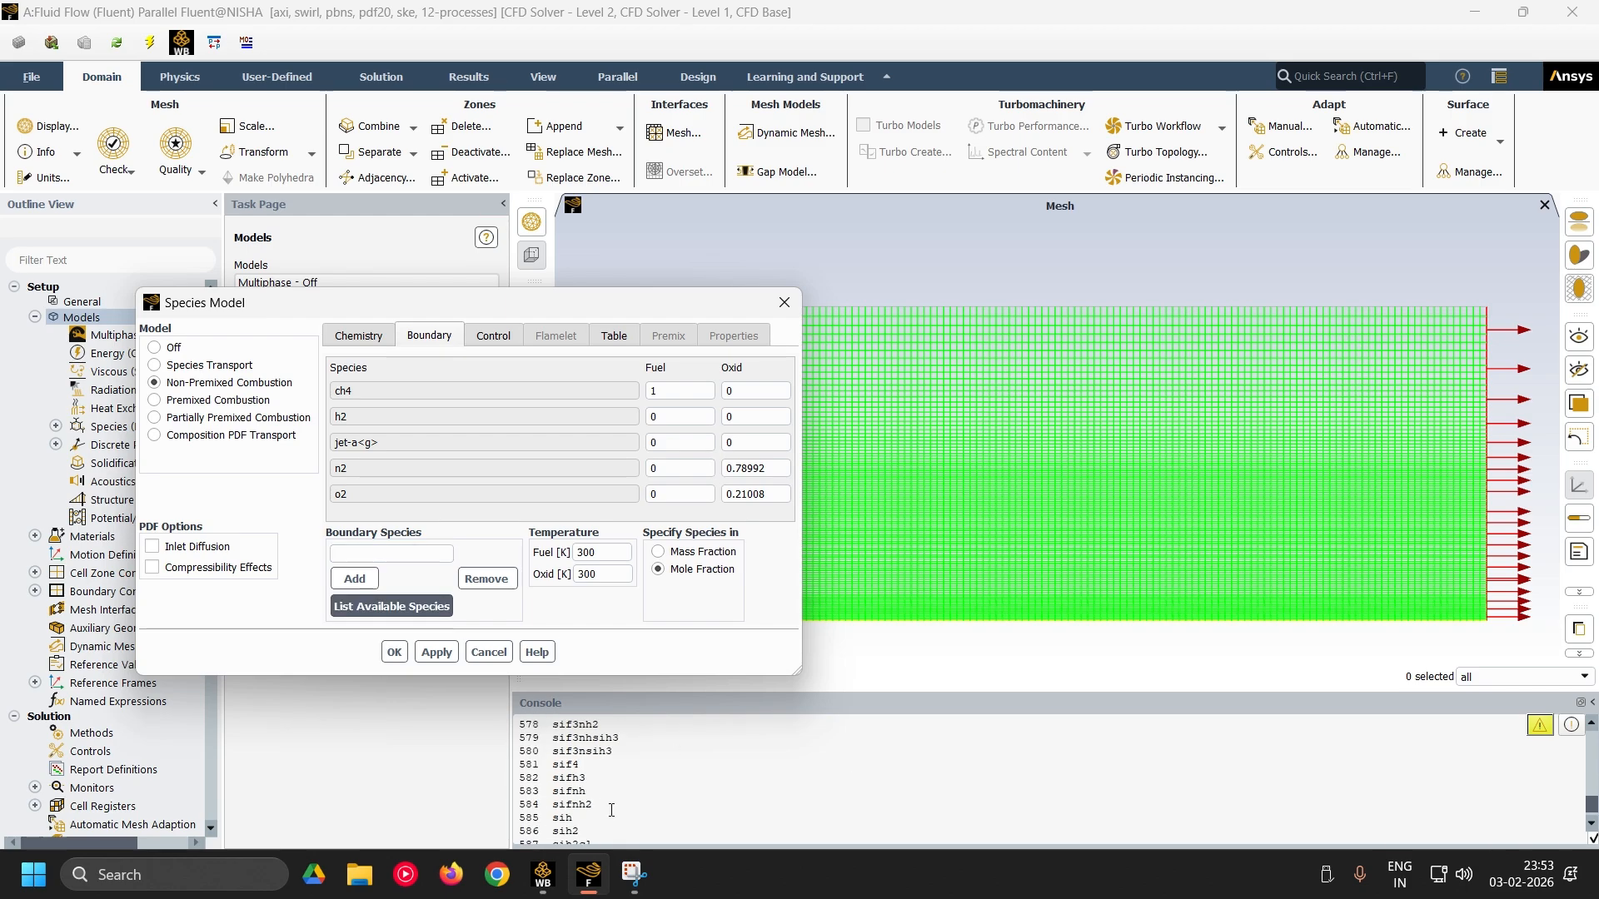
{"action": "scroll", "coordinate": [617, 797], "scroll_direction": "up", "scroll_amount": 17}
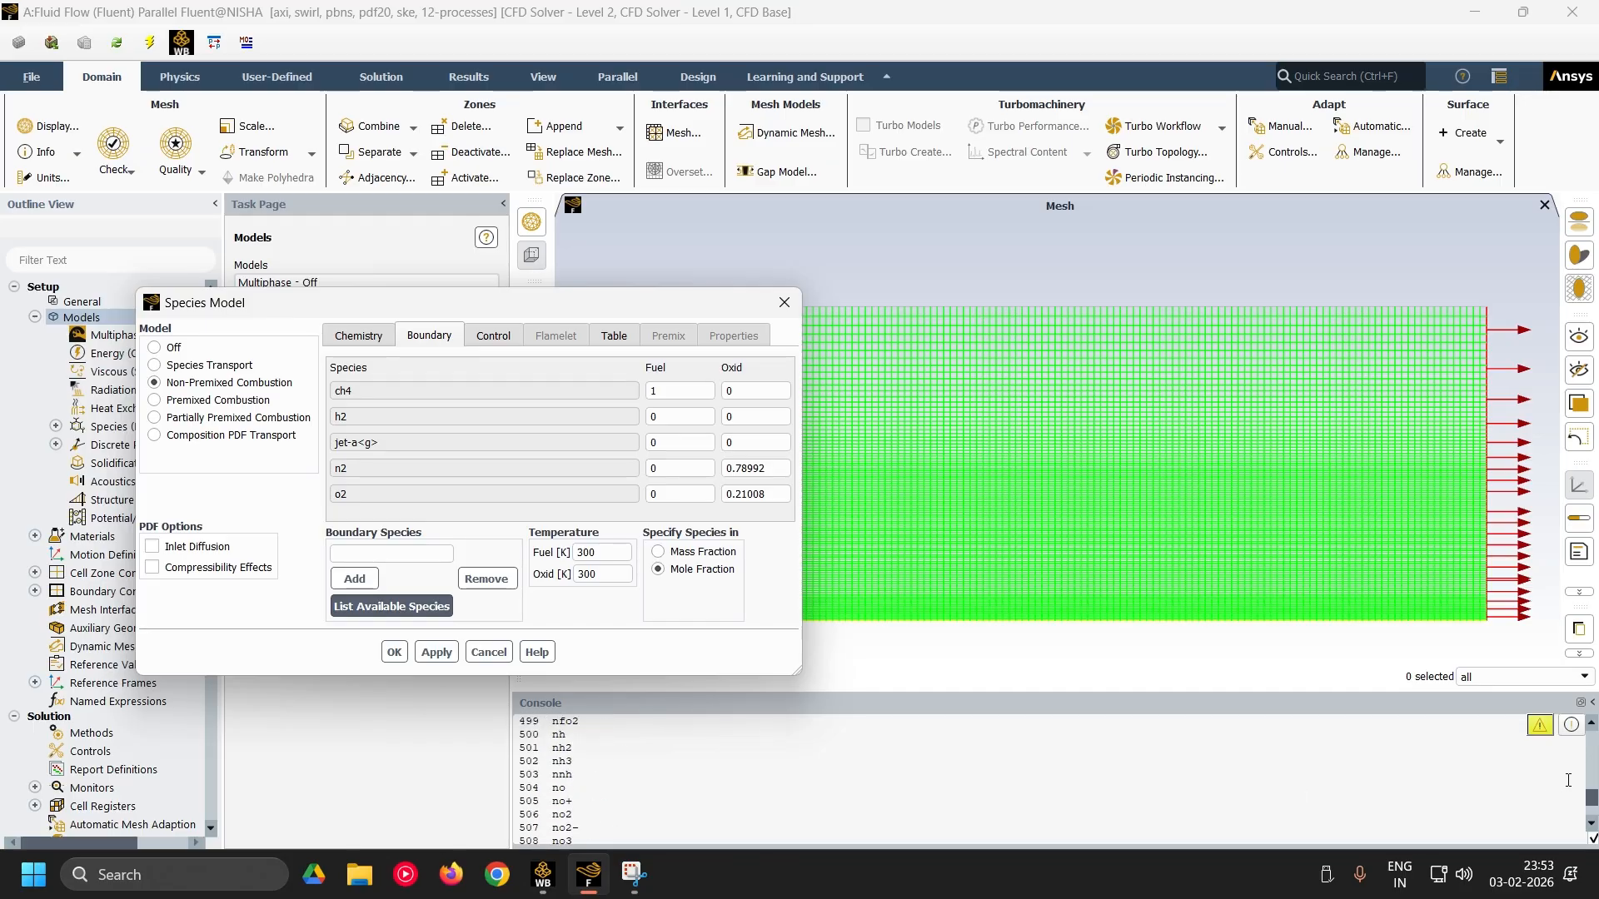
{"action": "left_click_drag", "start_coordinate": [1585, 798], "coordinate": [1592, 756]}
{"action": "scroll", "coordinate": [711, 781], "scroll_direction": "up", "scroll_amount": 12}
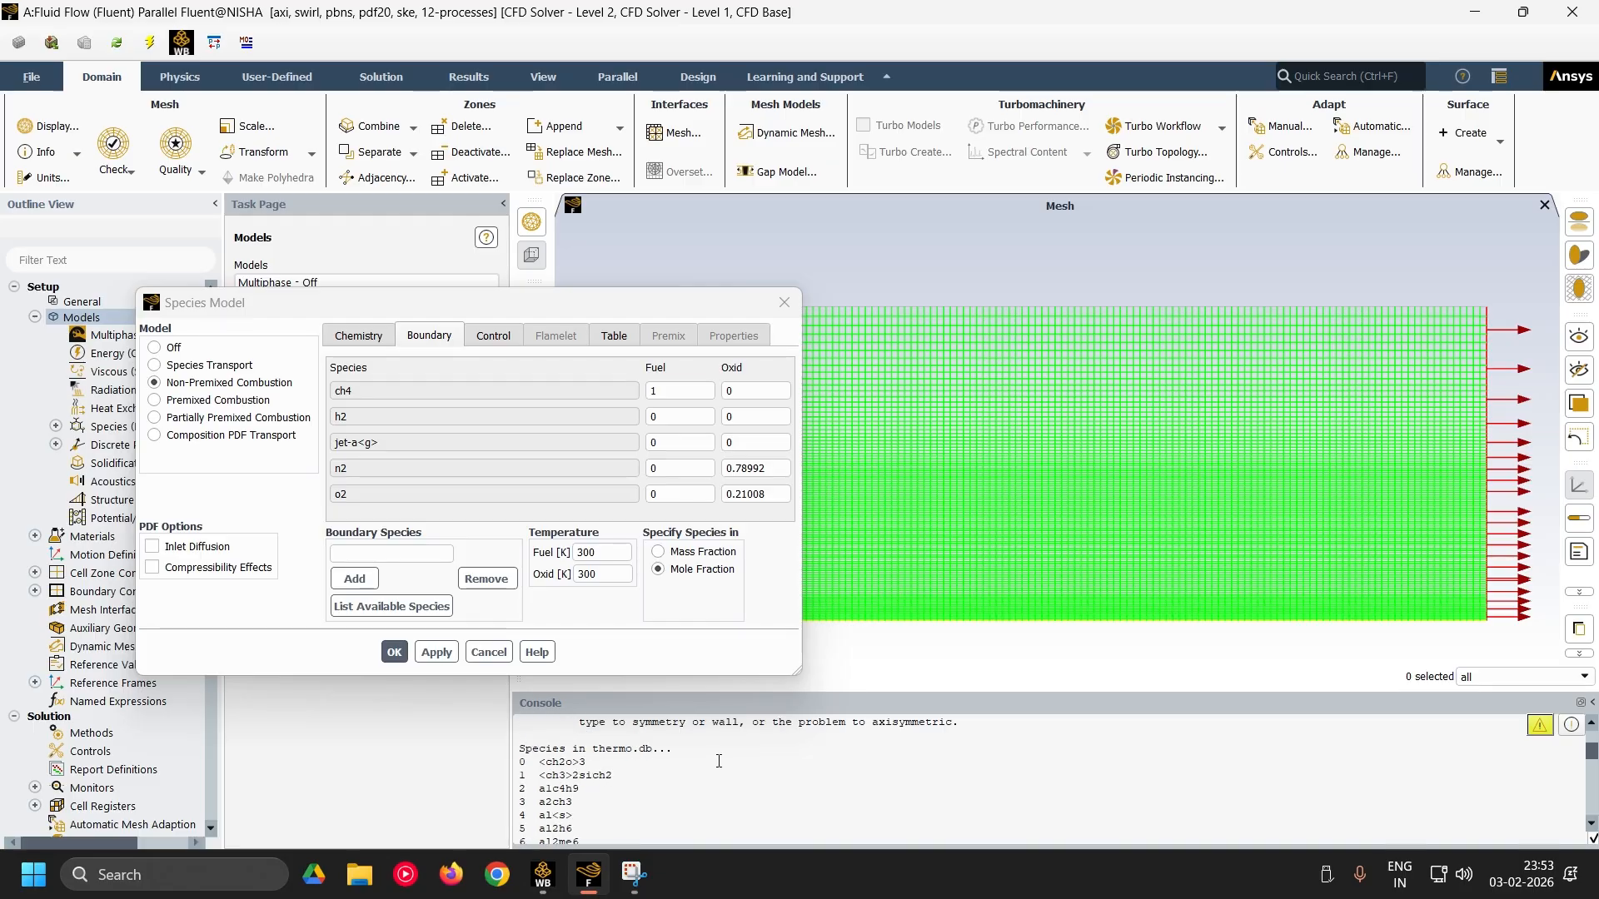
{"action": "scroll", "coordinate": [710, 781], "scroll_direction": "down", "scroll_amount": 10}
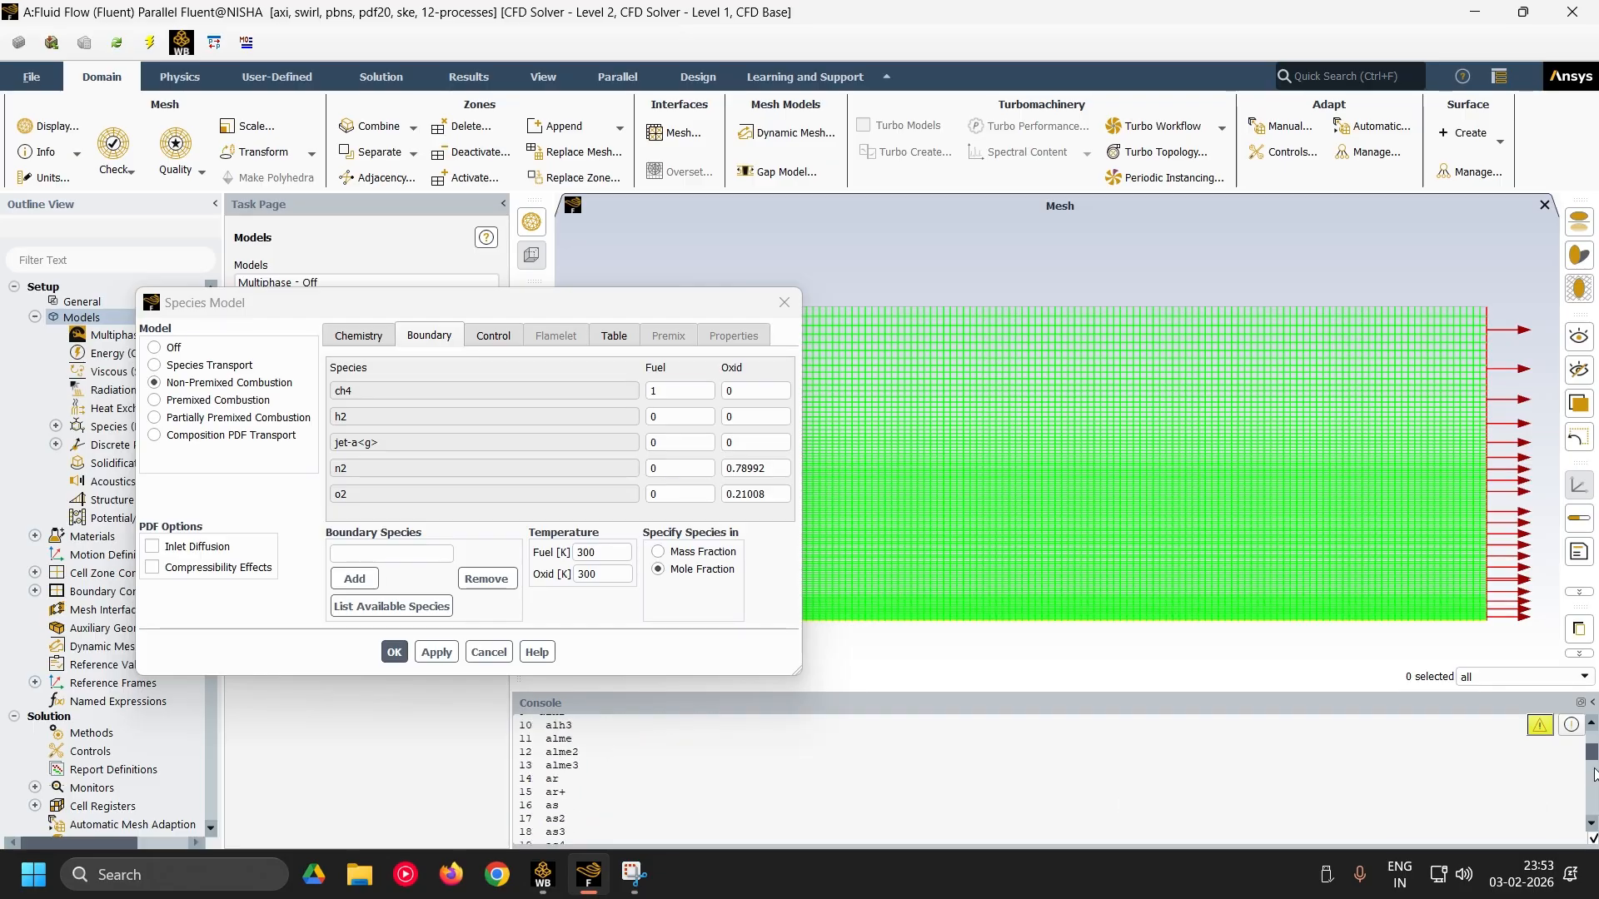
{"action": "left_click_drag", "start_coordinate": [1594, 771], "coordinate": [1595, 848]}
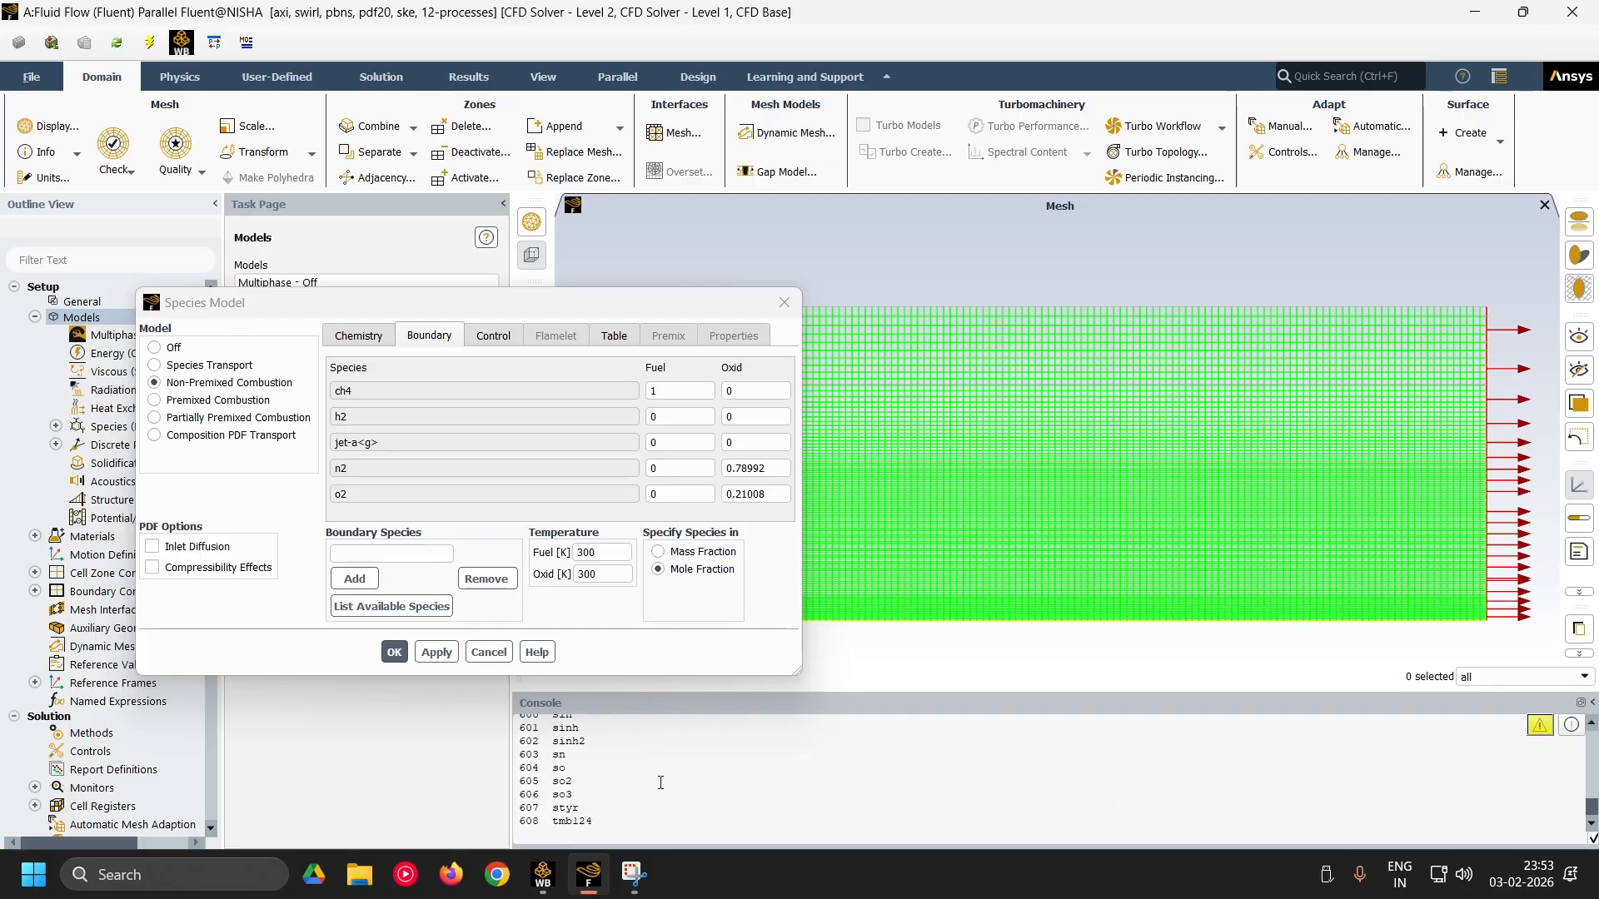
- Review the ch4 fuel fraction and the fuel and oxidizer temperatures, dismissing the upstream mesh update request
{"action": "left_click", "coordinate": [708, 450]}
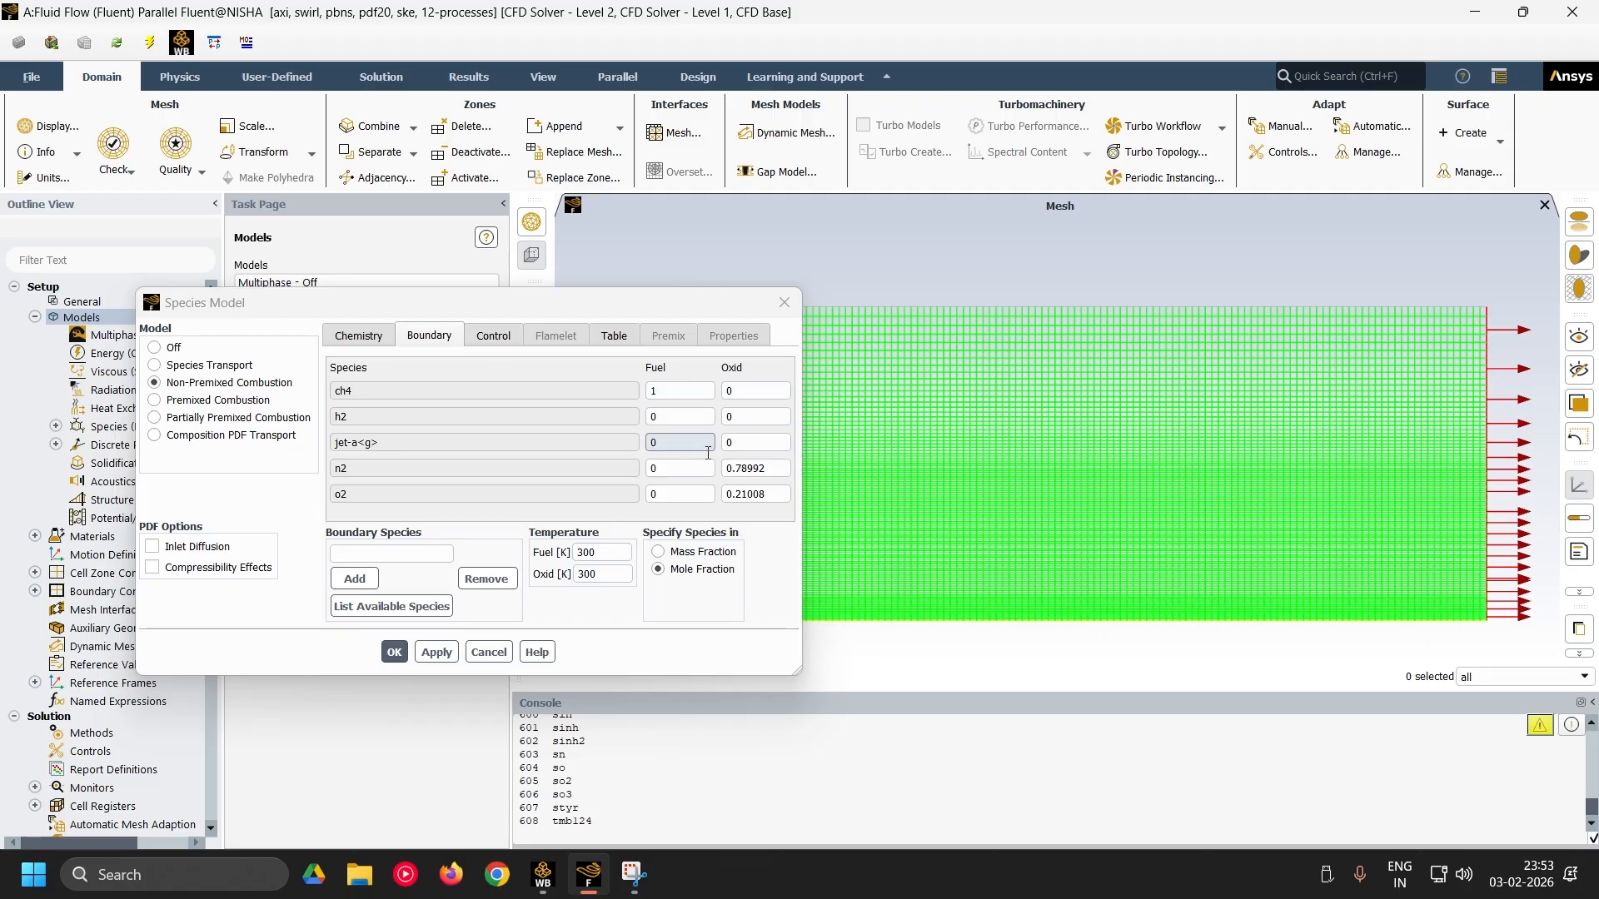
{"action": "left_click", "coordinate": [658, 387]}
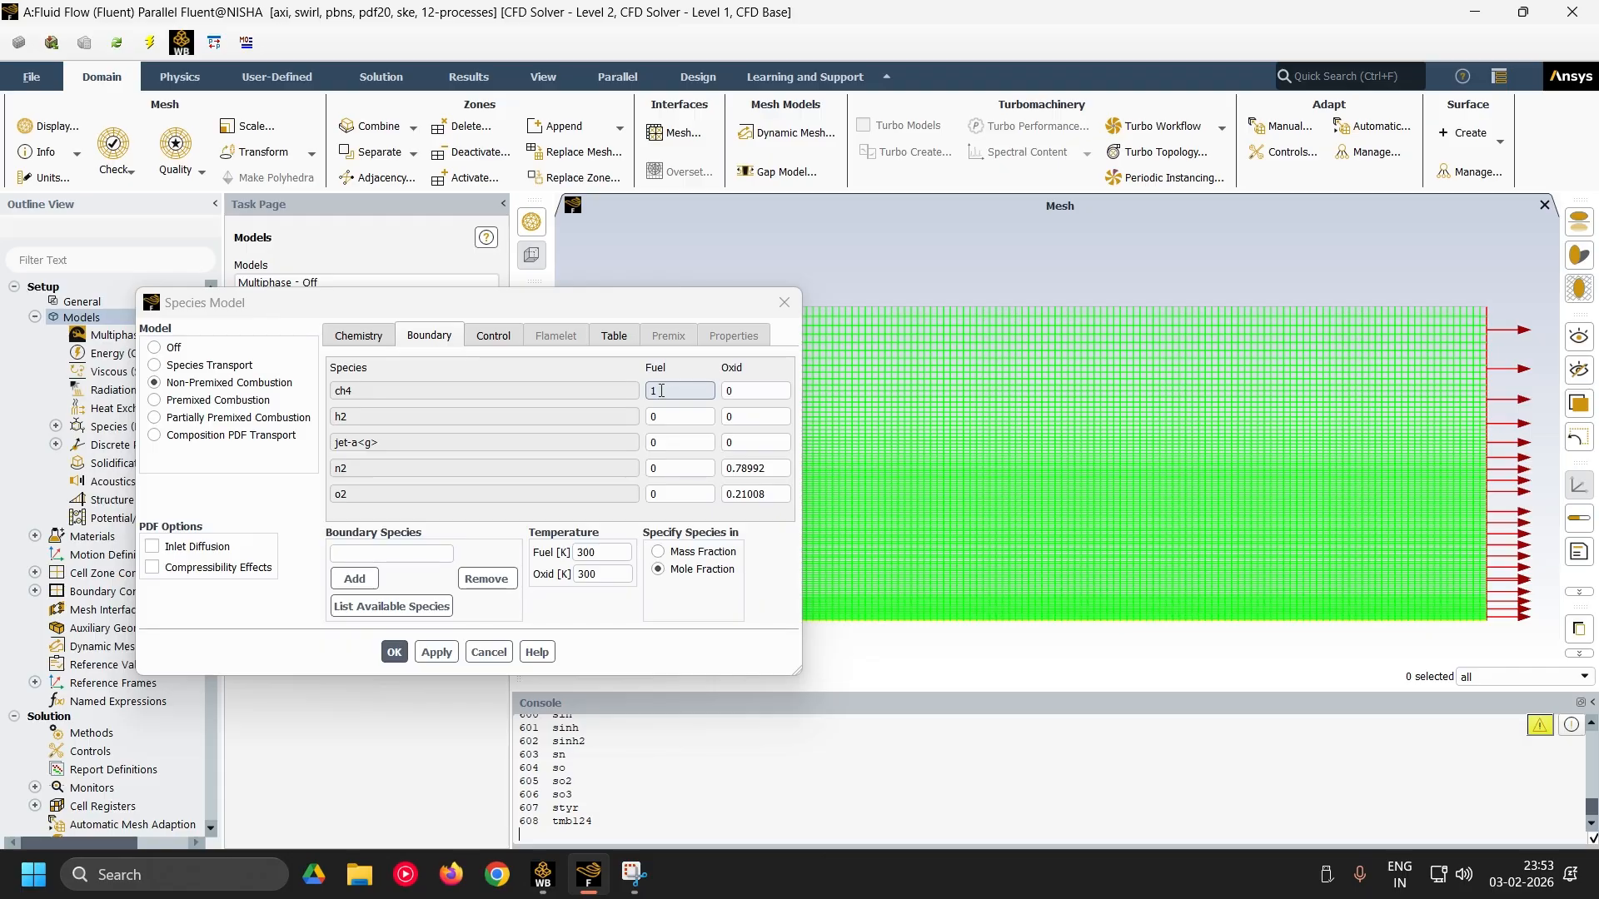
{"action": "left_click", "coordinate": [609, 552]}
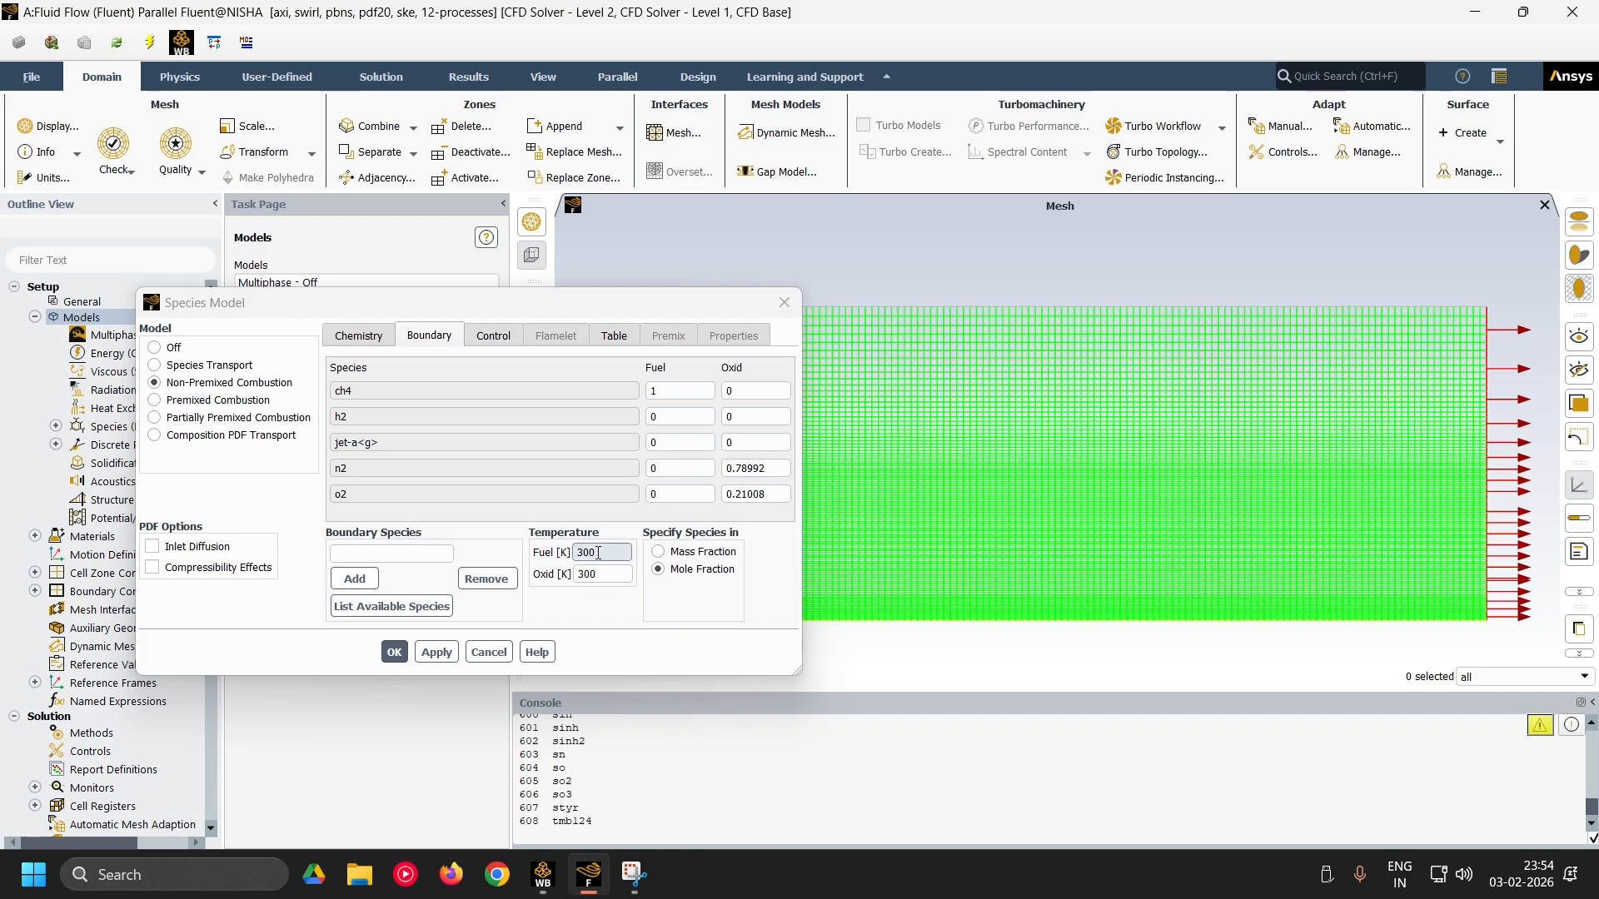
{"action": "double_click", "coordinate": [600, 574]}
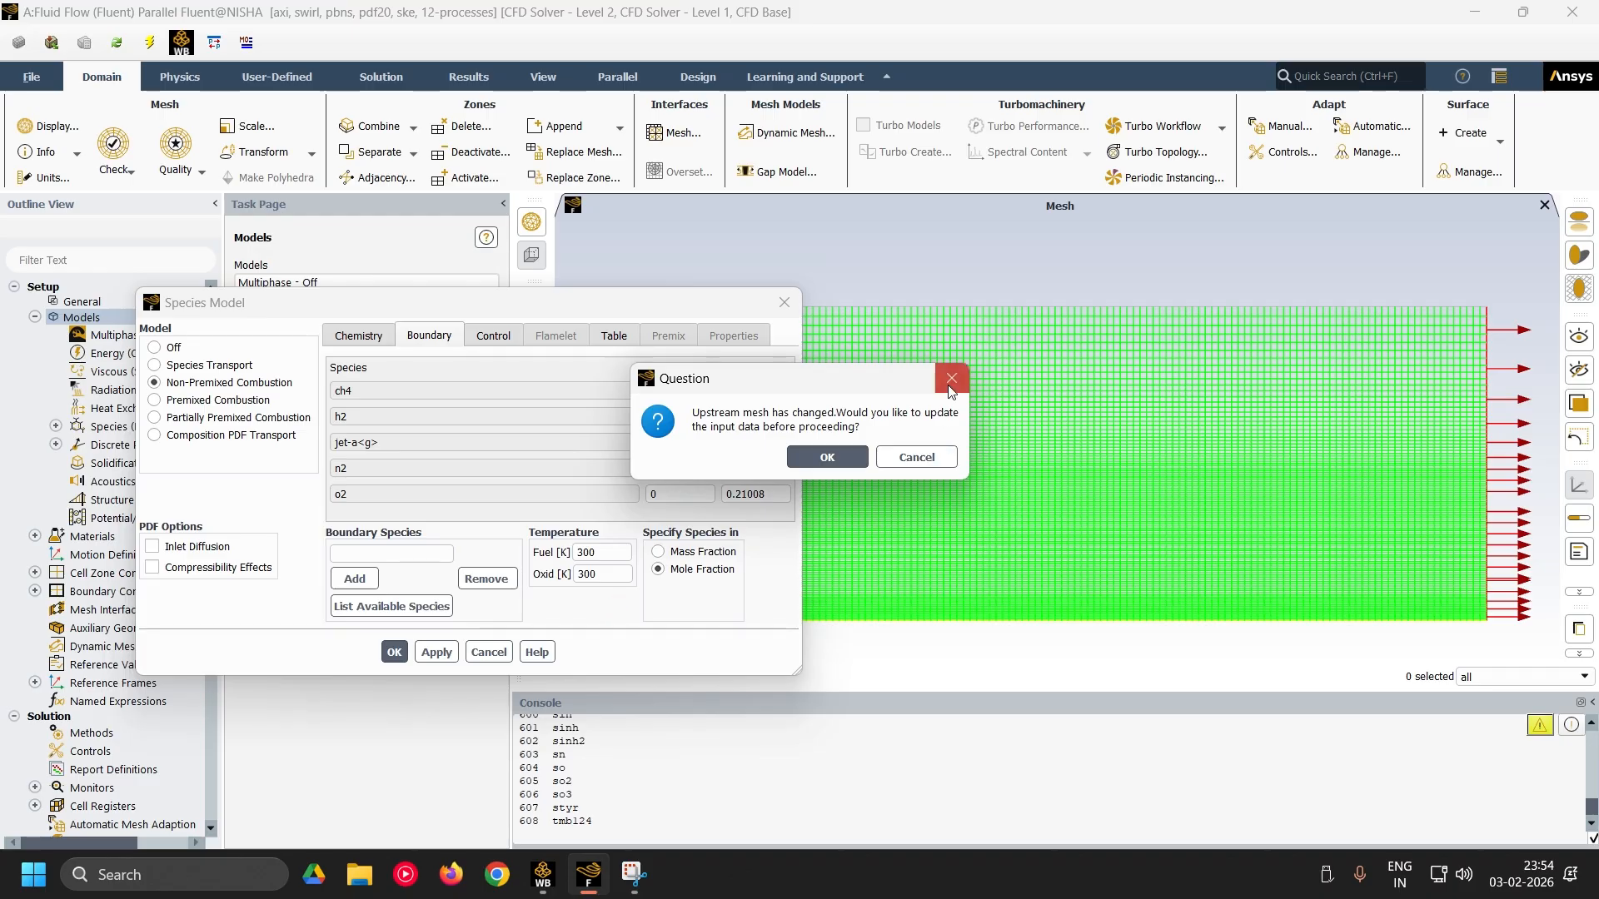
{"action": "left_click", "coordinate": [951, 388]}
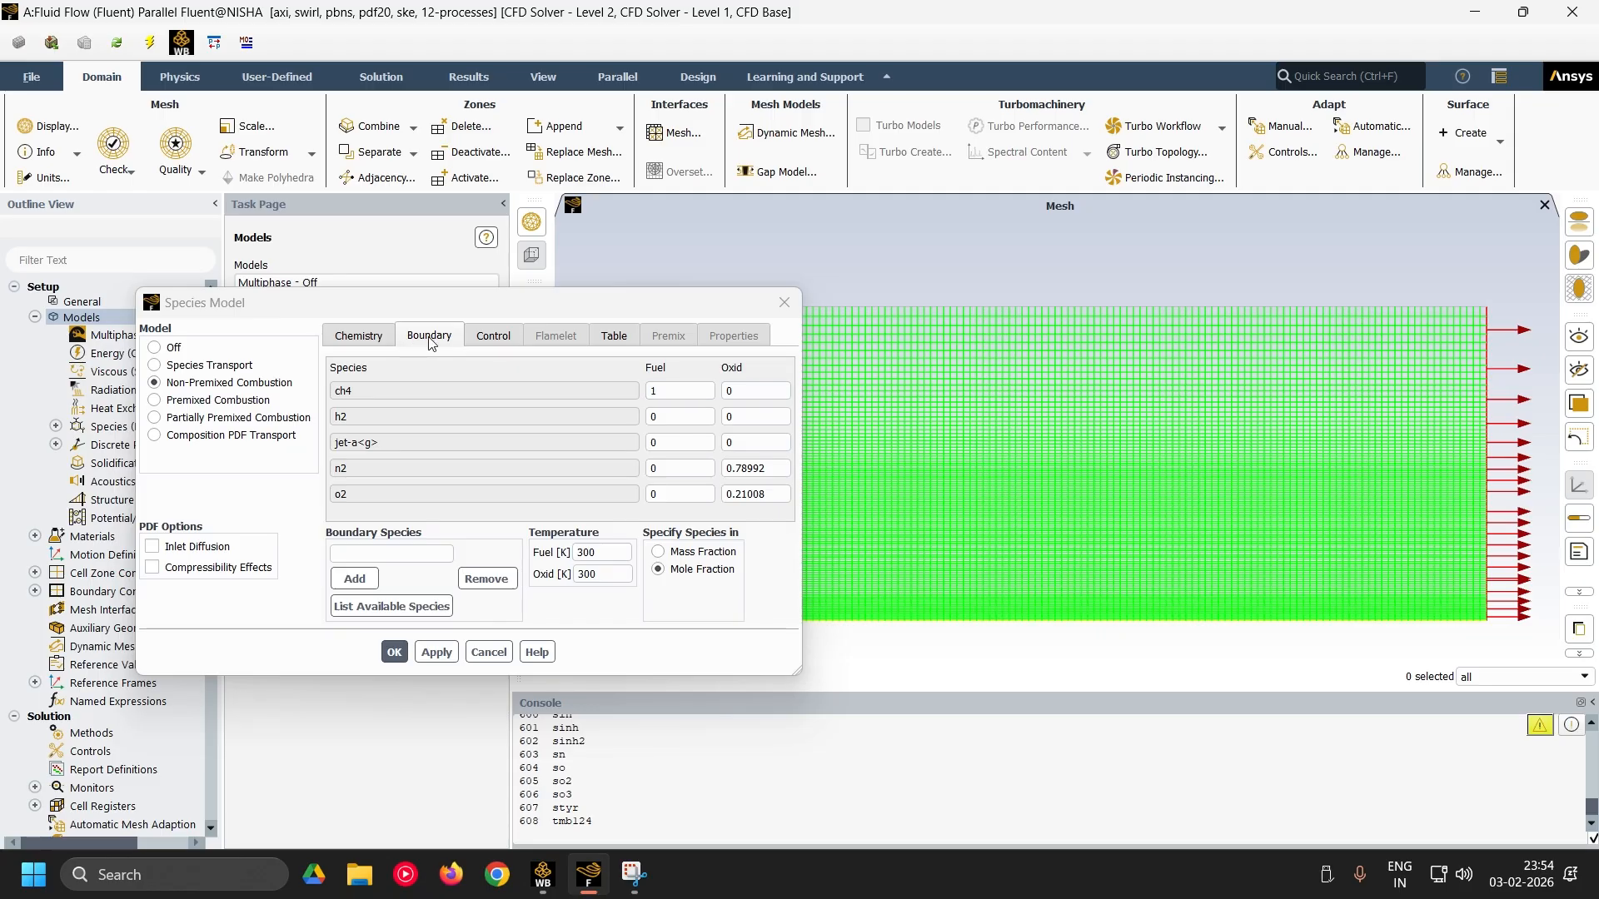
- Calculate the PDF table with the existing table parameters and check the species line in the console output
{"action": "left_click", "coordinate": [617, 337]}
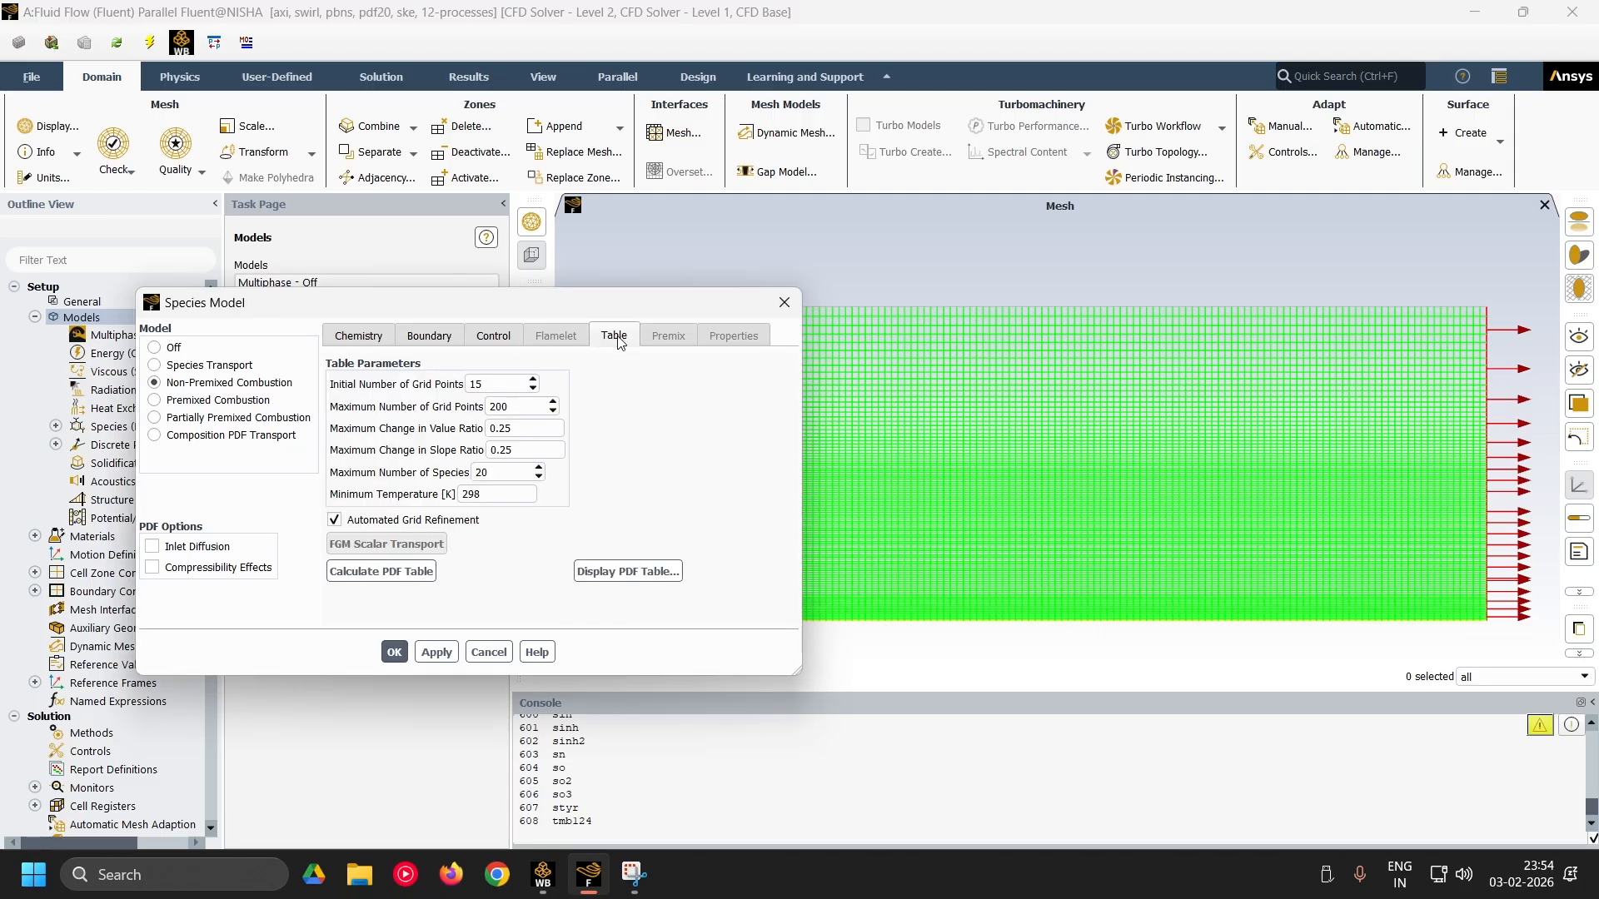
{"action": "left_click", "coordinate": [383, 574]}
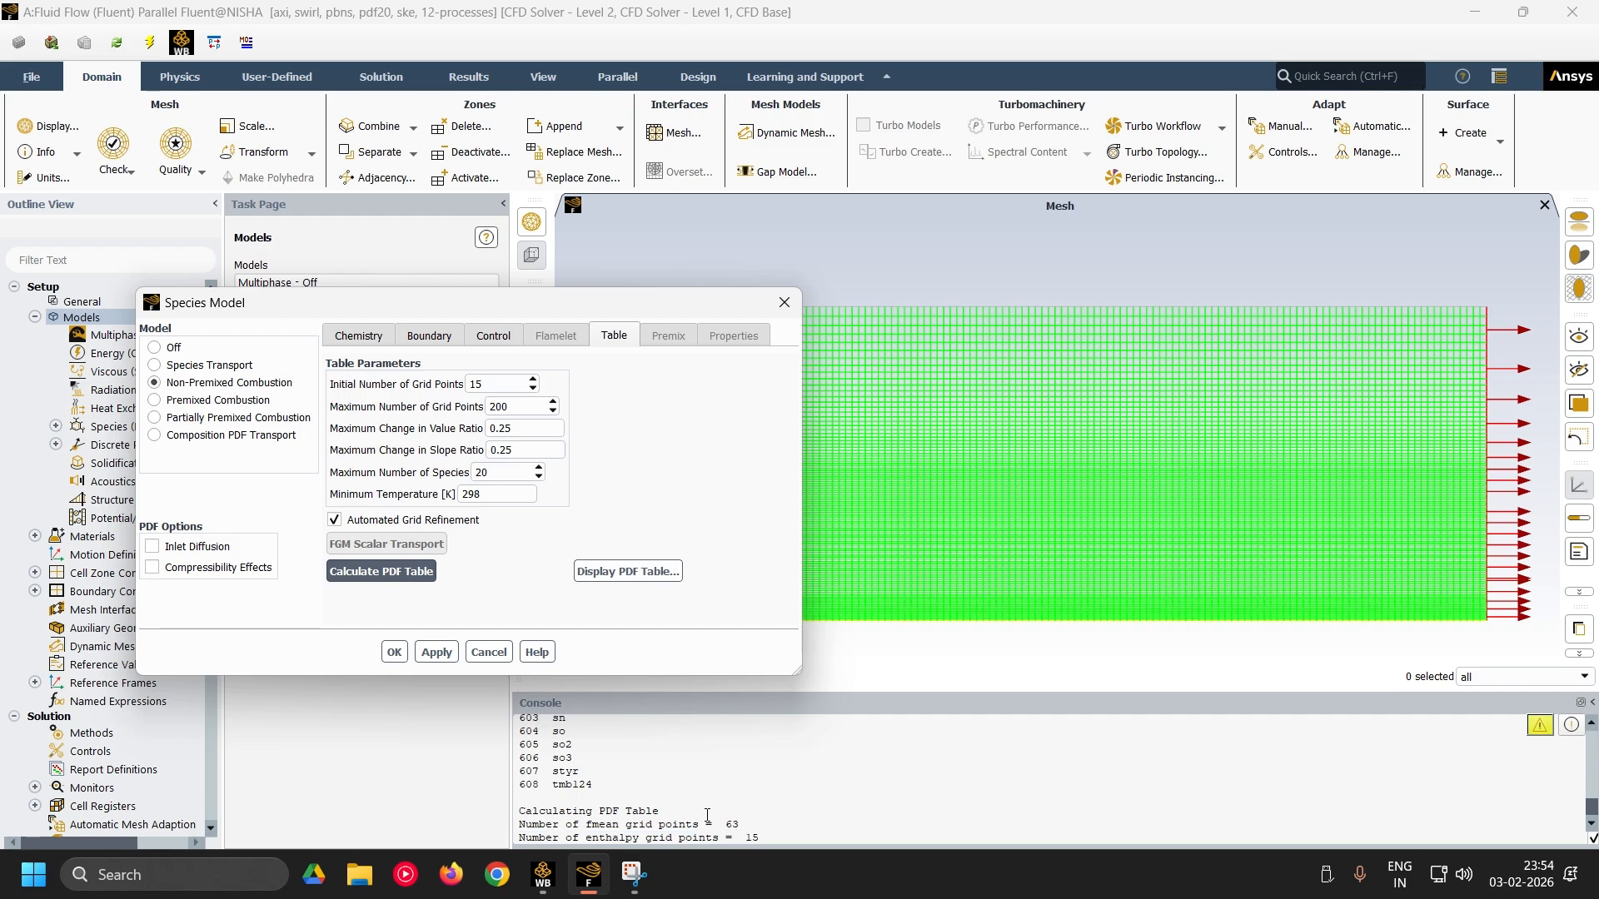
{"action": "scroll", "coordinate": [742, 817], "scroll_direction": "up", "scroll_amount": 1}
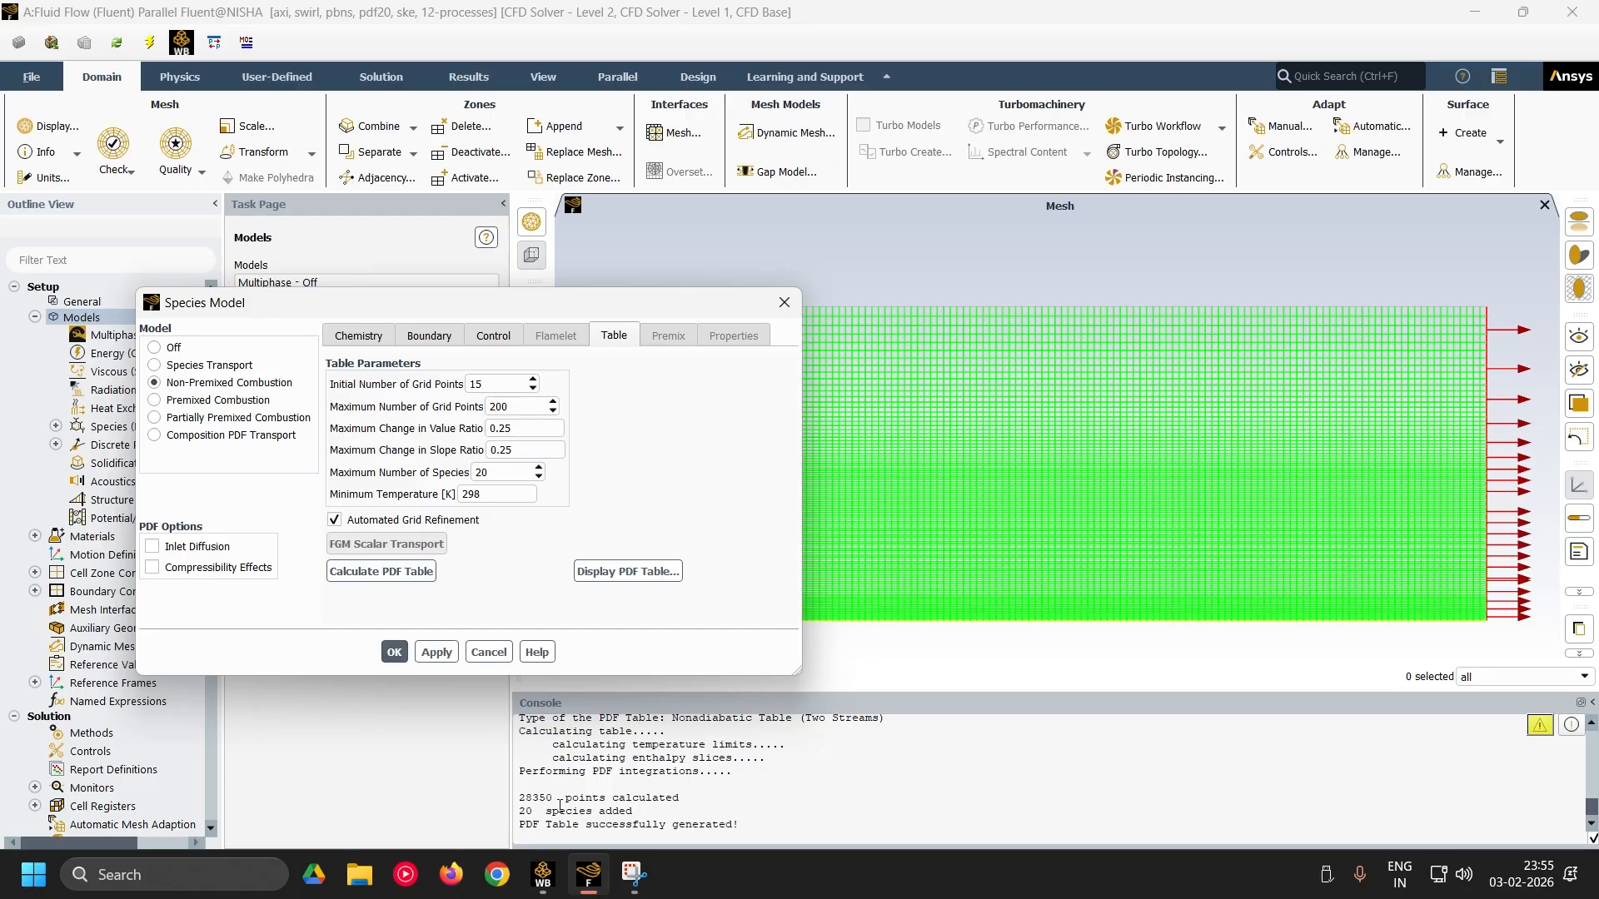
{"action": "left_click_drag", "start_coordinate": [519, 812], "coordinate": [592, 811]}
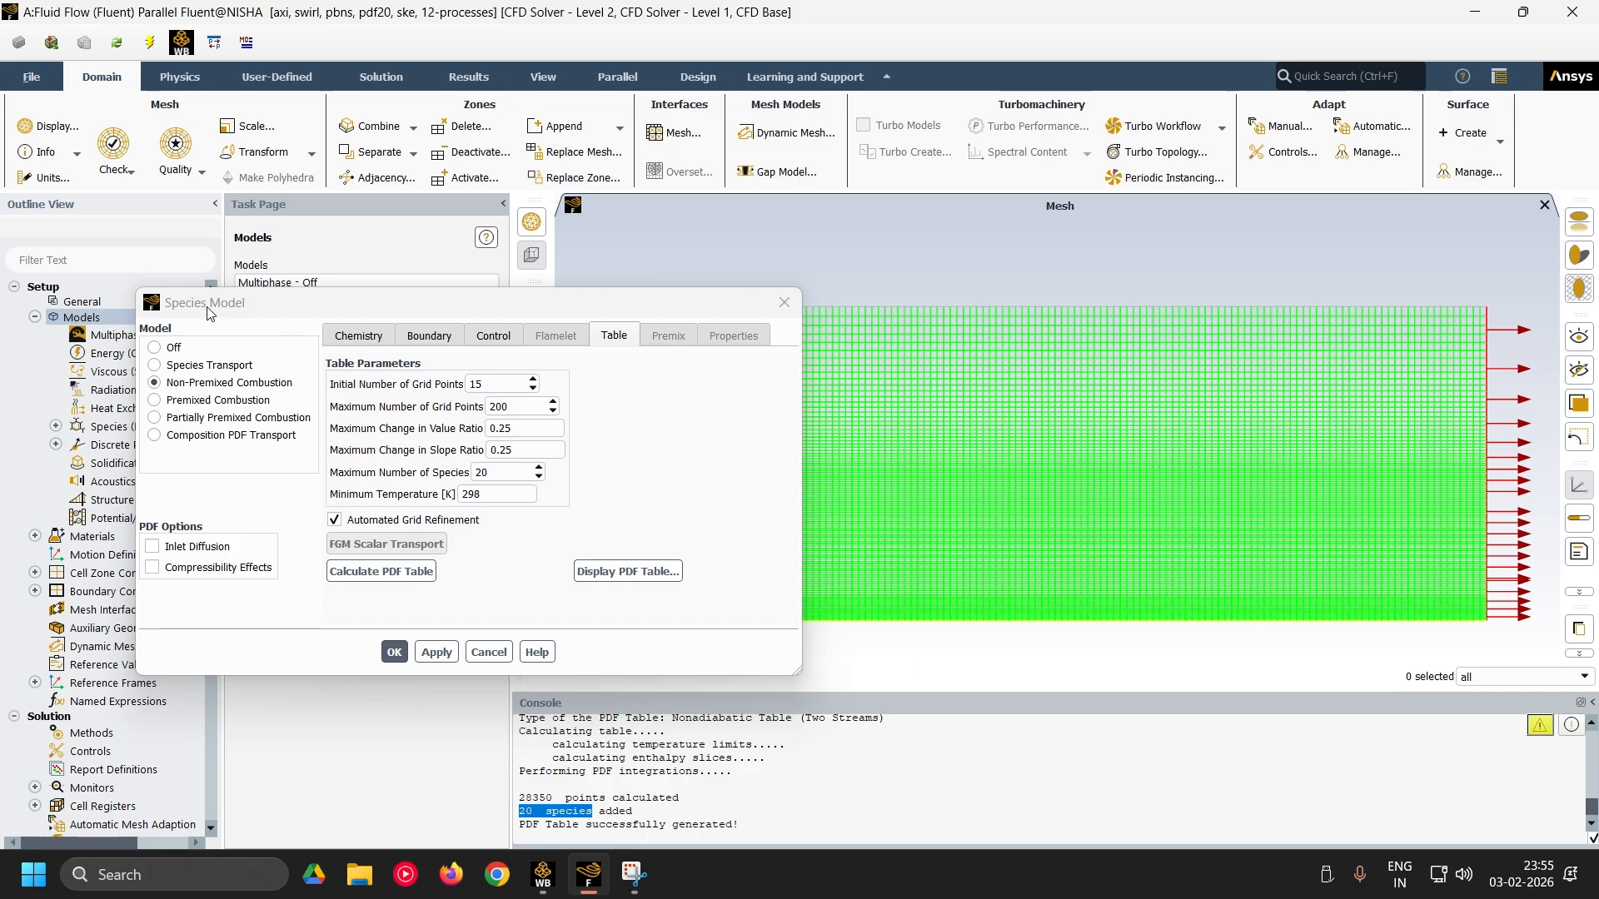
- Recheck the ch4 fuel fraction and the table parameters, and accept the Species Model settings
{"action": "left_click_drag", "start_coordinate": [208, 313], "coordinate": [253, 314]}
{"action": "left_click", "coordinate": [474, 334]}
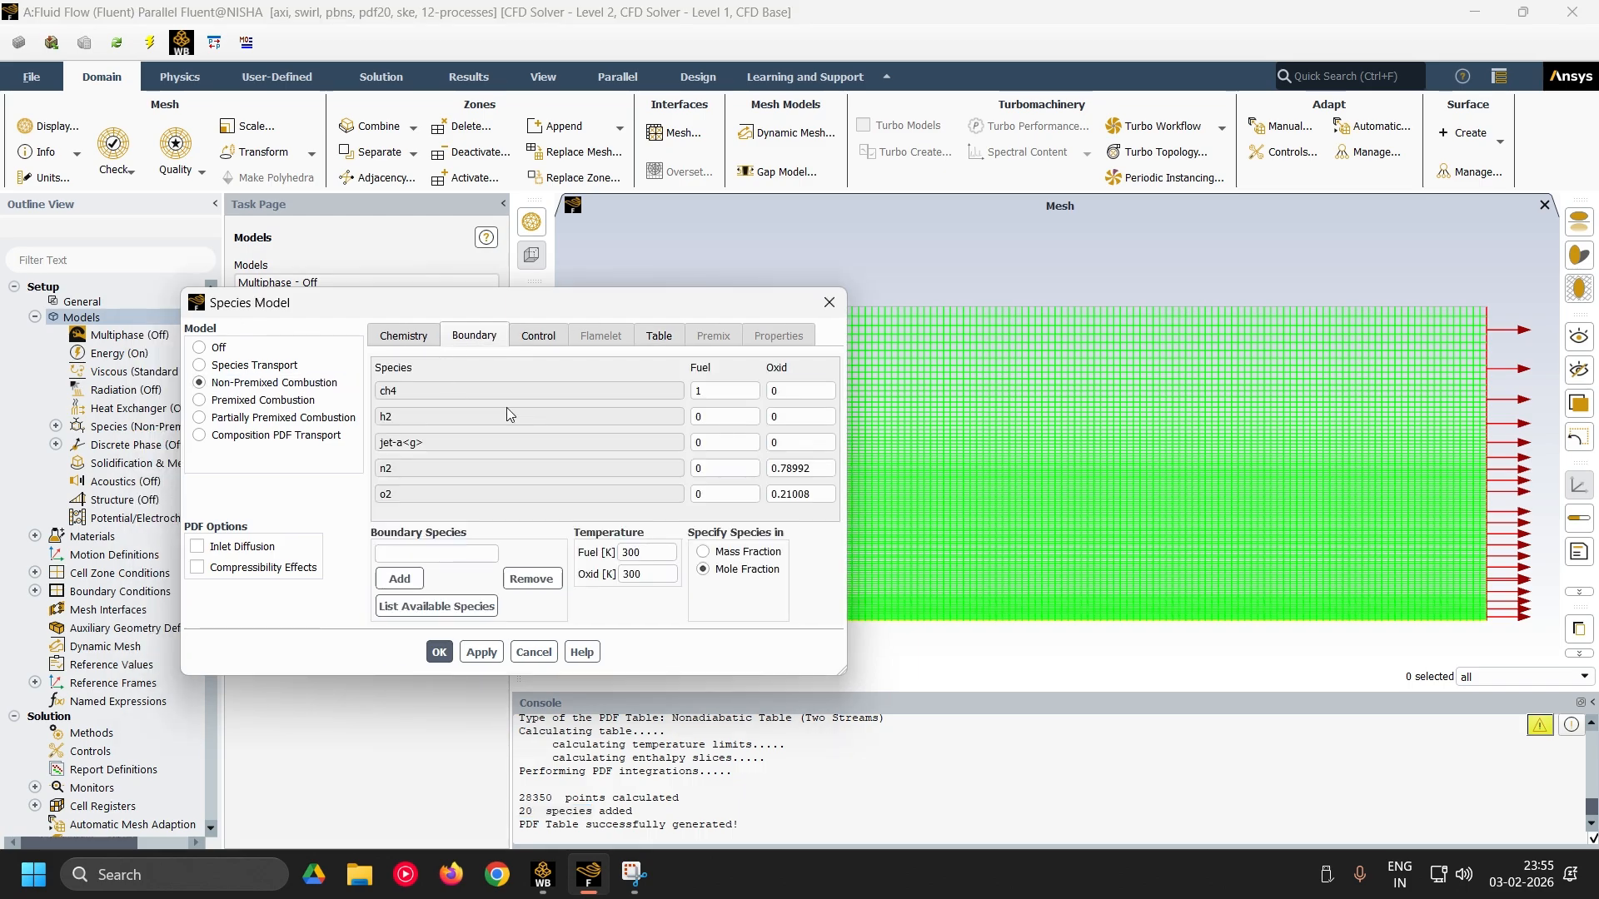
{"action": "double_click", "coordinate": [700, 392]}
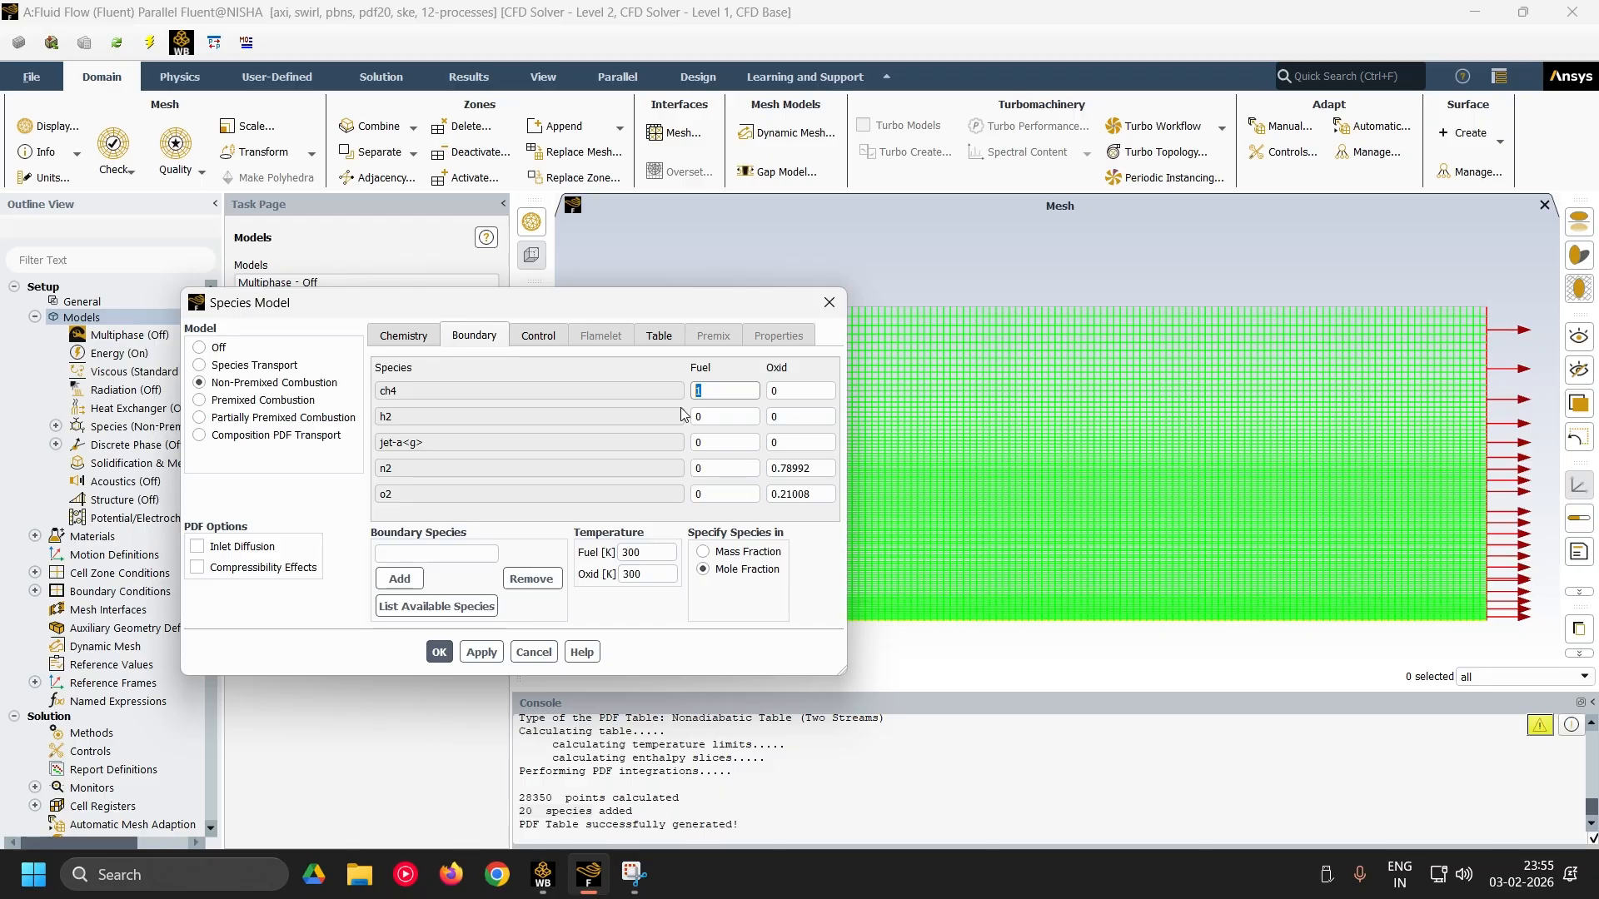
{"action": "left_click", "coordinate": [659, 336]}
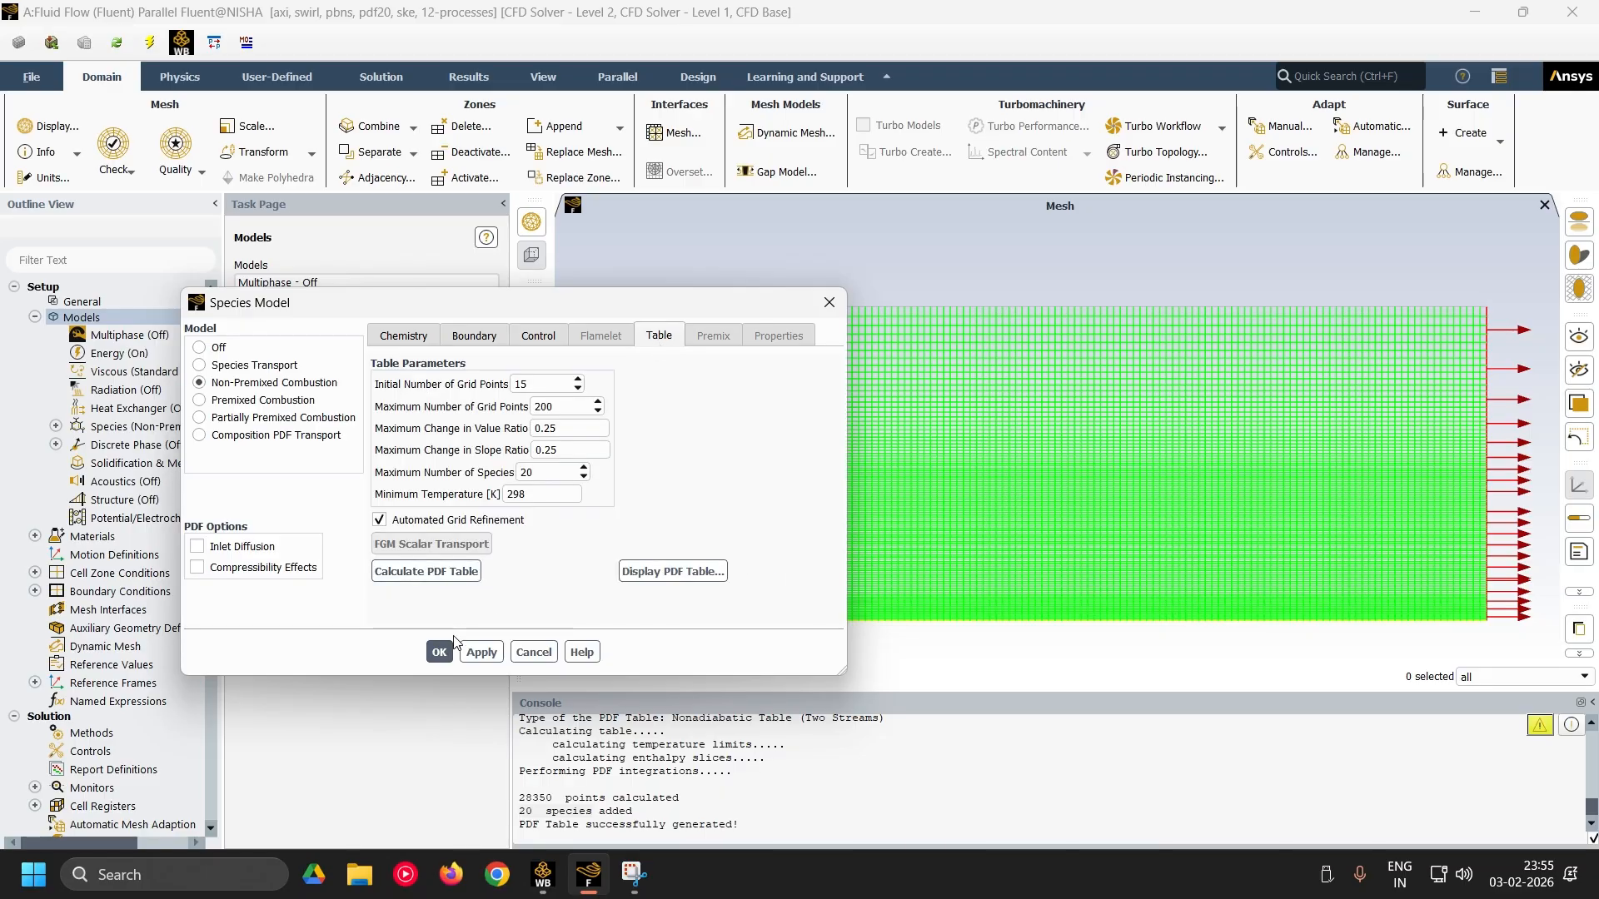
{"action": "left_click", "coordinate": [440, 652]}
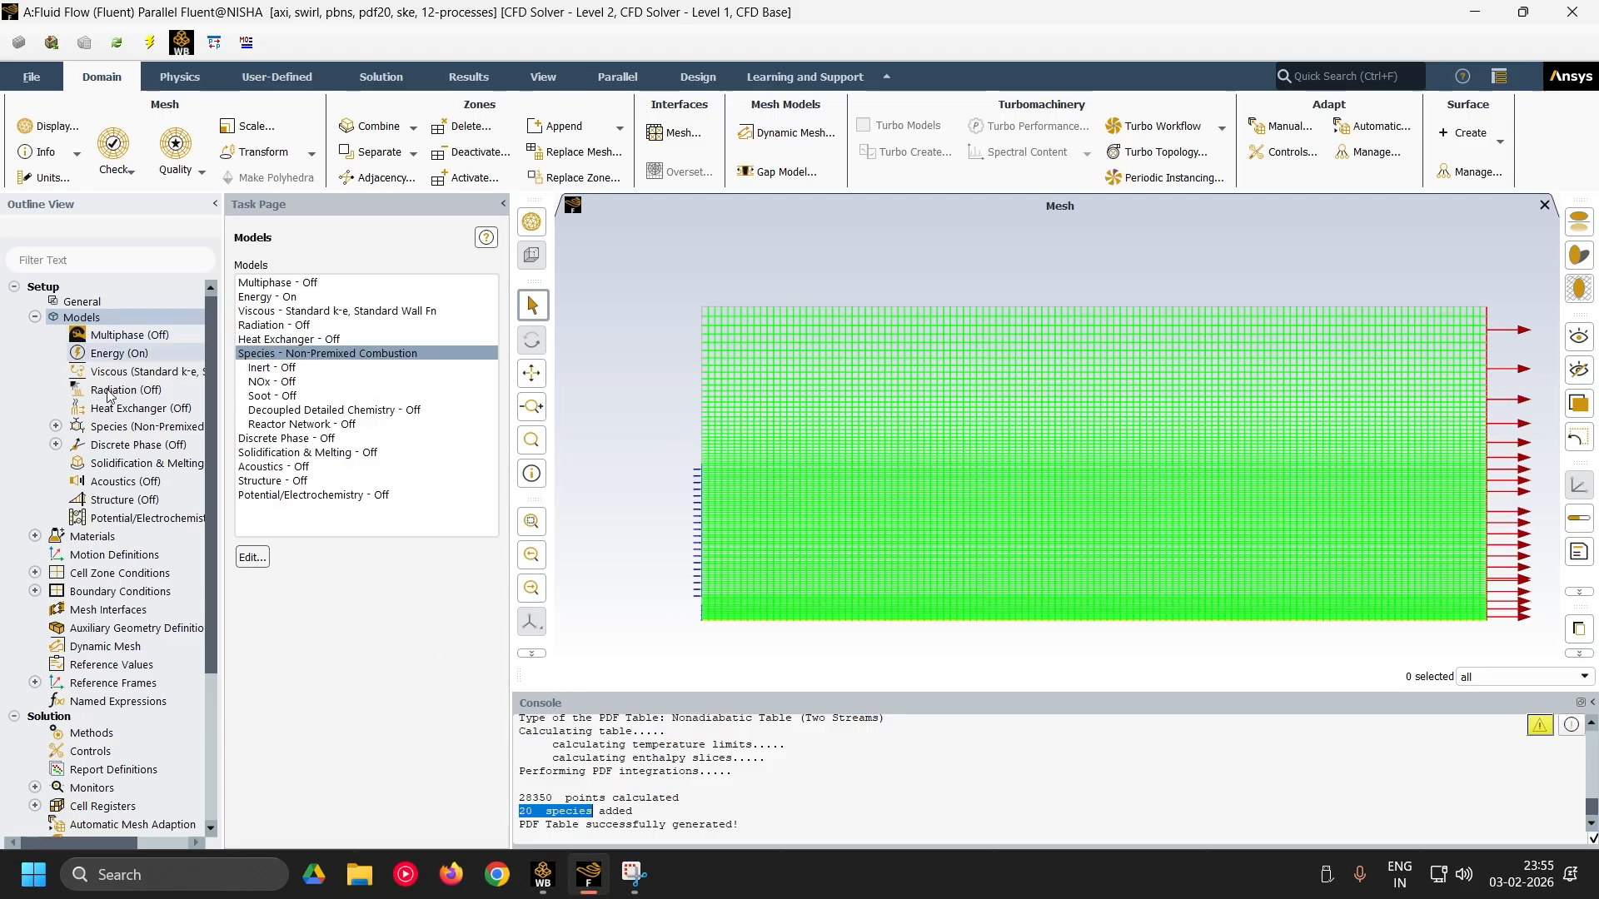
- Review the species contained in the pdf-mixture material and collapse the materials branch
{"action": "double_click", "coordinate": [83, 536]}
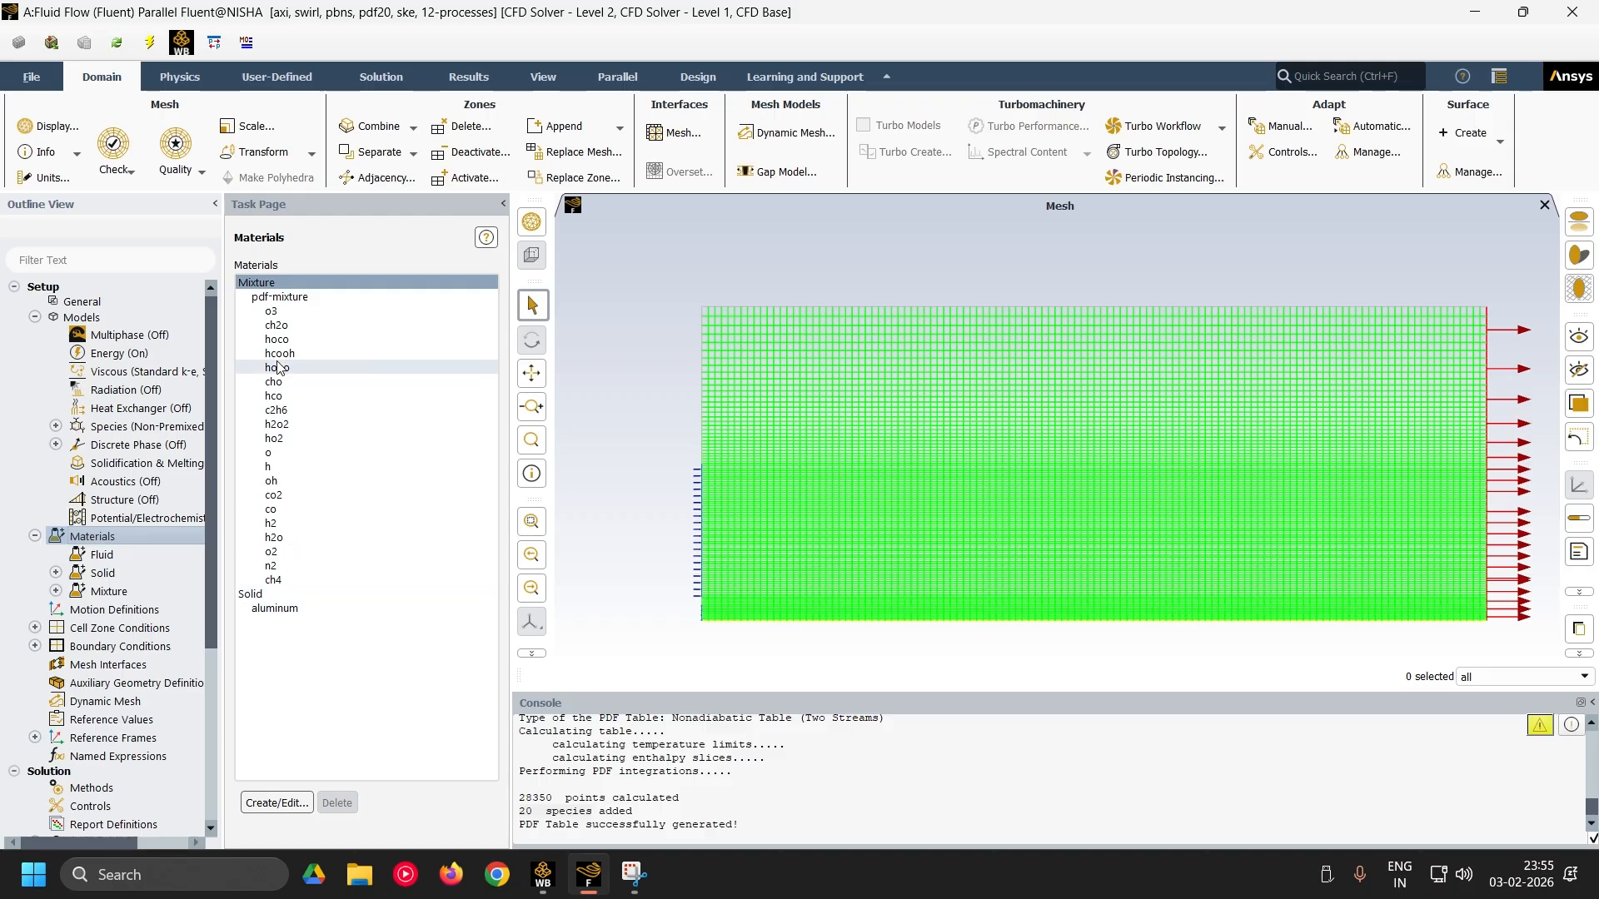
{"action": "left_click", "coordinate": [292, 298]}
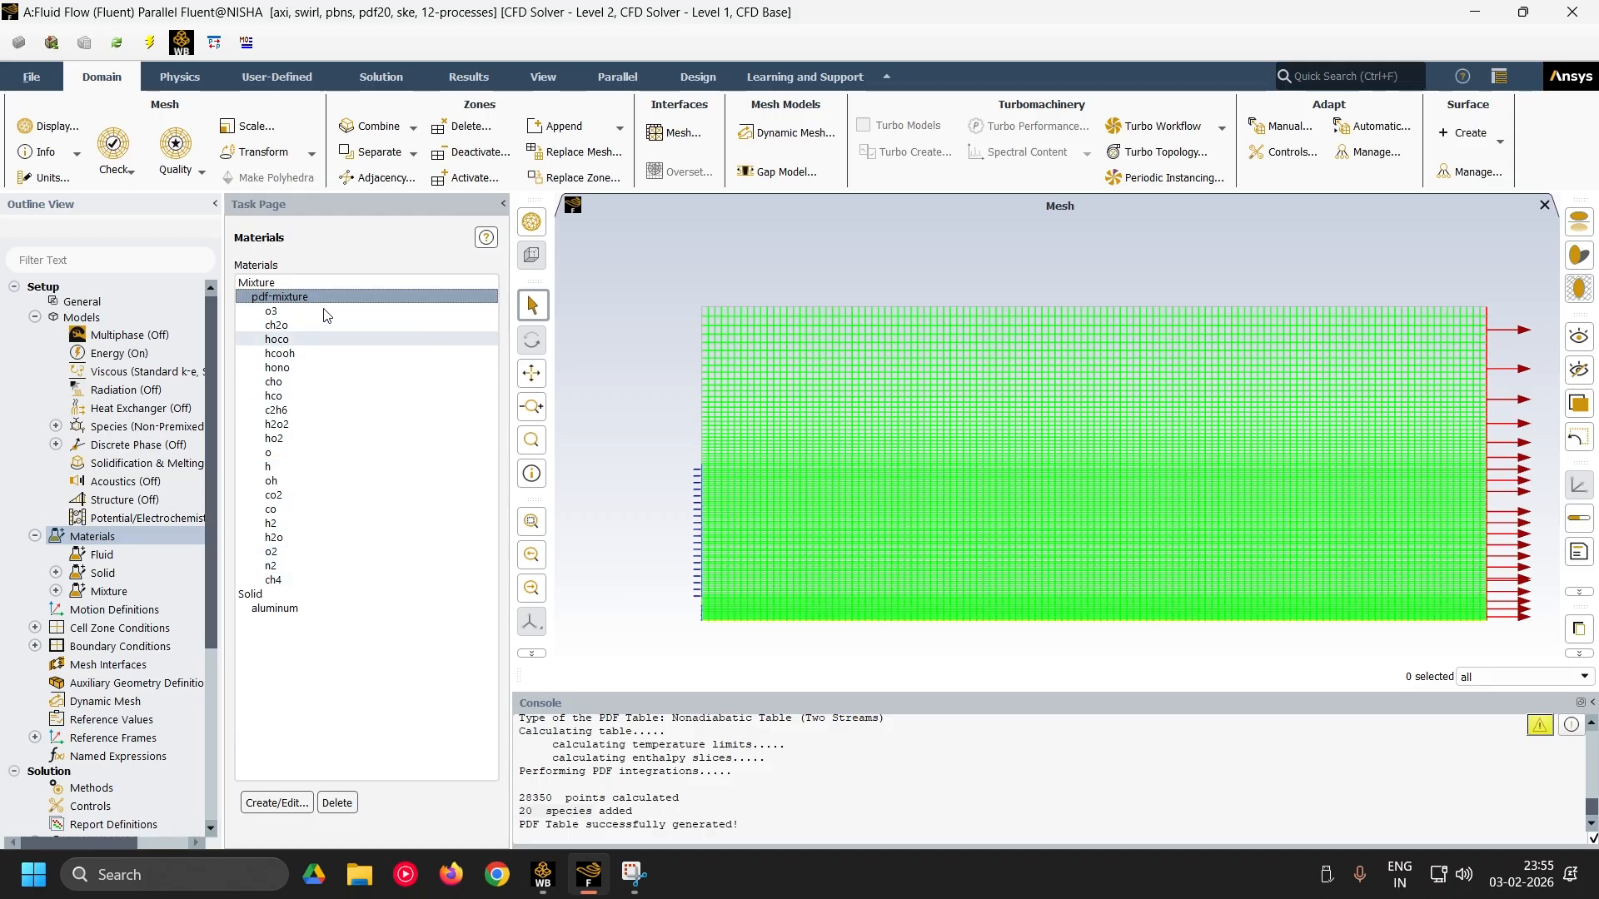
{"action": "left_click", "coordinate": [34, 537]}
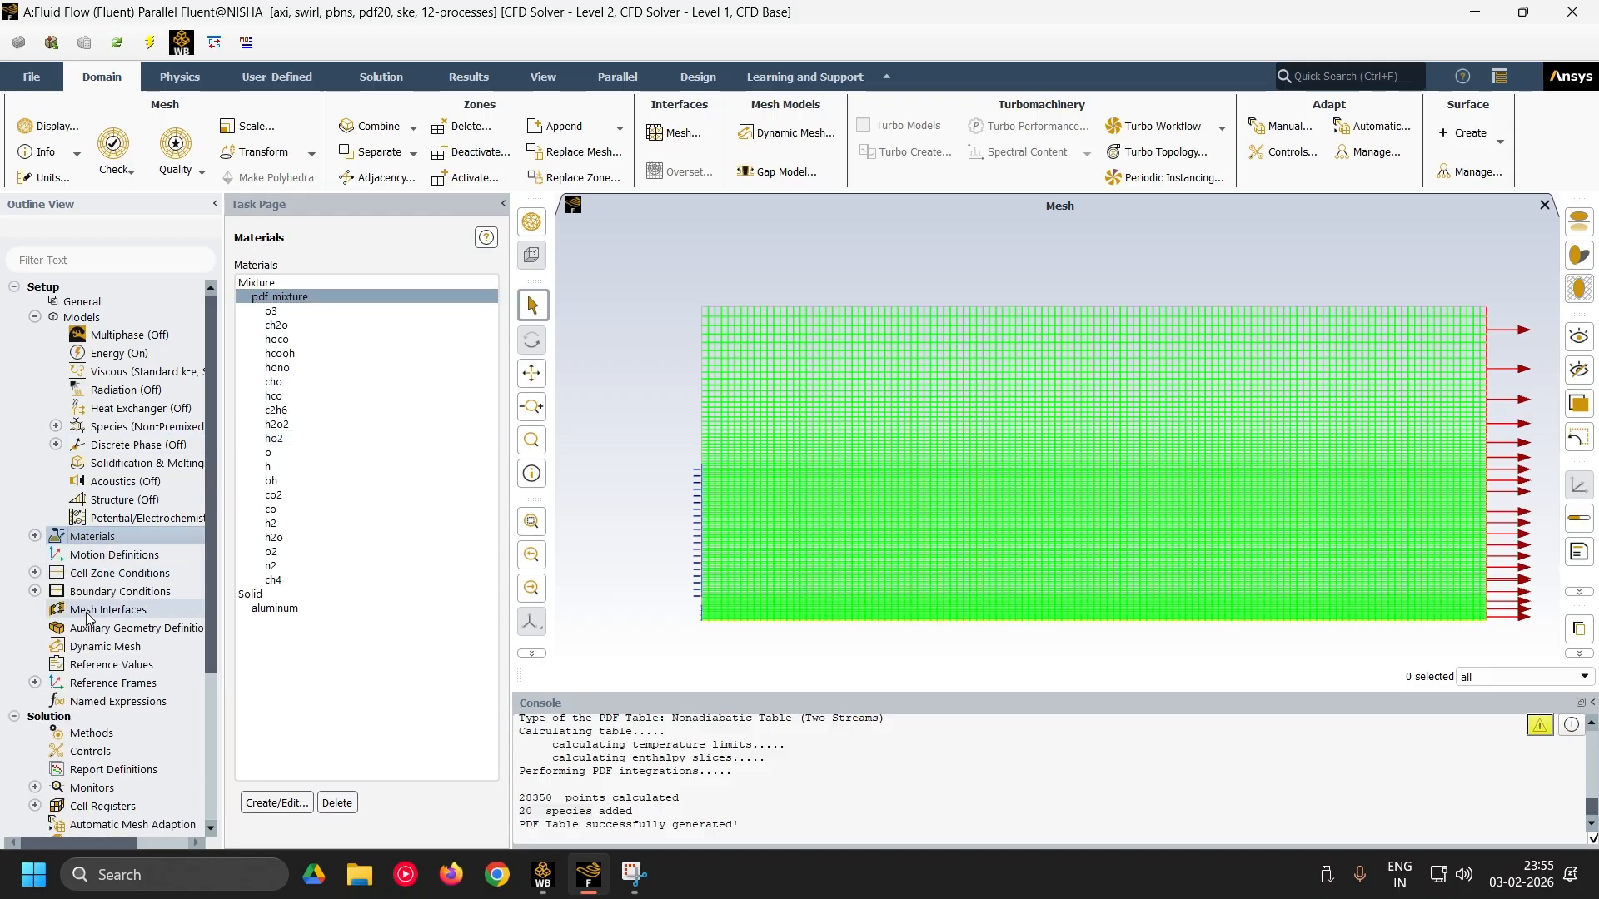
- Set the airinlet swirl velocity to 15 m/s and review its temperature and mixture fraction settings
{"action": "double_click", "coordinate": [125, 591]}
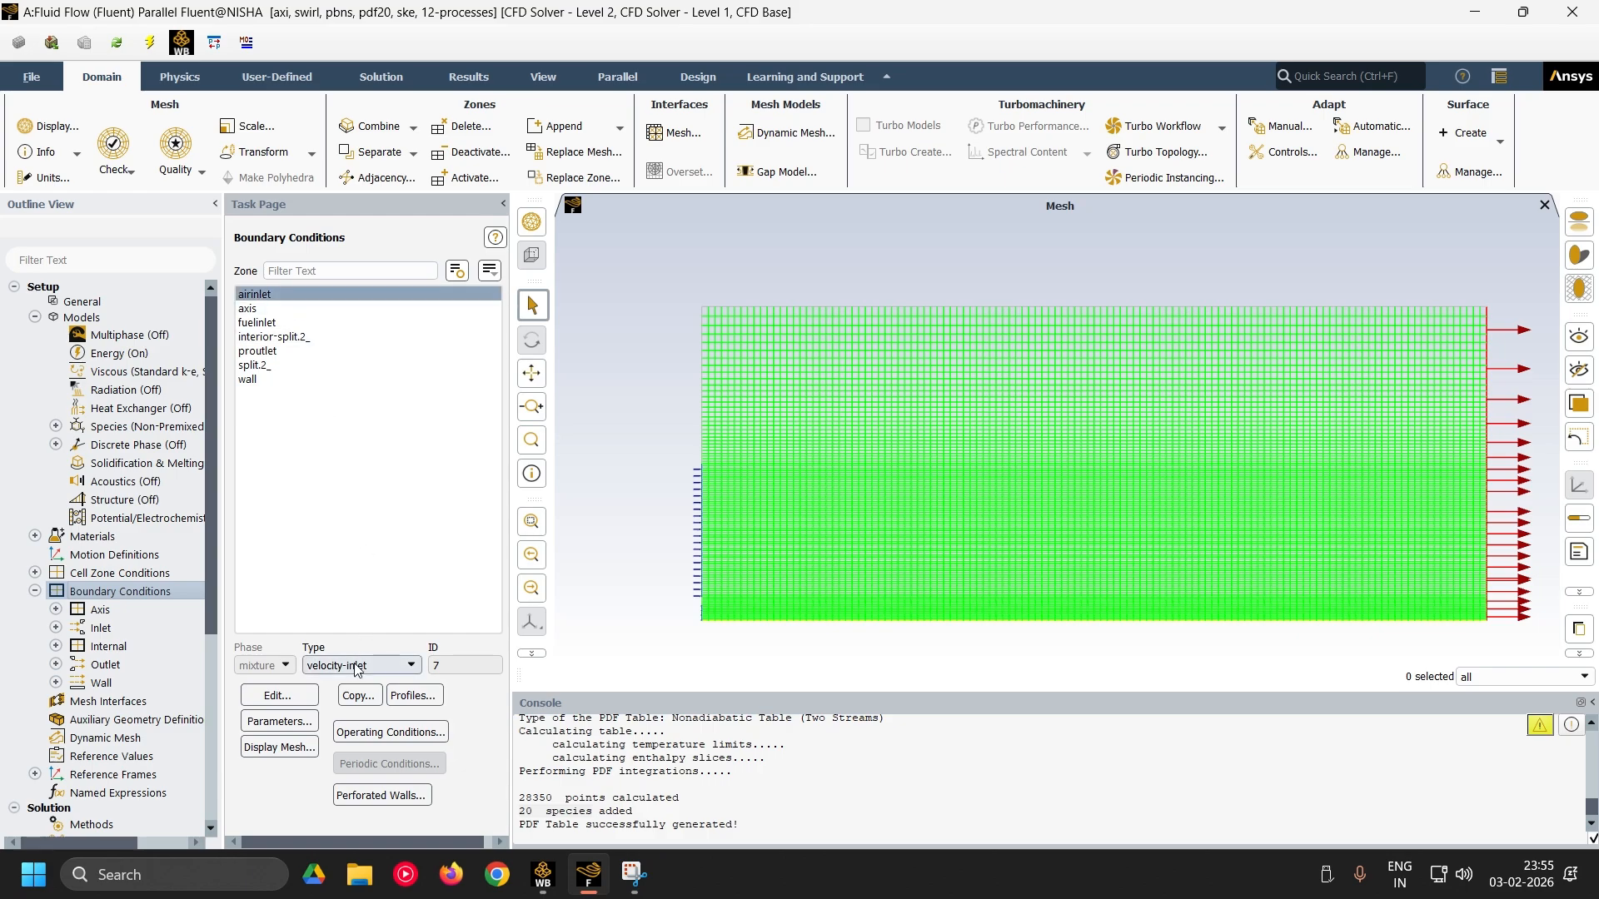
{"action": "left_click", "coordinate": [280, 698]}
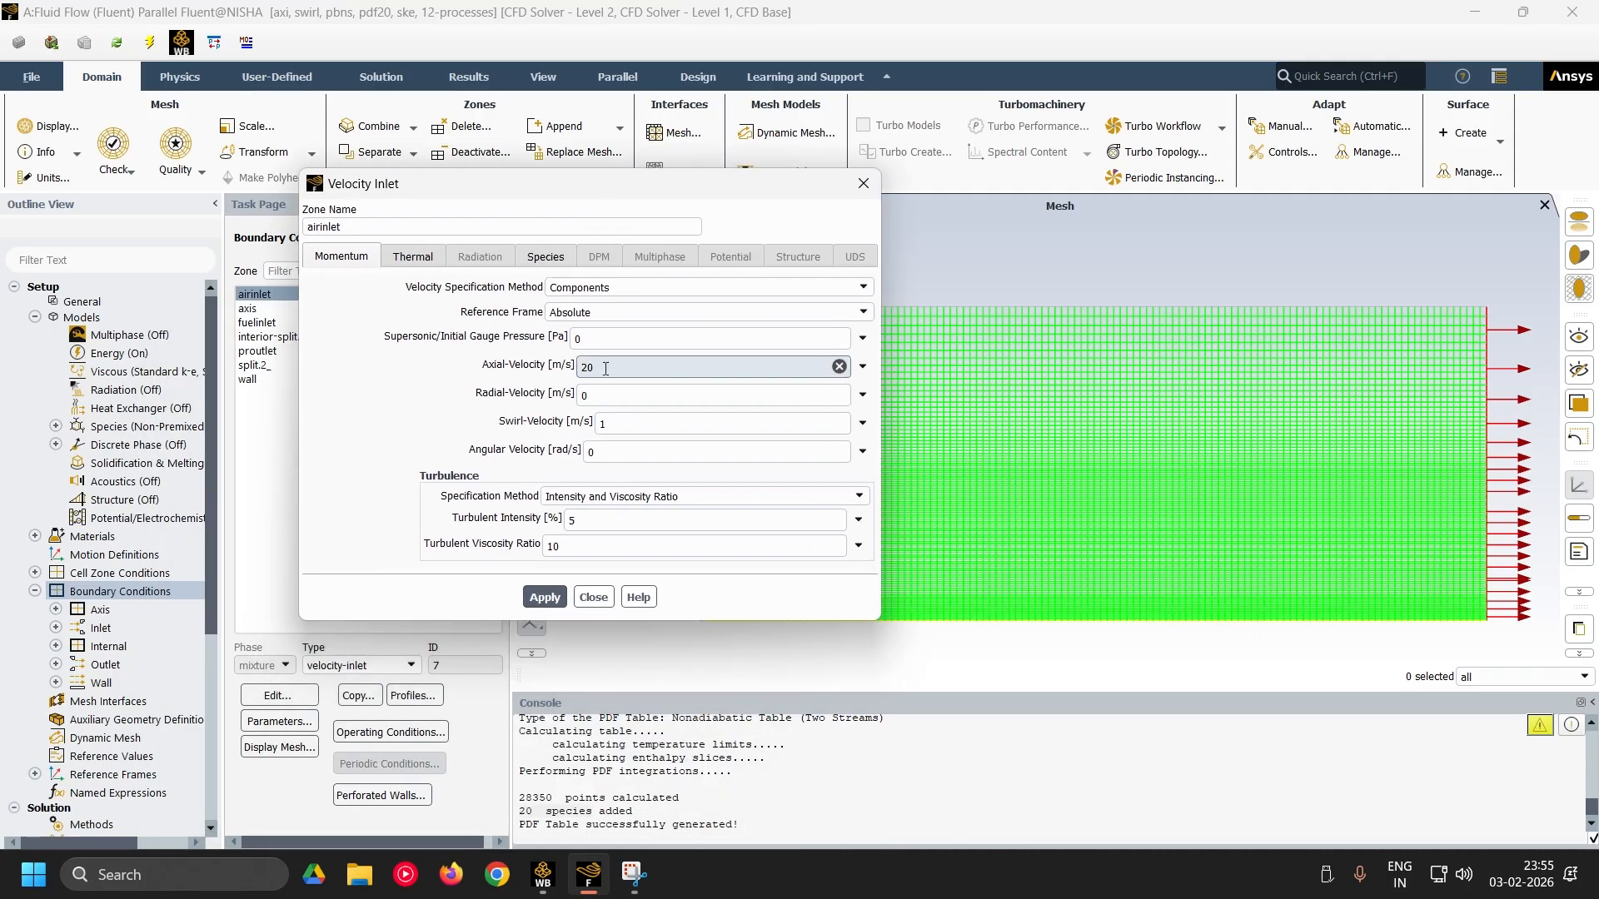
{"action": "left_click", "coordinate": [619, 425]}
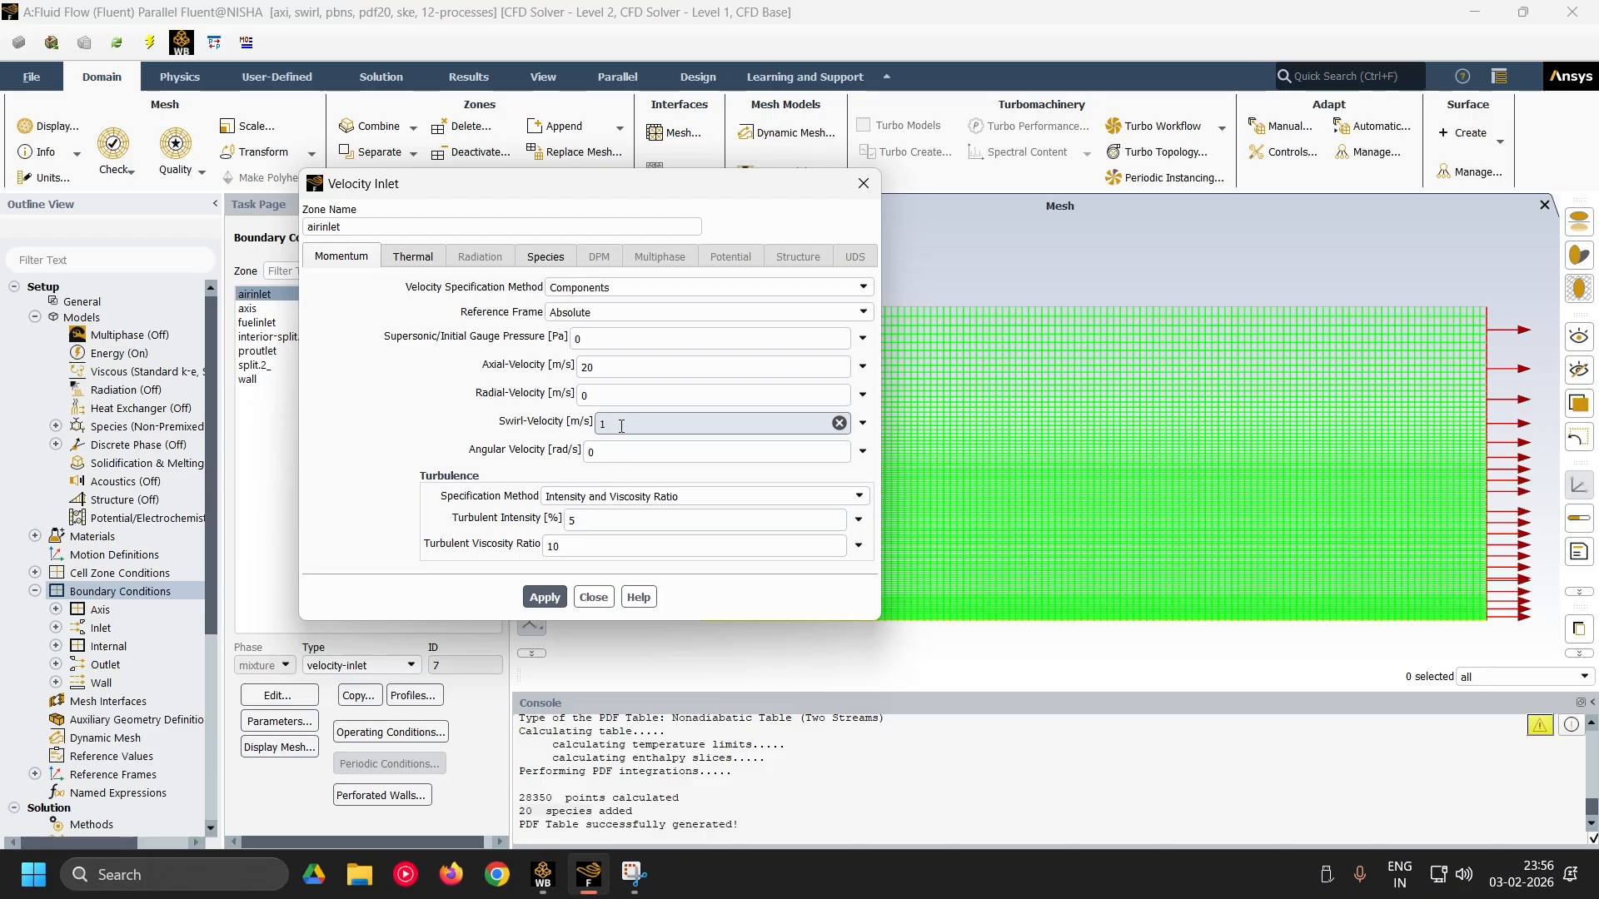
{"action": "type", "text": "5"}
{"action": "left_click", "coordinate": [413, 258]}
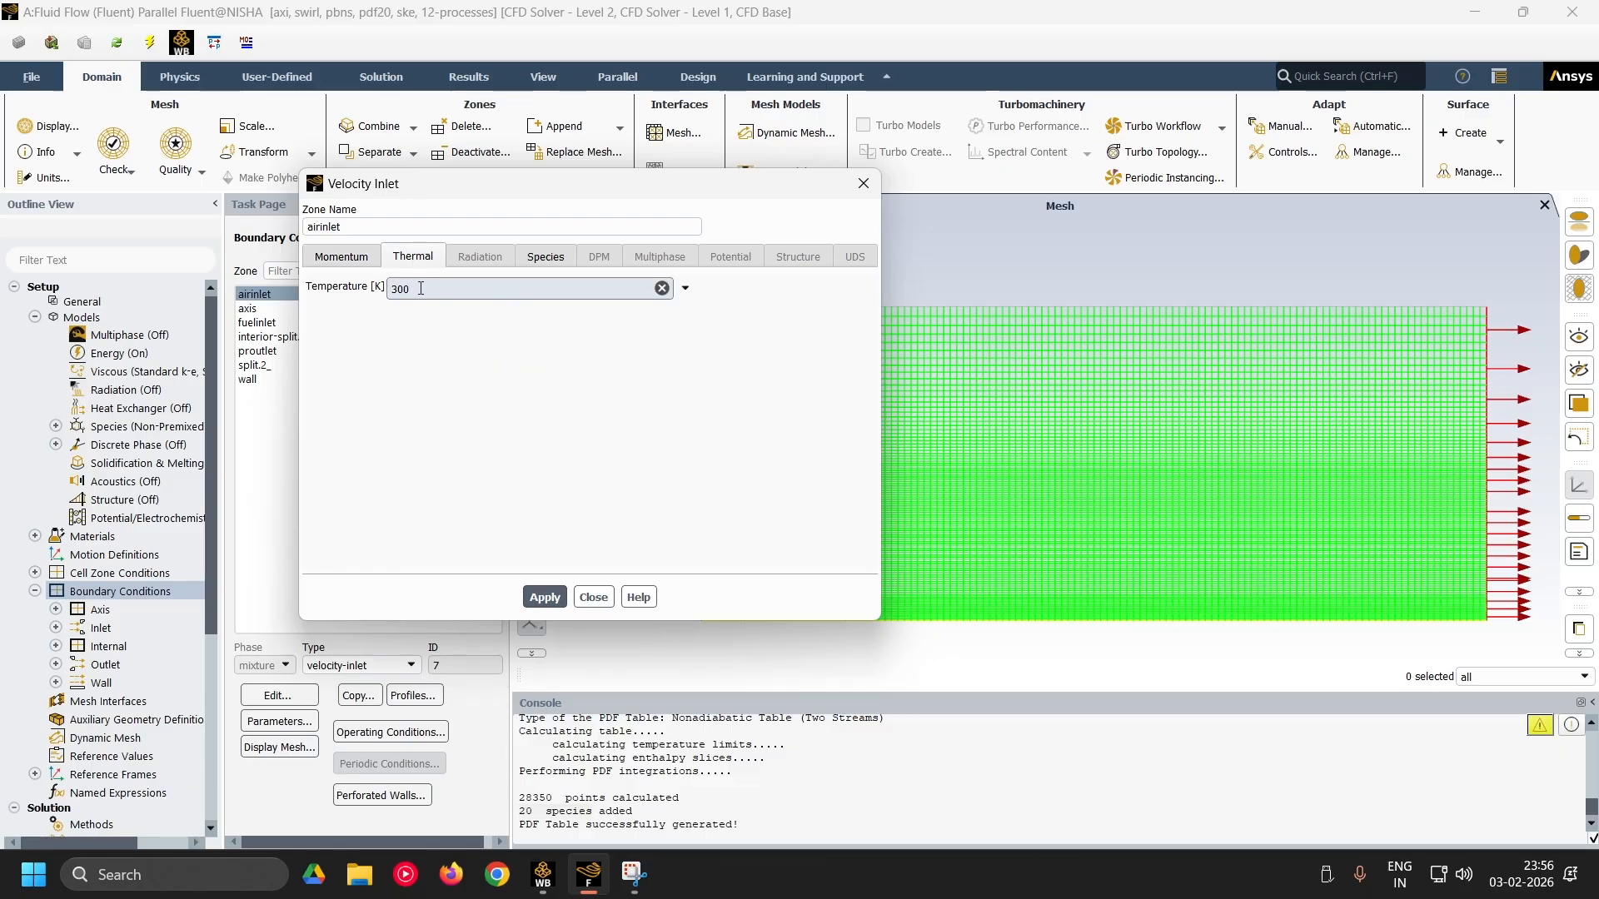
{"action": "left_click", "coordinate": [547, 258]}
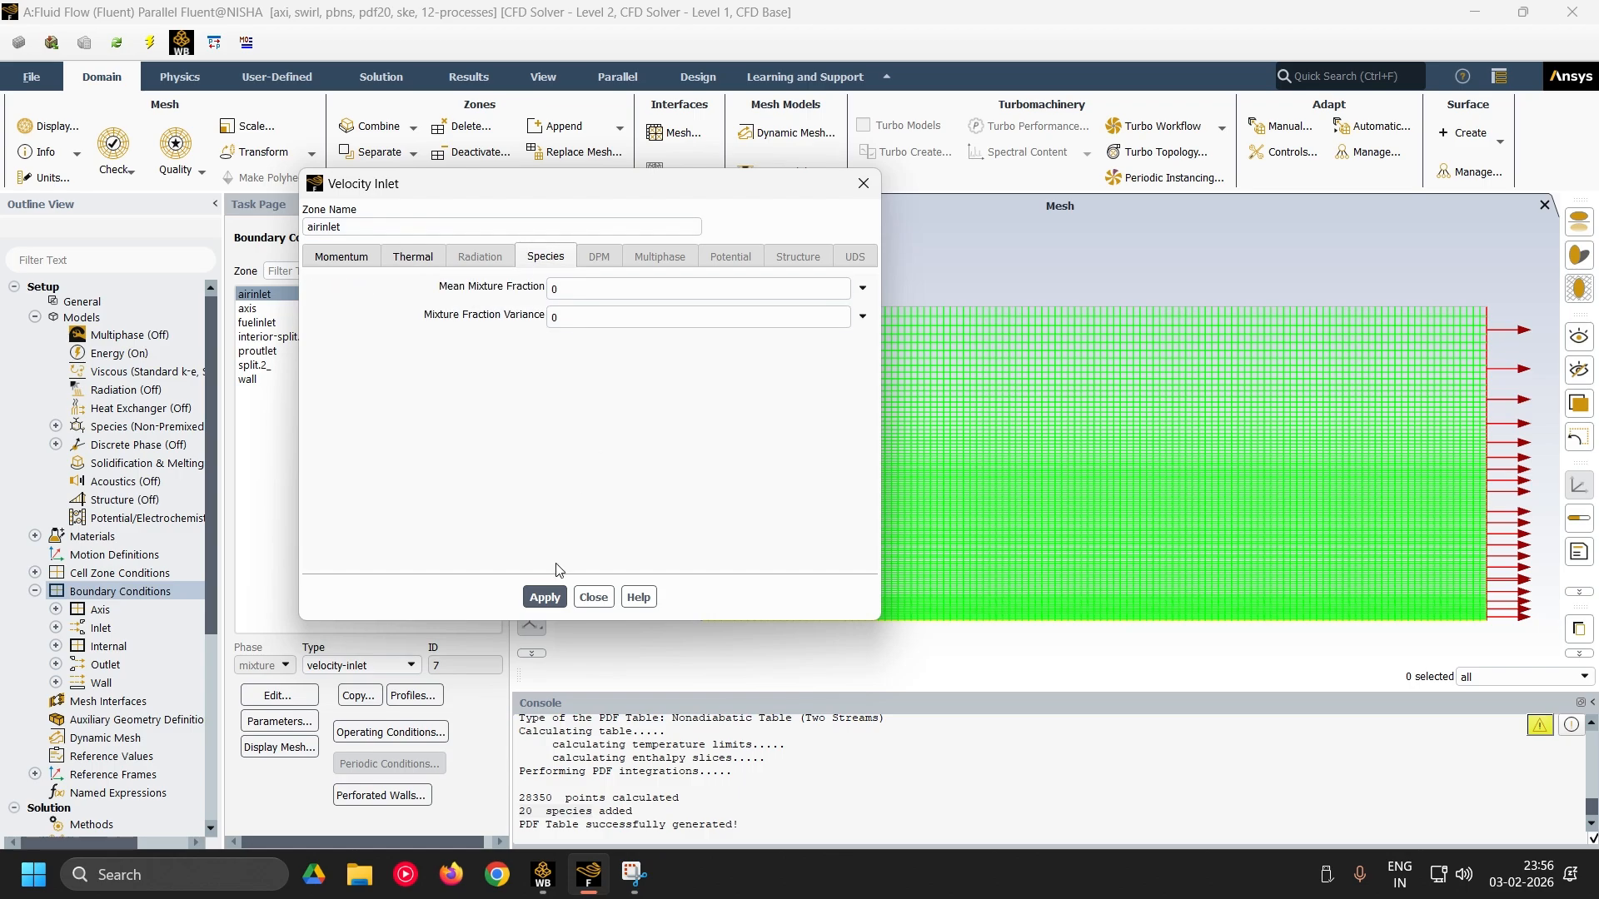
{"action": "left_click", "coordinate": [593, 598]}
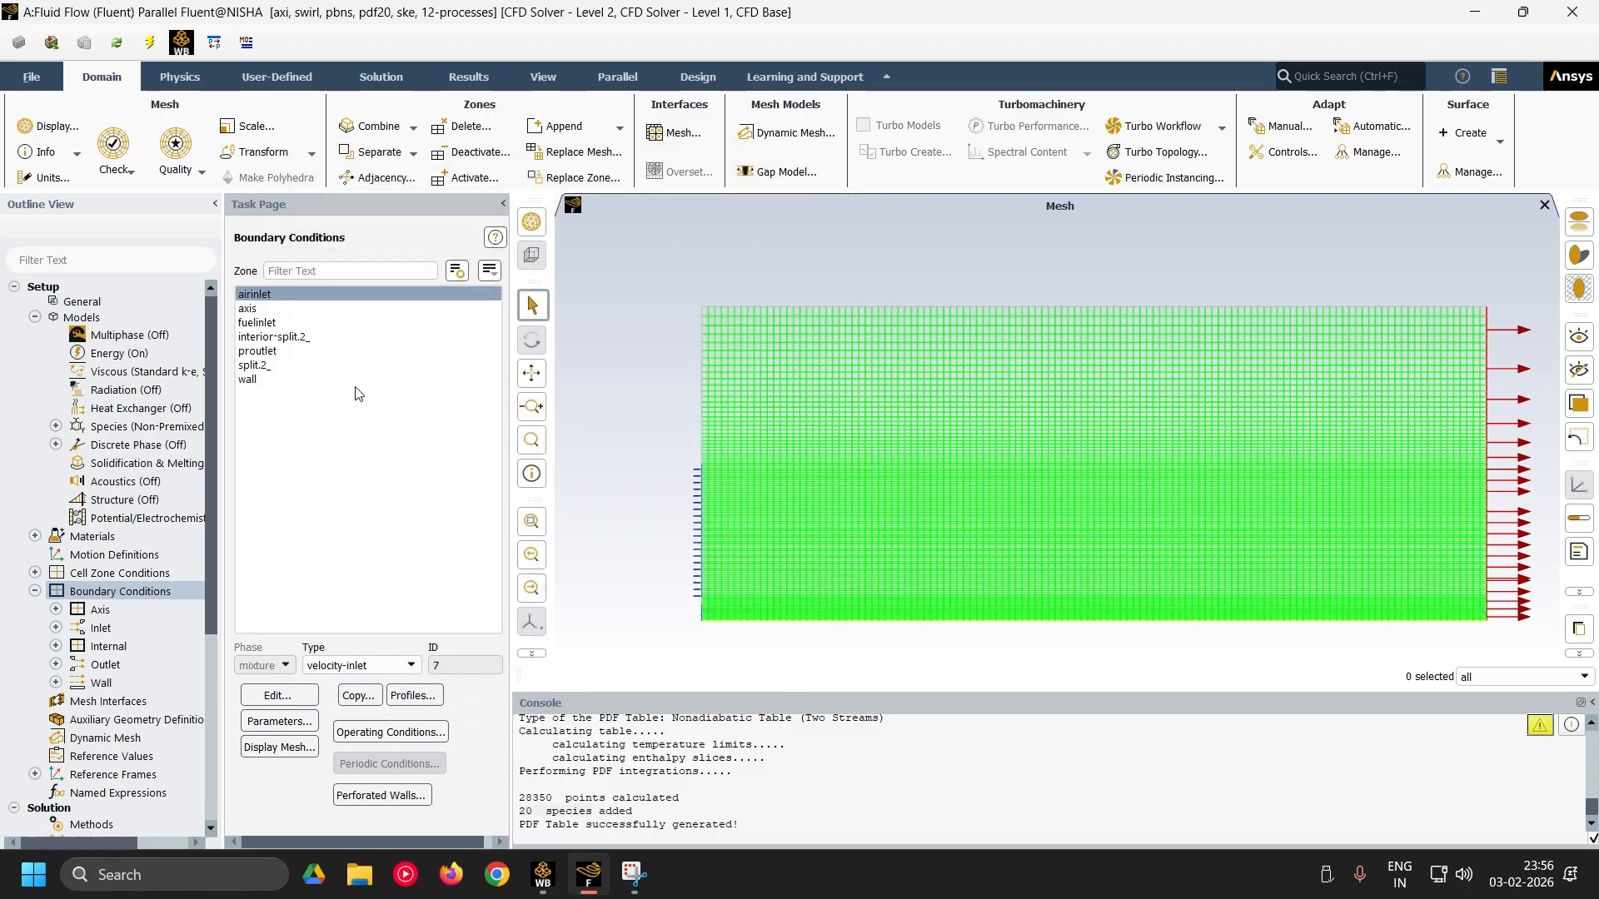
- Review and apply the fuelinlet velocity, temperature and mixture fraction settings, and check the proutlet and axis zone types
{"action": "left_click", "coordinate": [280, 323]}
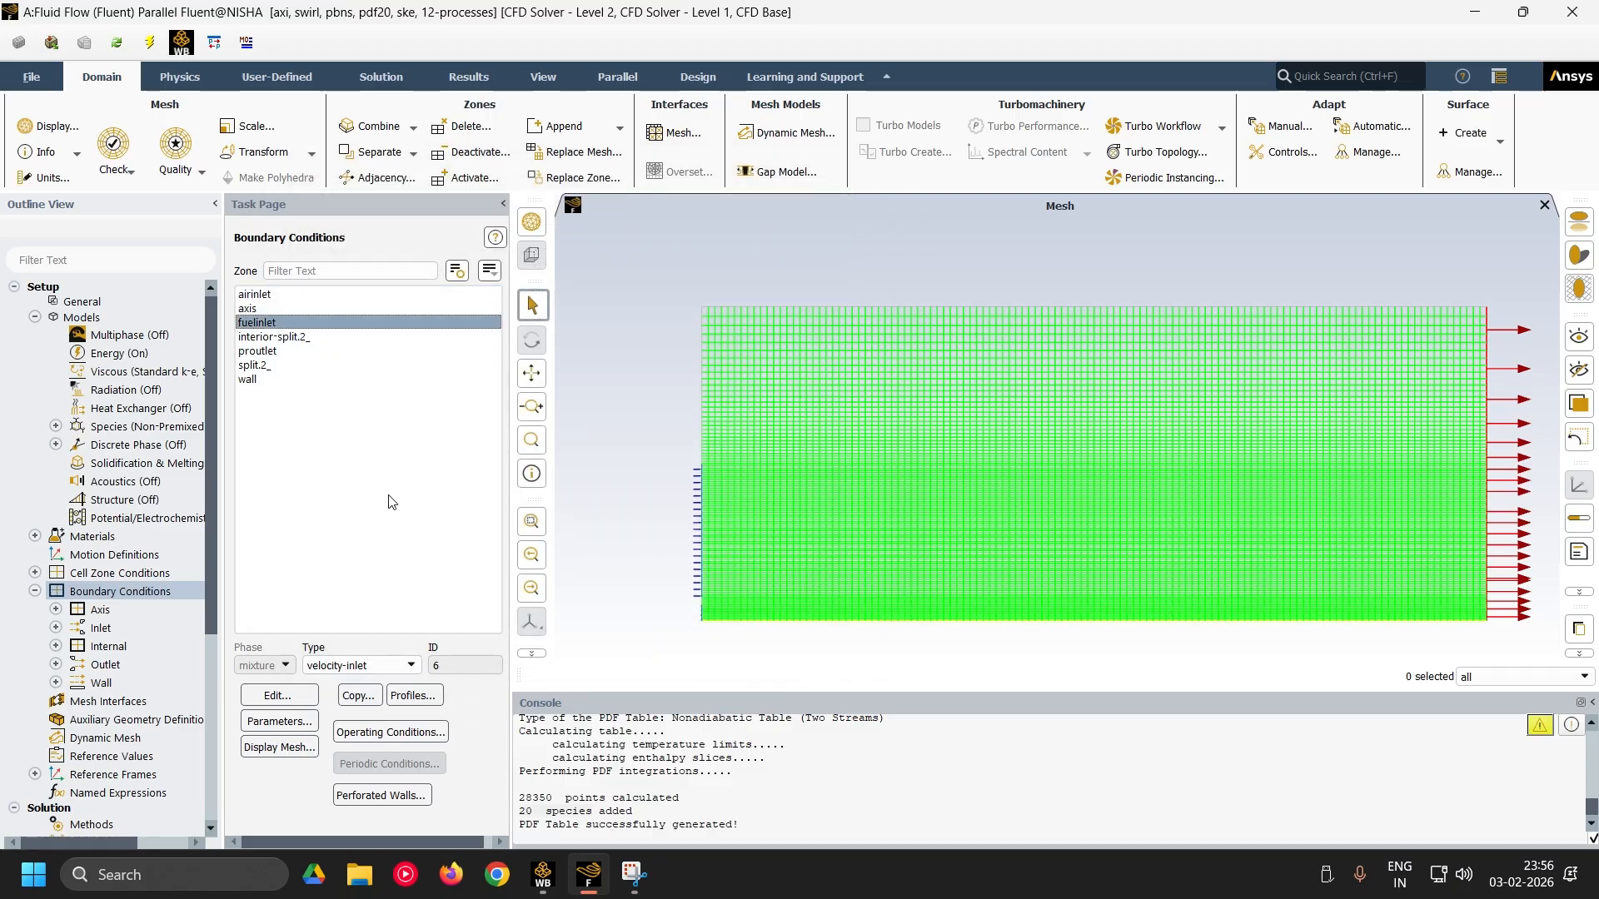
{"action": "left_click", "coordinate": [277, 695]}
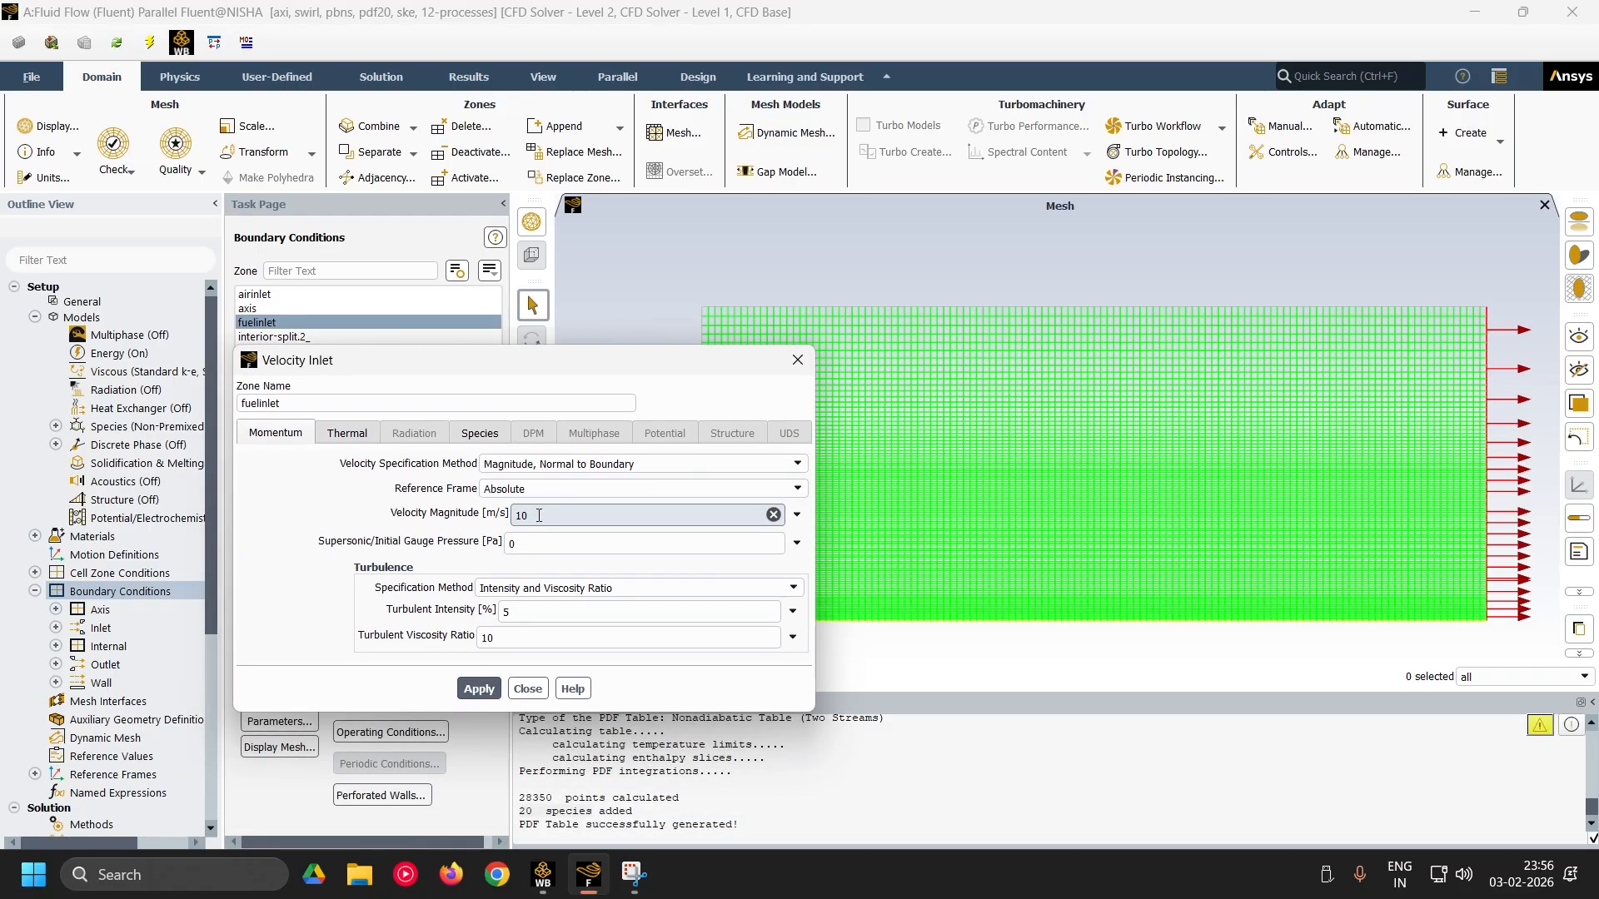
{"action": "double_click", "coordinate": [534, 515]}
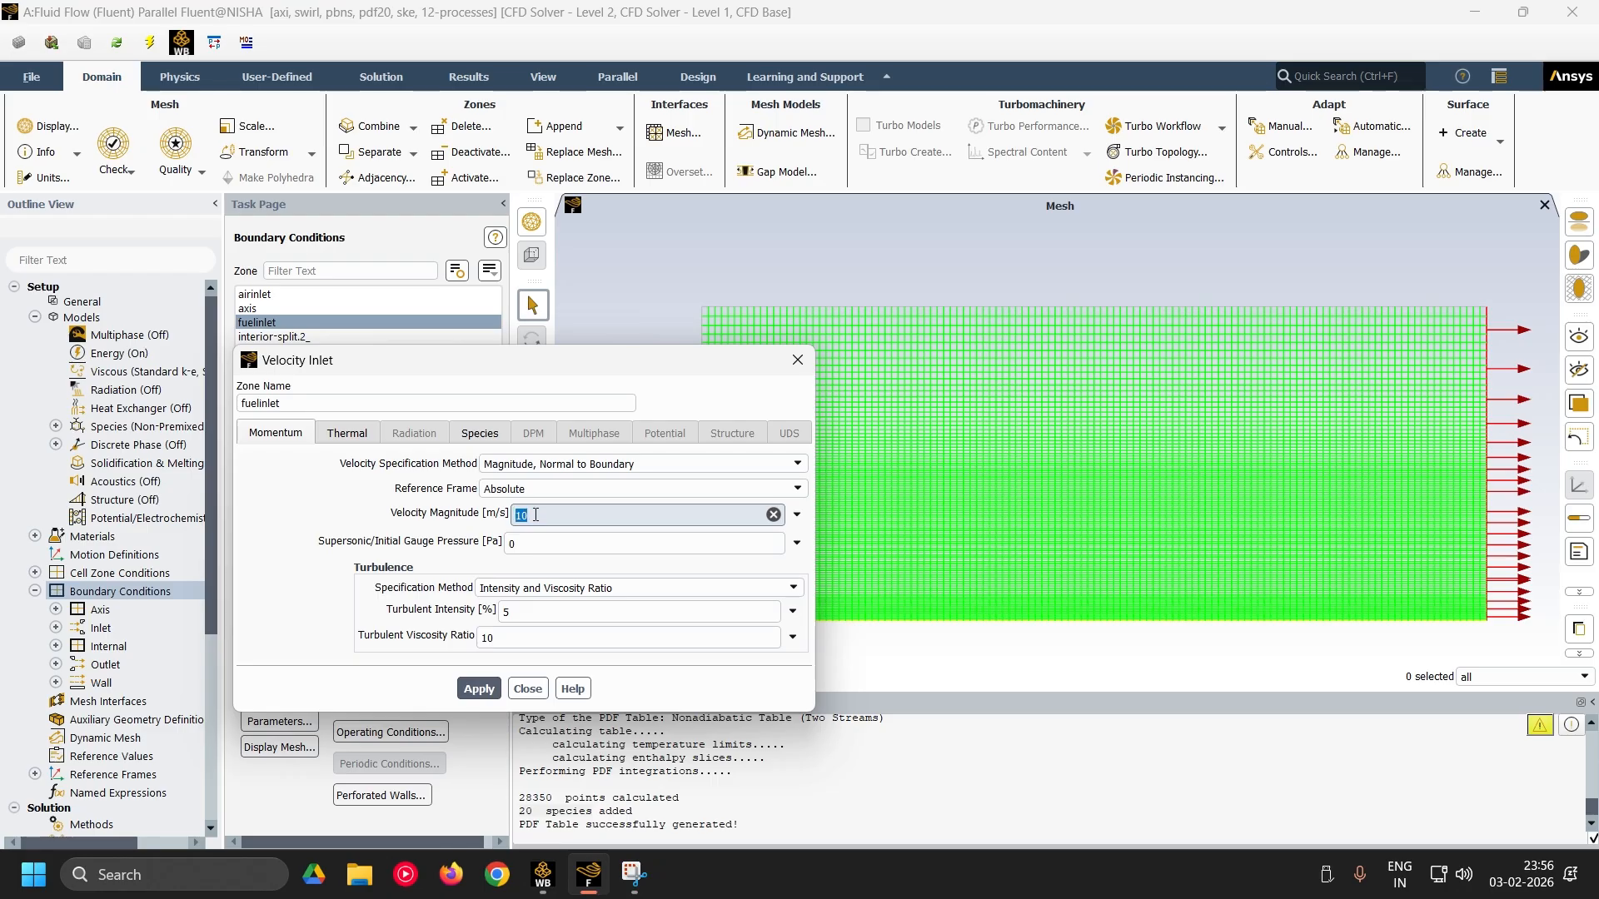
{"action": "left_click", "coordinate": [341, 434]}
{"action": "double_click", "coordinate": [346, 465]}
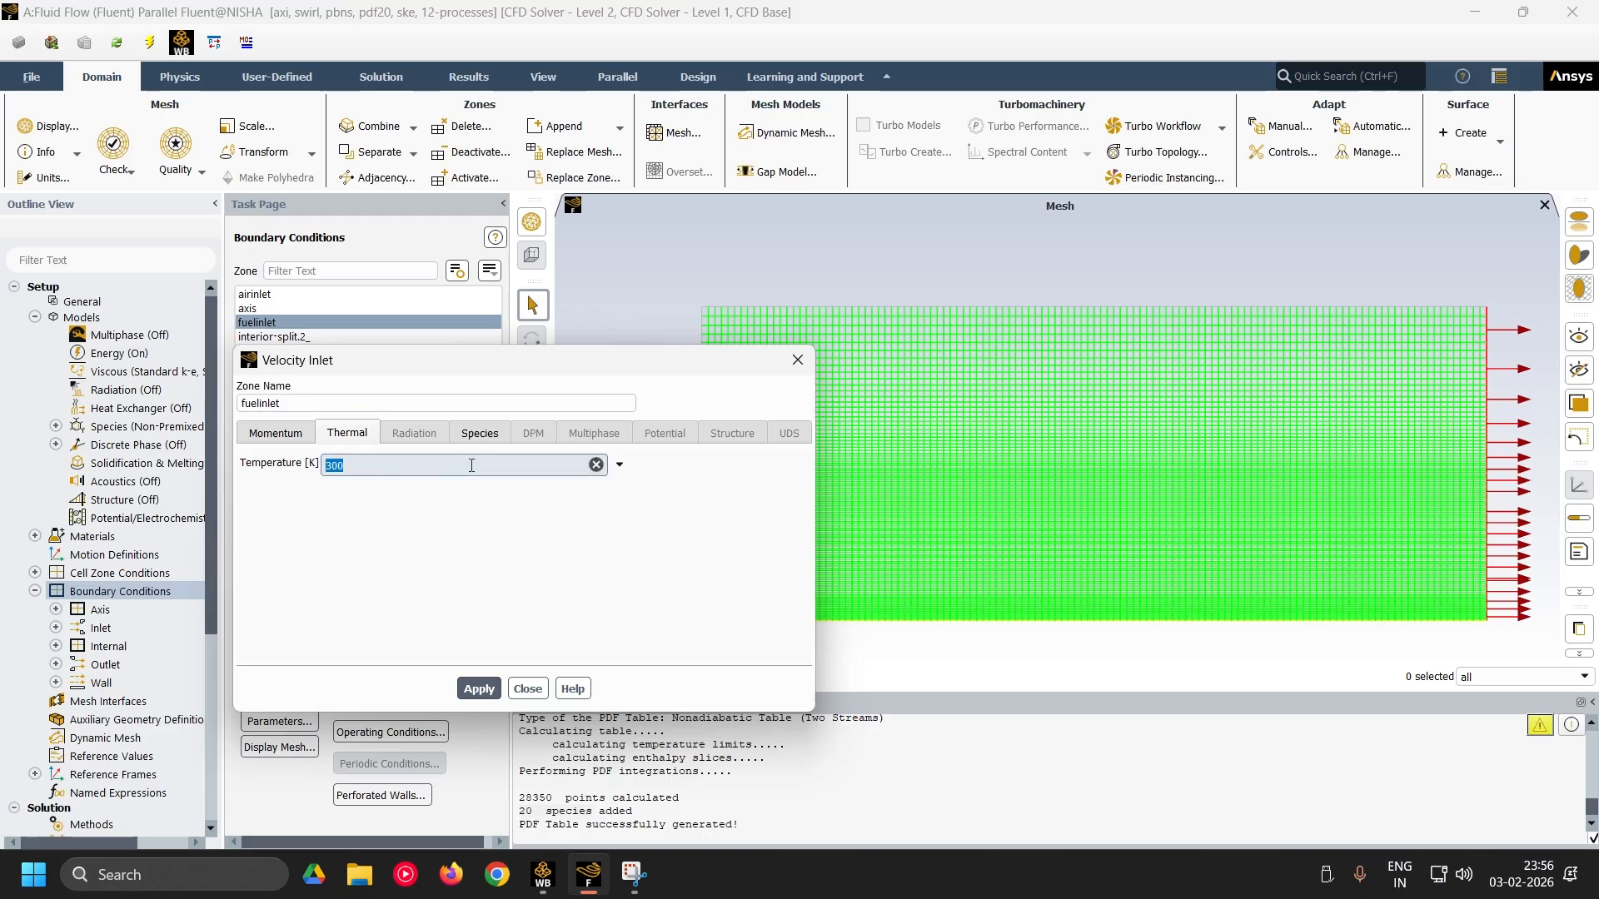
{"action": "left_click", "coordinate": [480, 433]}
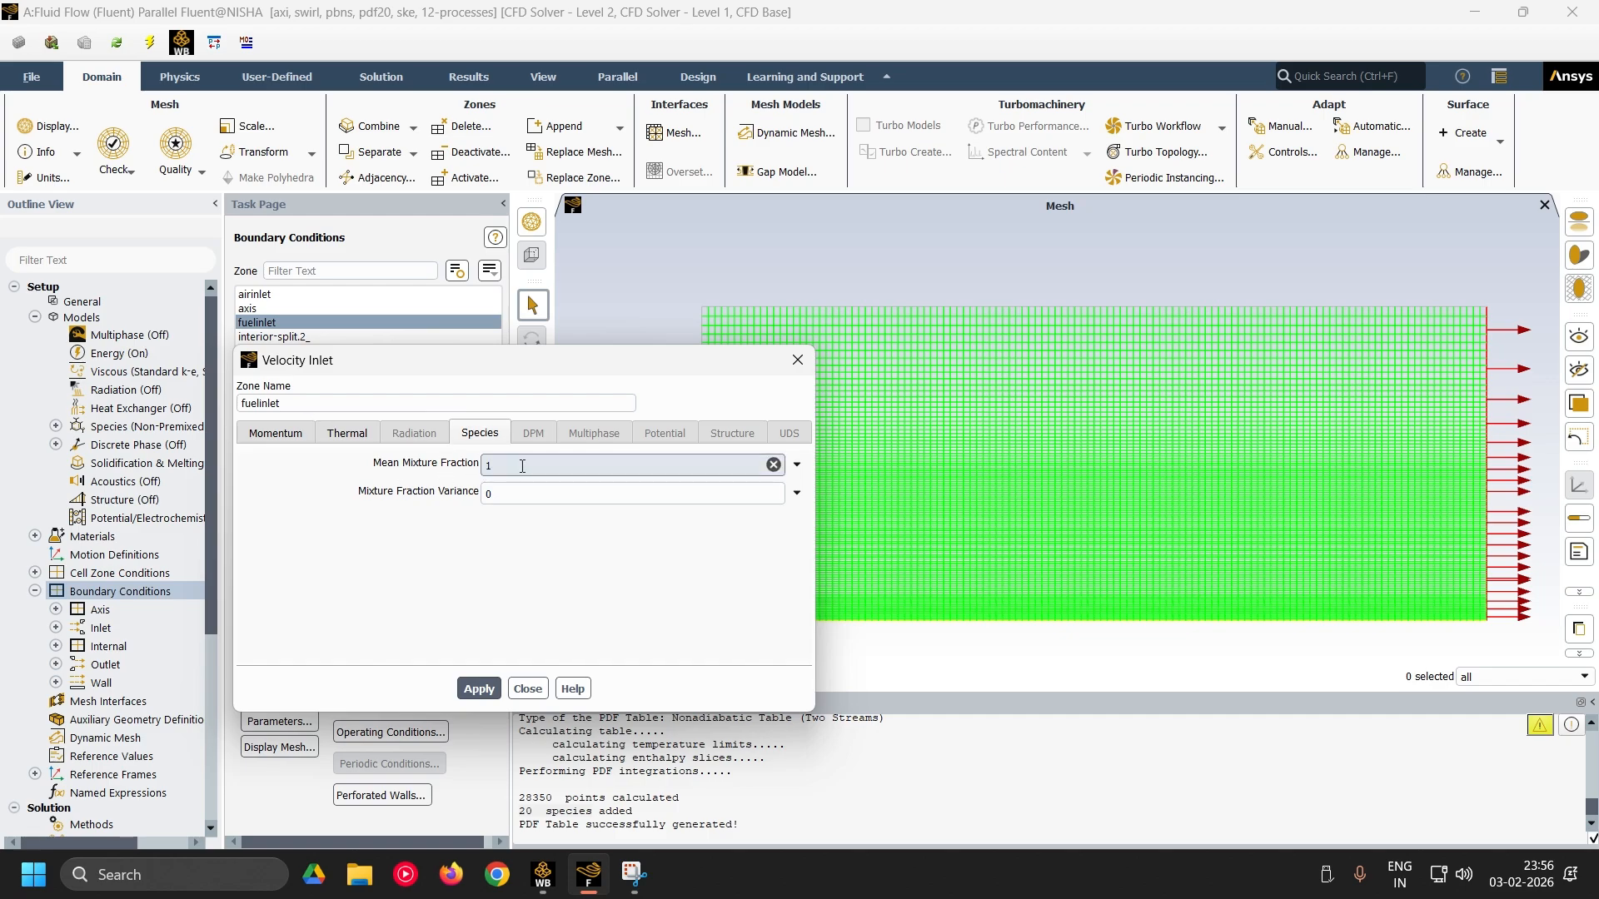
{"action": "left_click", "coordinate": [482, 689]}
{"action": "left_click", "coordinate": [527, 688]}
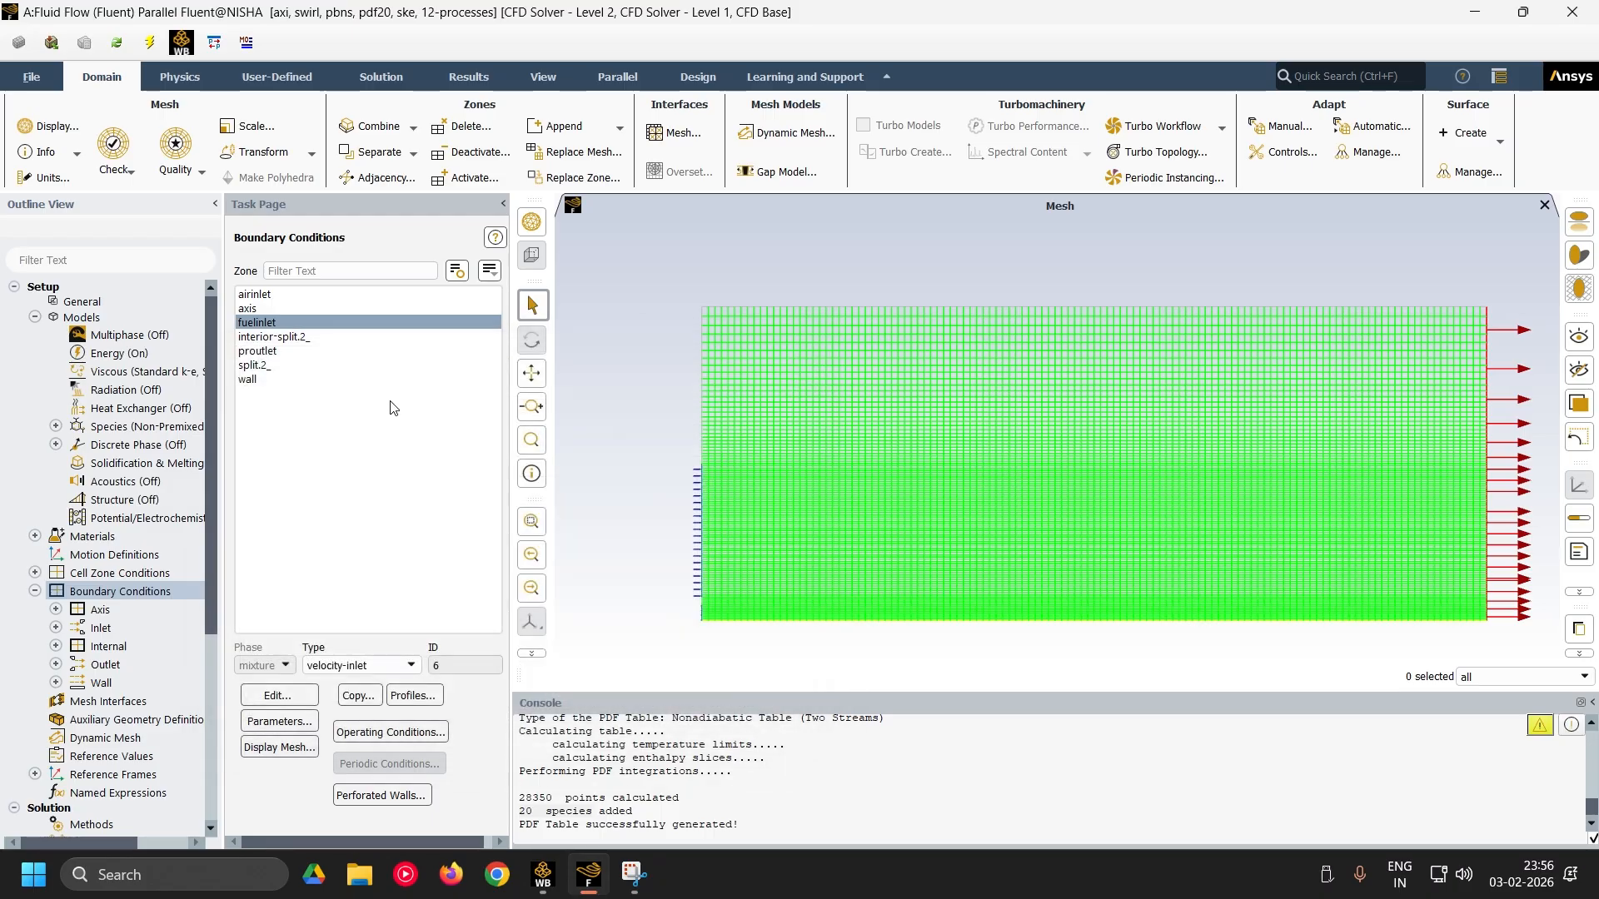
{"action": "left_click", "coordinate": [283, 351]}
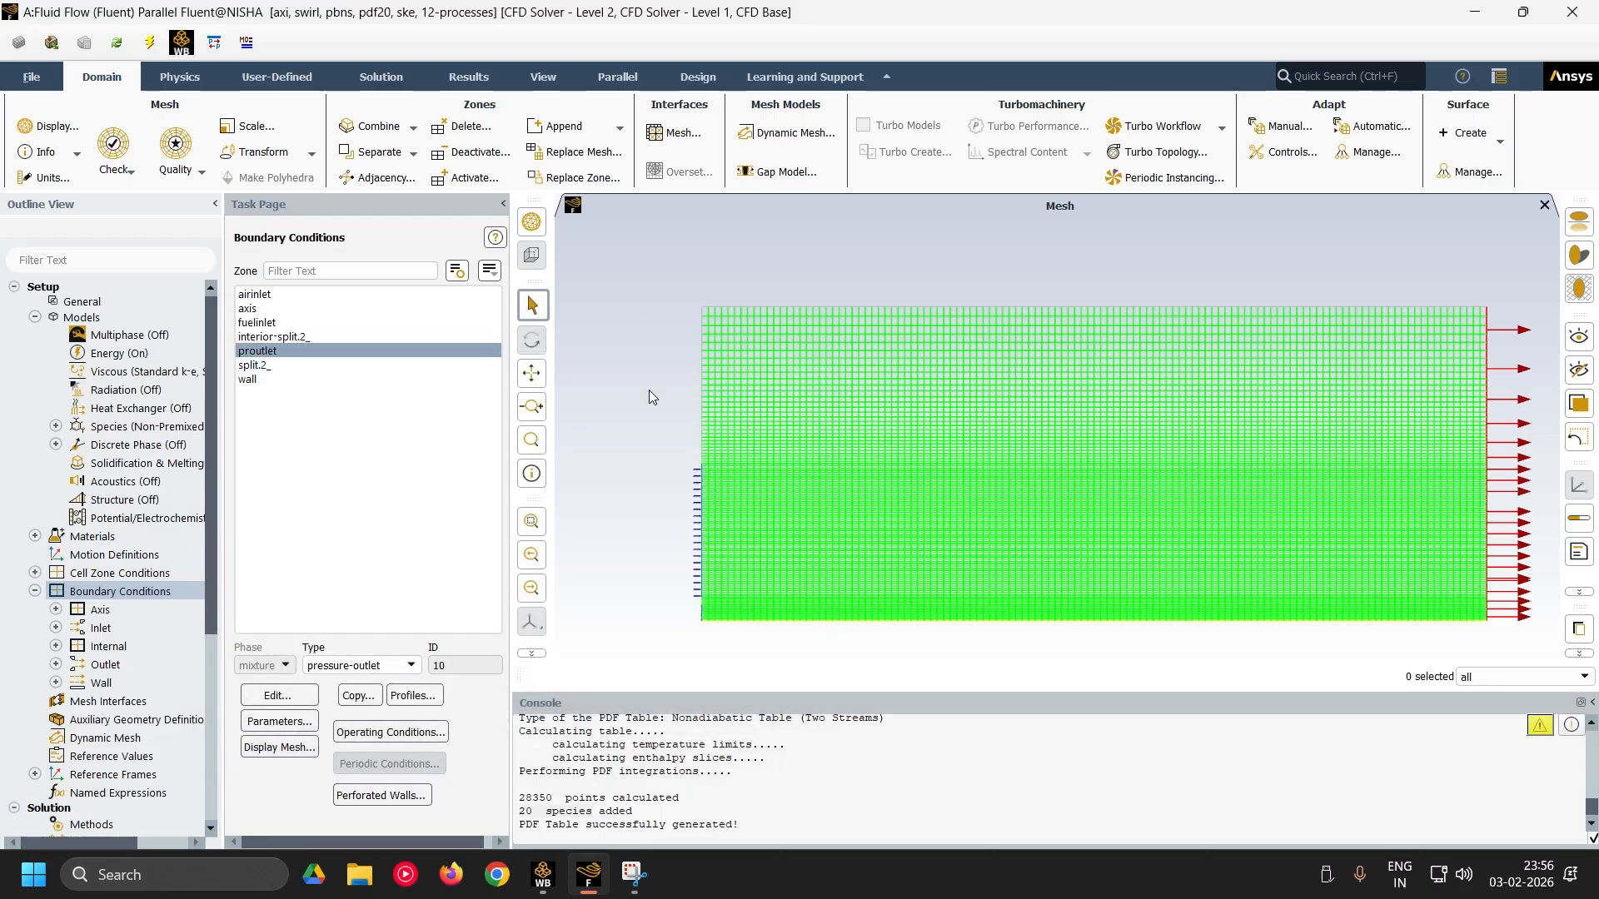
{"action": "left_click", "coordinate": [247, 309]}
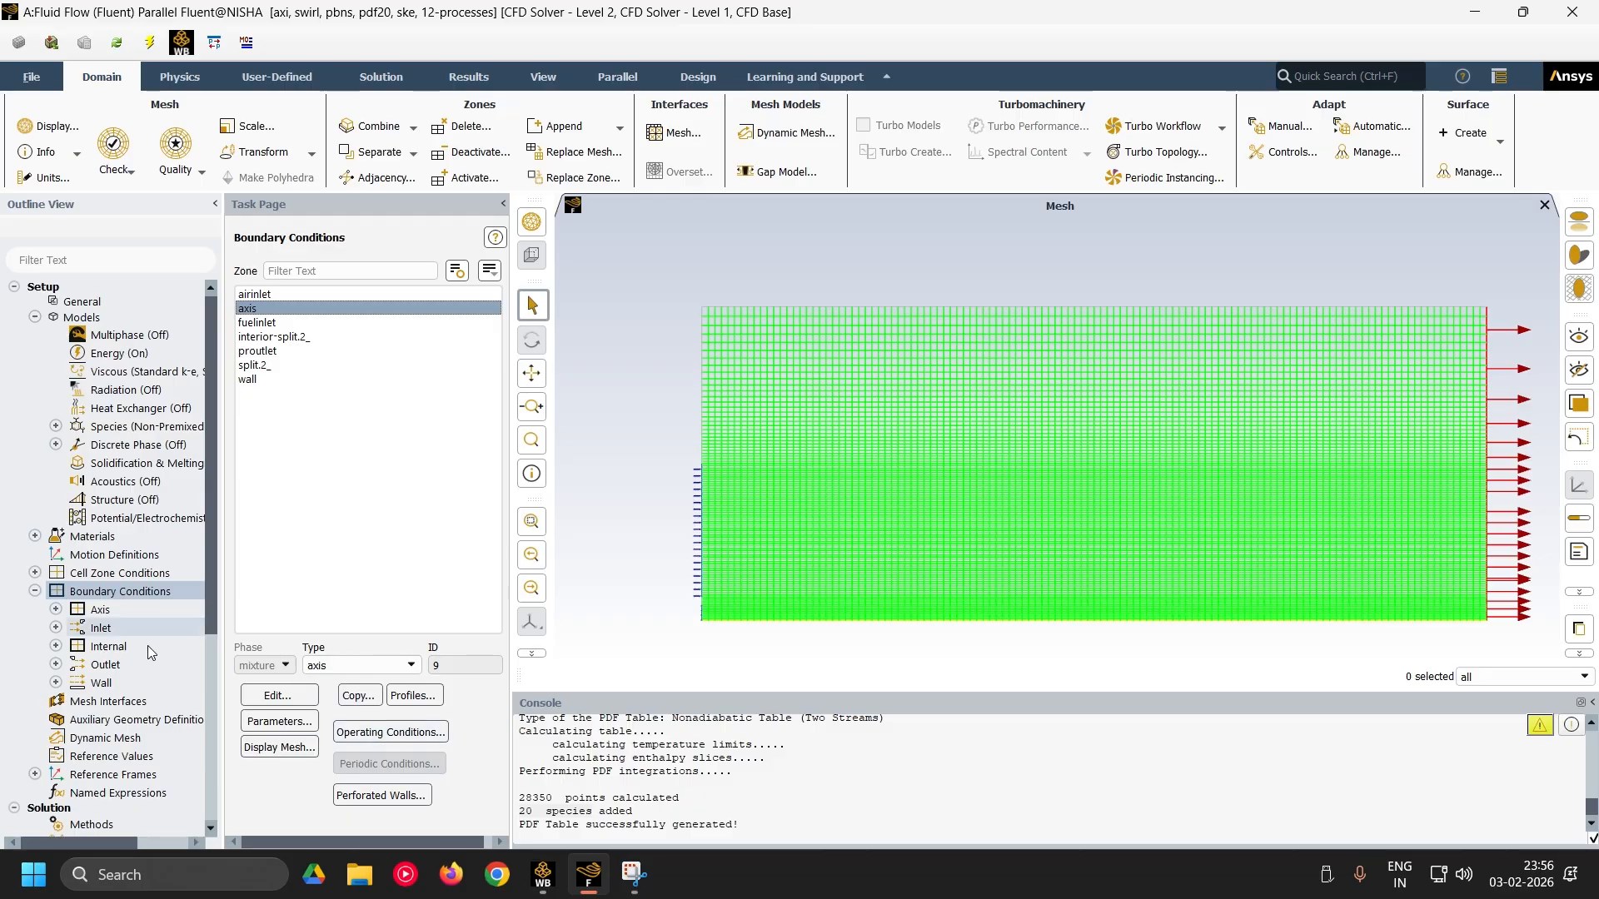
- Compute the reference values from airinlet and leave the reference zone blank
{"action": "left_click", "coordinate": [111, 756]}
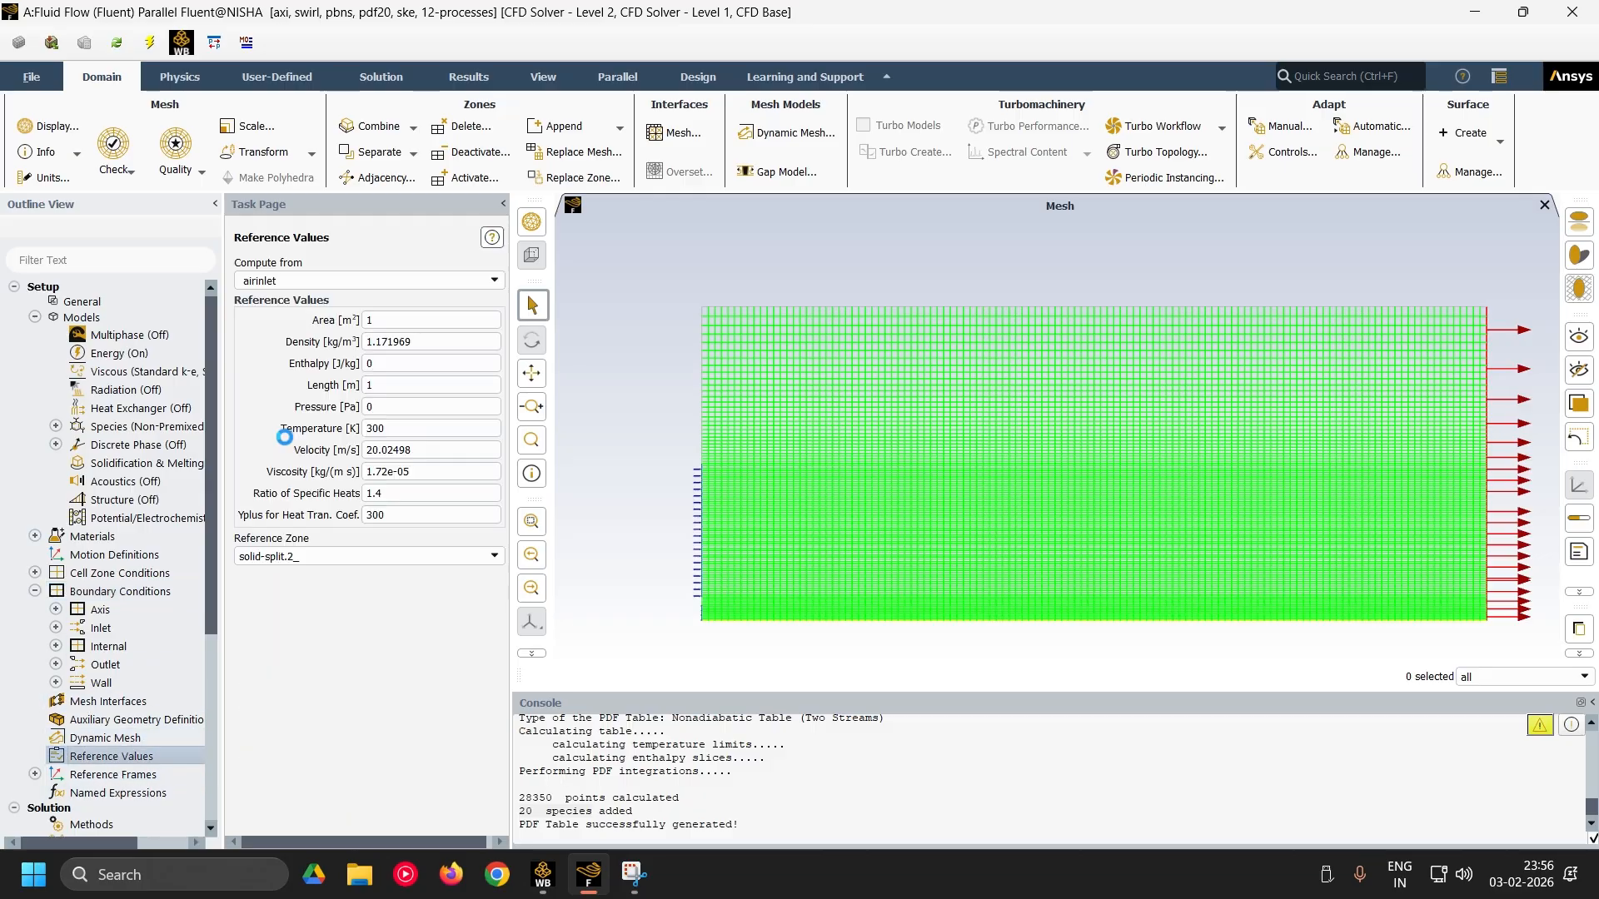
{"action": "left_click", "coordinate": [496, 281]}
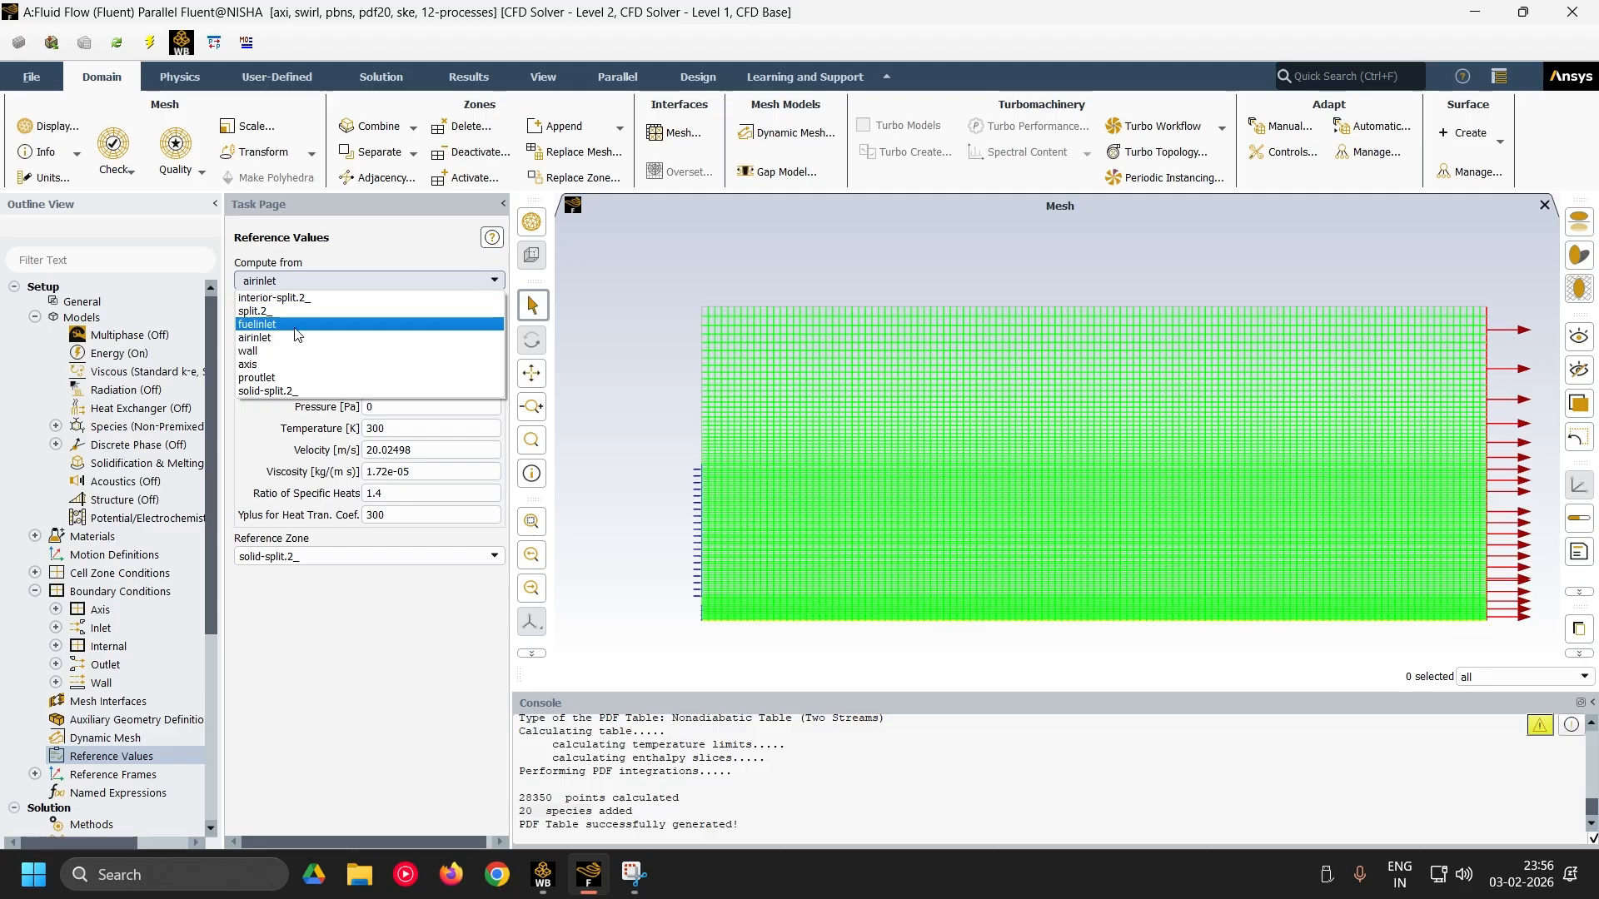
{"action": "left_click", "coordinate": [358, 300]}
{"action": "left_click", "coordinate": [341, 553]}
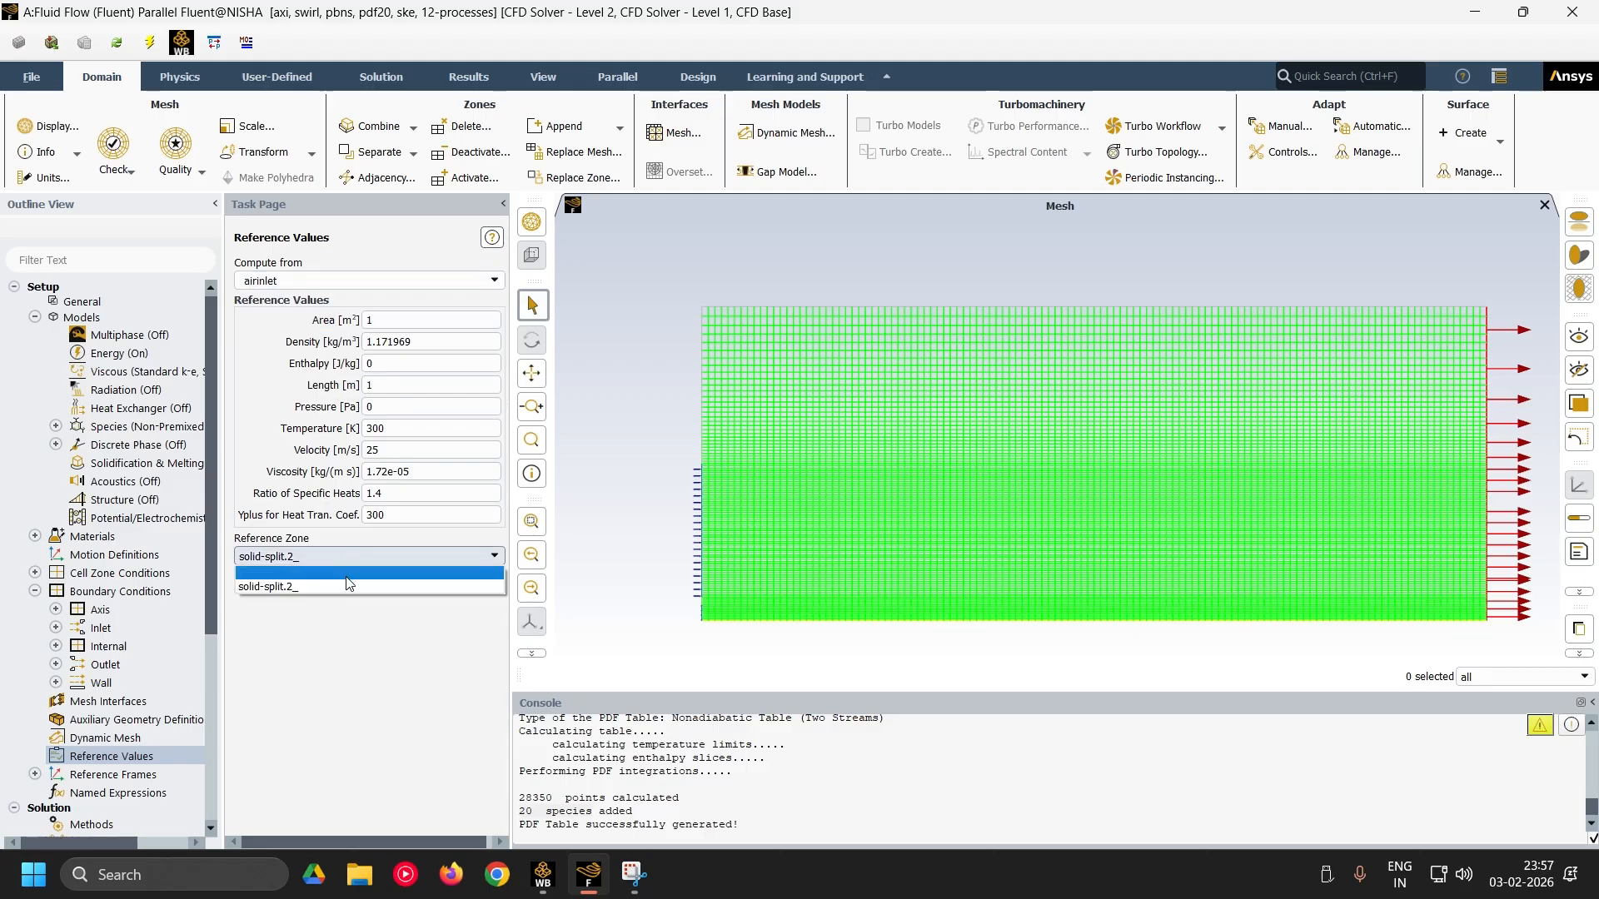
{"action": "left_click", "coordinate": [346, 583]}
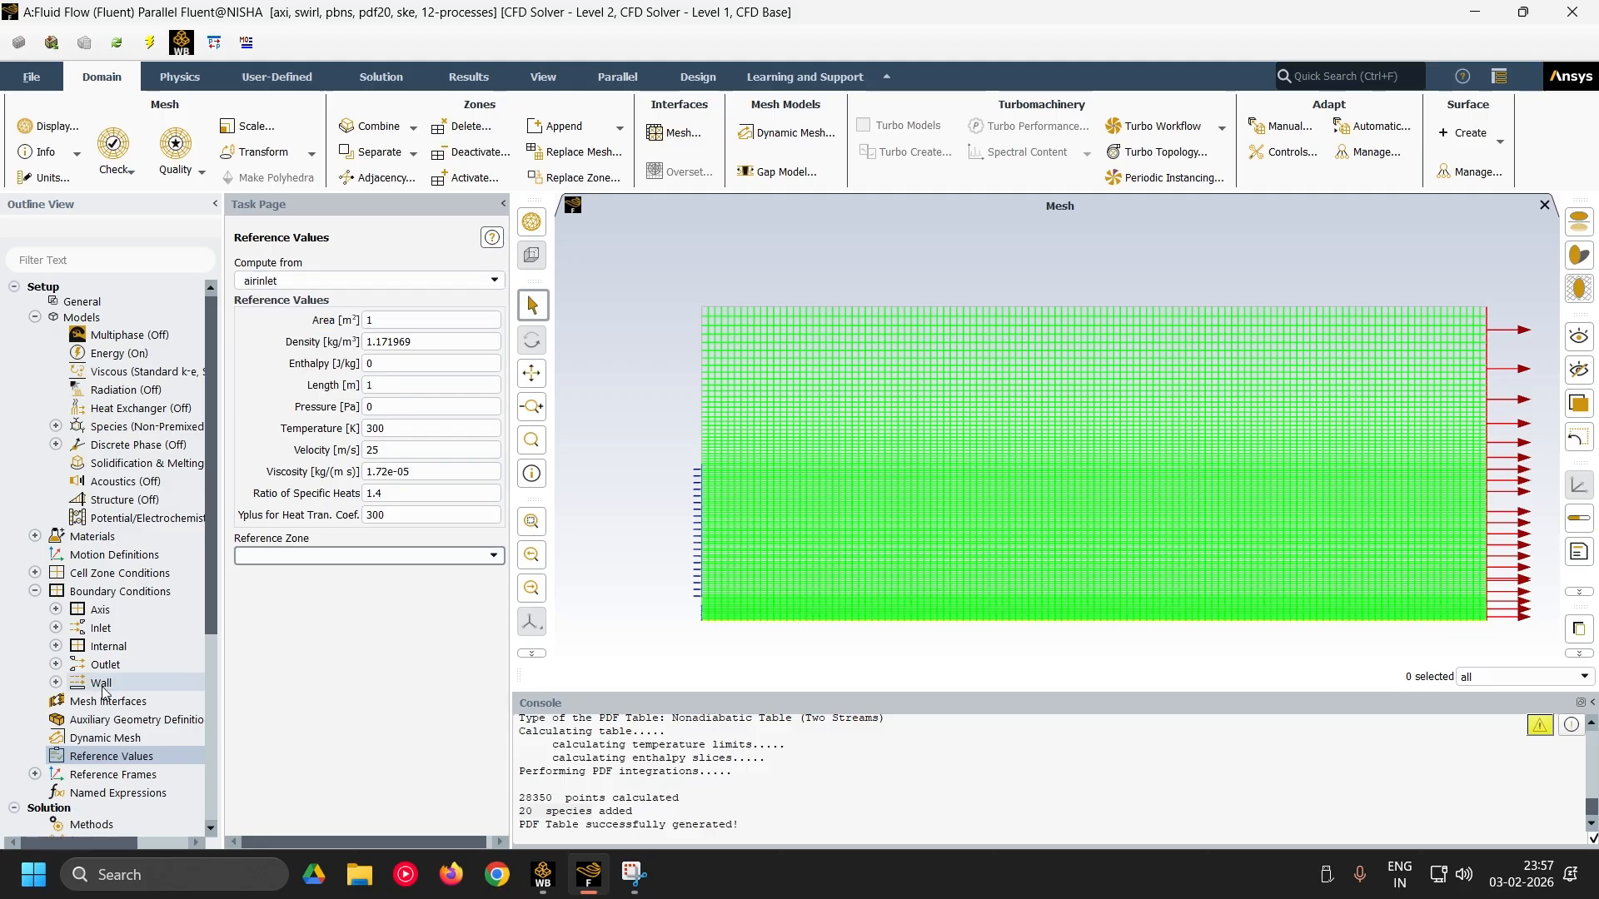
- Review the solution methods, including the pressure-velocity coupling scheme, spatial discretization and pseudo time options
{"action": "scroll", "coordinate": [99, 676], "scroll_direction": "down", "scroll_amount": 1}
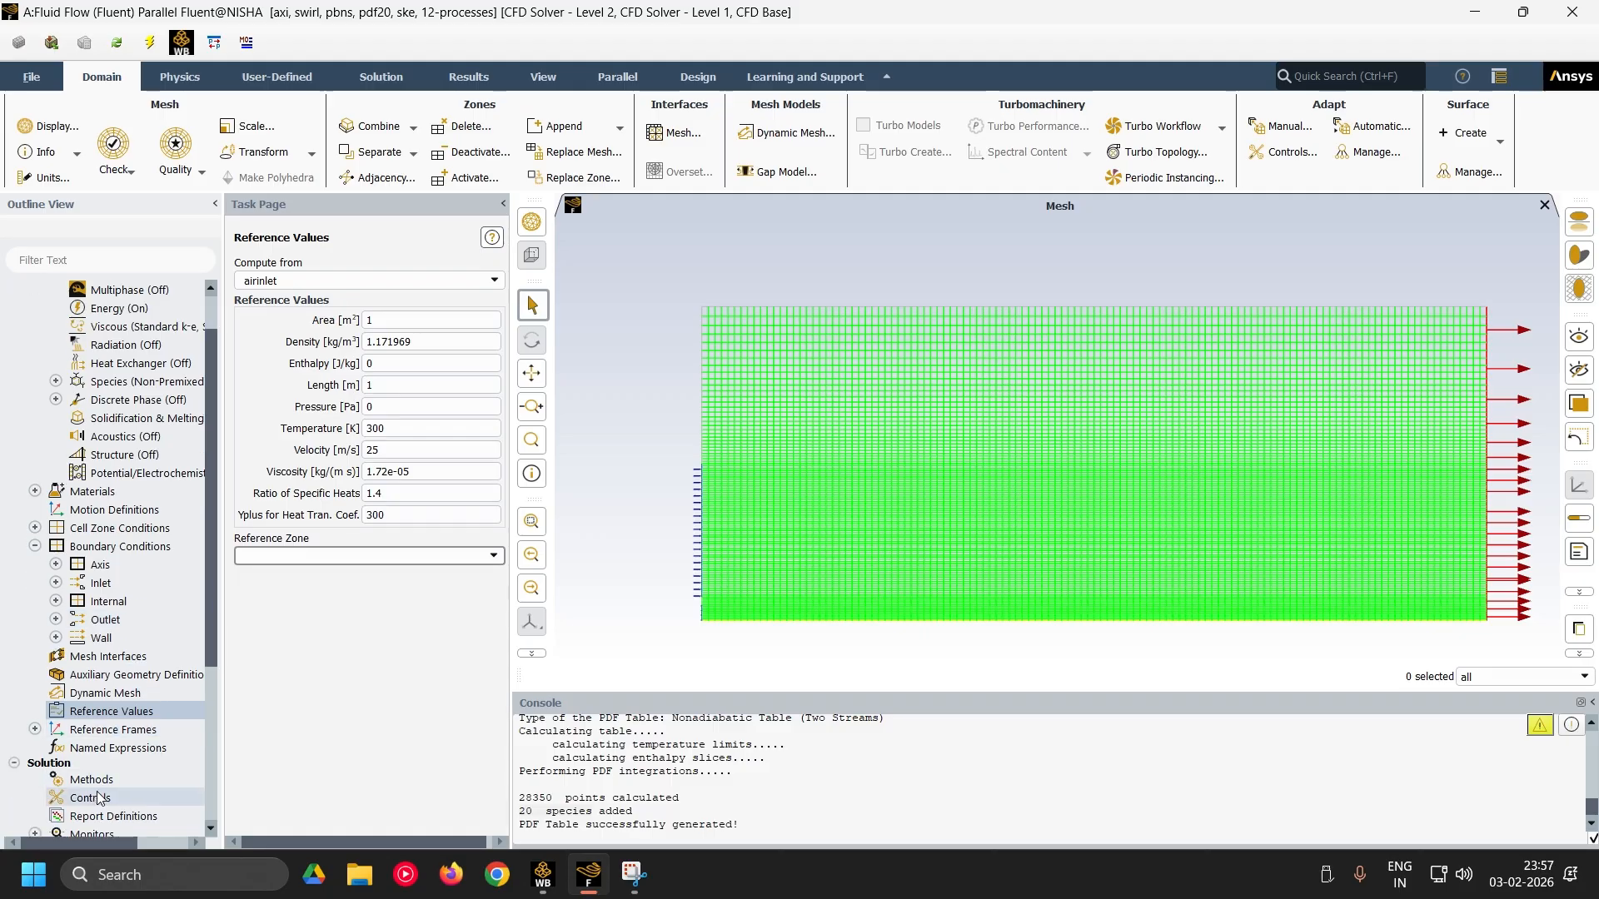
{"action": "left_click", "coordinate": [92, 779]}
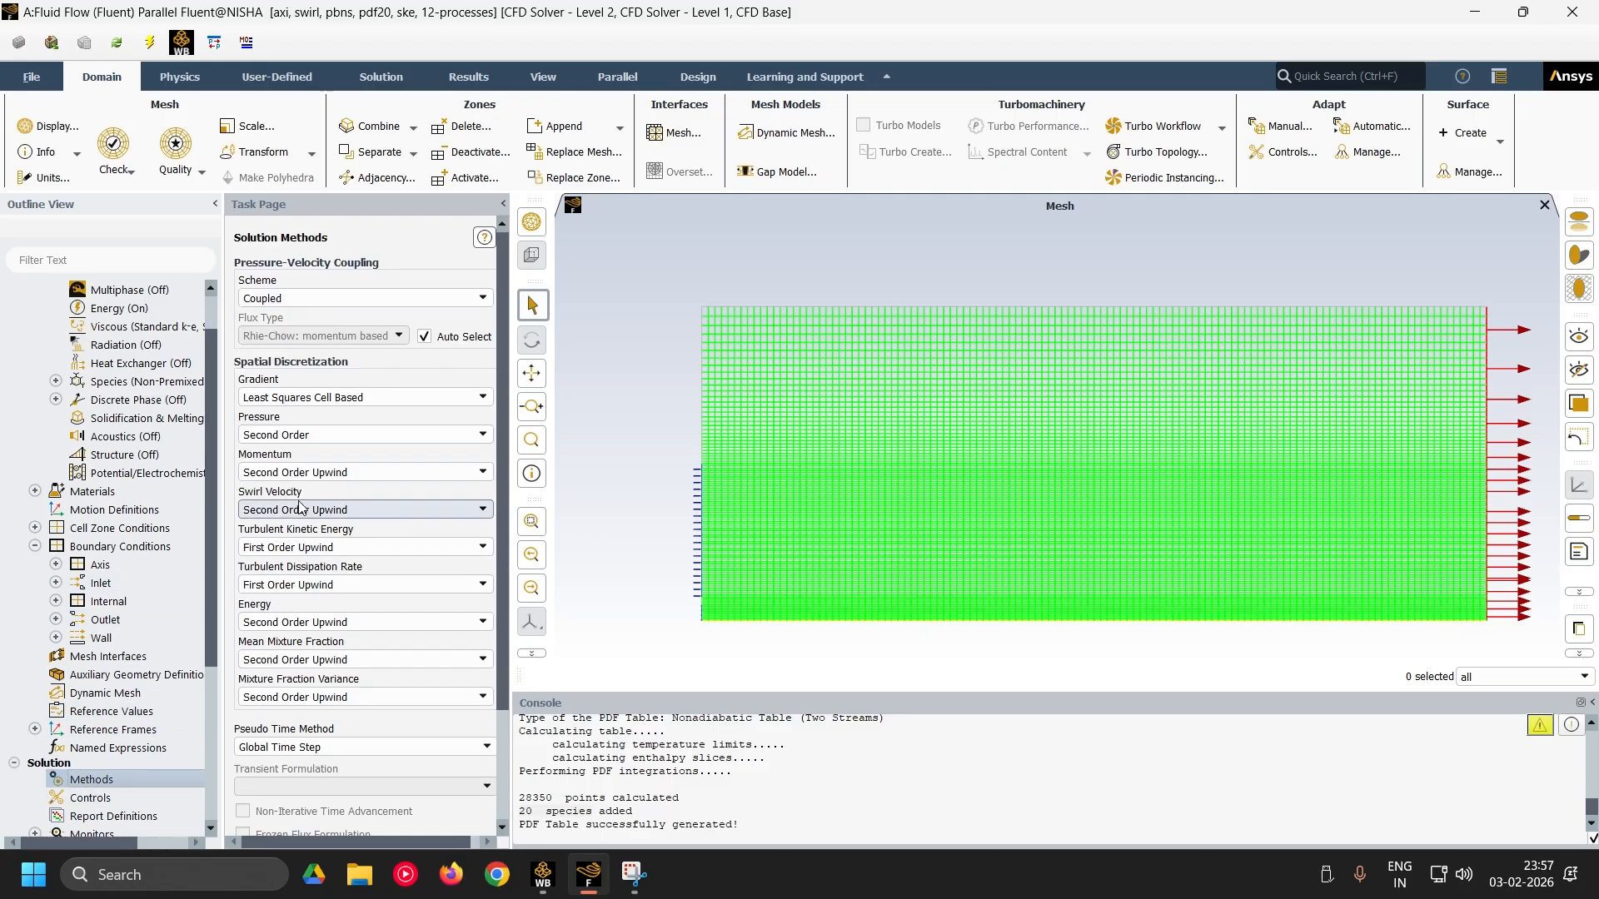
{"action": "scroll", "coordinate": [354, 654], "scroll_direction": "down", "scroll_amount": 2}
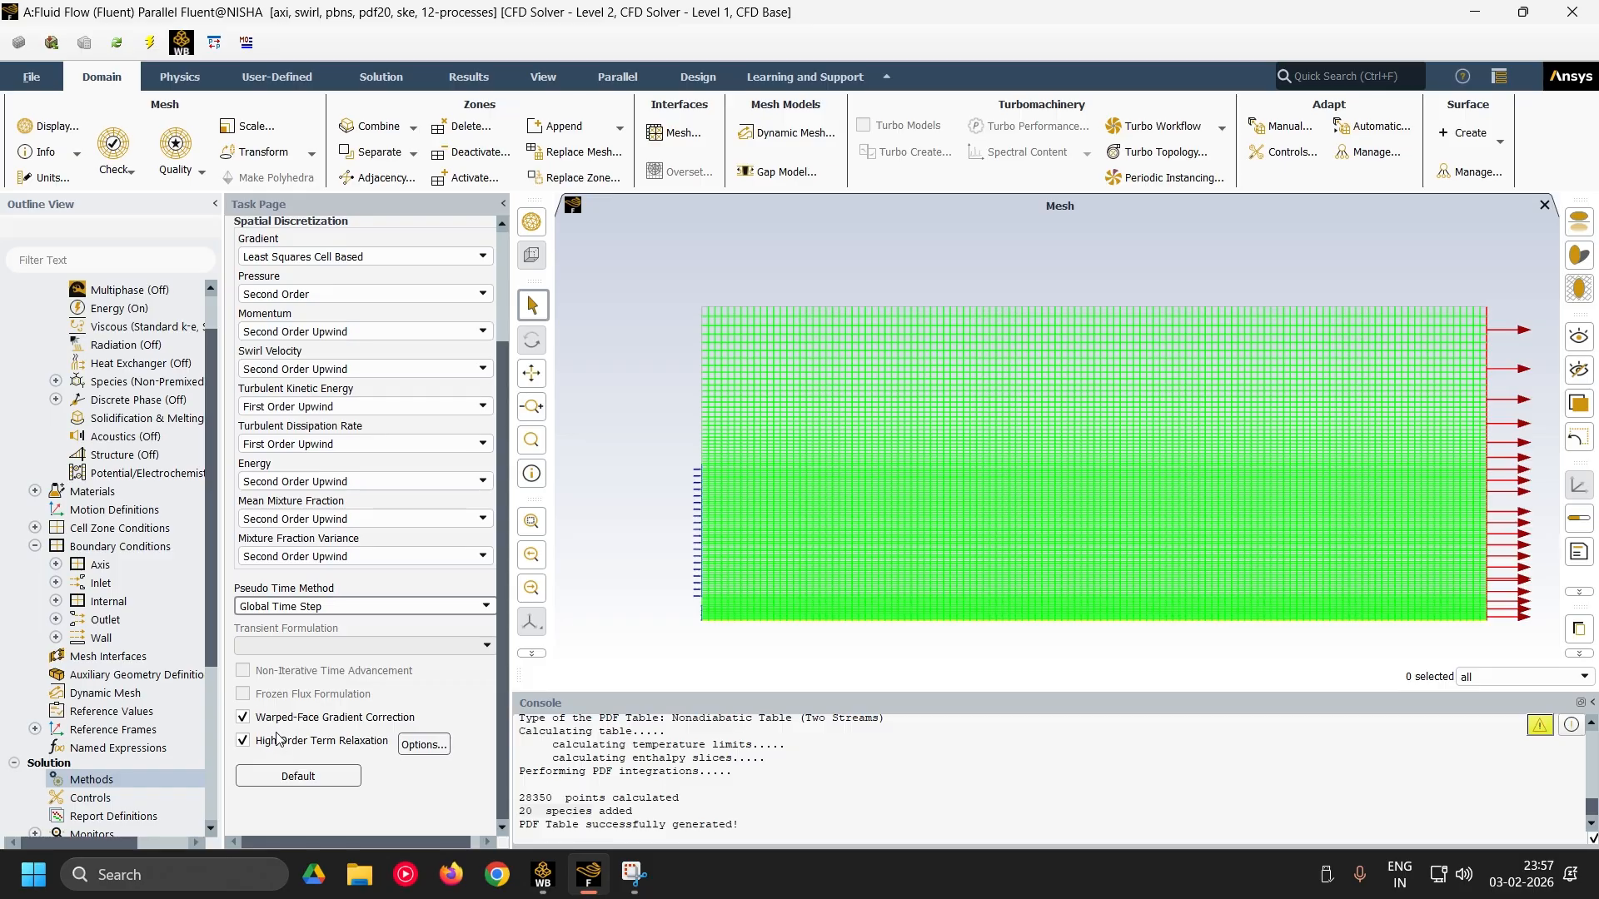
{"action": "scroll", "coordinate": [358, 762], "scroll_direction": "up", "scroll_amount": 1}
{"action": "scroll", "coordinate": [340, 756], "scroll_direction": "down", "scroll_amount": 1}
{"action": "scroll", "coordinate": [339, 757], "scroll_direction": "up", "scroll_amount": 1}
{"action": "scroll", "coordinate": [250, 762], "scroll_direction": "down", "scroll_amount": 1}
- Compute the standard initialization values from airinlet and bring up the run calculation settings
{"action": "scroll", "coordinate": [158, 728], "scroll_direction": "down", "scroll_amount": 5}
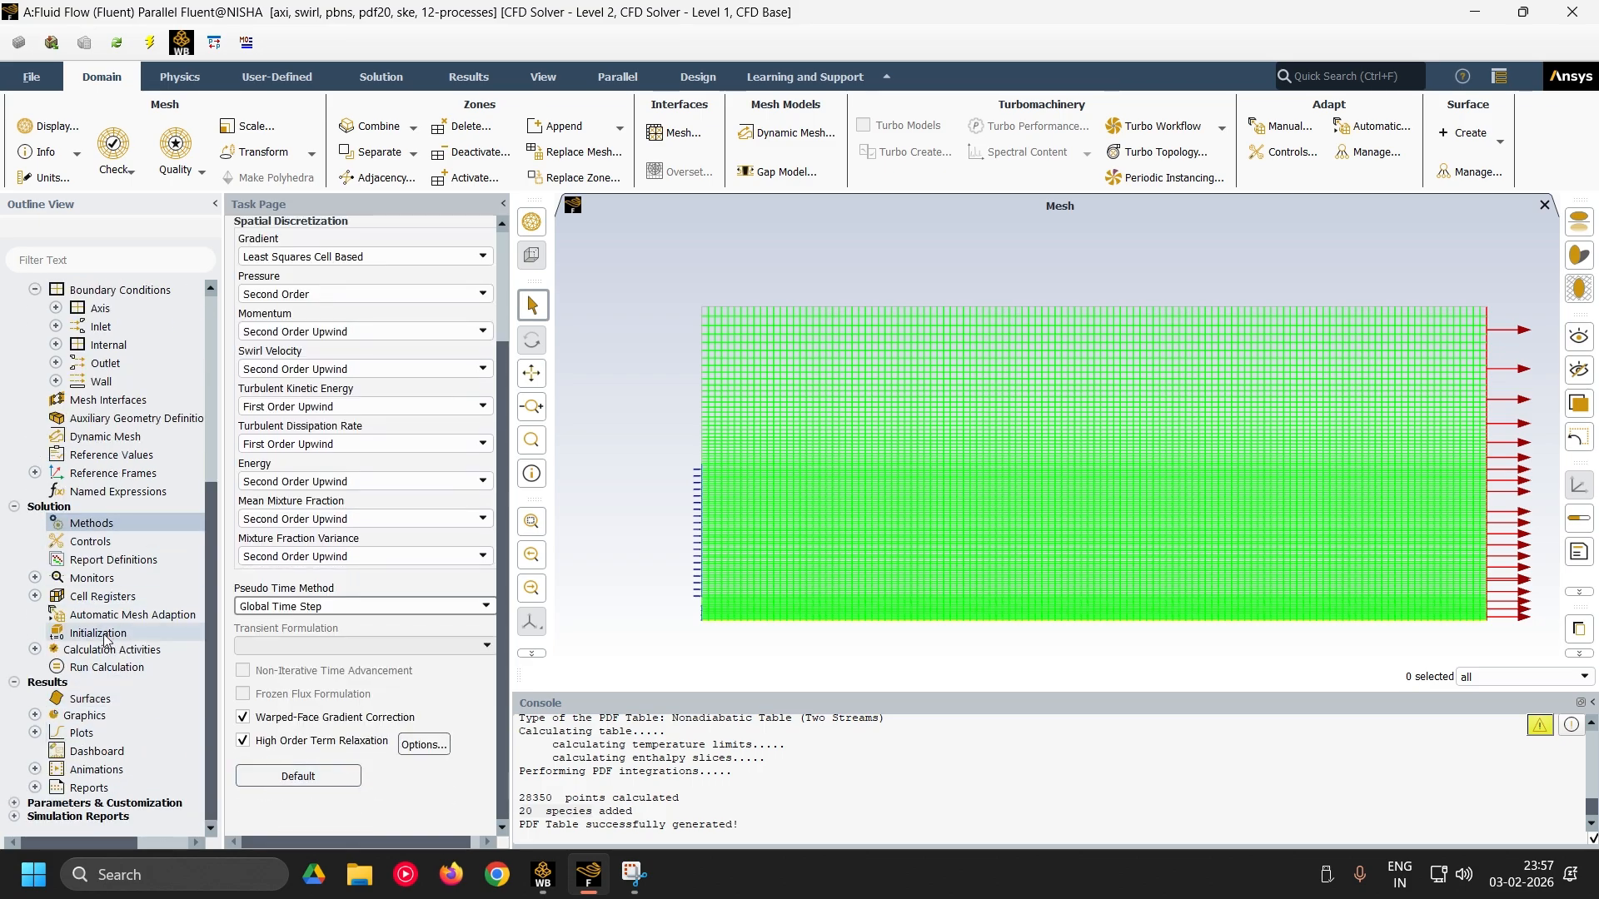
{"action": "left_click", "coordinate": [98, 634]}
{"action": "left_click", "coordinate": [292, 339]}
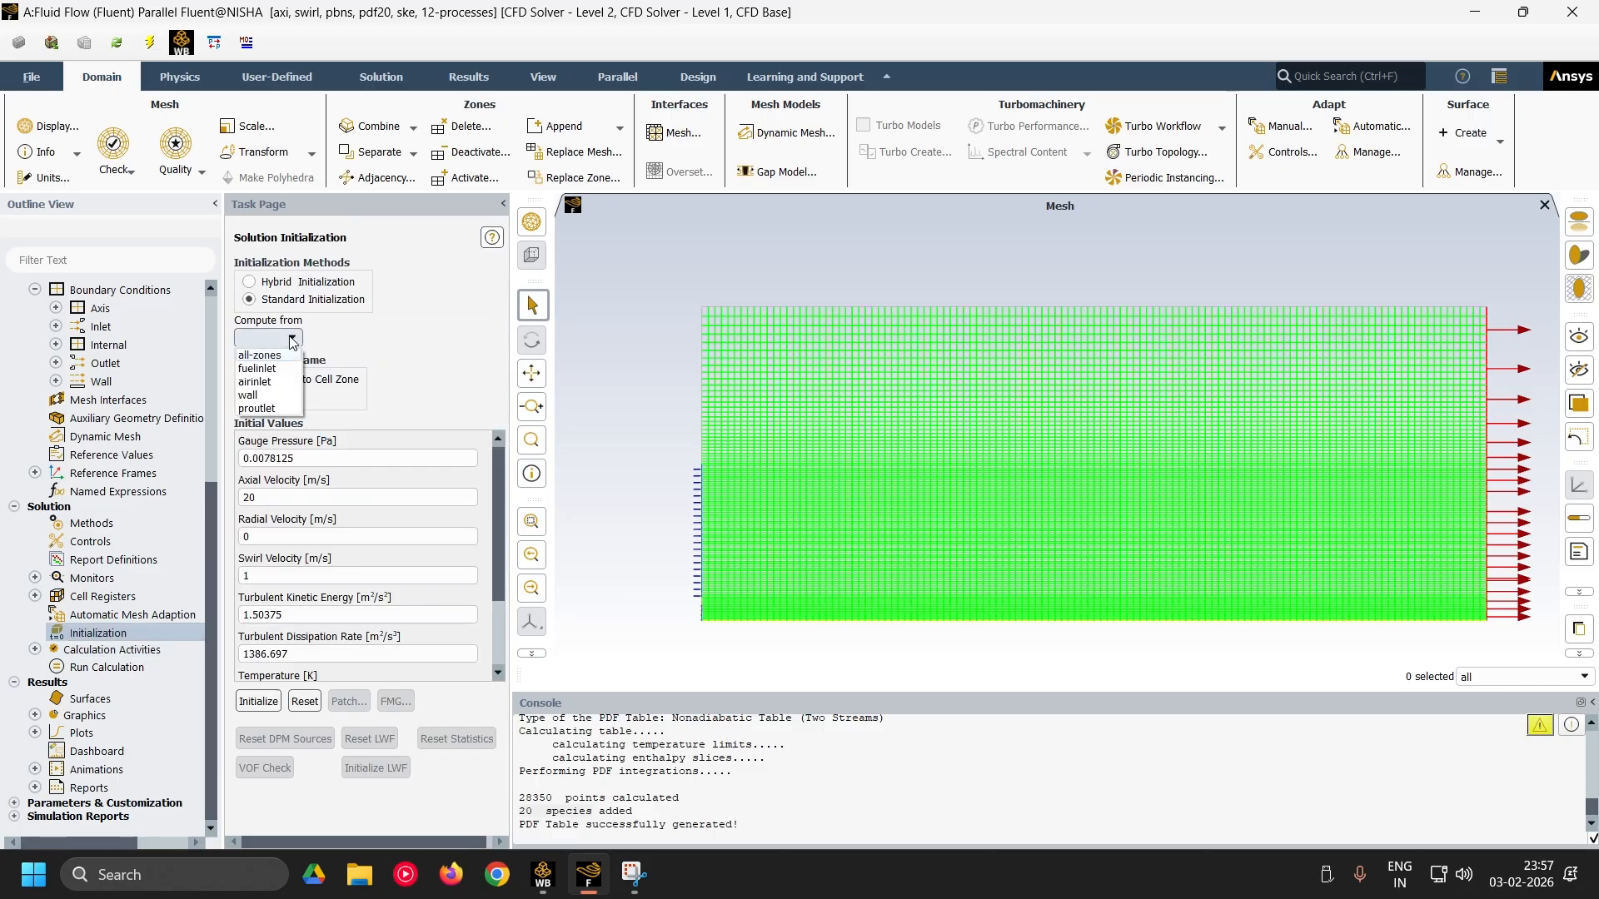
{"action": "left_click", "coordinate": [266, 381]}
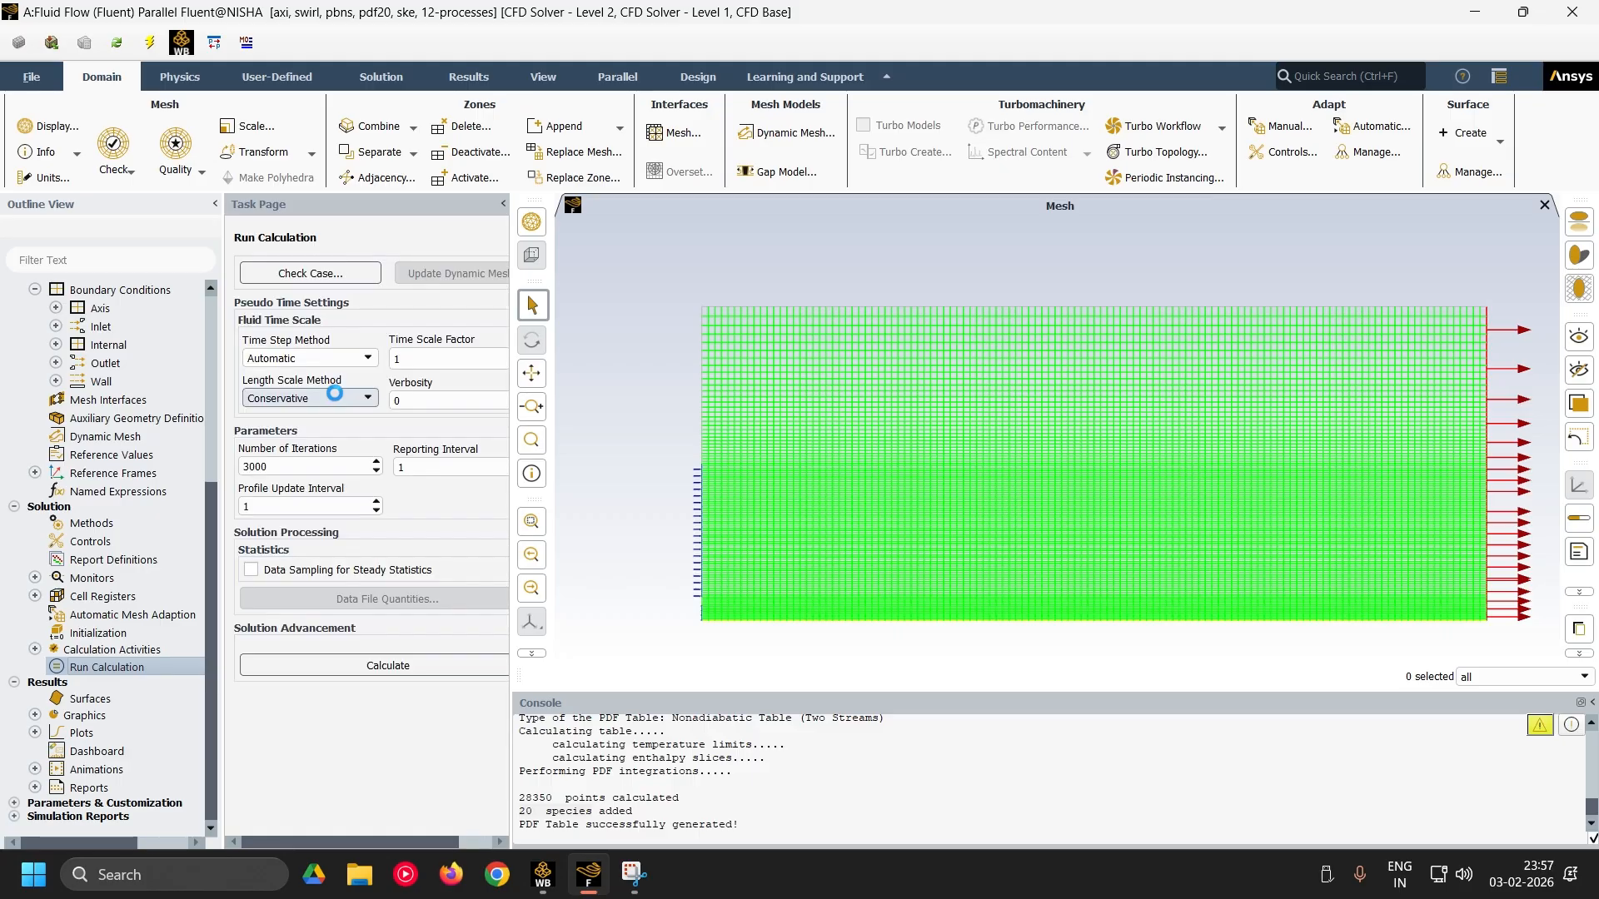
- Run the calculation with 3000 iterations, accept the prompts, and monitor the scaled residuals
{"action": "left_click", "coordinate": [34, 715]}
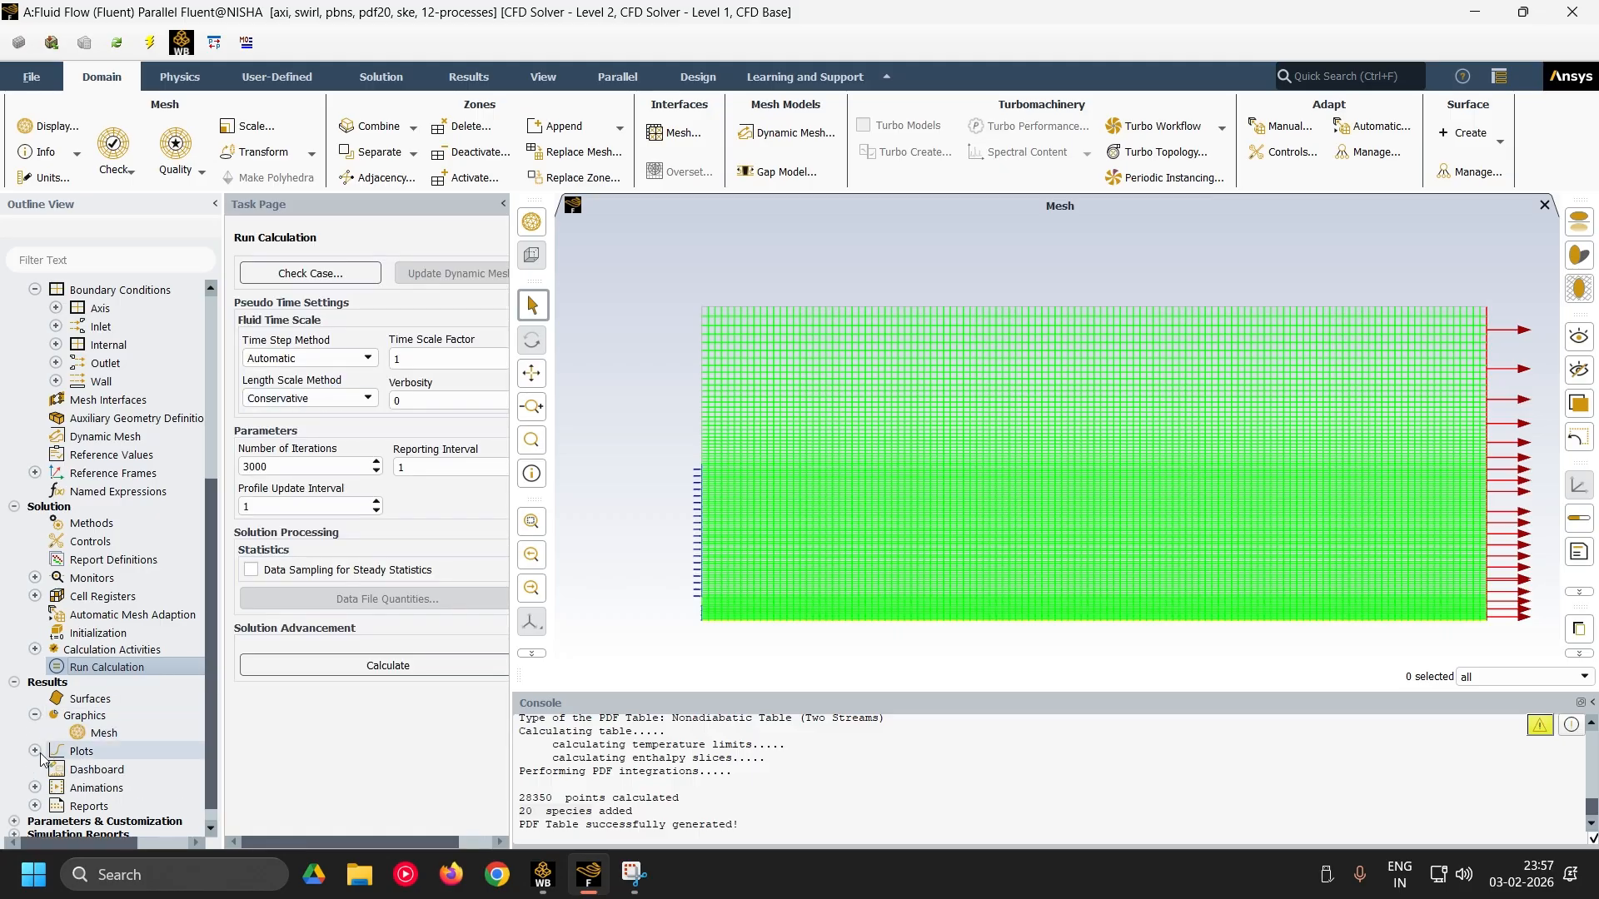
{"action": "scroll", "coordinate": [114, 734], "scroll_direction": "down", "scroll_amount": 1}
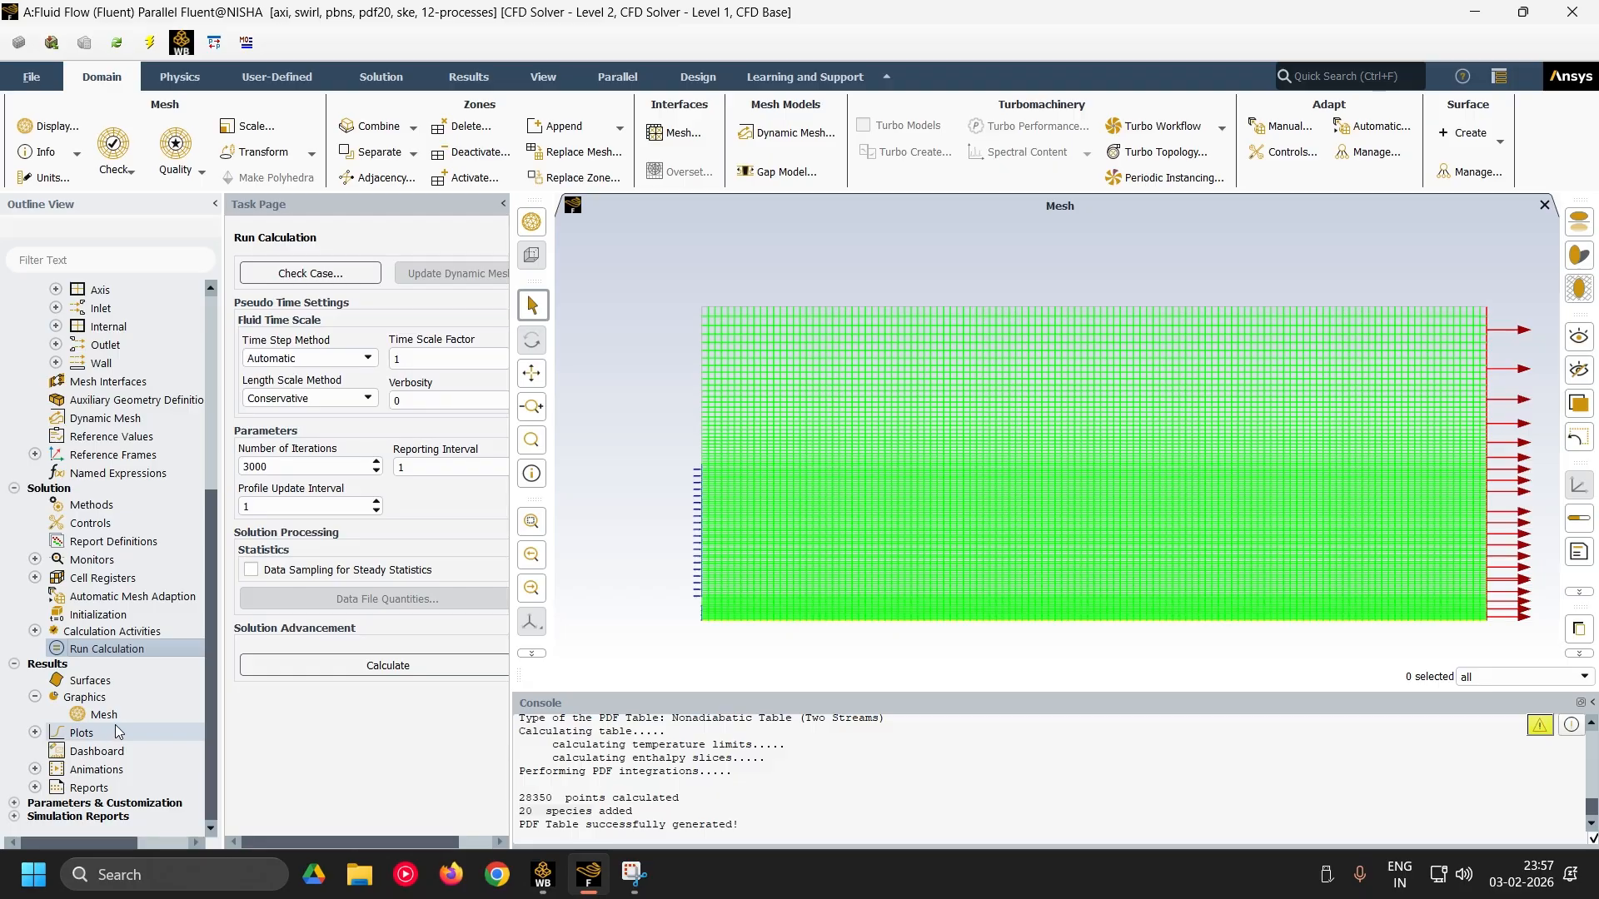
{"action": "left_click", "coordinate": [393, 672]}
{"action": "left_click", "coordinate": [857, 457]}
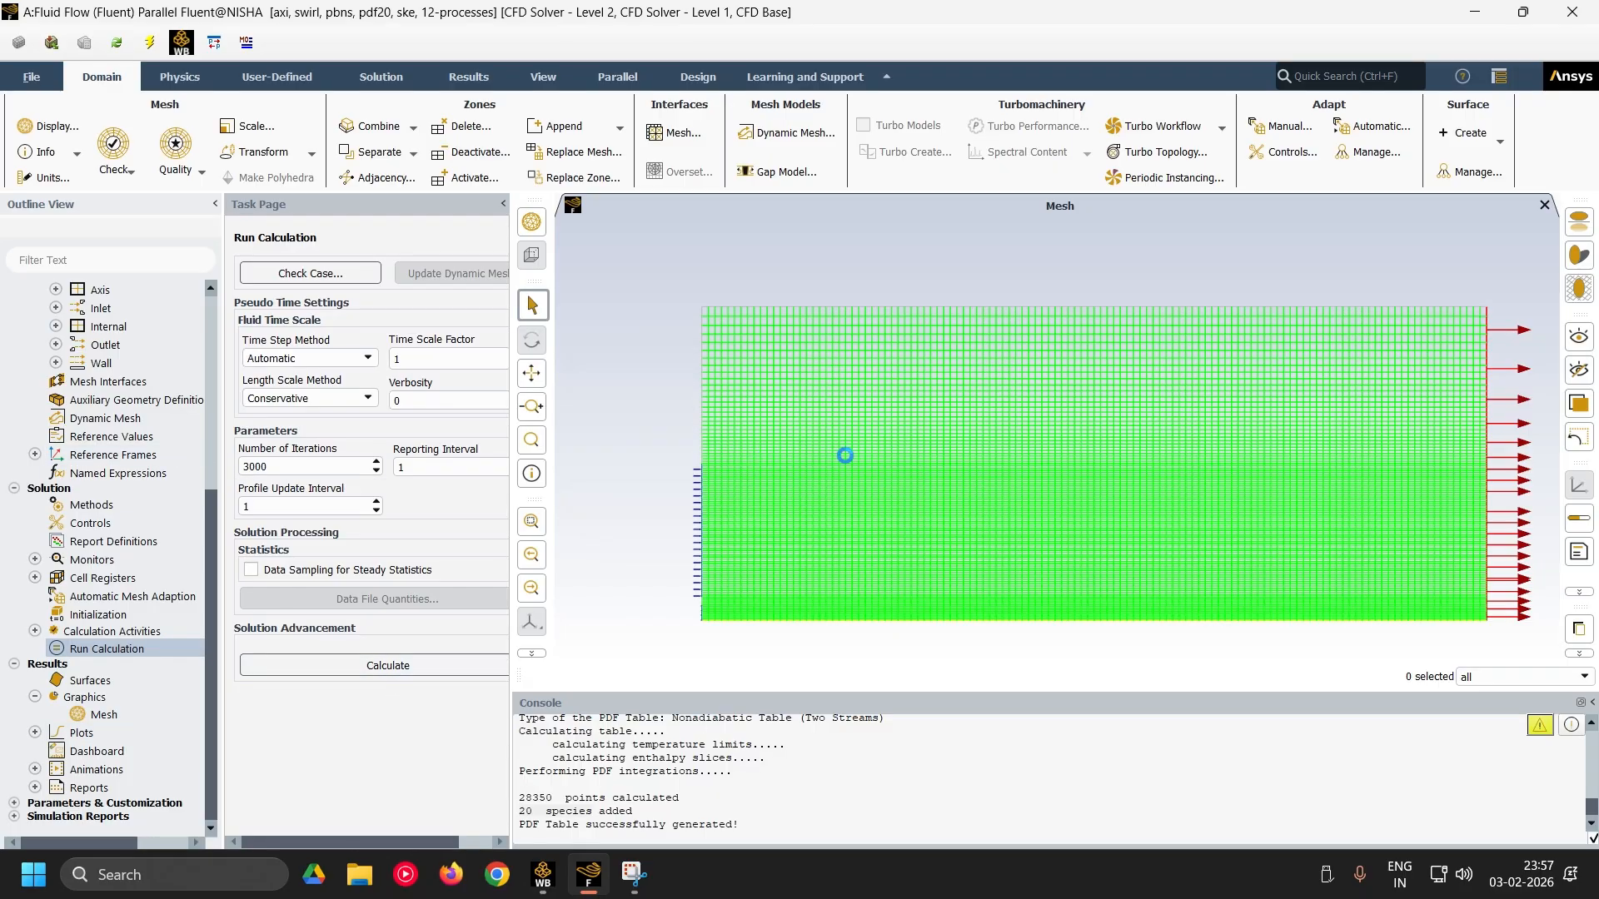
{"action": "left_click", "coordinate": [863, 457]}
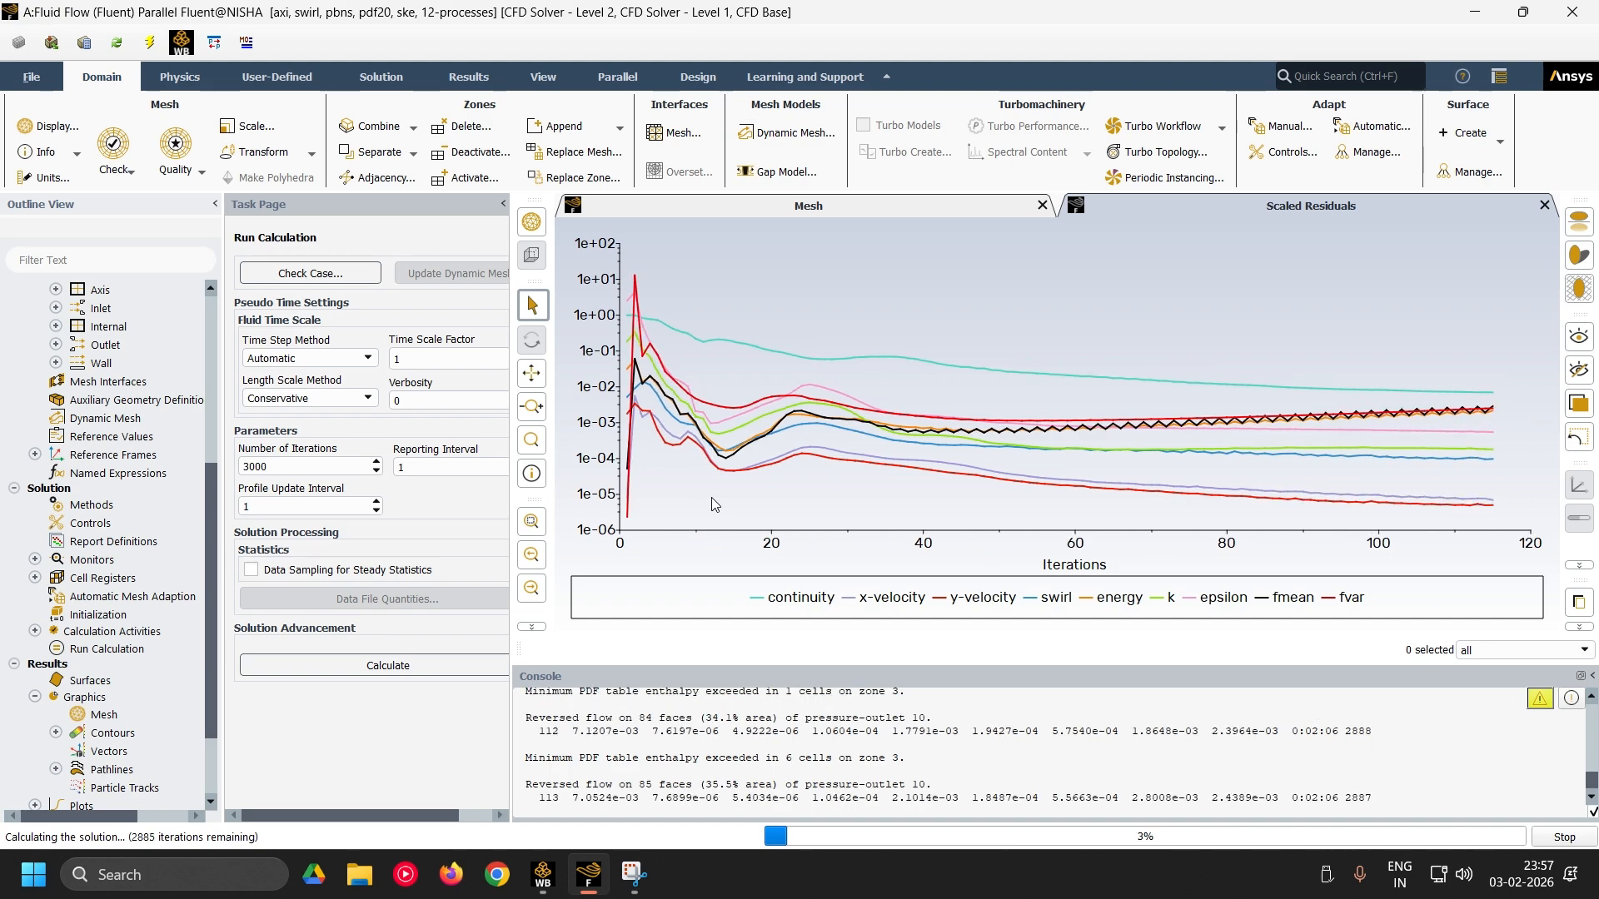
{"action": "mouse_move", "coordinate": [930, 427]}
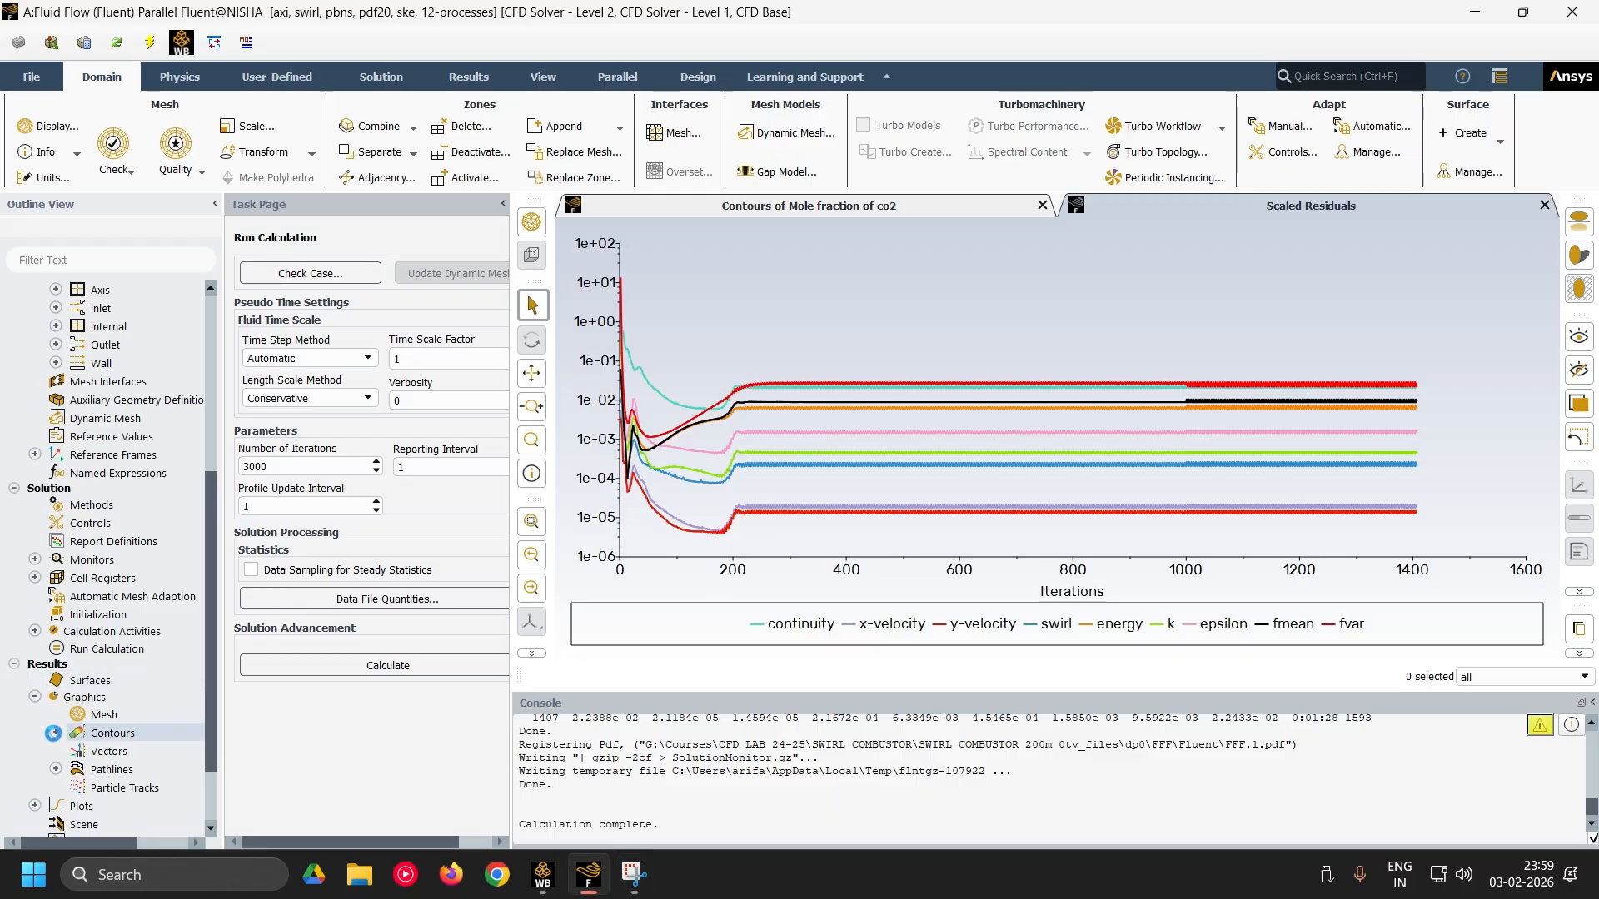
- Change contour-1 to filled Static Temperature contours with all surfaces deselected, display it, and move the dialog clear of the legend
{"action": "double_click", "coordinate": [126, 752]}
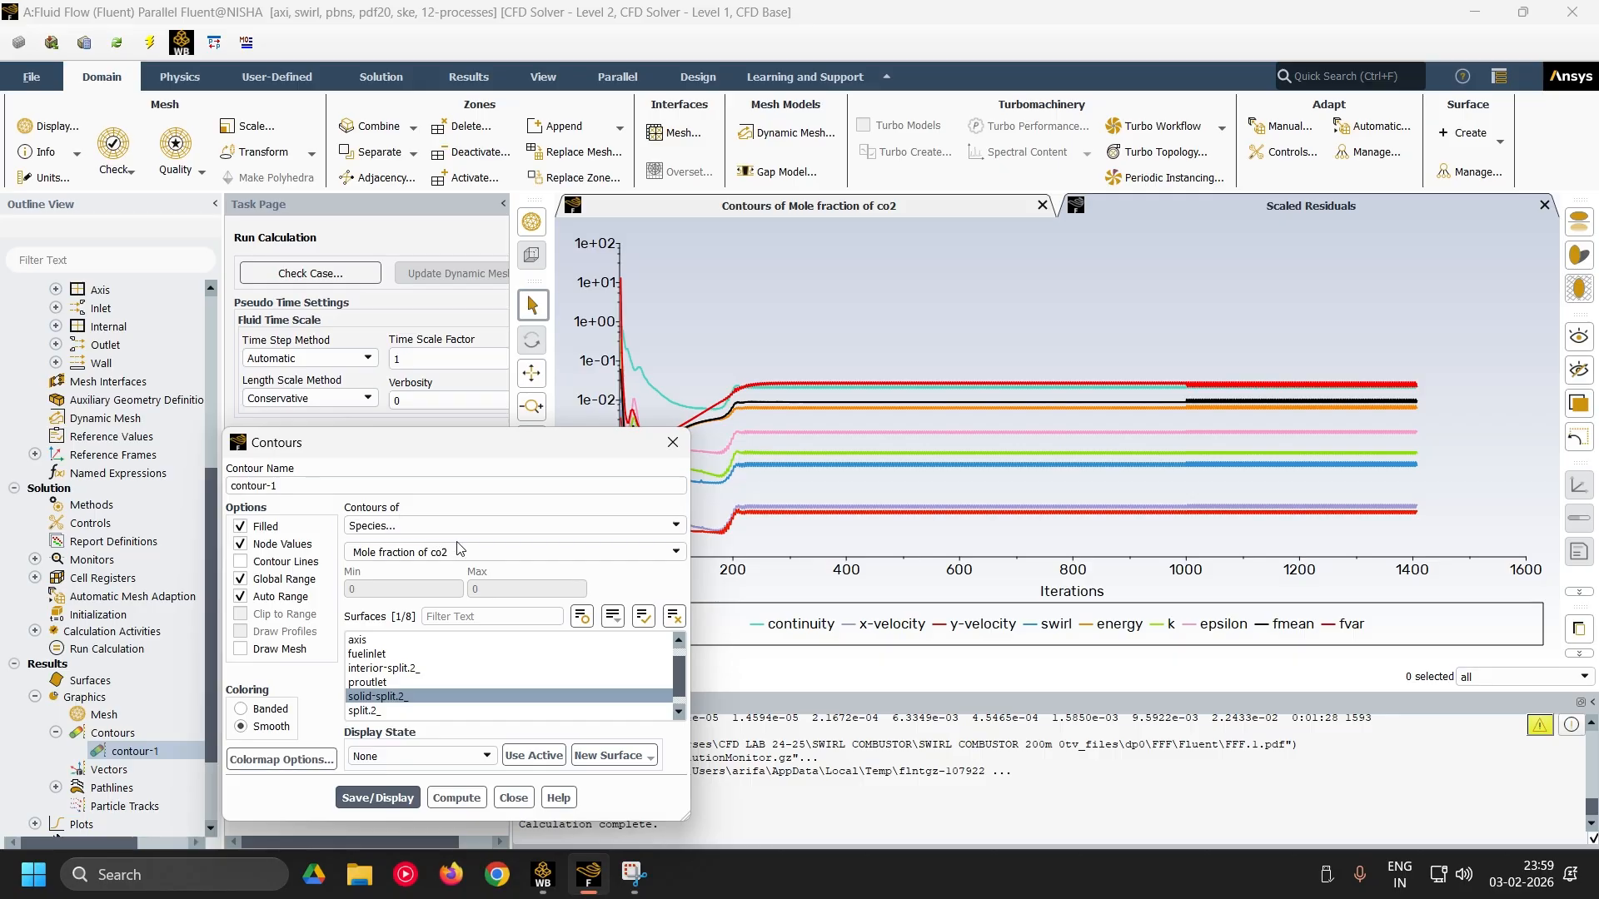
{"action": "left_click", "coordinate": [514, 526]}
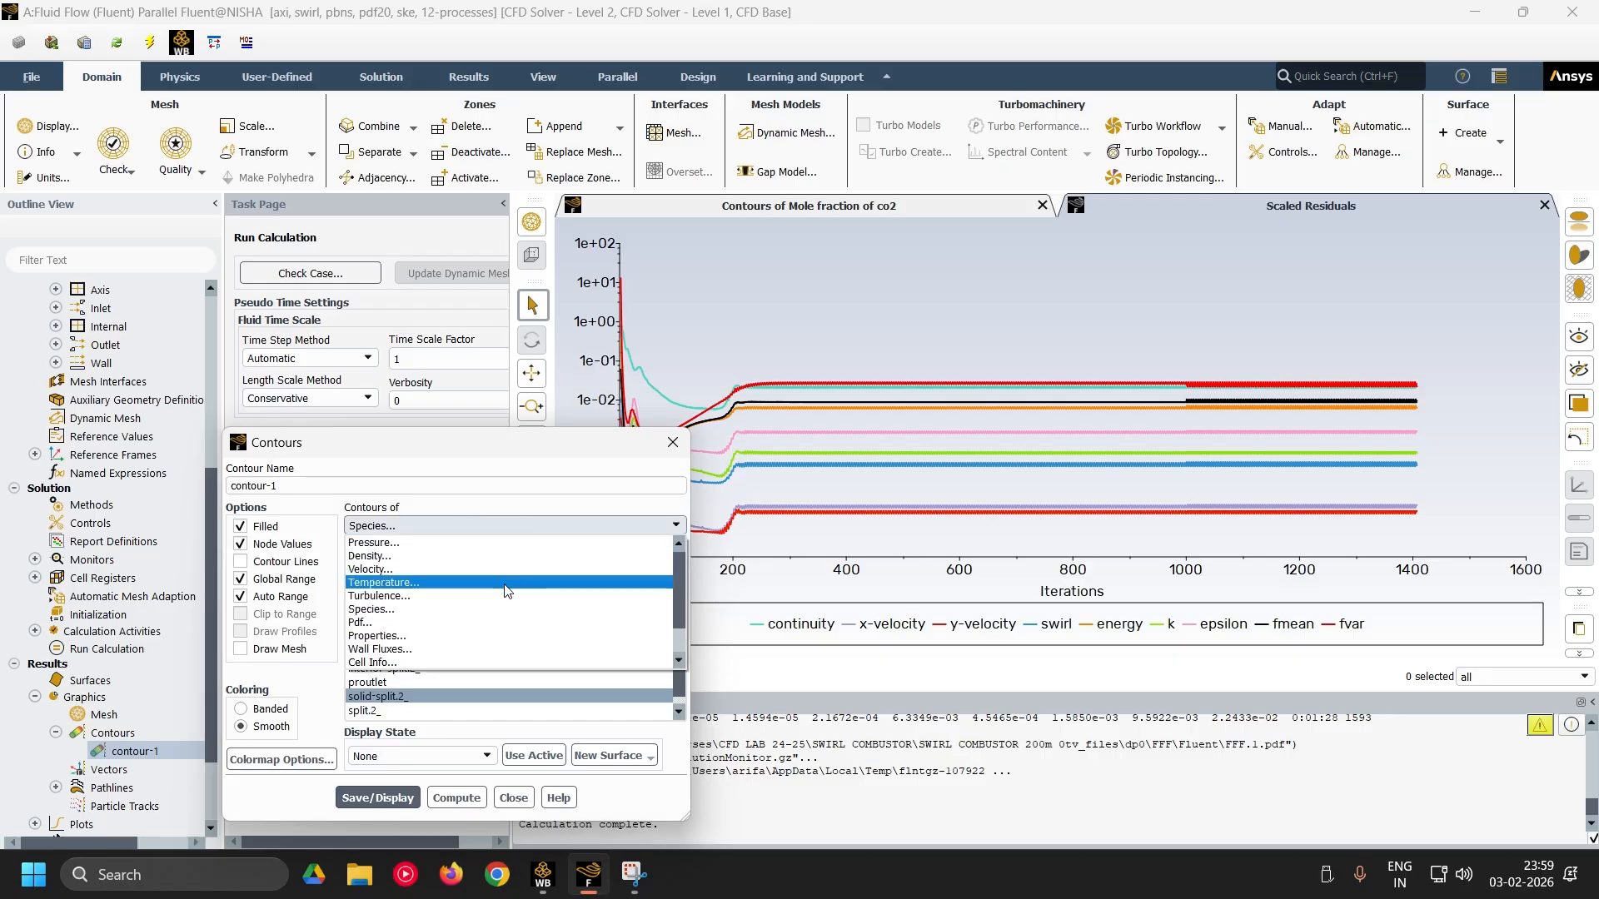
{"action": "left_click", "coordinate": [505, 584]}
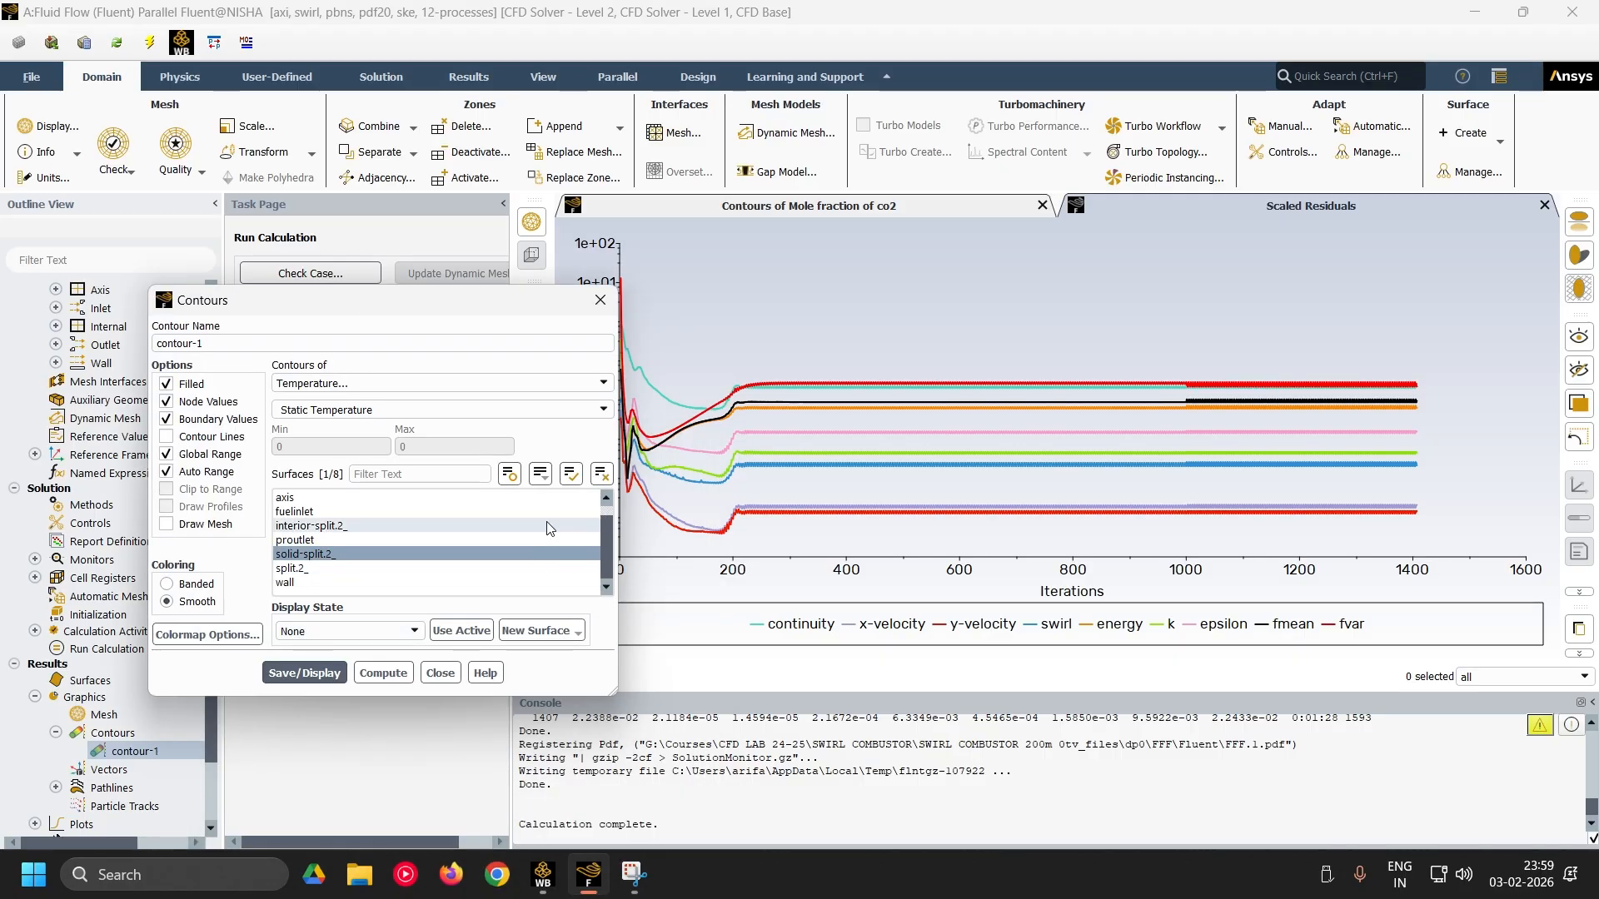
{"action": "left_click", "coordinate": [603, 476]}
{"action": "left_click", "coordinate": [305, 673]}
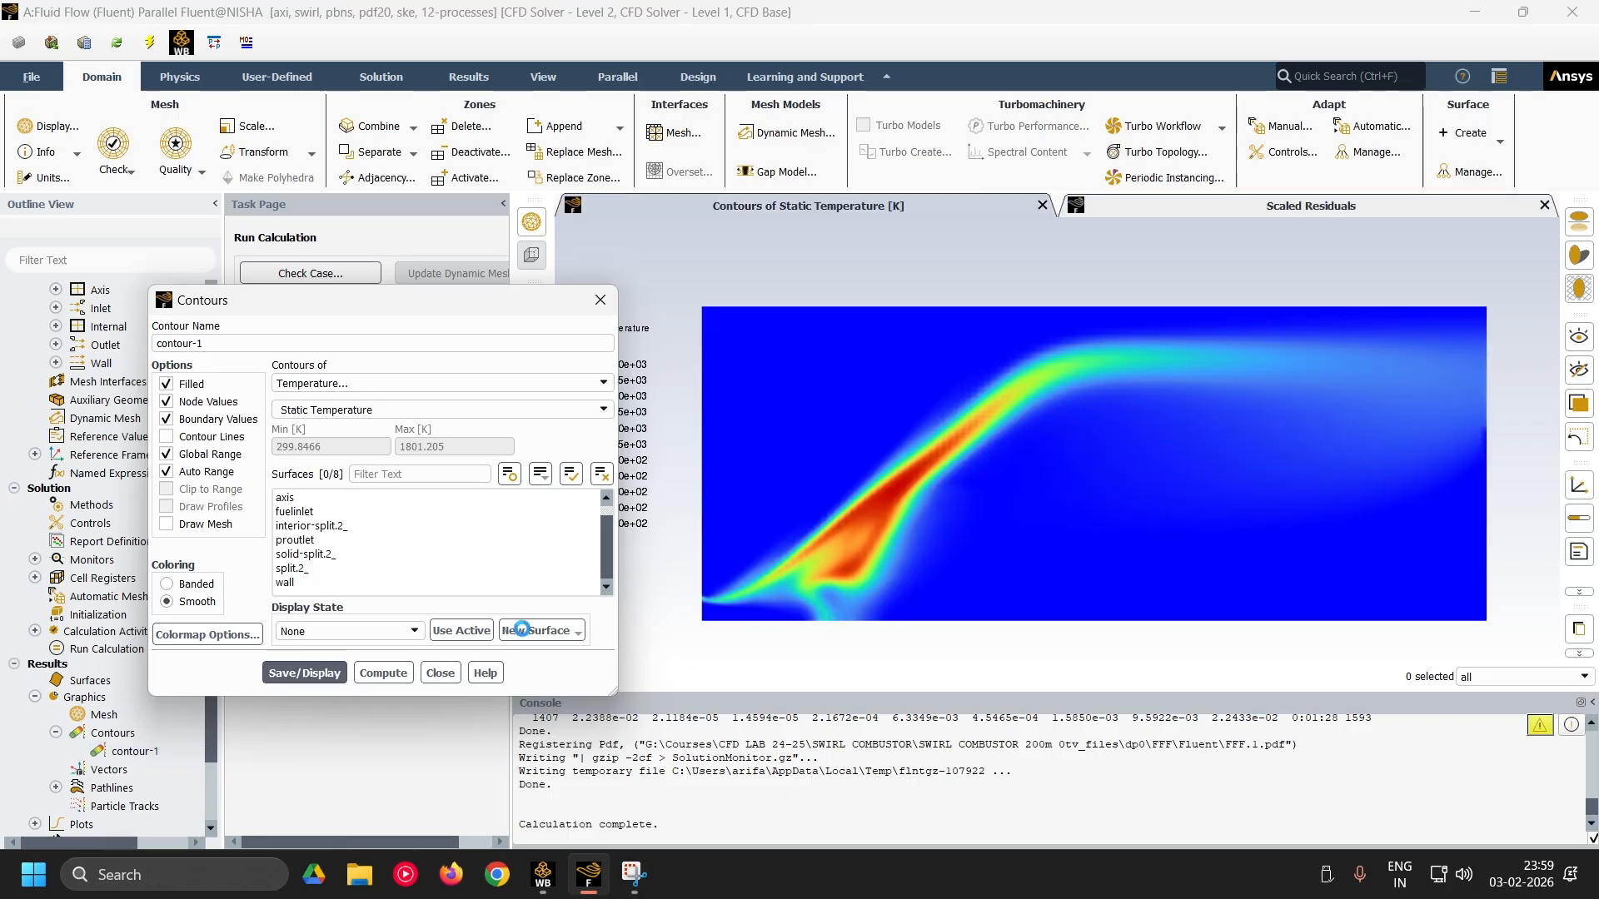
{"action": "left_click_drag", "start_coordinate": [513, 303], "coordinate": [384, 302]}
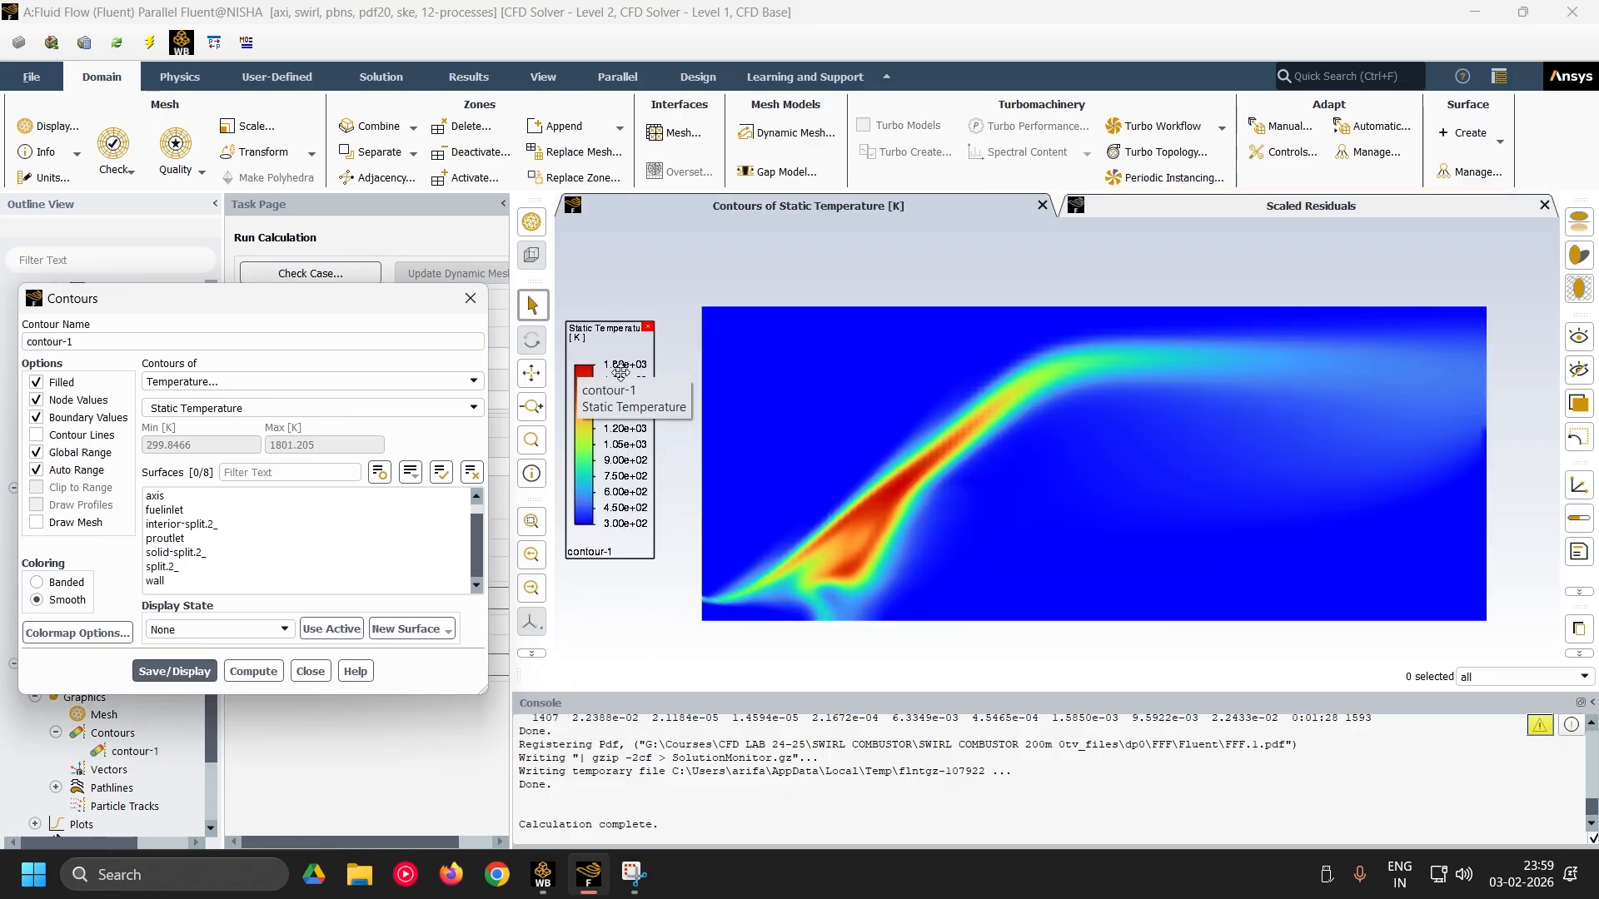
- Set the contour-1 colormap number format to float with precision 0
{"action": "left_click", "coordinate": [618, 372]}
{"action": "left_click", "coordinate": [1389, 504]}
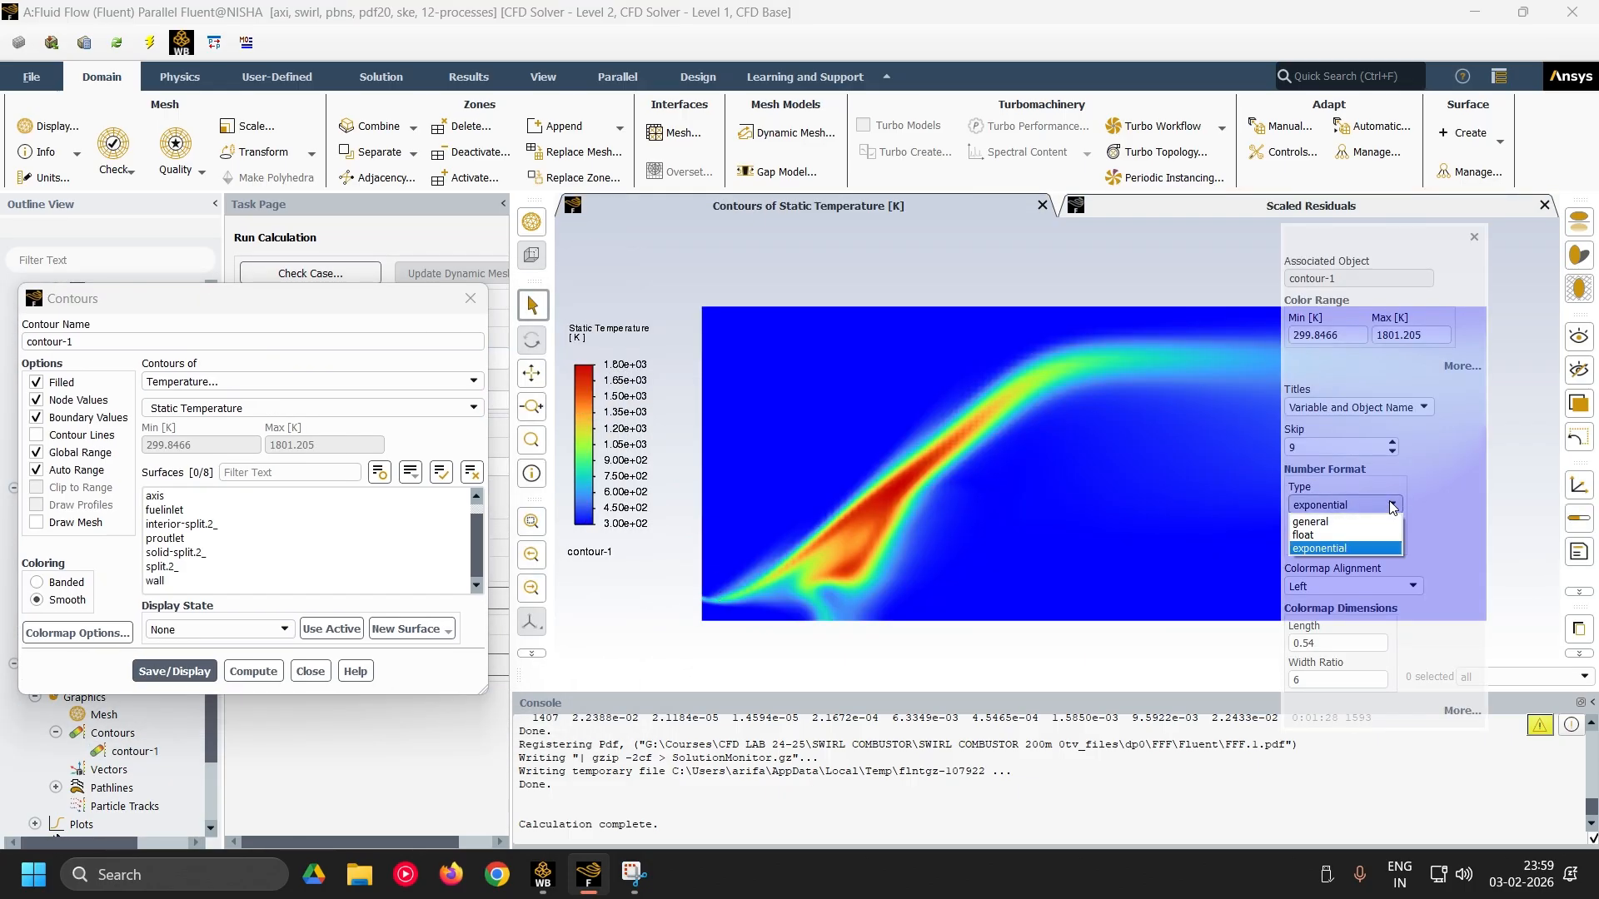
{"action": "left_click", "coordinate": [1358, 537]}
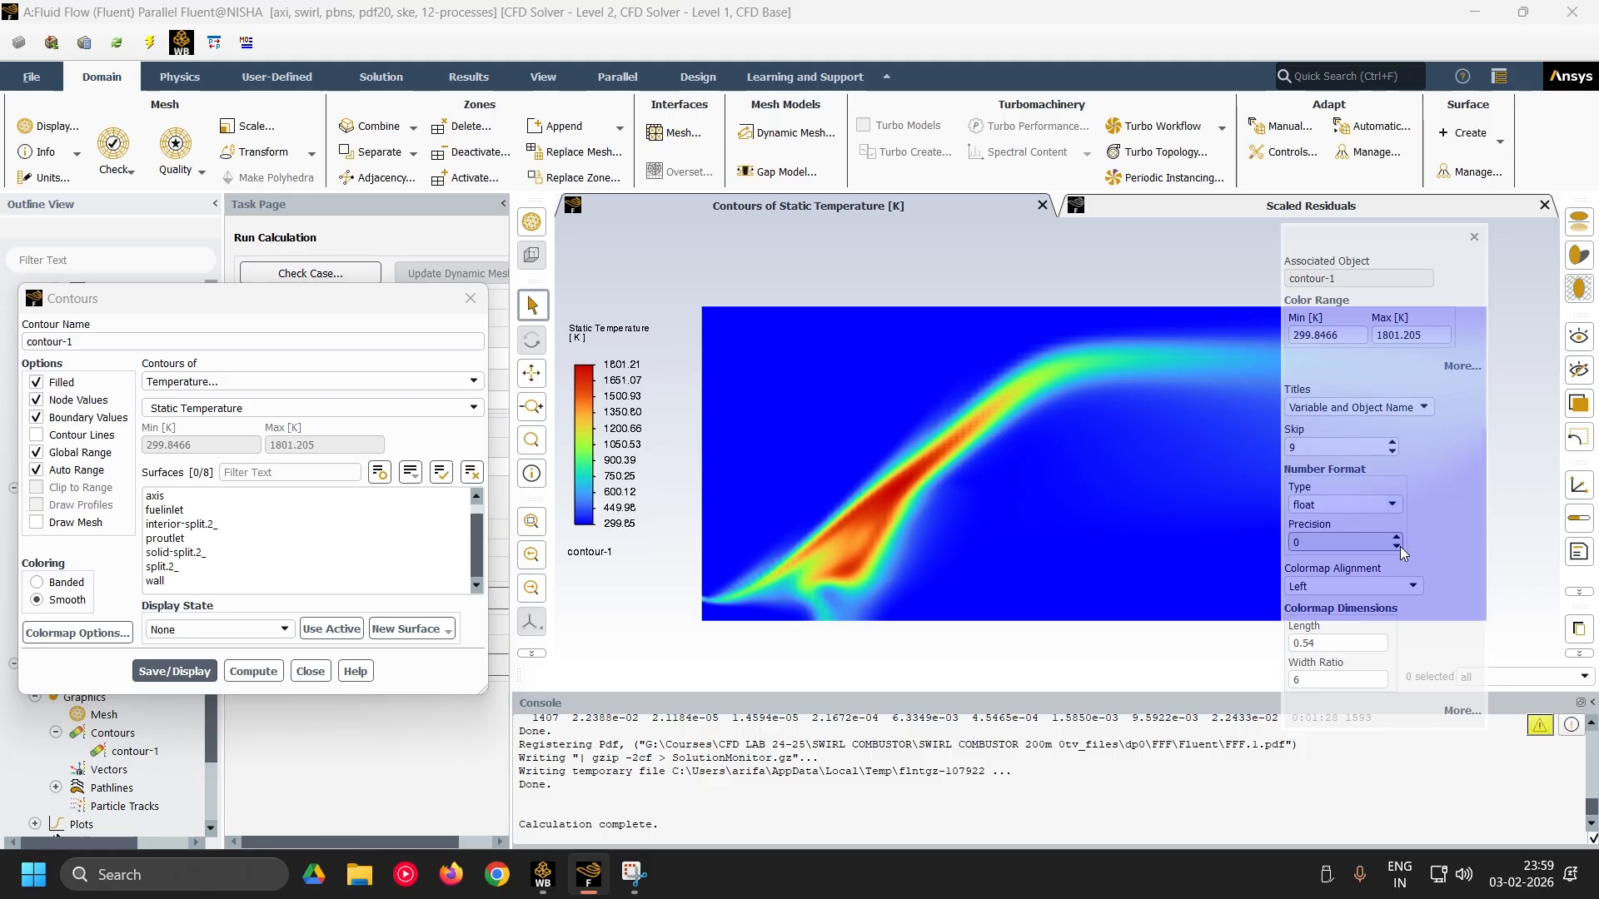
{"action": "left_click", "coordinate": [1474, 238]}
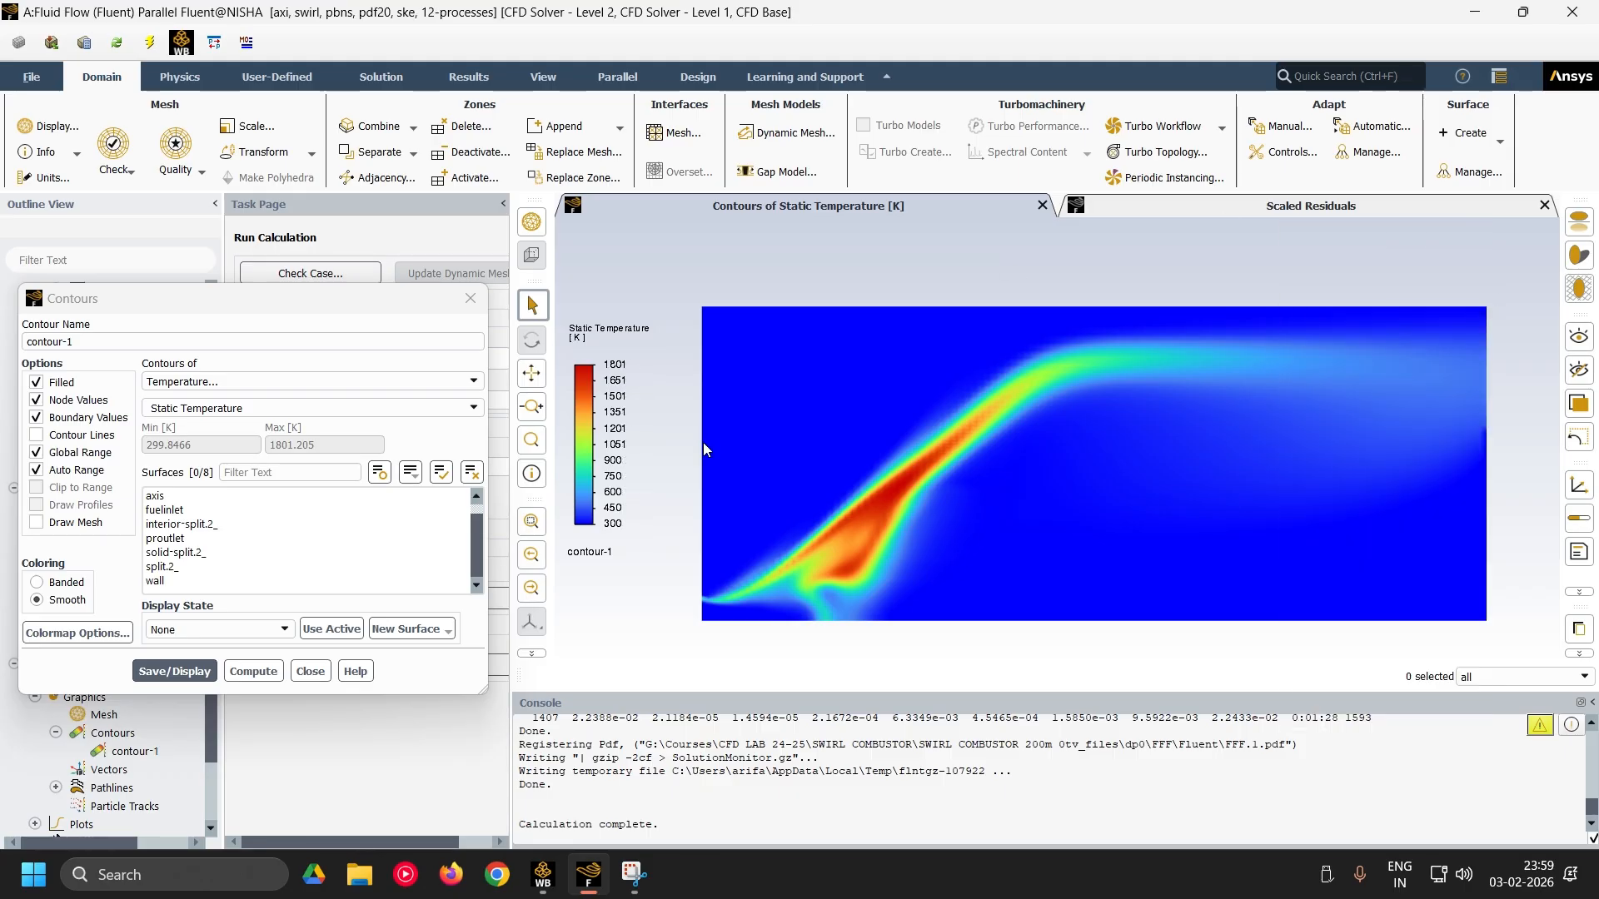
- Reposition and enlarge the static temperature legend, and shift the contour plot clear of it
{"action": "mouse_move", "coordinate": [598, 421]}
{"action": "left_mouse_down"}
{"action": "mouse_move", "coordinate": [689, 531]}
{"action": "mouse_move", "coordinate": [609, 412]}
{"action": "left_mouse_up"}
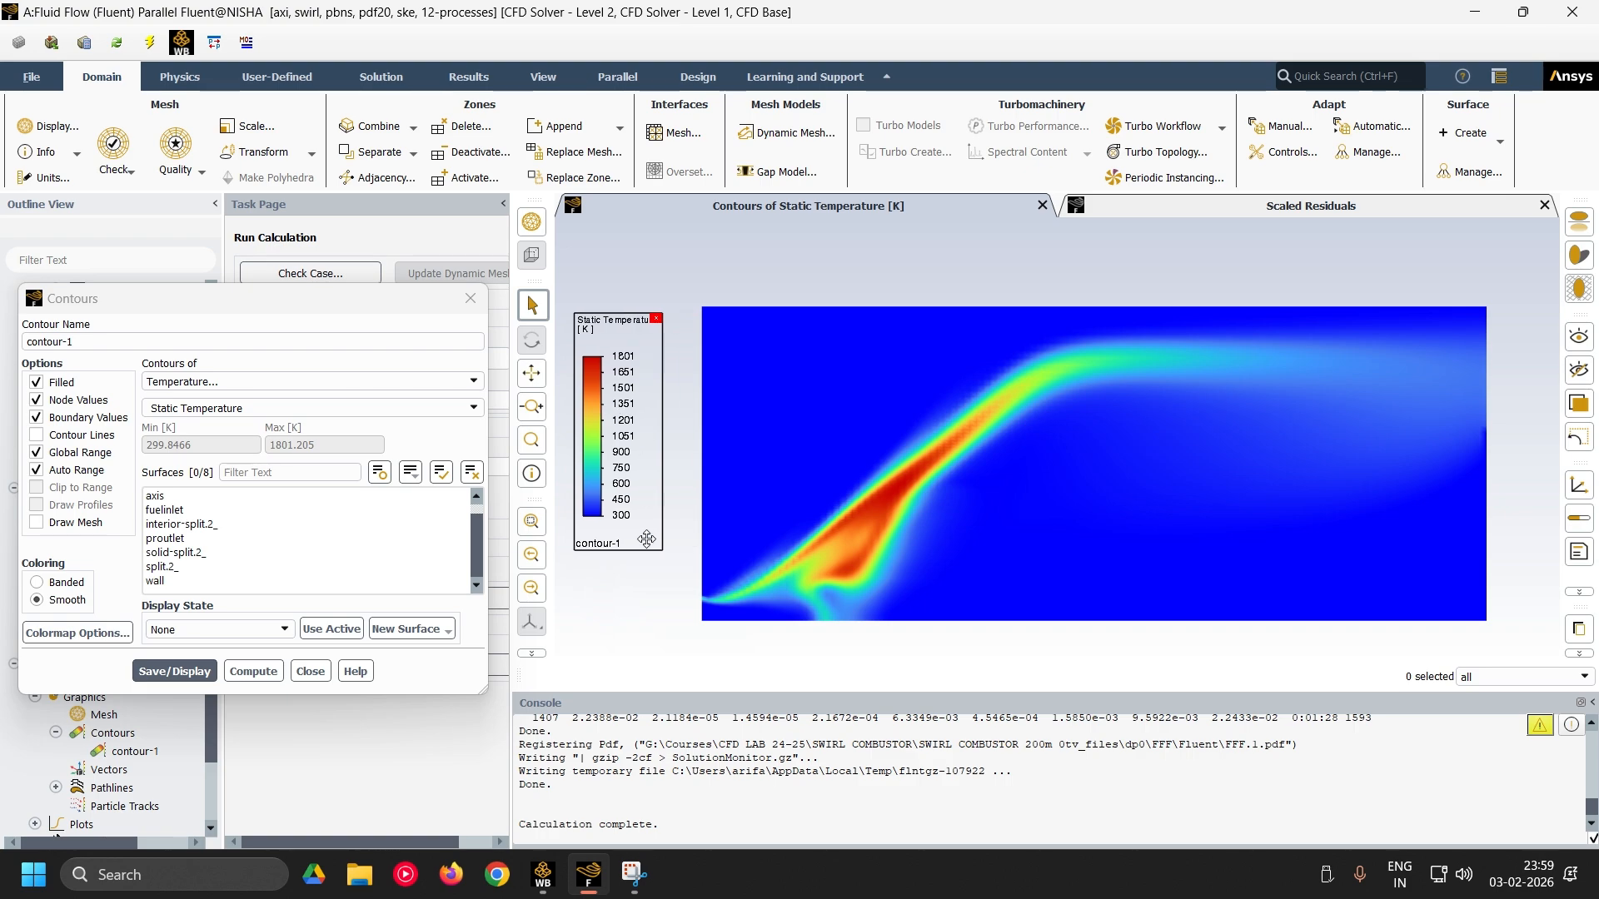
{"action": "left_click_drag", "start_coordinate": [664, 549], "coordinate": [707, 617]}
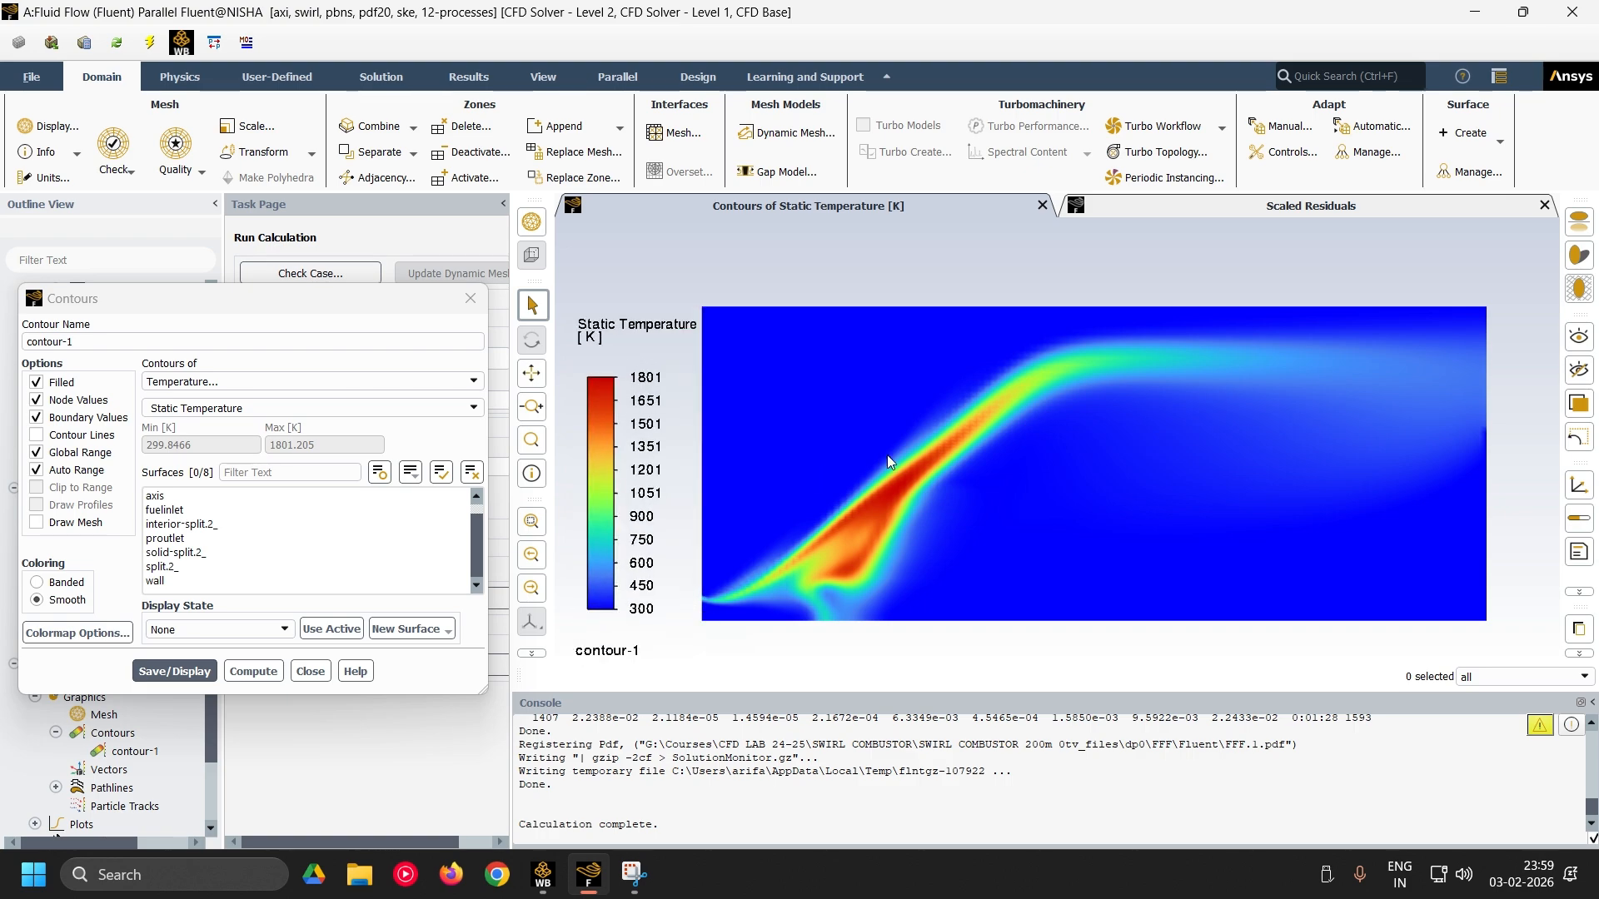
{"action": "left_click", "coordinate": [534, 374]}
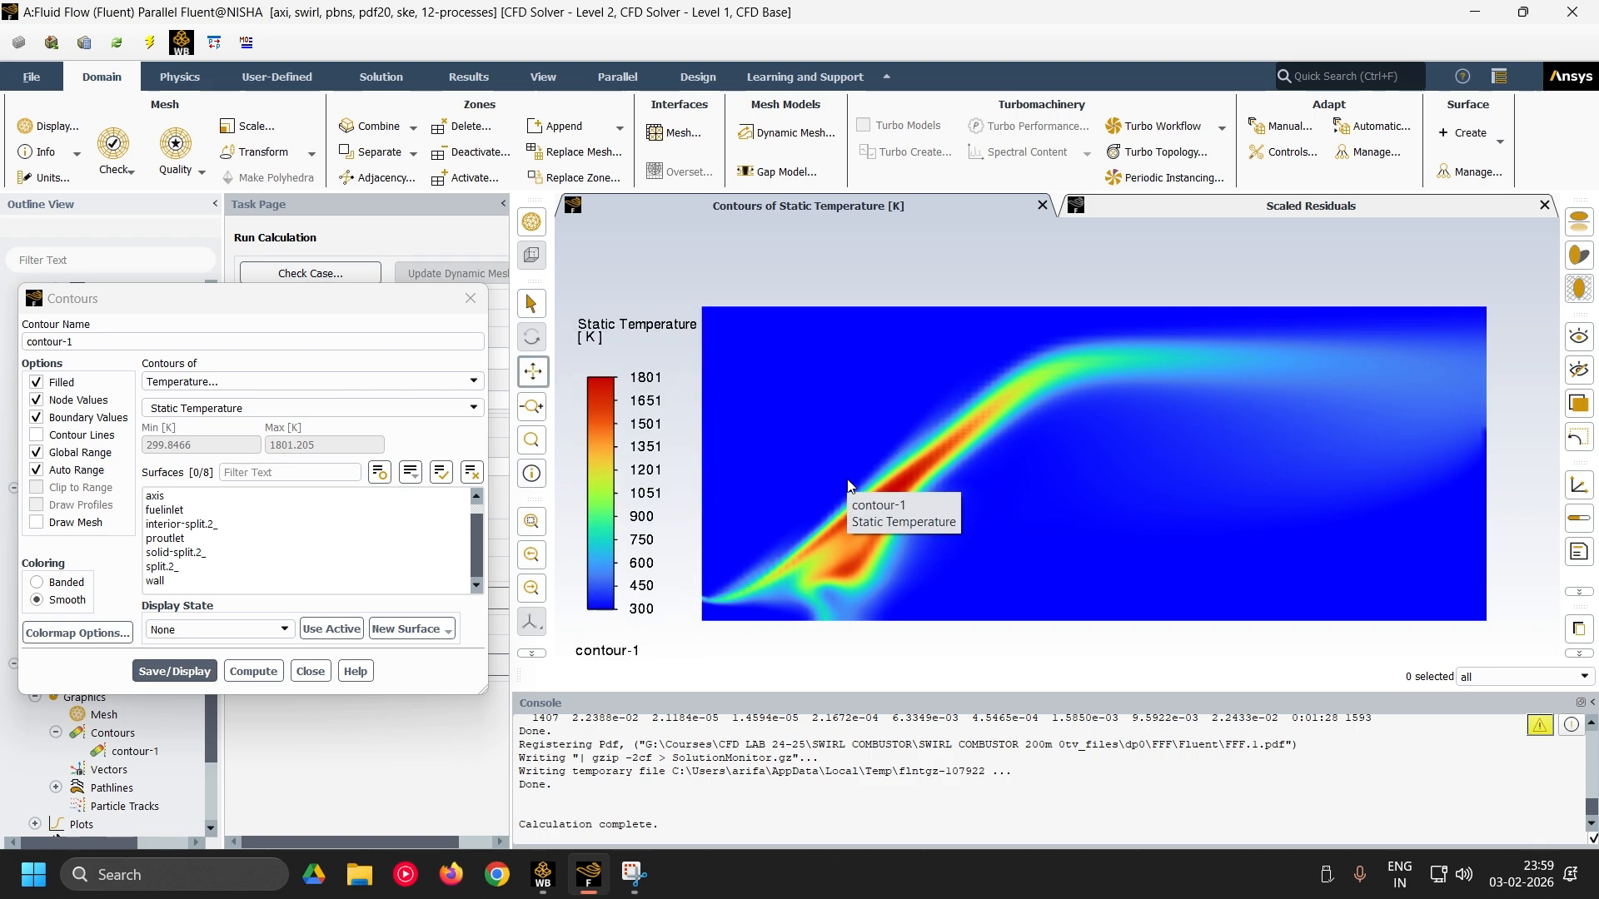
{"action": "left_click_drag", "start_coordinate": [850, 489], "coordinate": [927, 466]}
{"action": "left_click", "coordinate": [654, 404]}
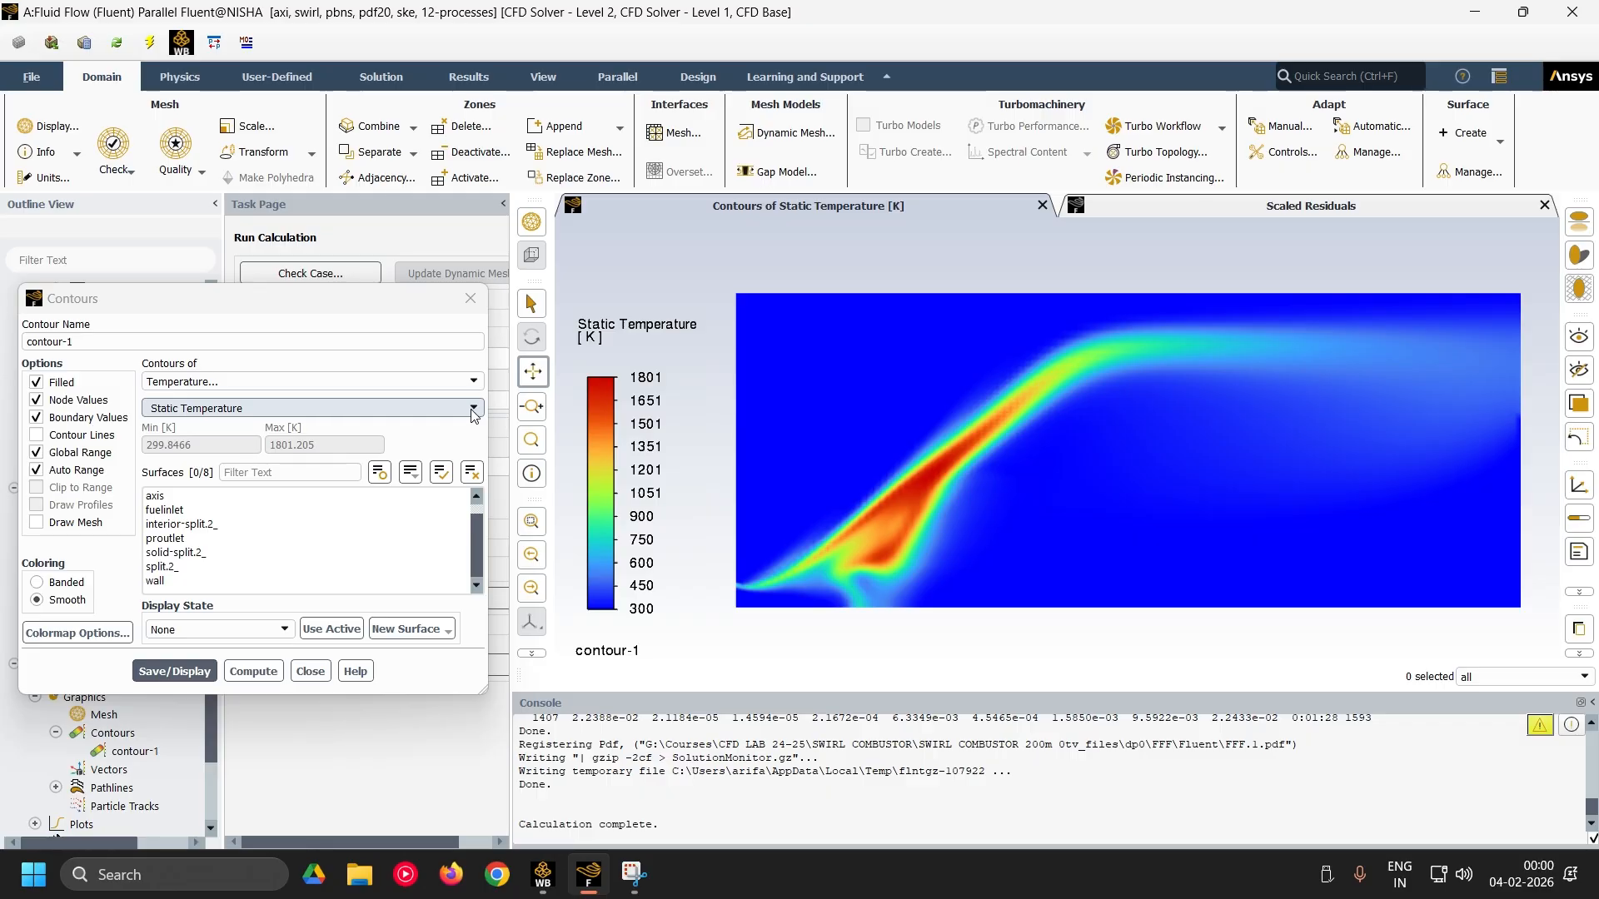
- Change contour-1 to the Species variable Mass fraction of ch4 and display it
{"action": "left_click", "coordinate": [477, 383]}
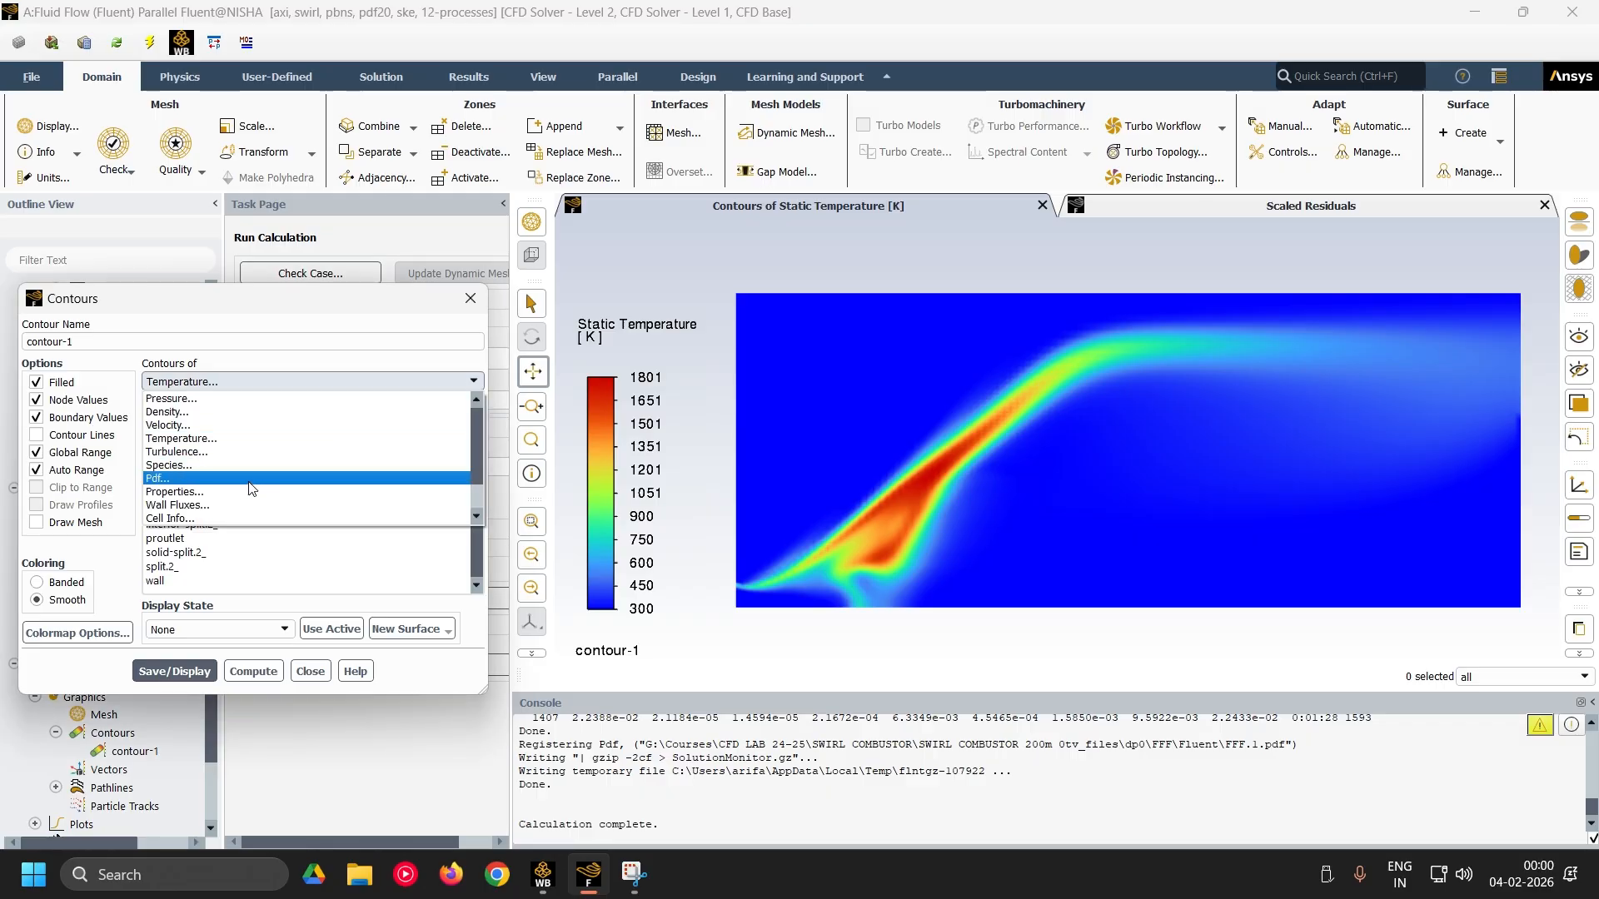
{"action": "left_click", "coordinate": [227, 465]}
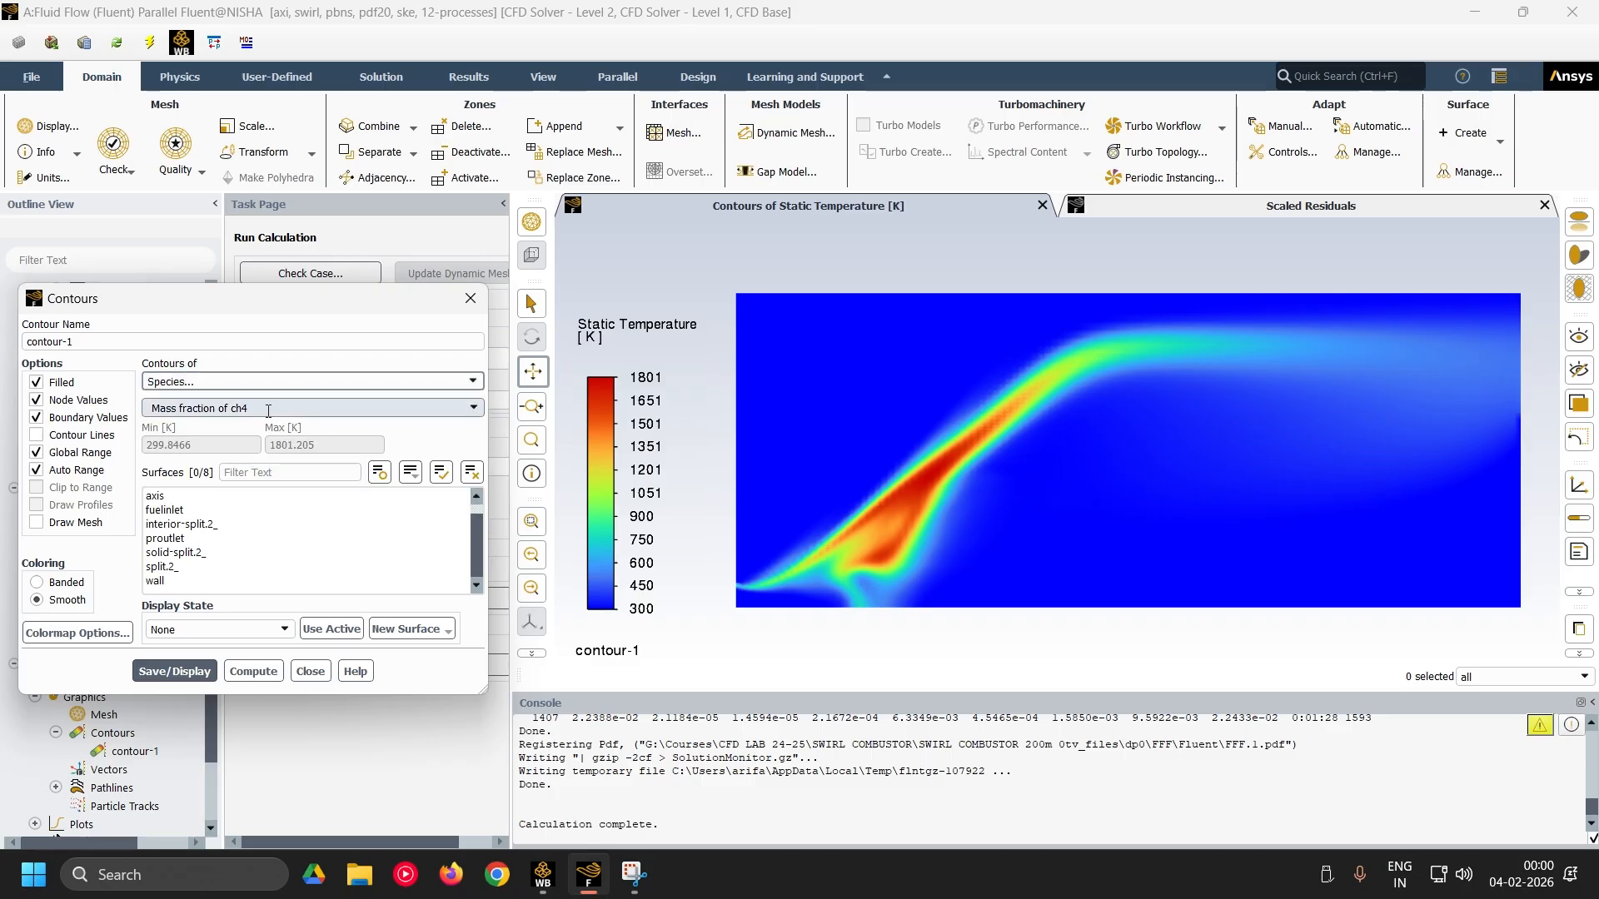
{"action": "left_click", "coordinate": [473, 410]}
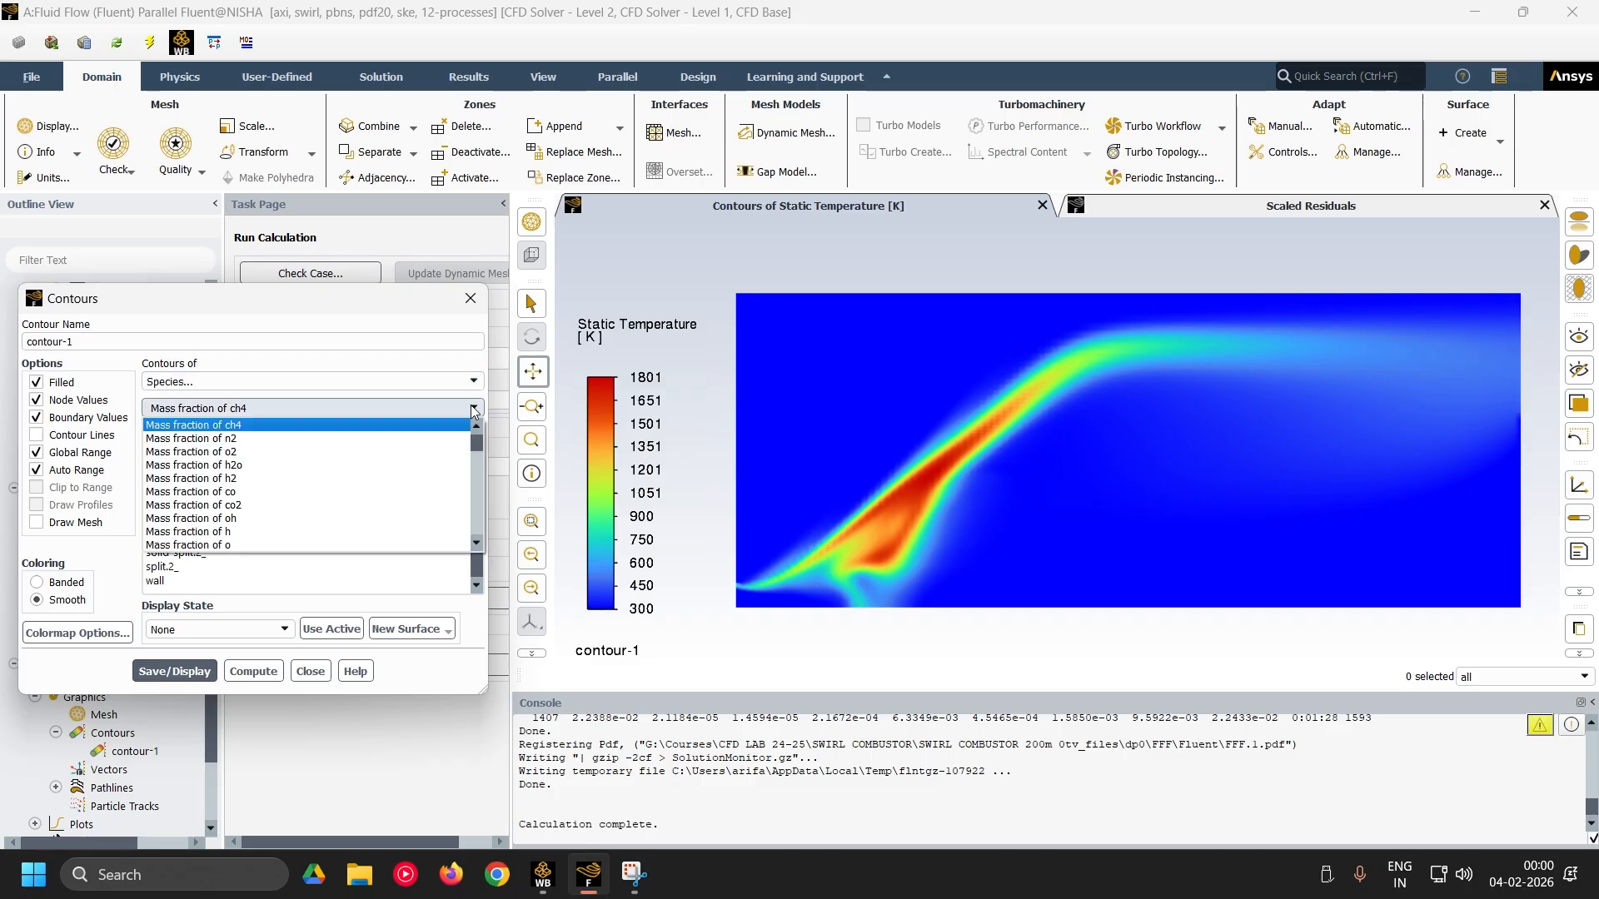
{"action": "left_click", "coordinate": [293, 337]}
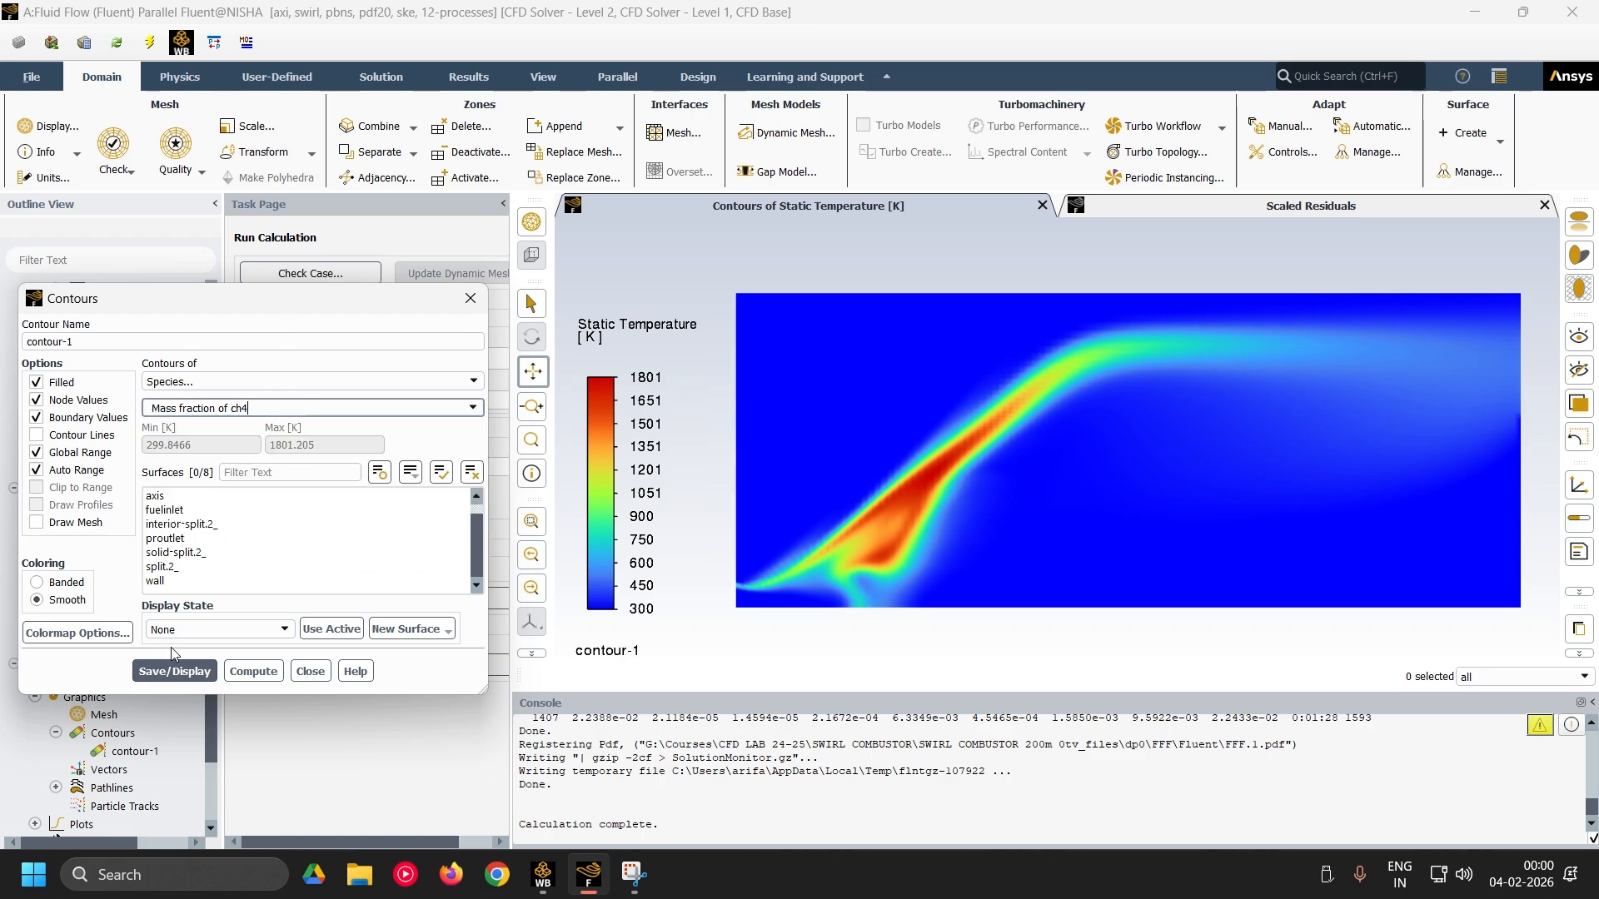
{"action": "left_click", "coordinate": [174, 671]}
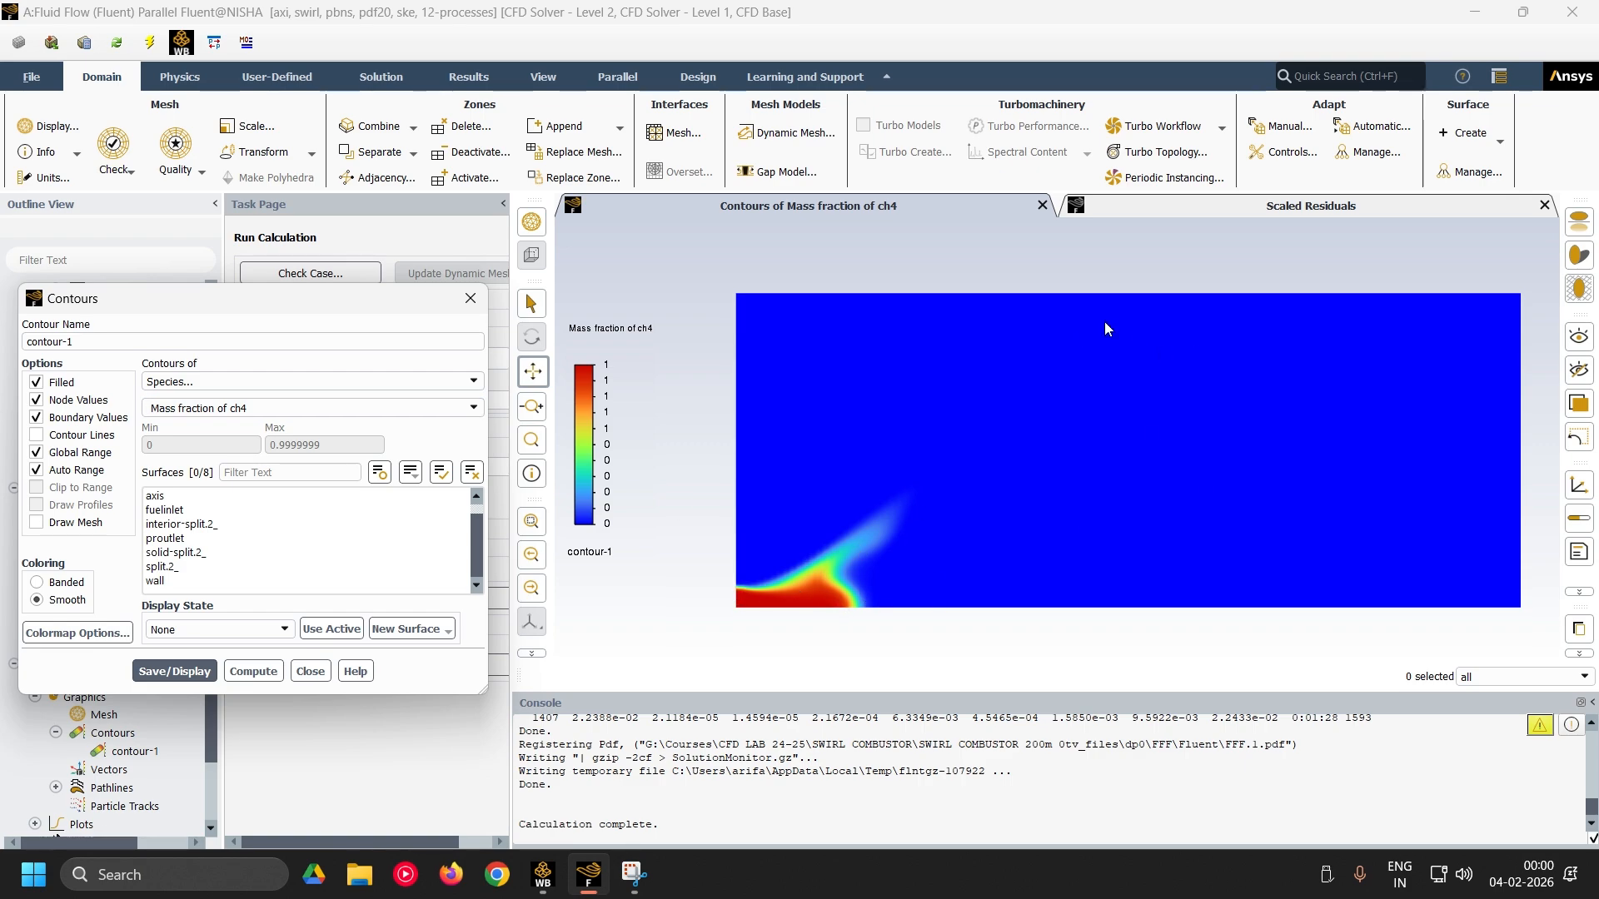
- Display contour-1 for Mass fraction of h2o, followed by Mass fraction of co2
{"action": "left_click", "coordinate": [474, 409]}
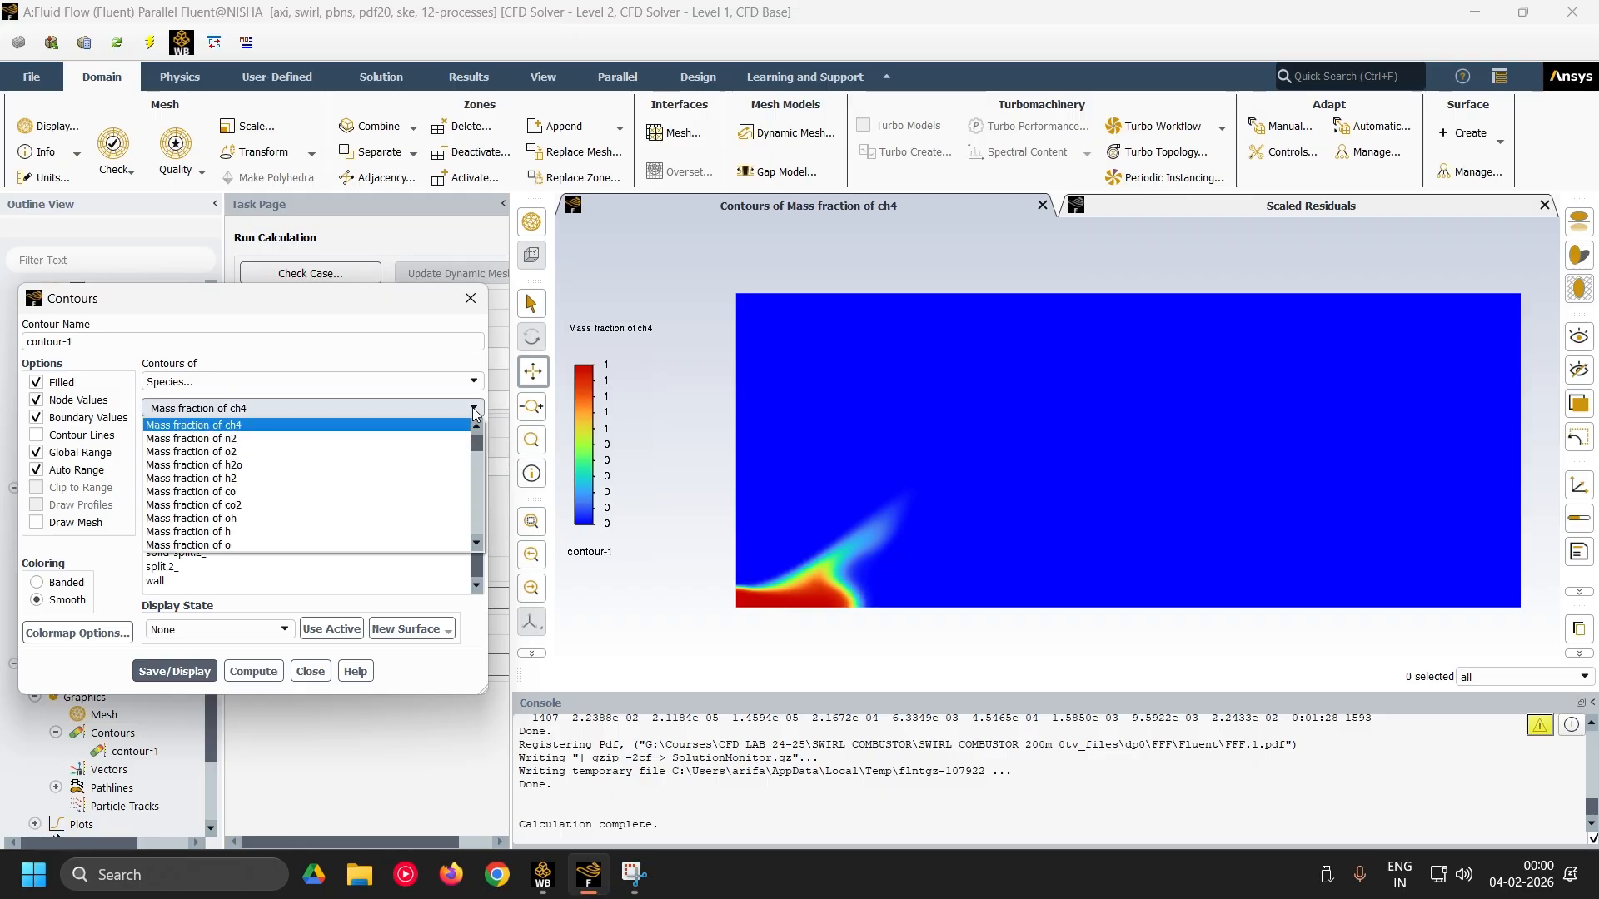
{"action": "left_click", "coordinate": [379, 466]}
{"action": "left_click", "coordinate": [174, 672]}
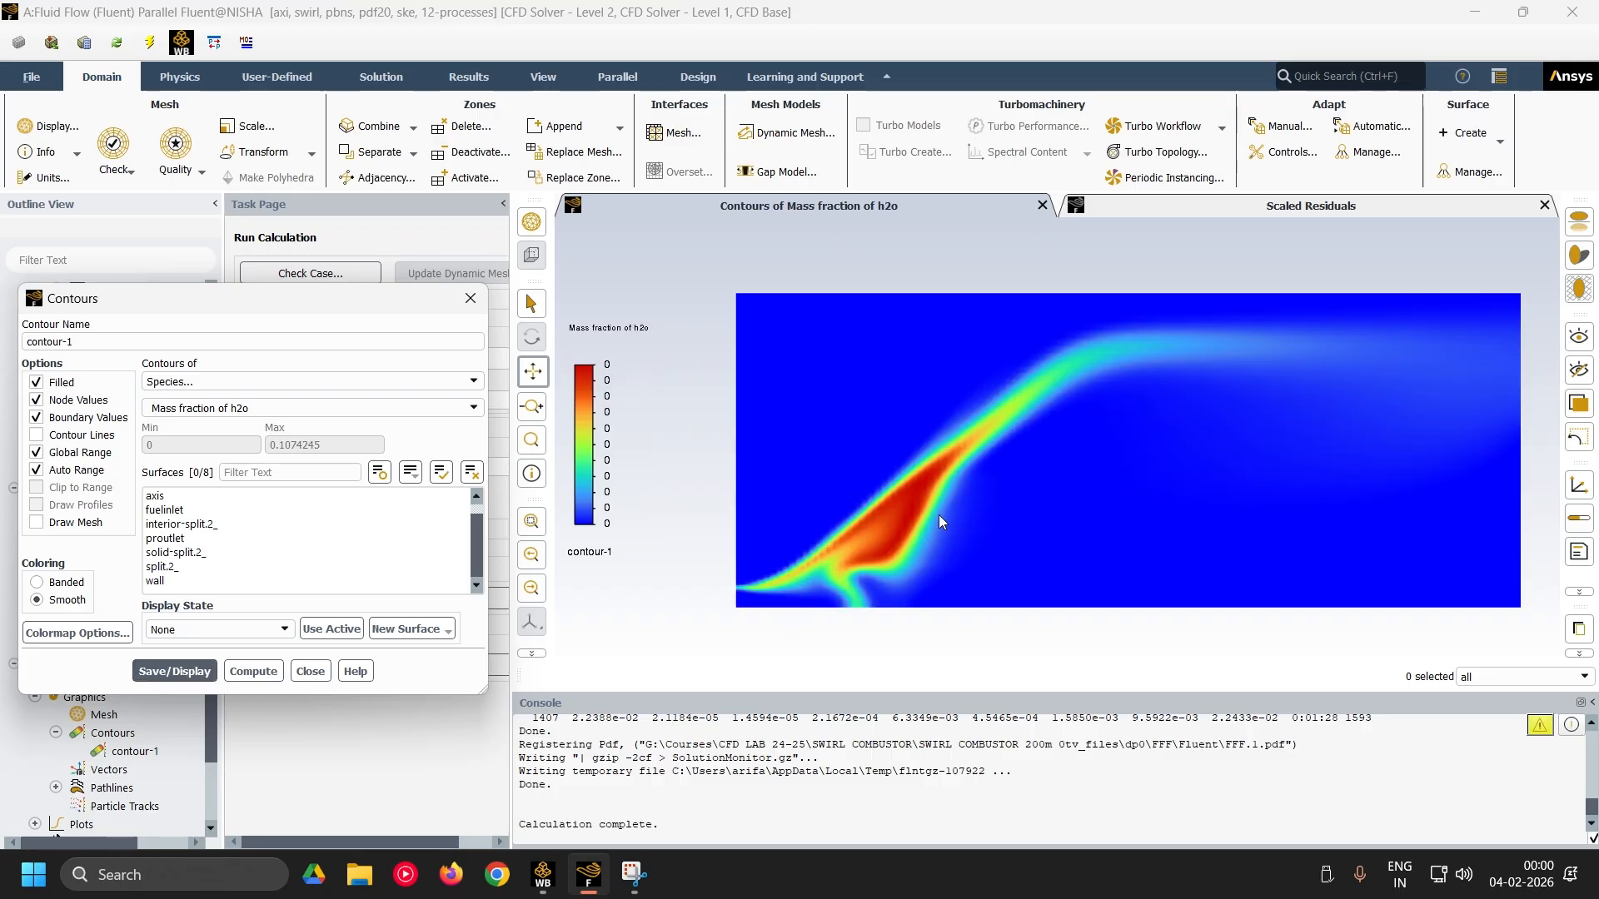
{"action": "left_click", "coordinate": [466, 408]}
{"action": "left_click", "coordinate": [279, 505]}
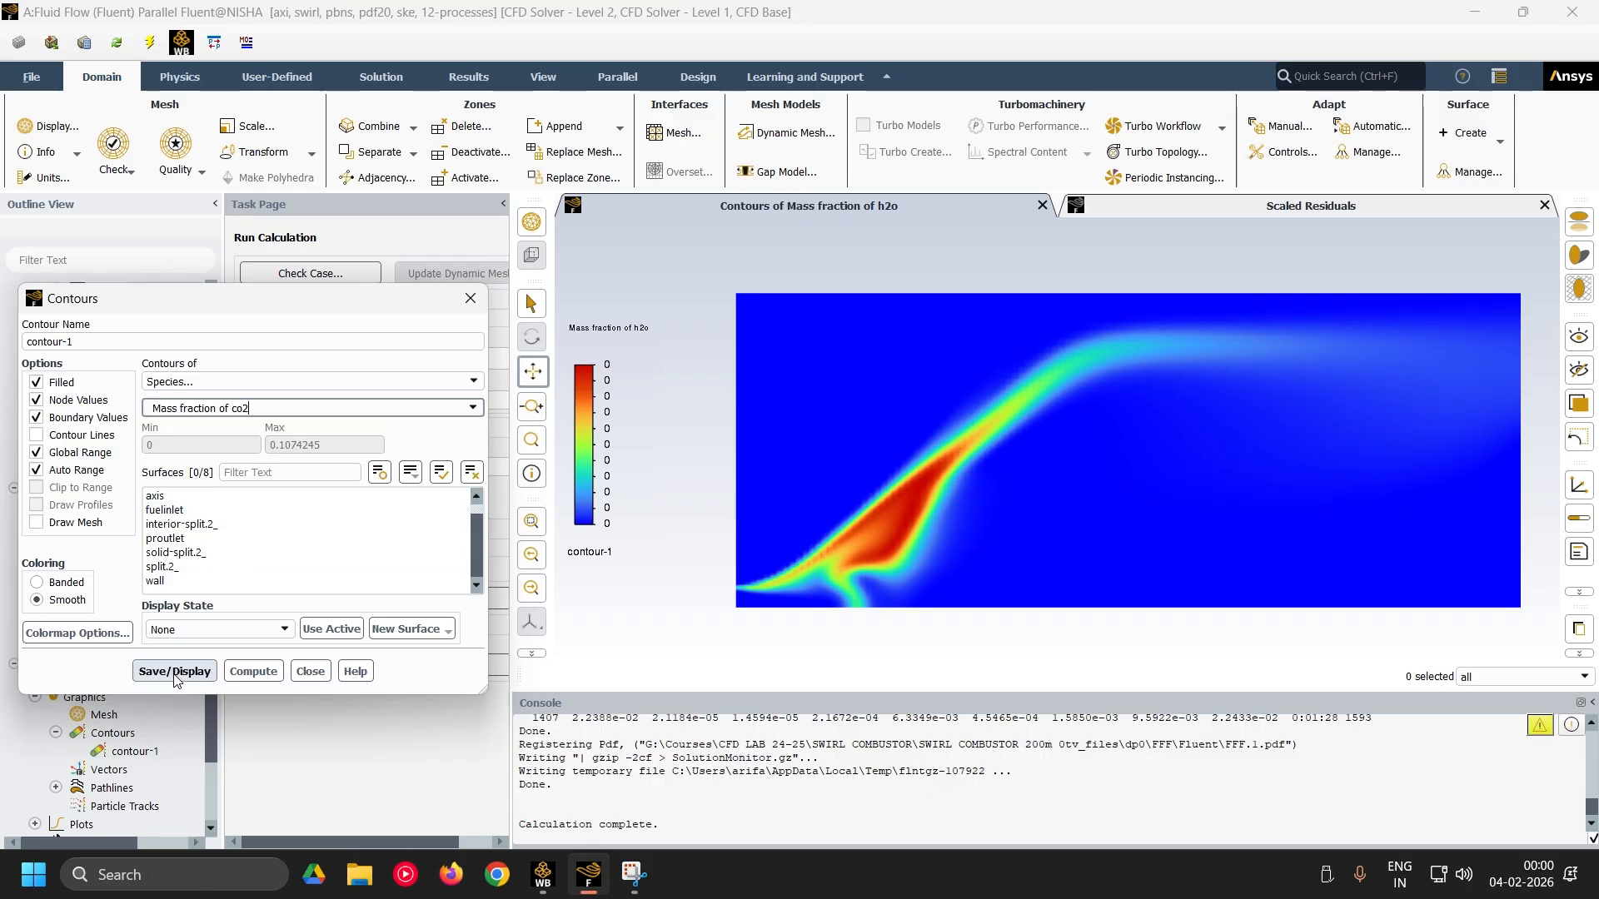
{"action": "left_click", "coordinate": [174, 672]}
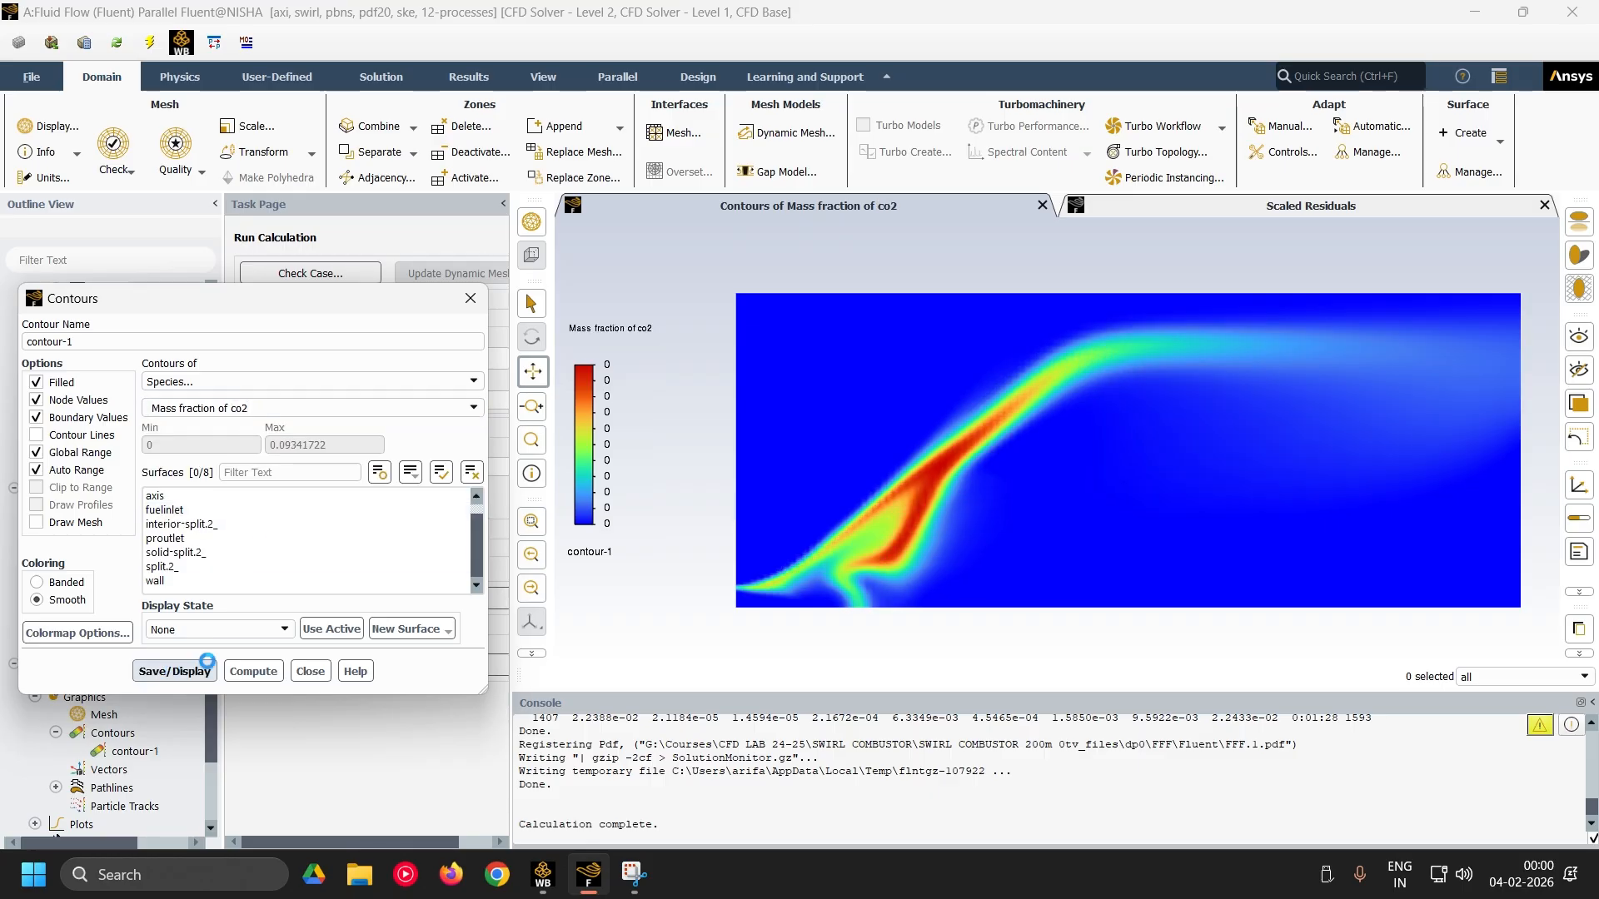
- Display contour-1 for Mass fraction of oh and close the contour settings
{"action": "left_click", "coordinate": [464, 408]}
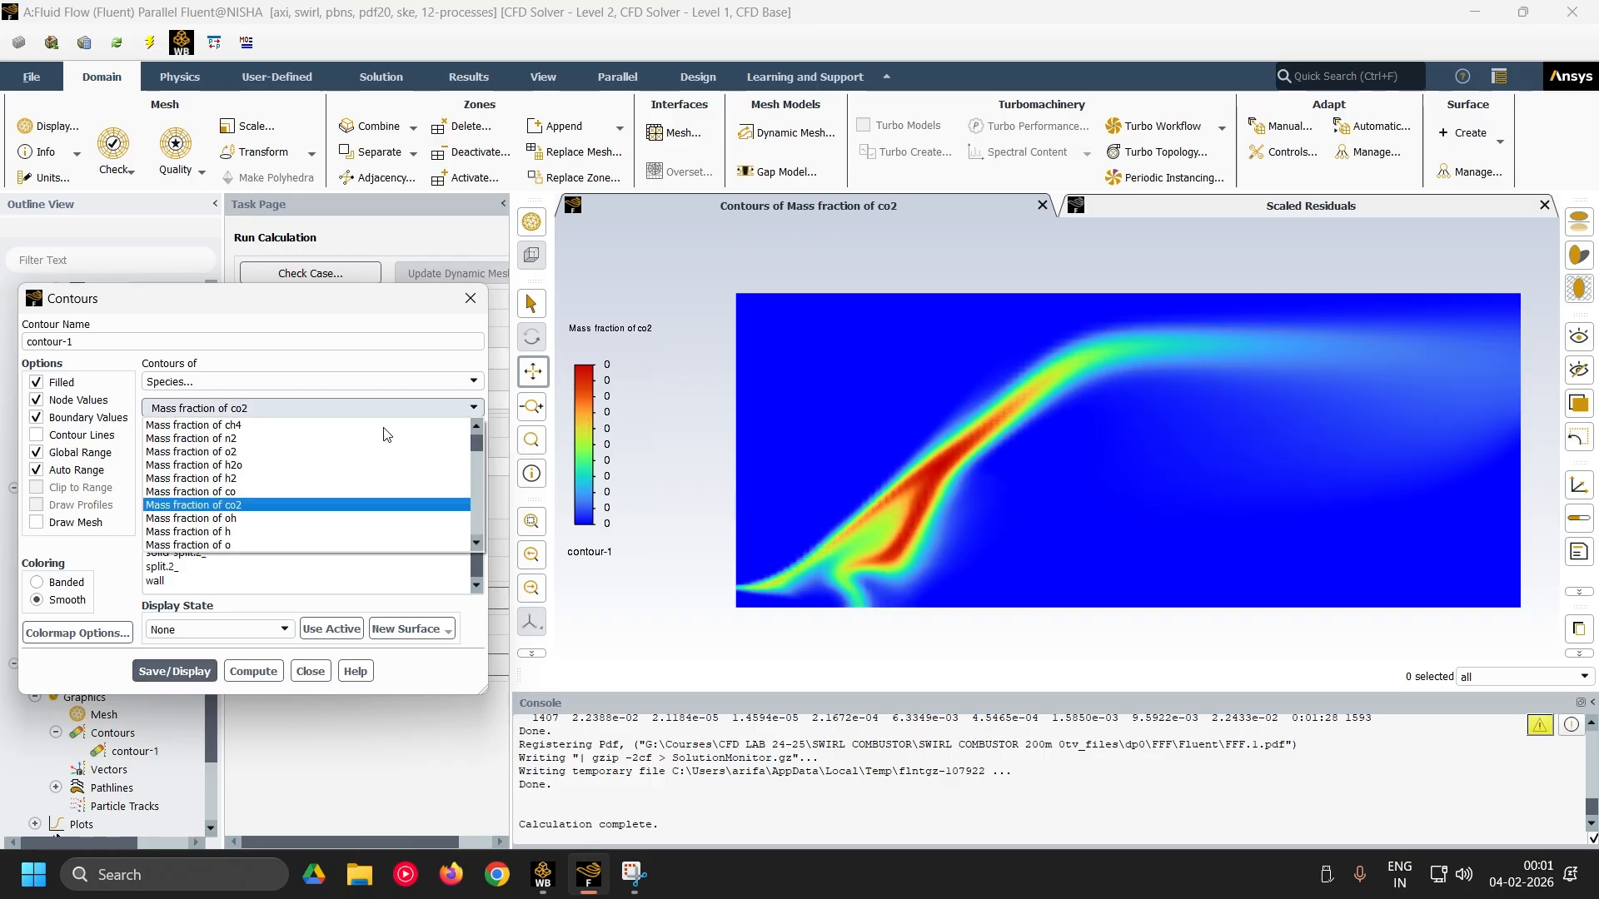
{"action": "left_click", "coordinate": [287, 518]}
{"action": "left_click", "coordinate": [174, 671]}
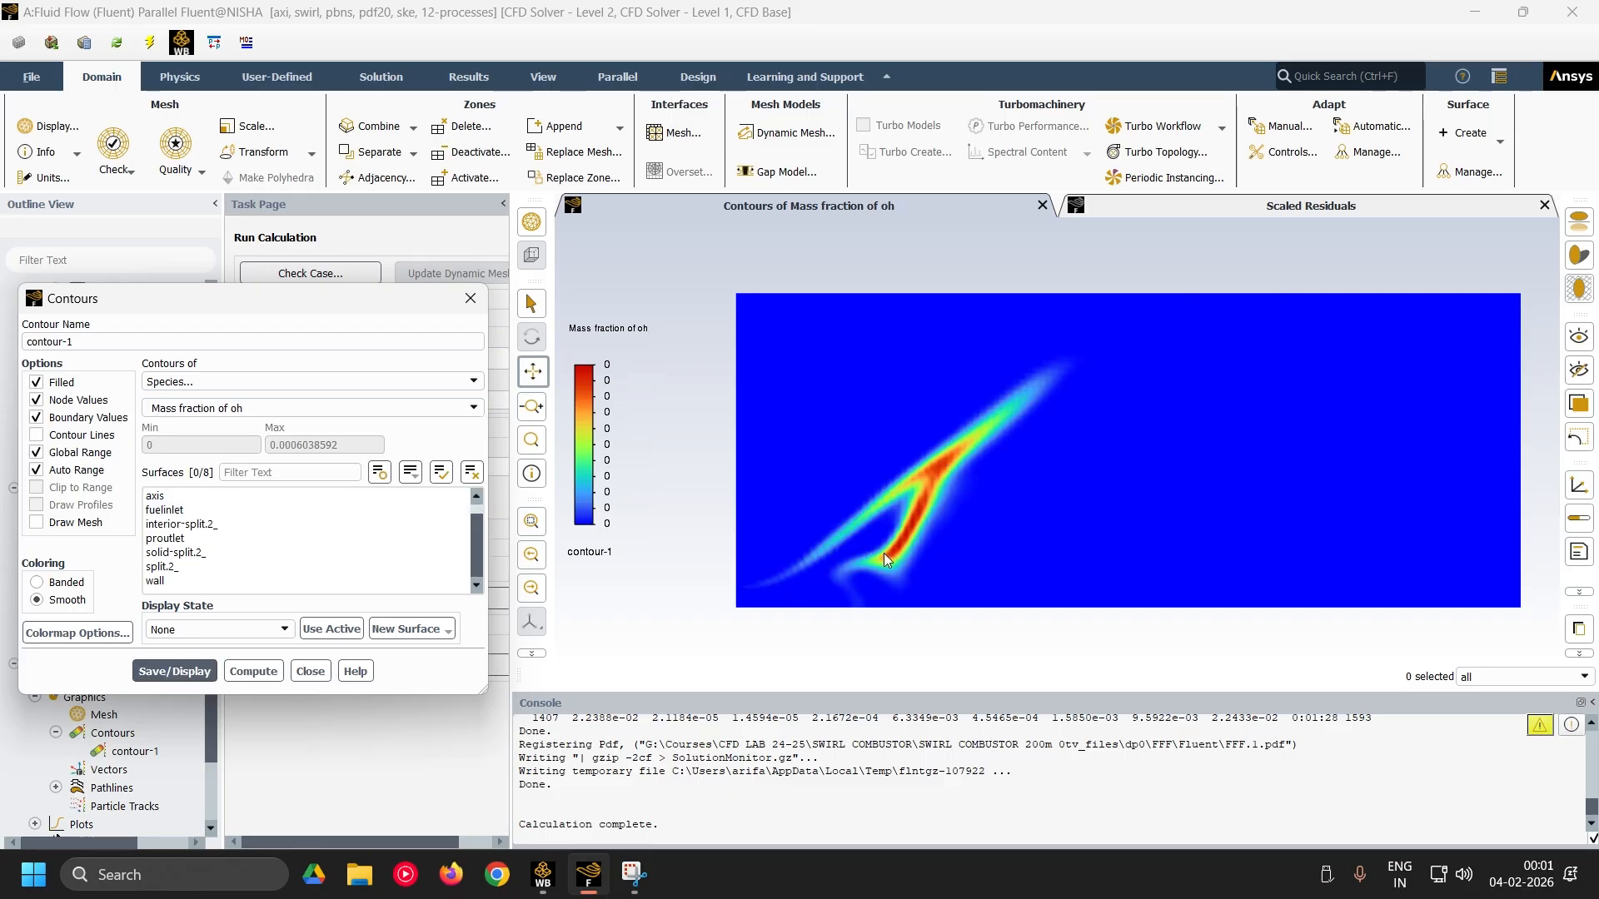
{"action": "left_click", "coordinate": [470, 298]}
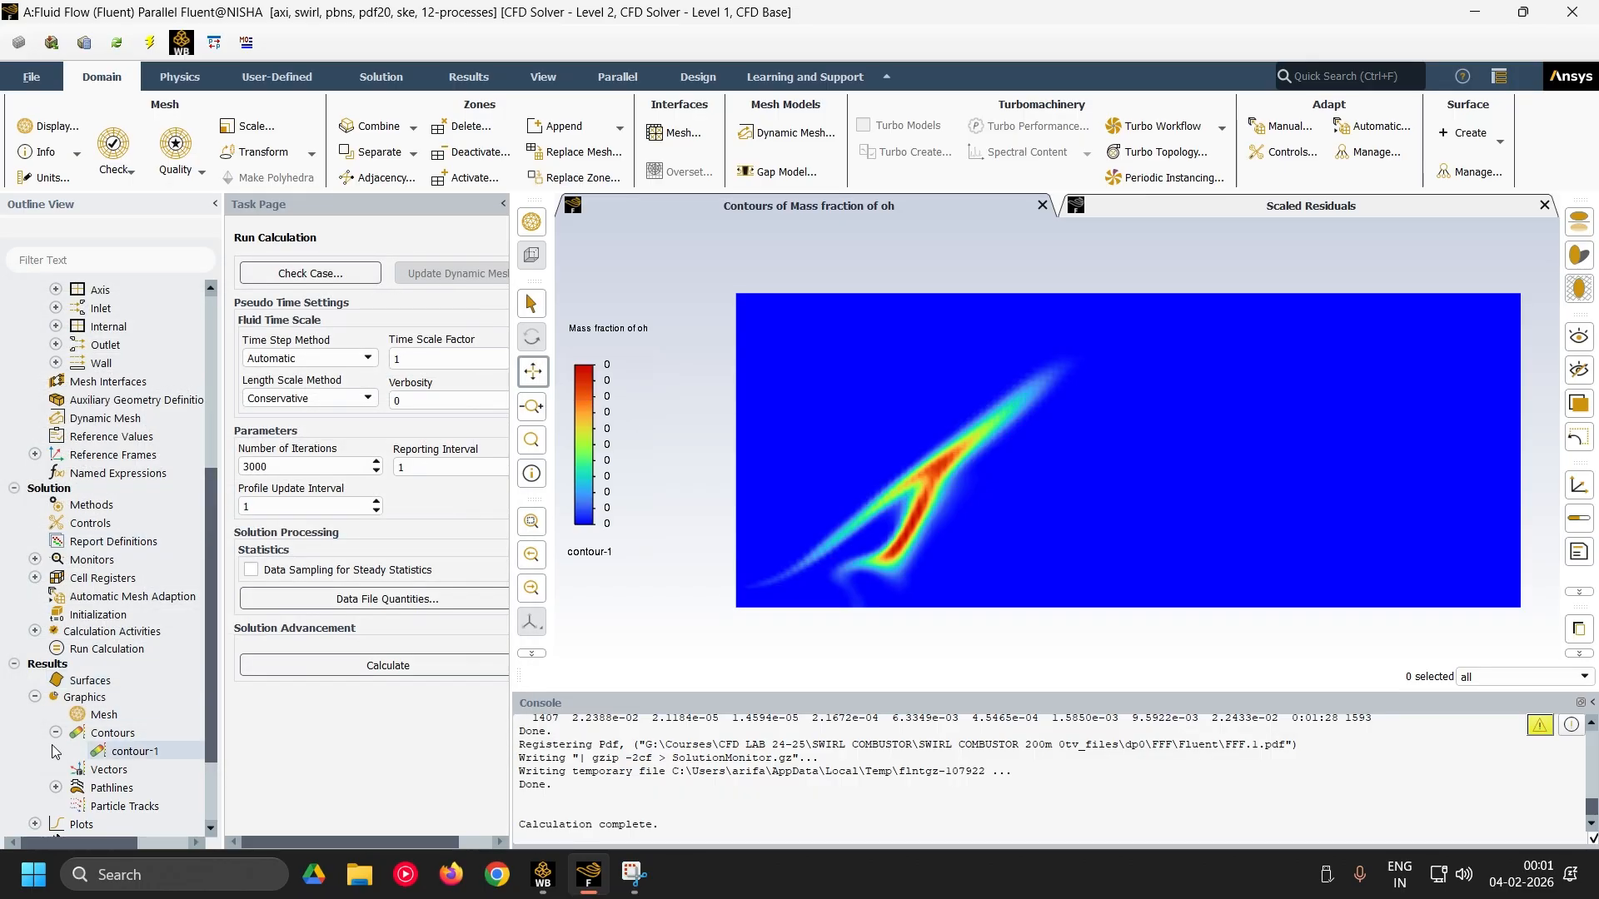
- Open pathlines-1 for editing and set 500 steps with a path skip of 0
{"action": "left_click", "coordinate": [71, 788]}
{"action": "left_click", "coordinate": [56, 788]}
{"action": "left_click", "coordinate": [125, 806]}
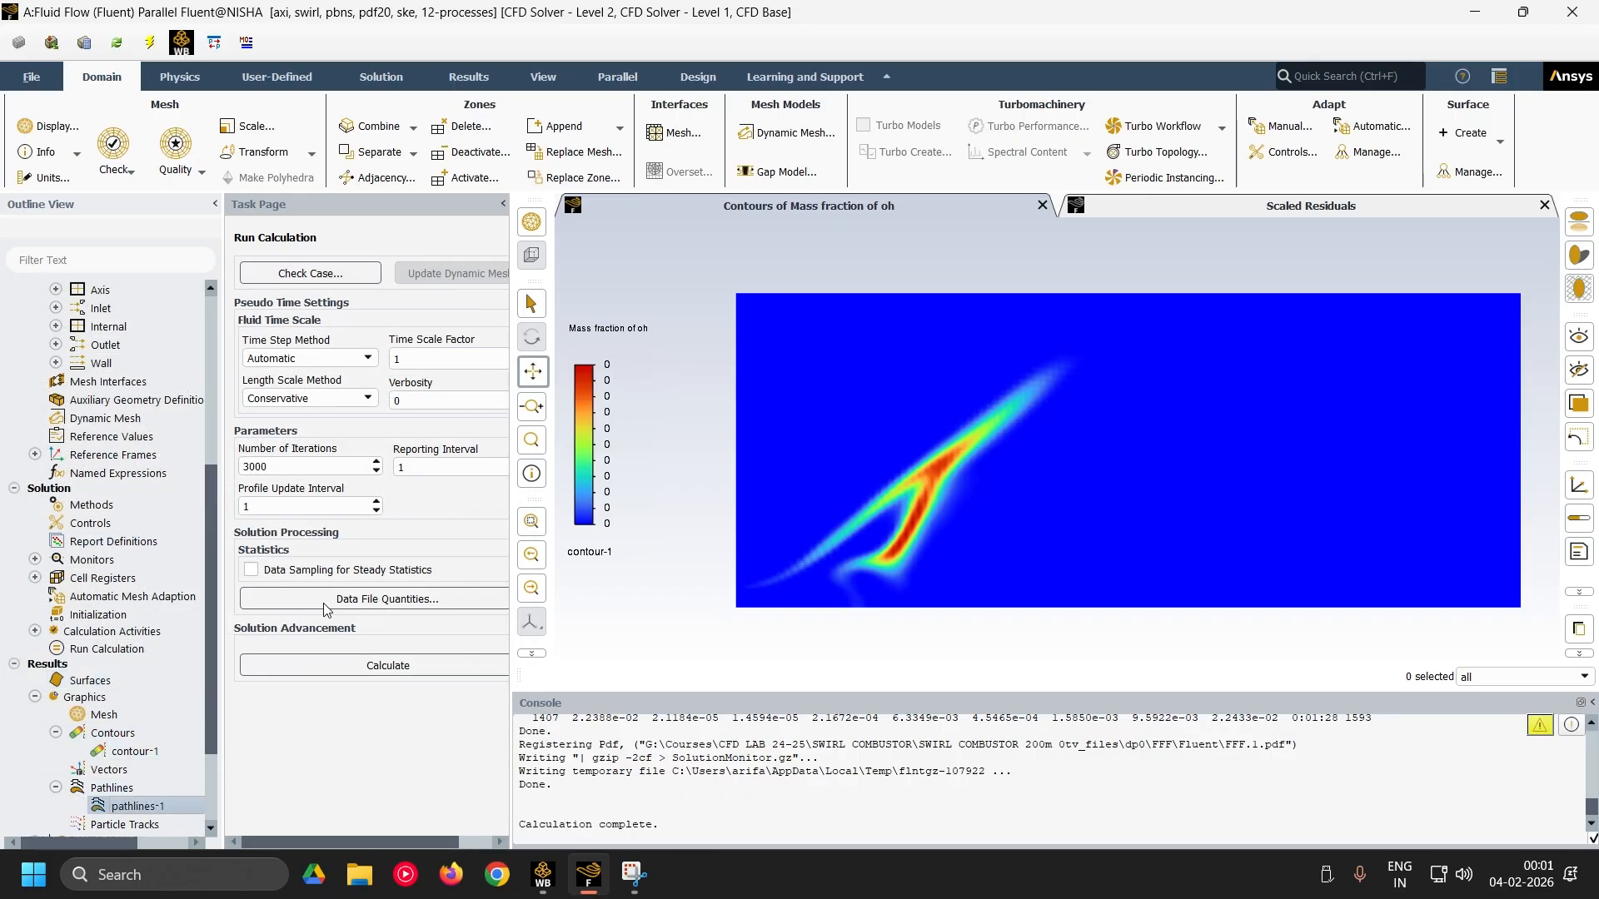
{"action": "left_click_drag", "start_coordinate": [725, 219], "coordinate": [294, 198]}
{"action": "left_click", "coordinate": [151, 371]}
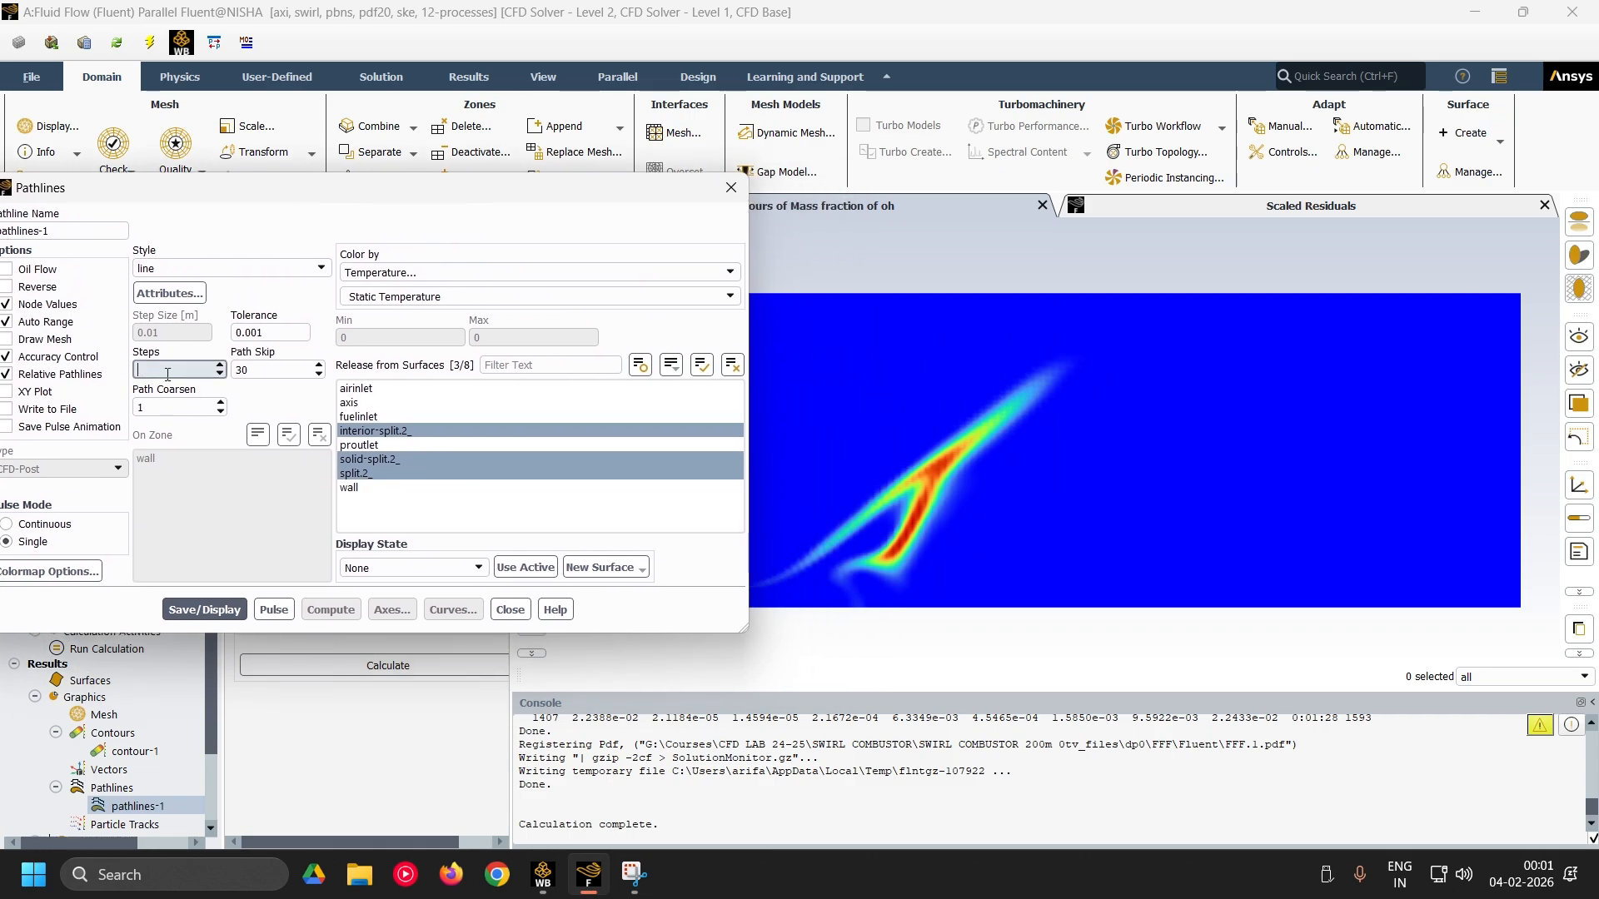
{"action": "type", "text": "500"}
{"action": "key", "text": "Tab"}
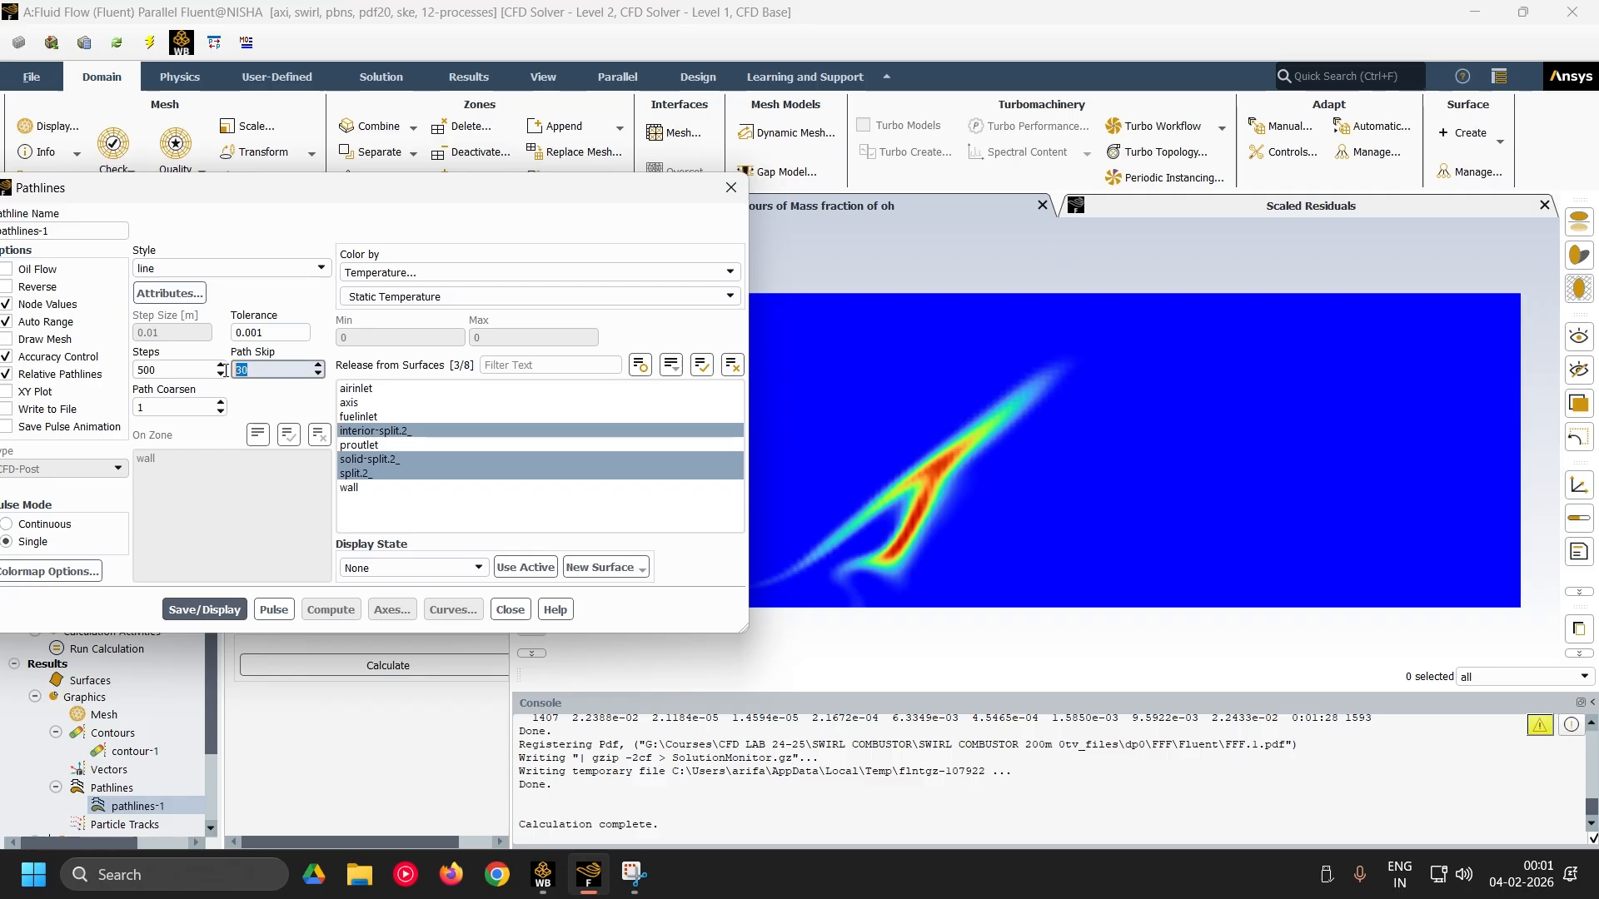
{"action": "type", "text": "0"}
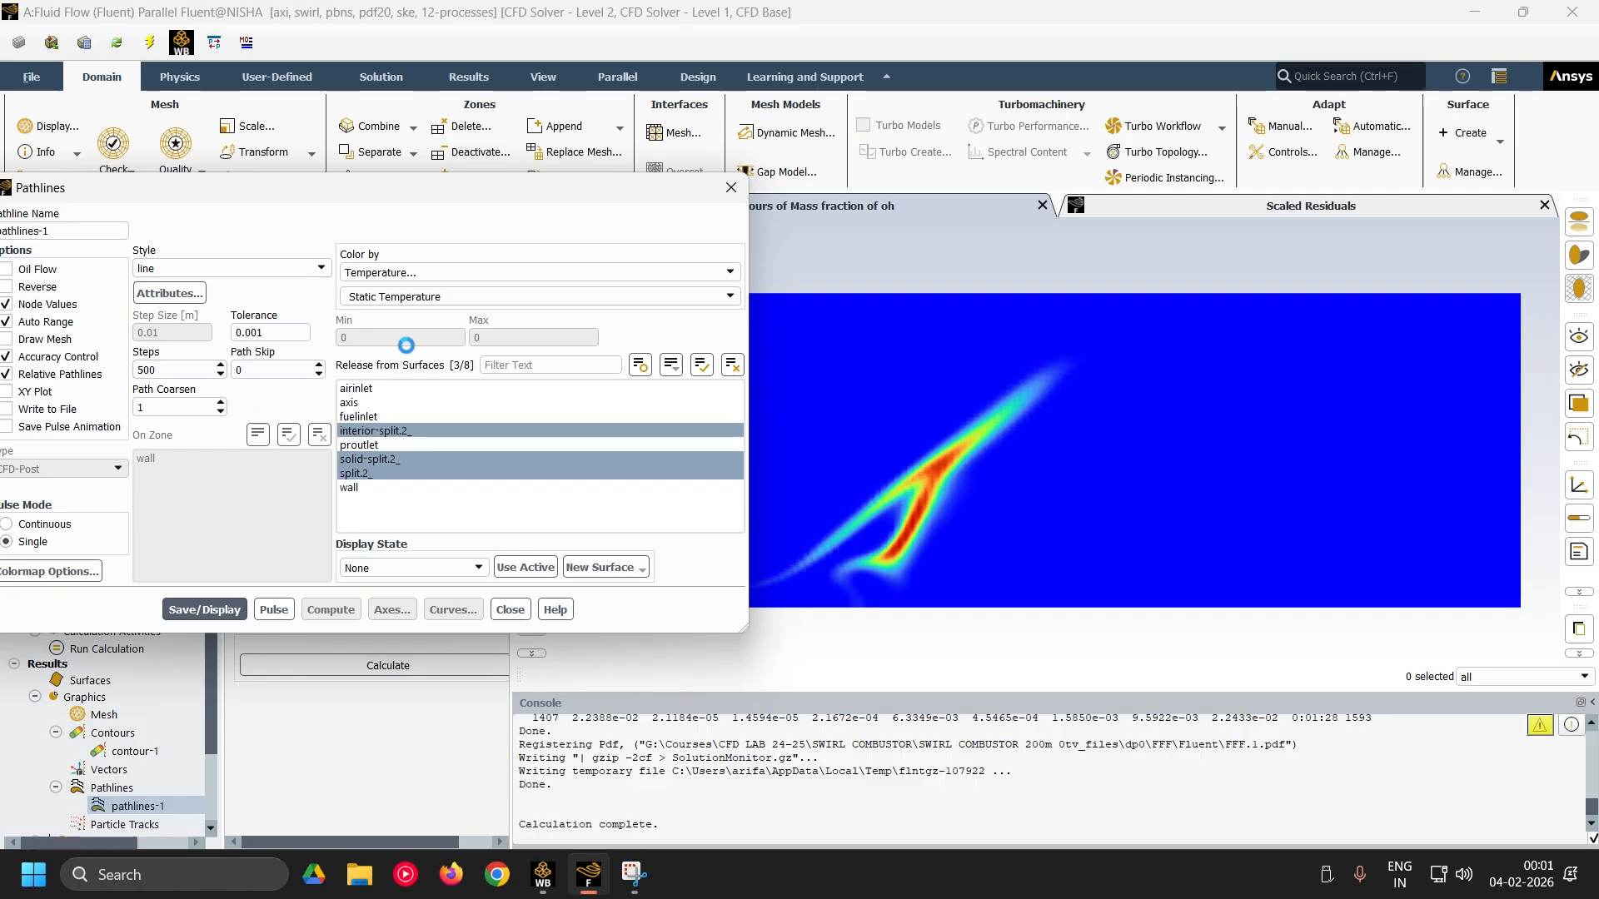
- Color pathlines-1 by Static Temperature and select all surfaces to release from
{"action": "left_click", "coordinate": [418, 278]}
{"action": "left_click", "coordinate": [414, 290]}
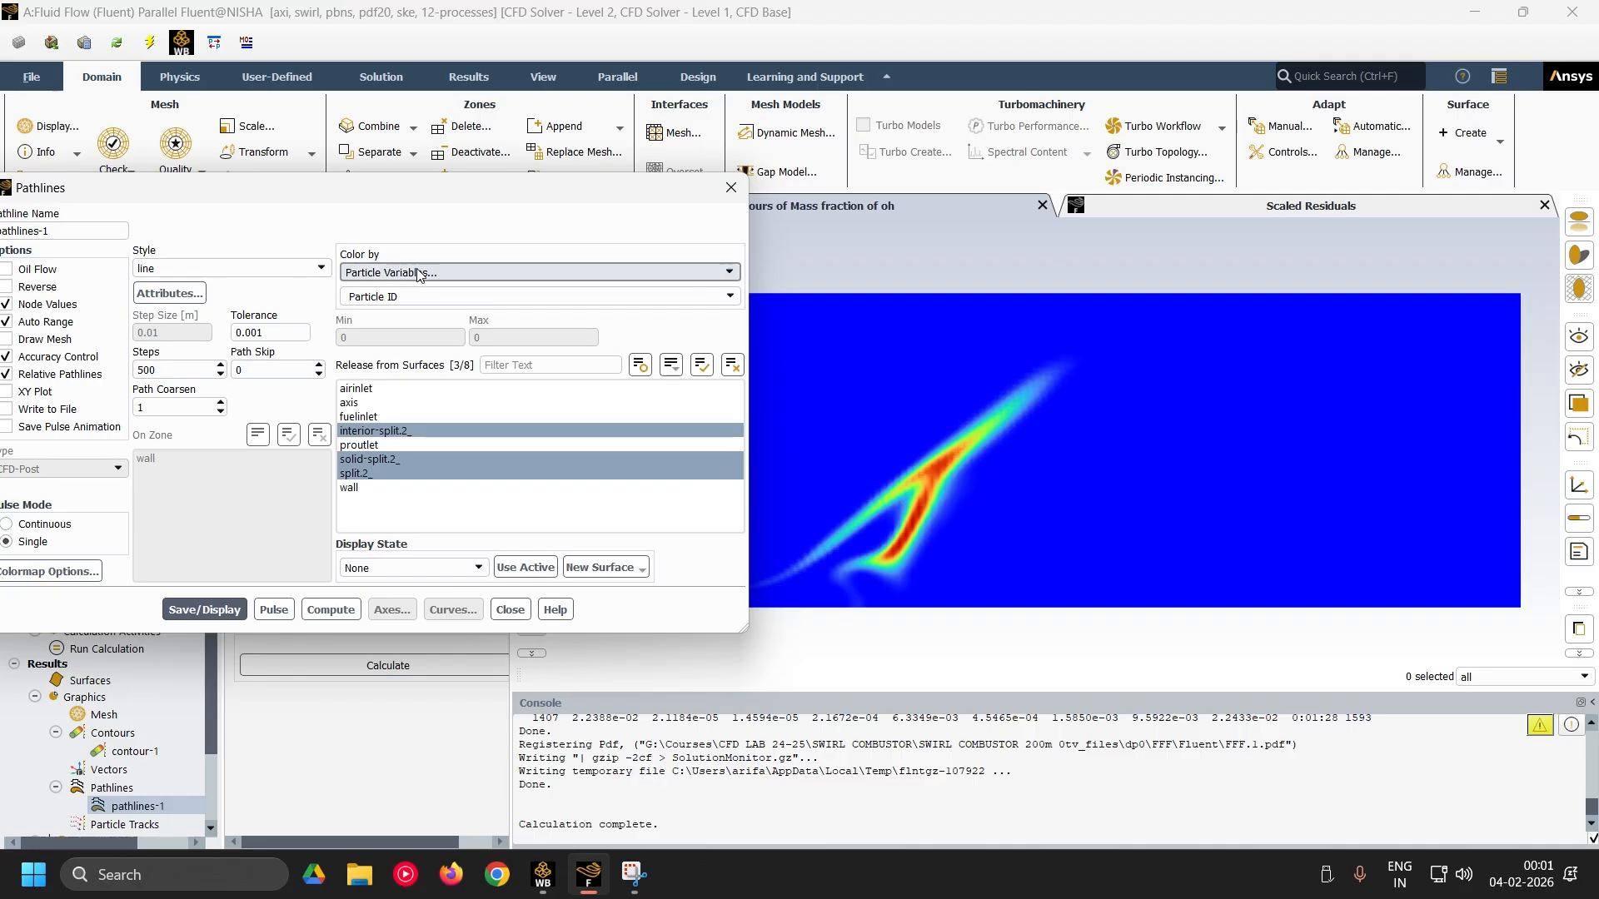
{"action": "left_click", "coordinate": [457, 276]}
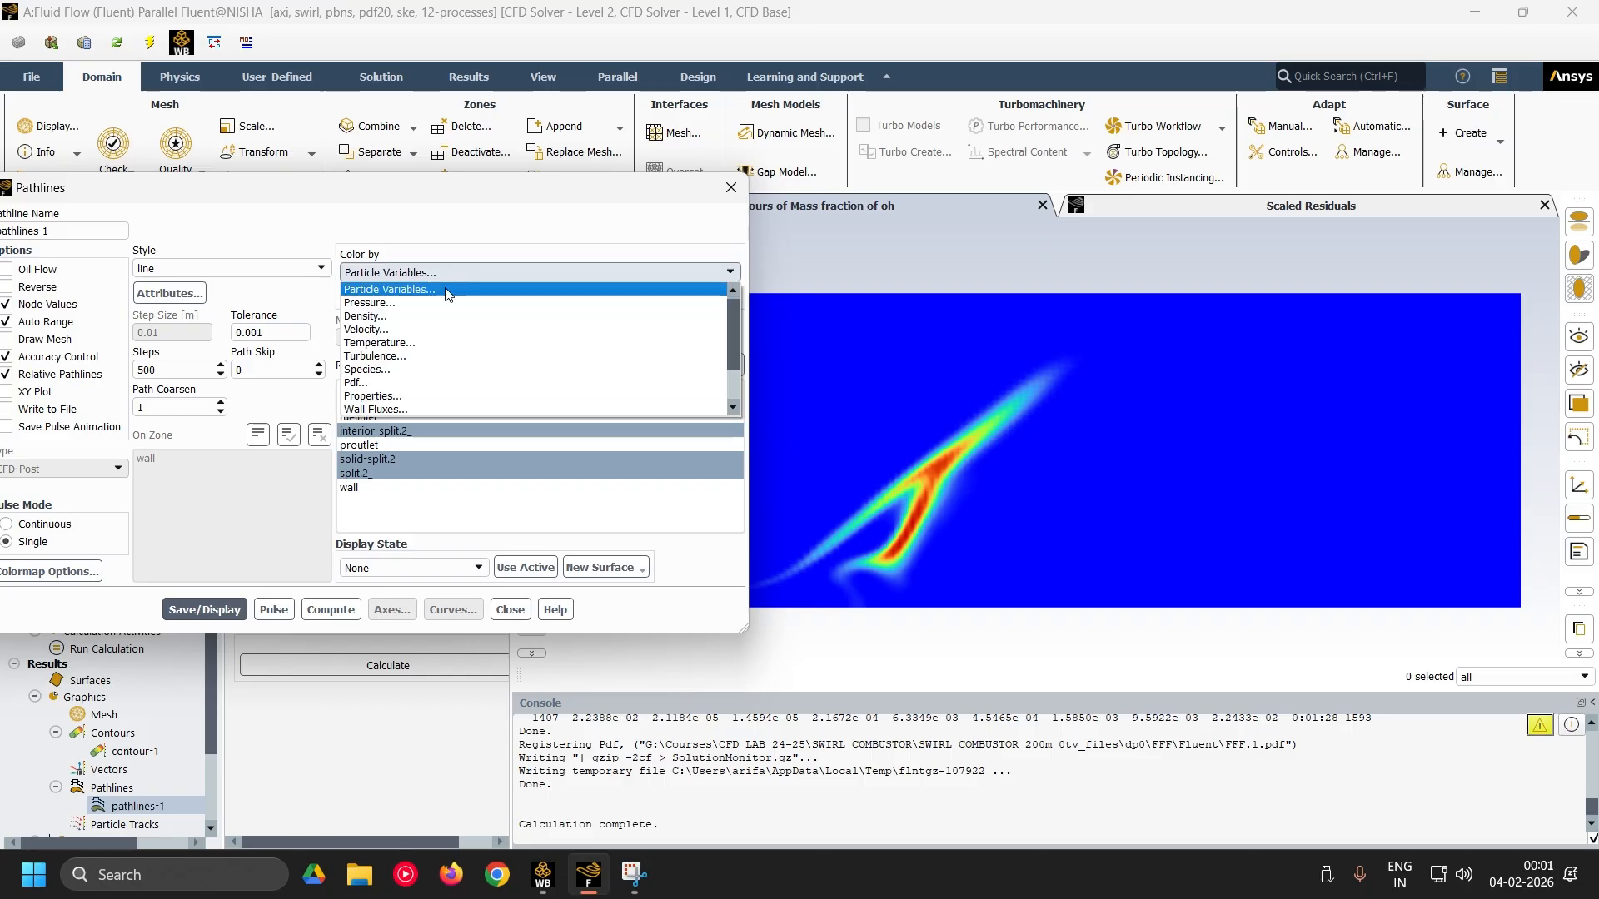
{"action": "left_click", "coordinate": [426, 354]}
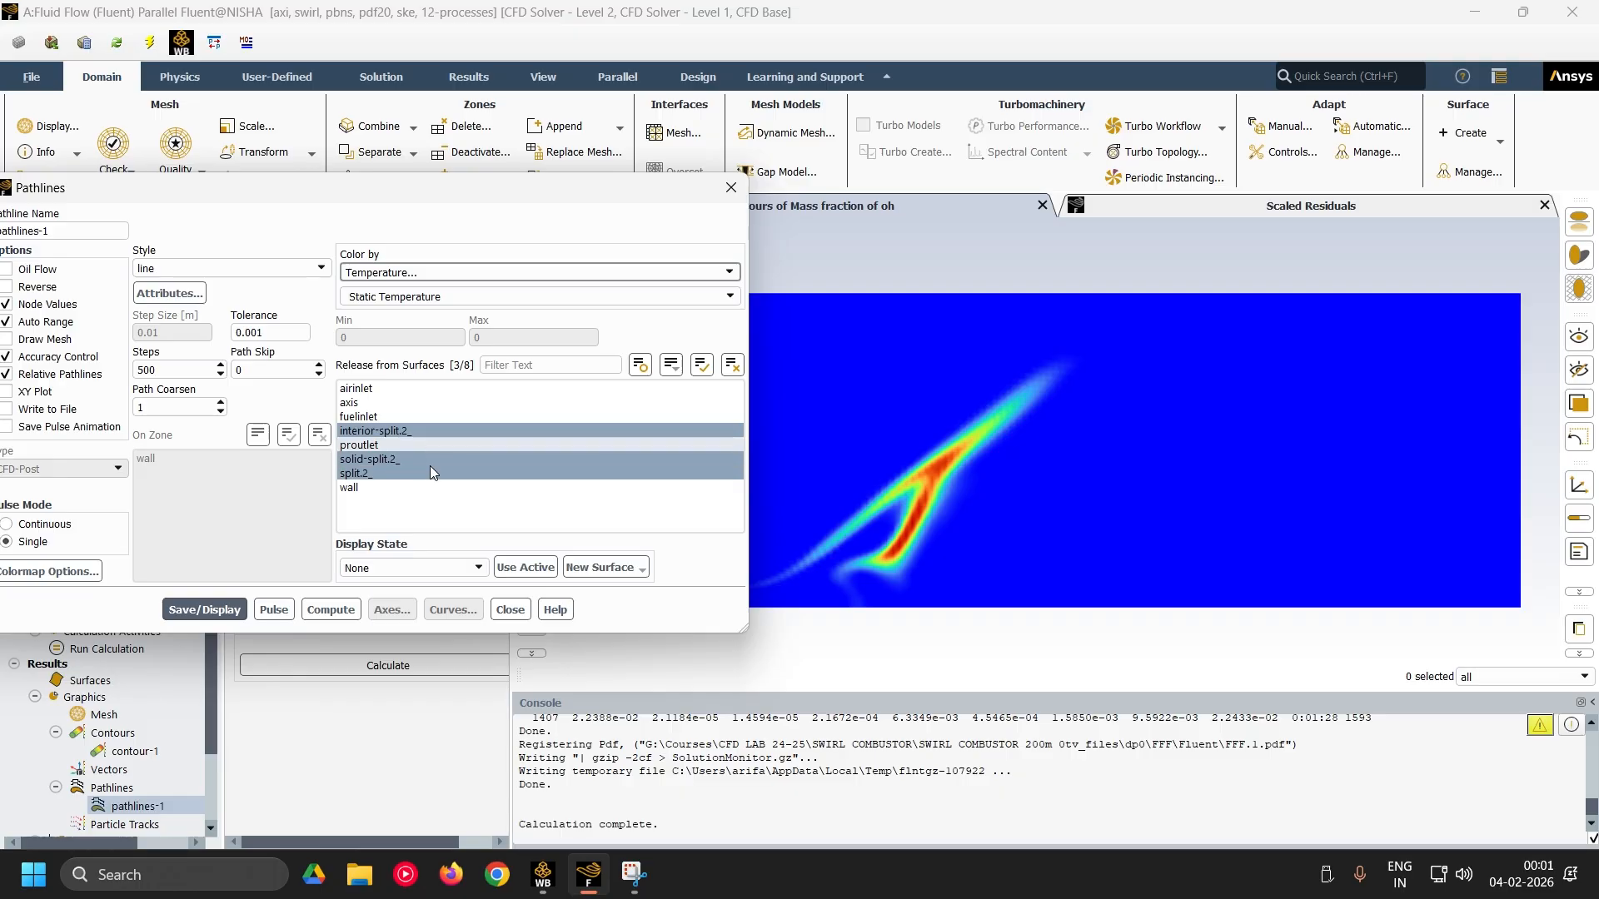
{"action": "left_click", "coordinate": [702, 365]}
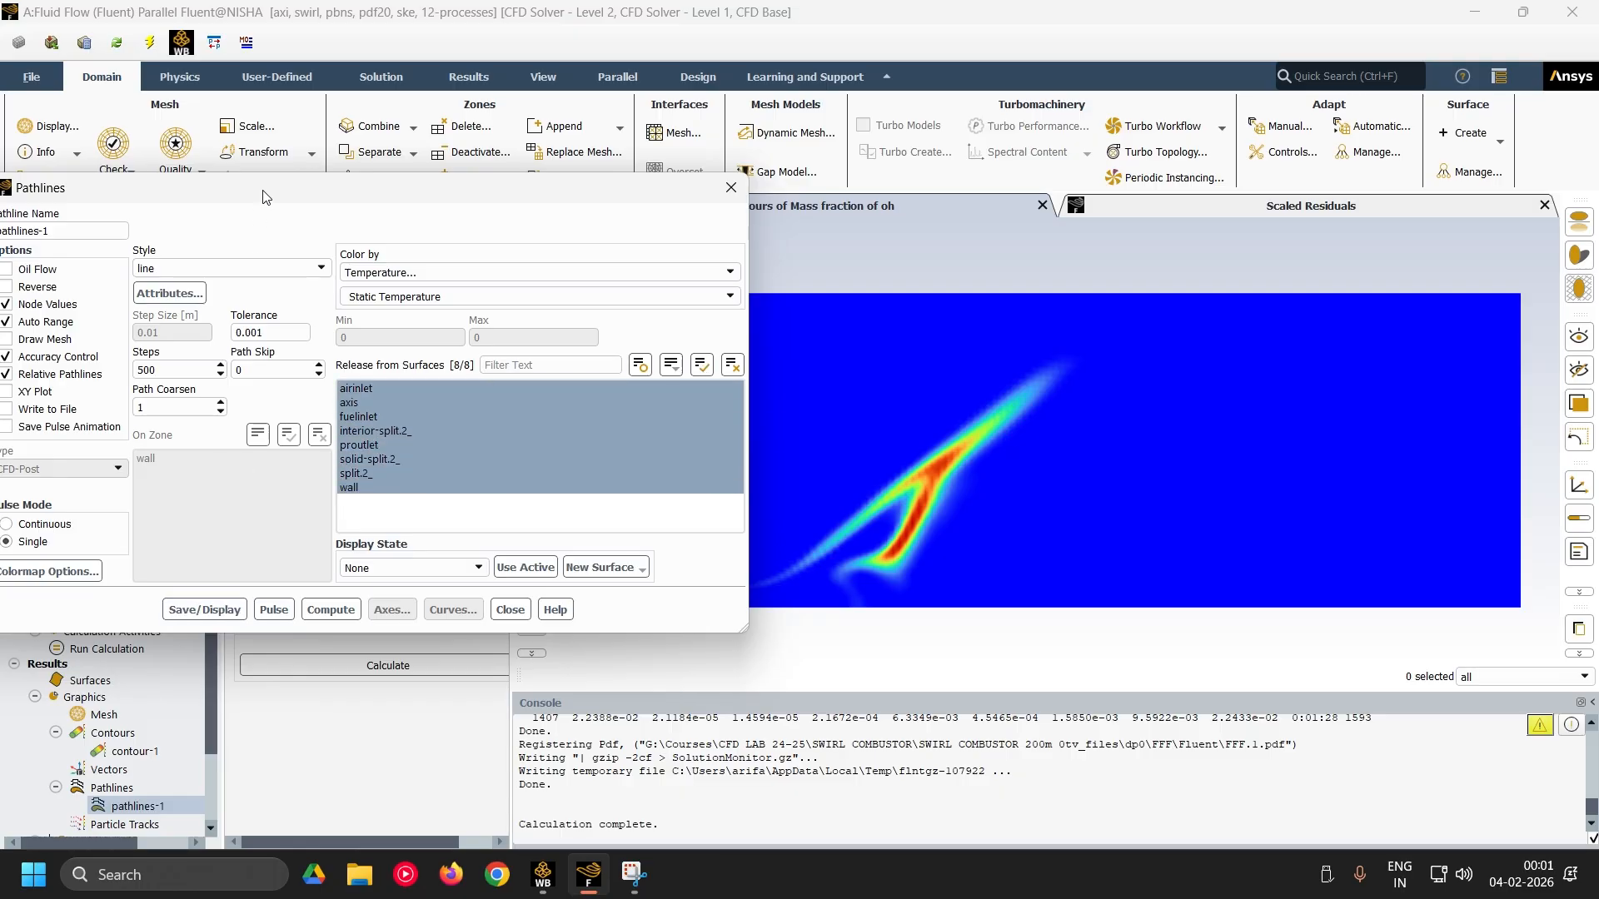
{"action": "left_click_drag", "start_coordinate": [263, 196], "coordinate": [295, 180]}
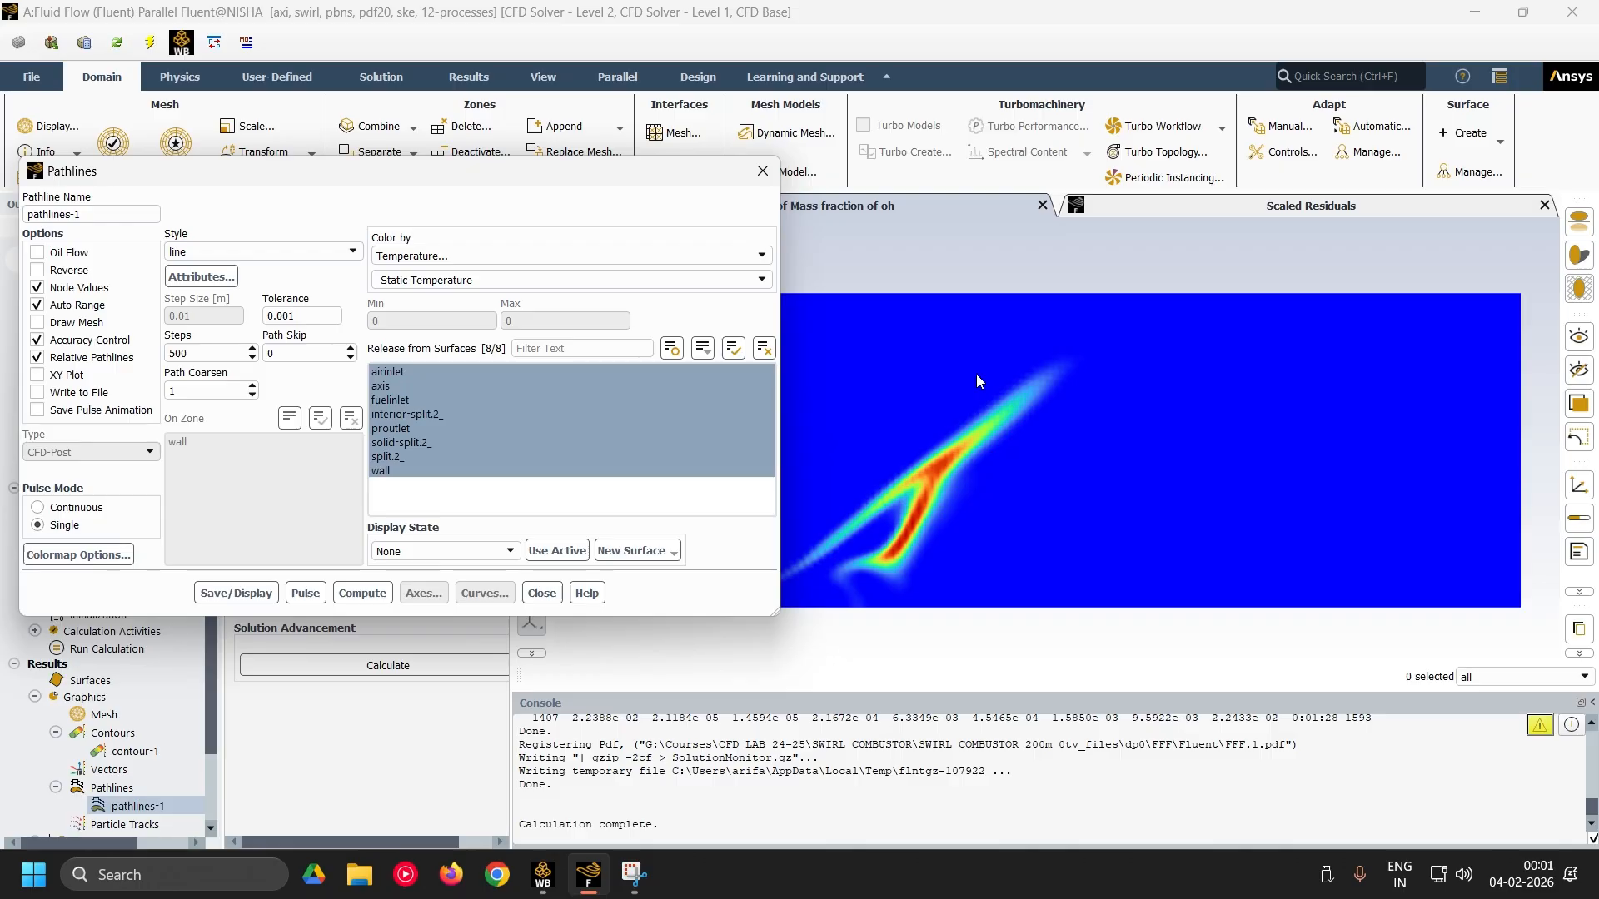
- Set the pathline steps to 30 and display pathlines-1
{"action": "left_click", "coordinate": [179, 356]}
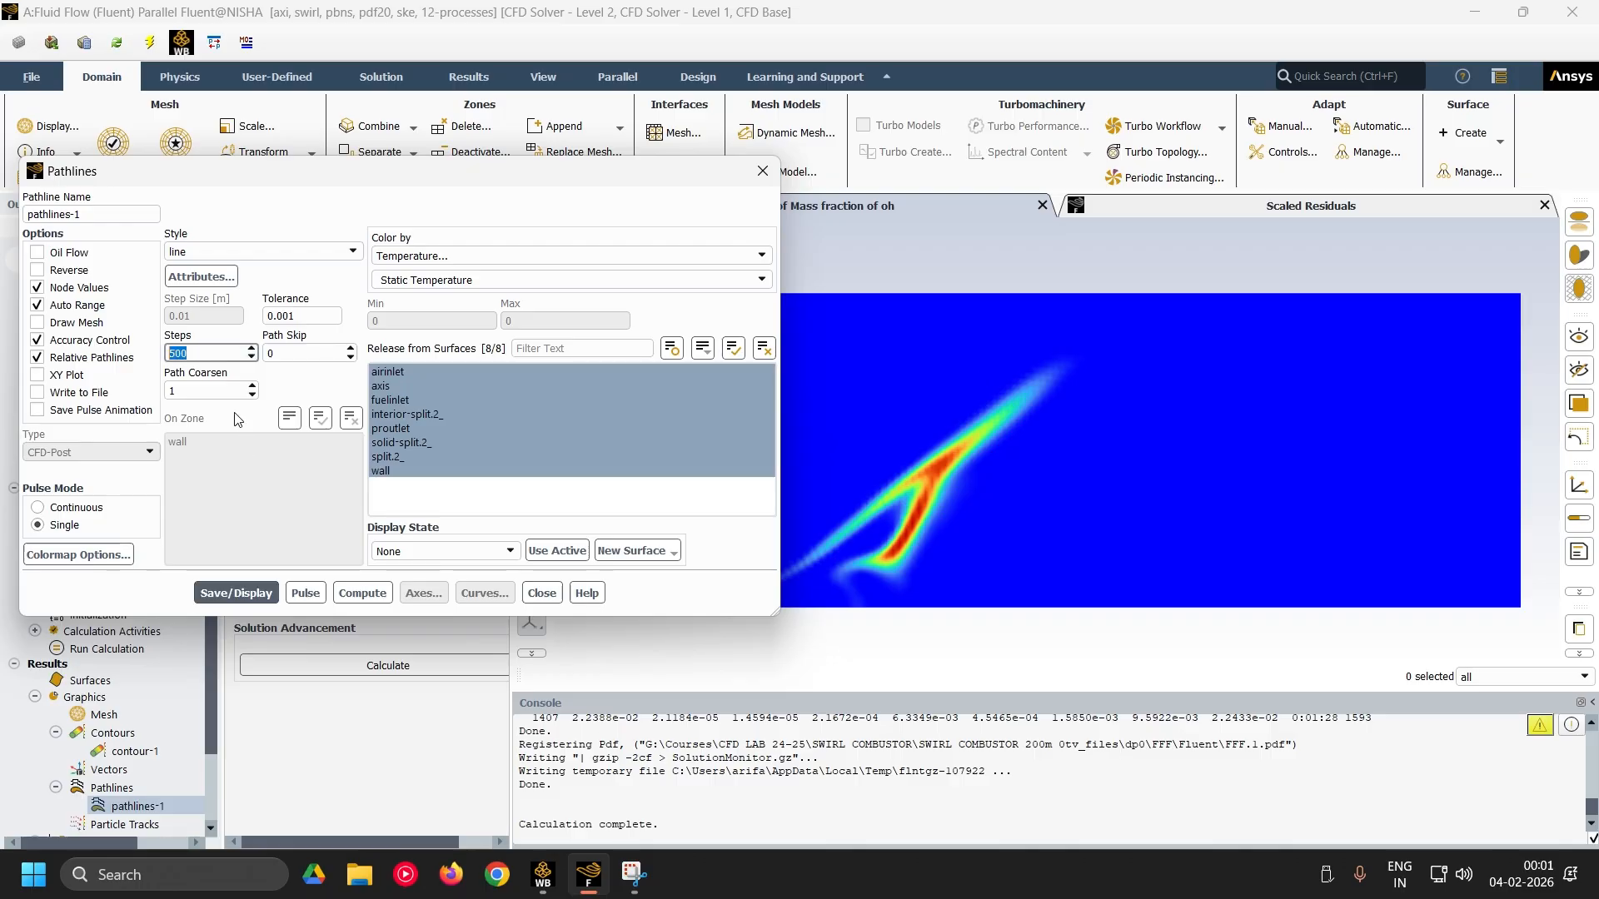
{"action": "type", "text": "30"}
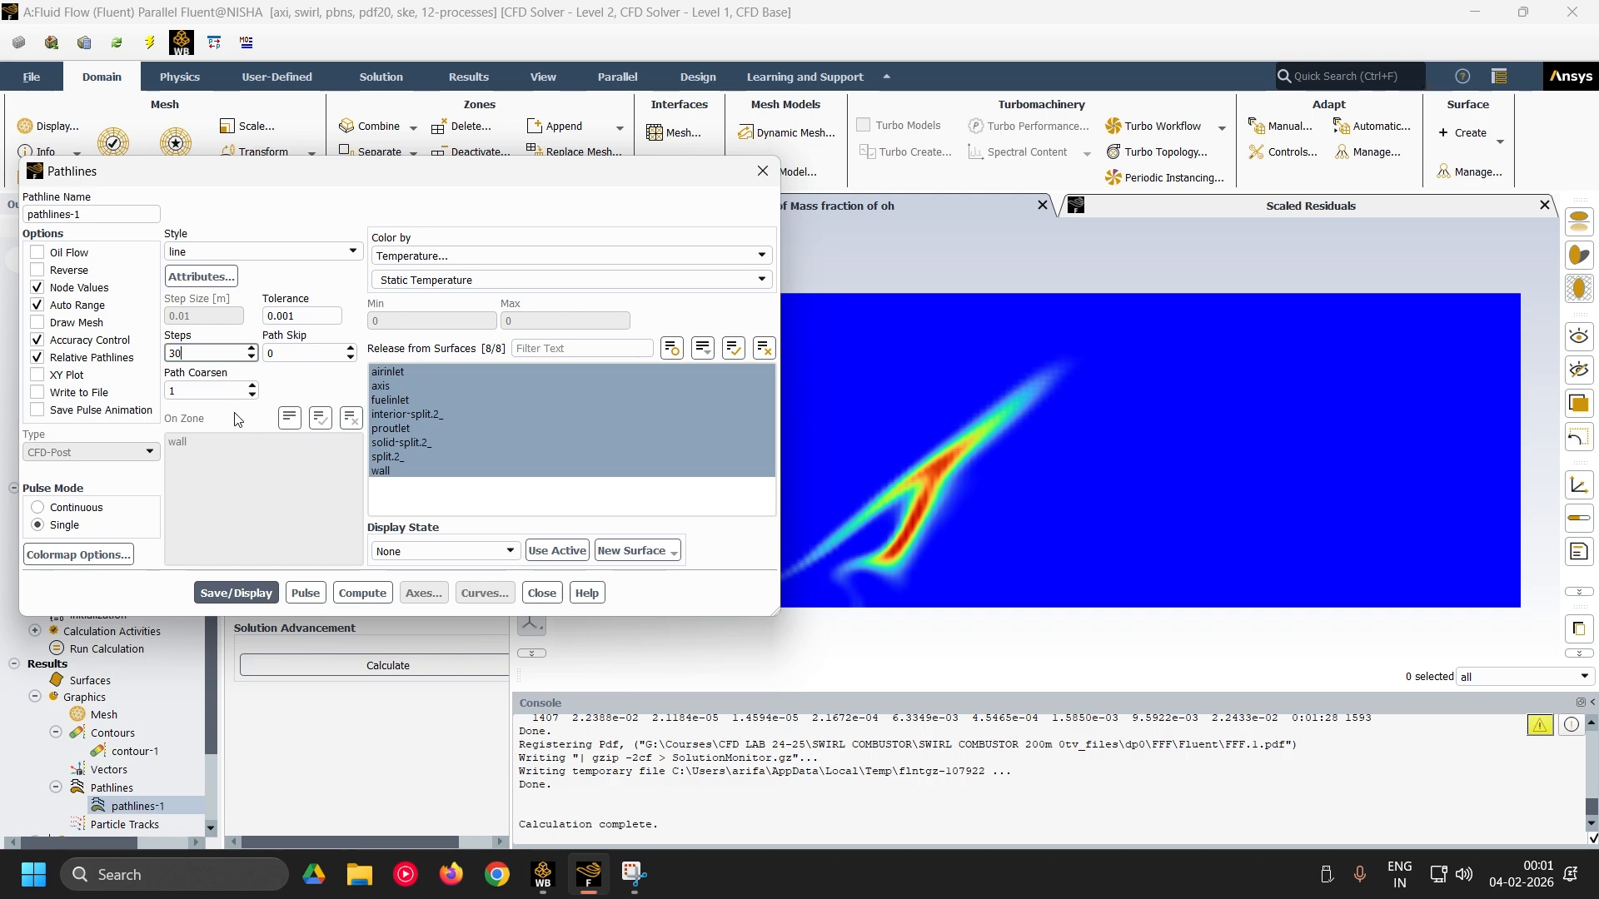
{"action": "left_click", "coordinate": [226, 596]}
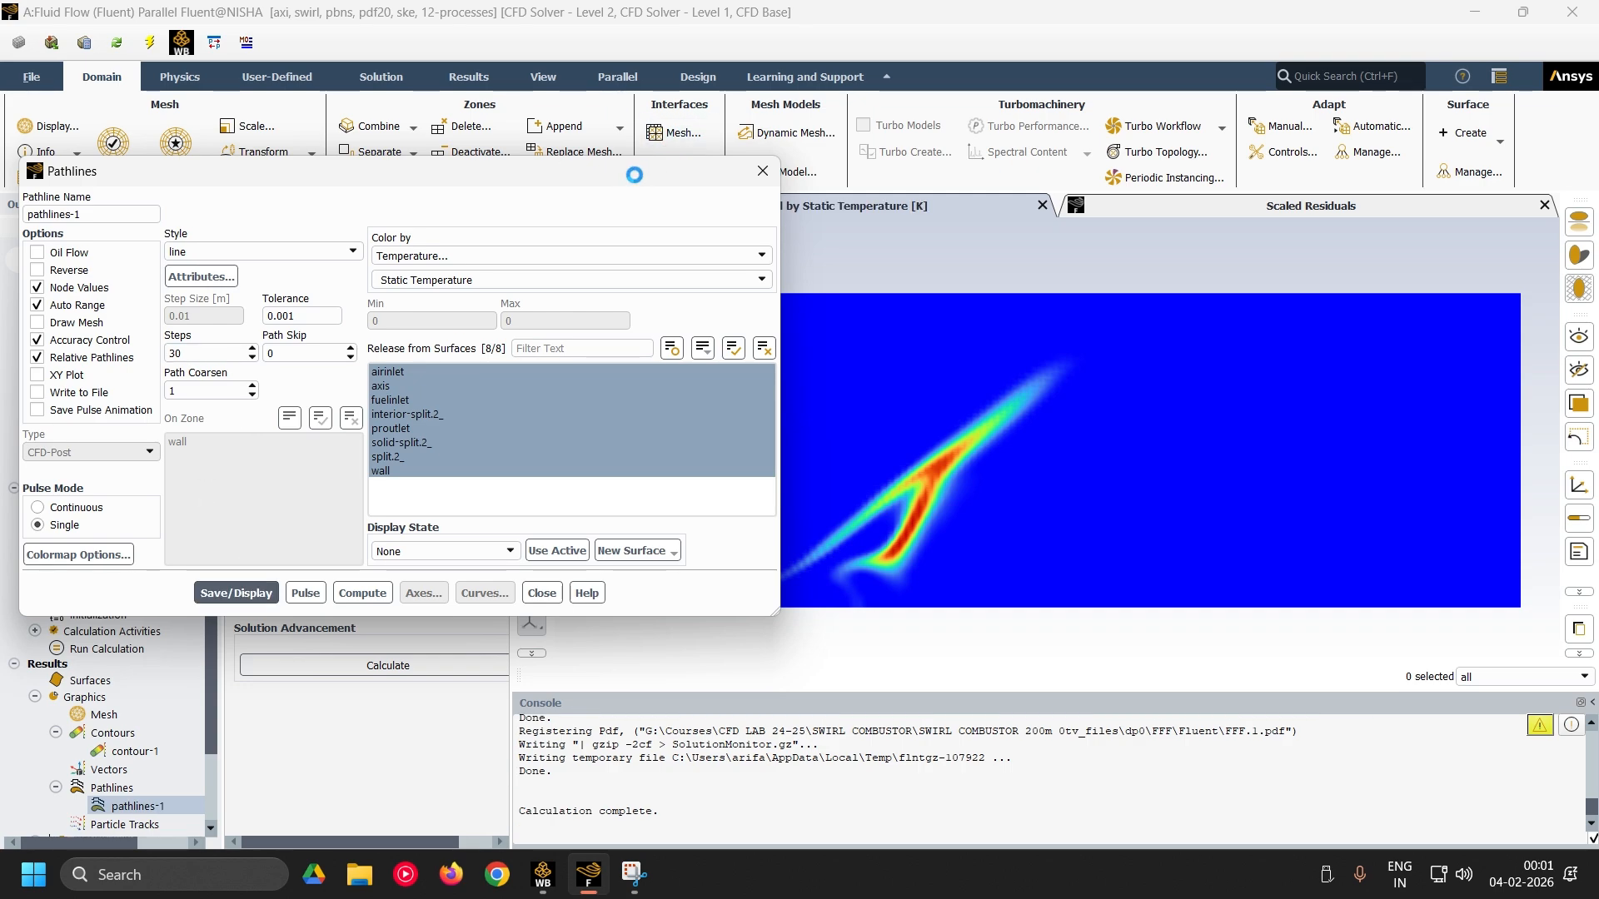
{"action": "mouse_move", "coordinate": [634, 175]}
{"action": "left_mouse_down"}
{"action": "mouse_move", "coordinate": [512, 203]}
{"action": "mouse_move", "coordinate": [625, 191]}
{"action": "left_mouse_up"}
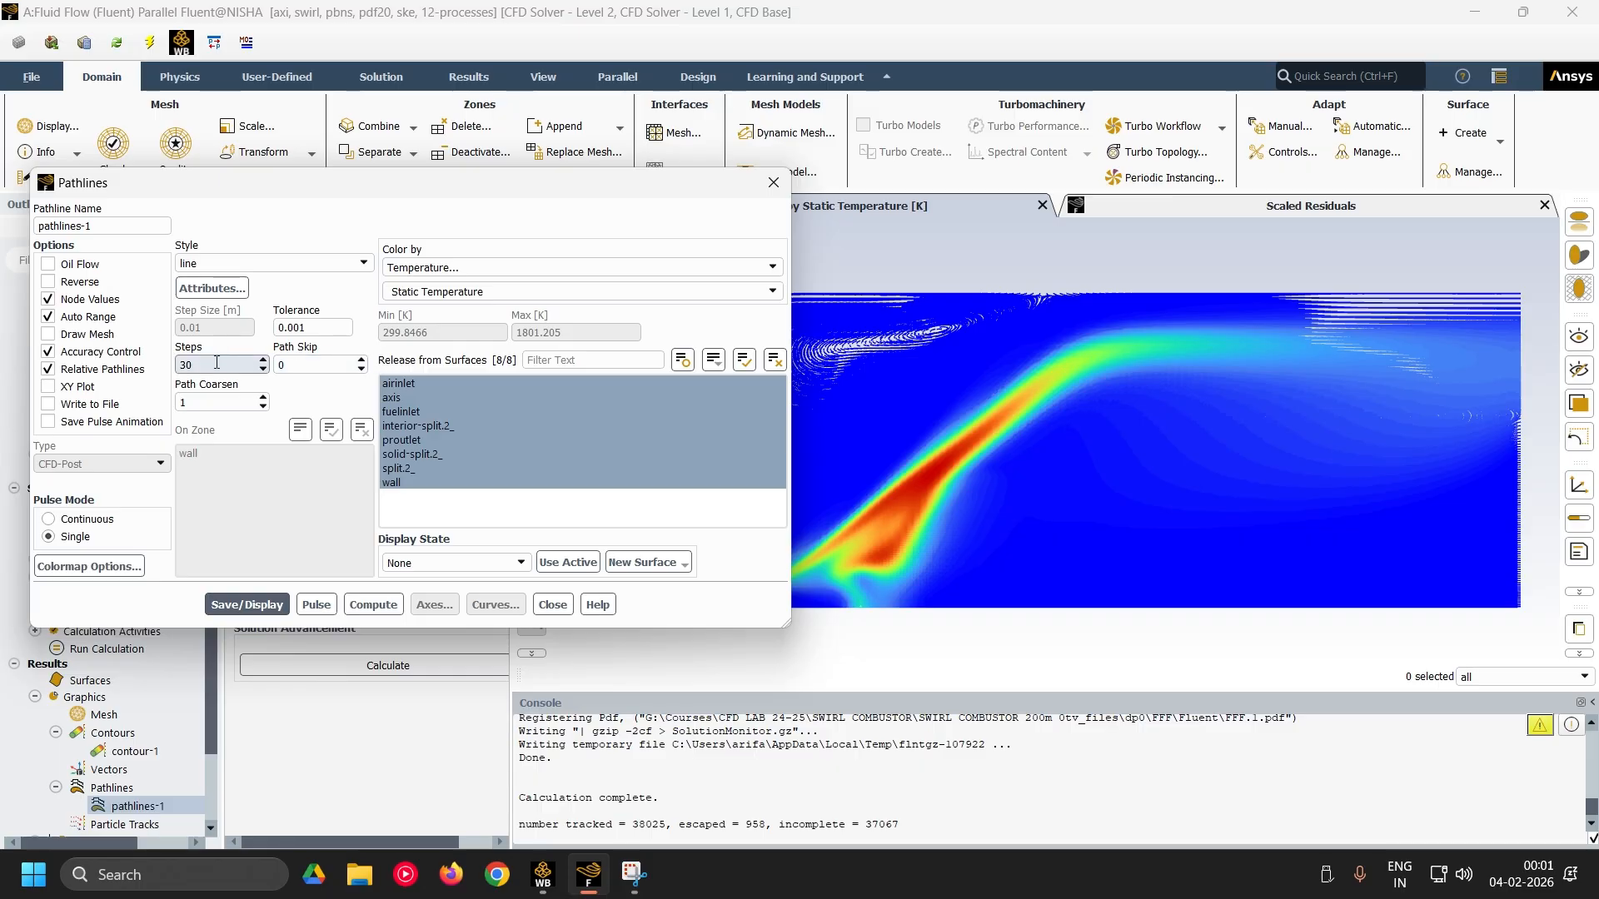
- Set the path skip to 10 and redisplay pathlines-1, with the dialog moved clear of the plot
{"action": "left_click_drag", "start_coordinate": [206, 365], "coordinate": [169, 369]}
{"action": "left_click_drag", "start_coordinate": [292, 364], "coordinate": [270, 369]}
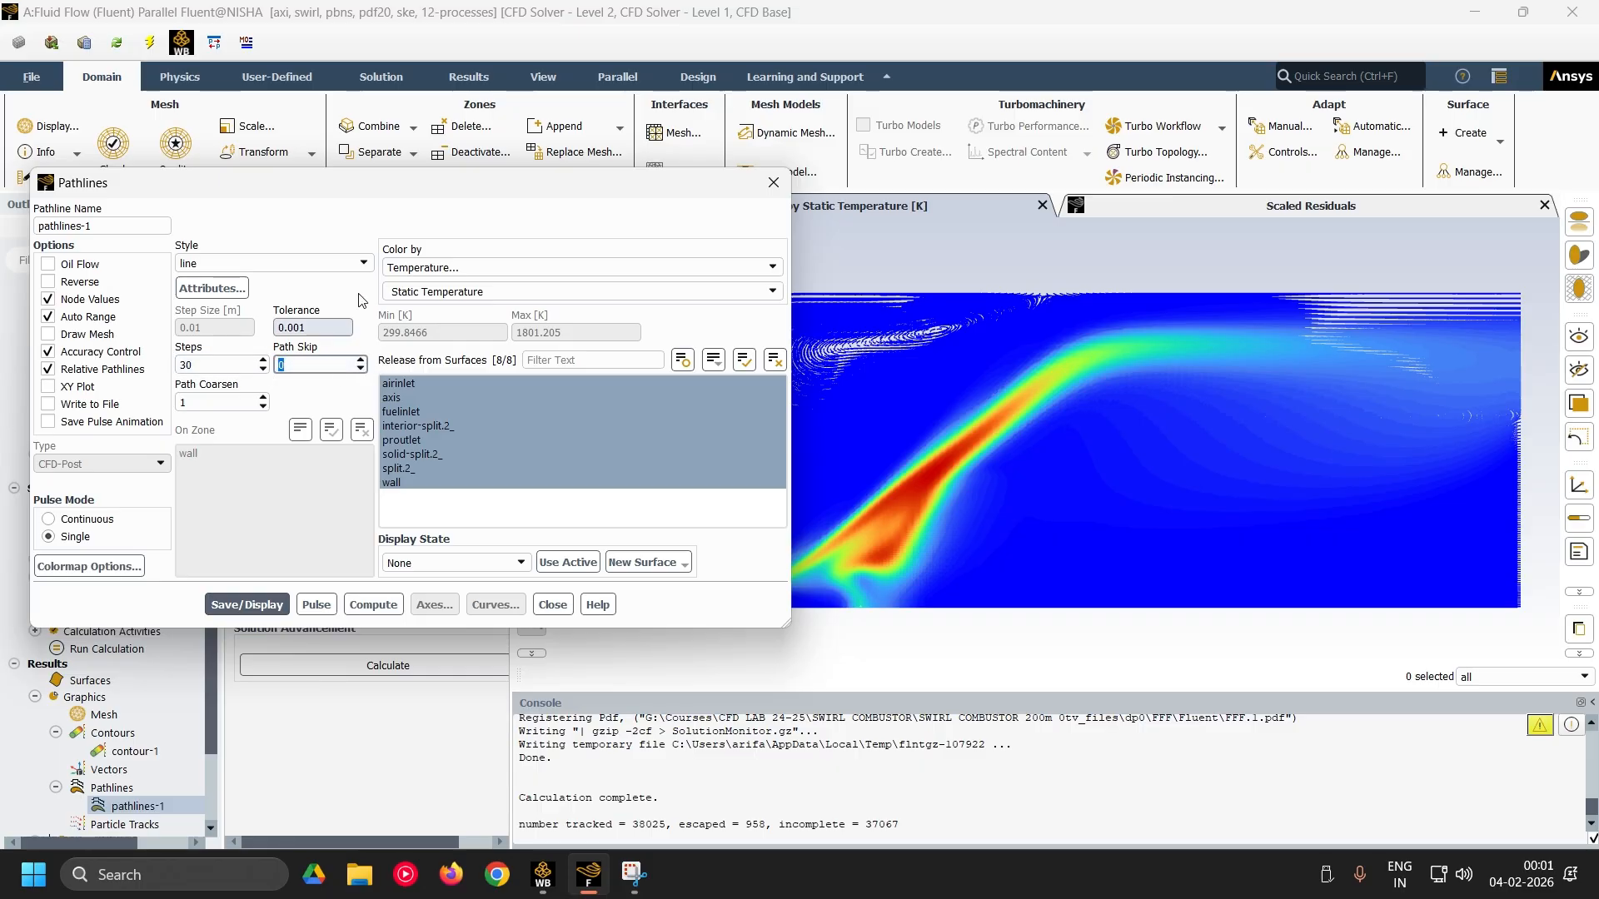
{"action": "left_click_drag", "start_coordinate": [370, 187], "coordinate": [250, 204]}
{"action": "type", "text": "10"}
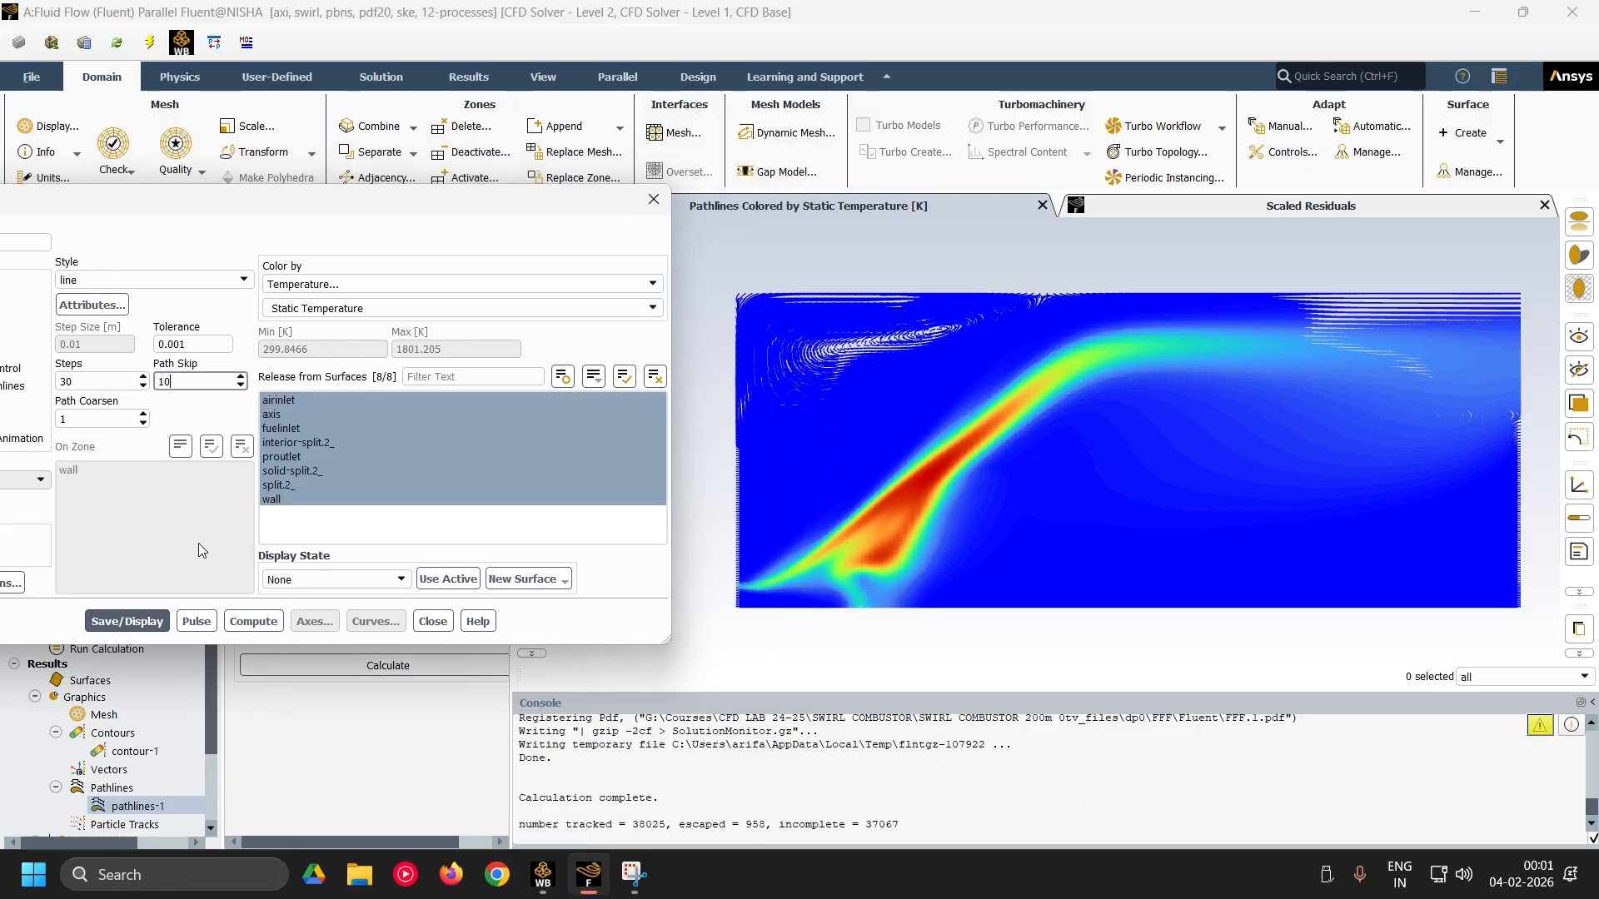
{"action": "left_click", "coordinate": [125, 623]}
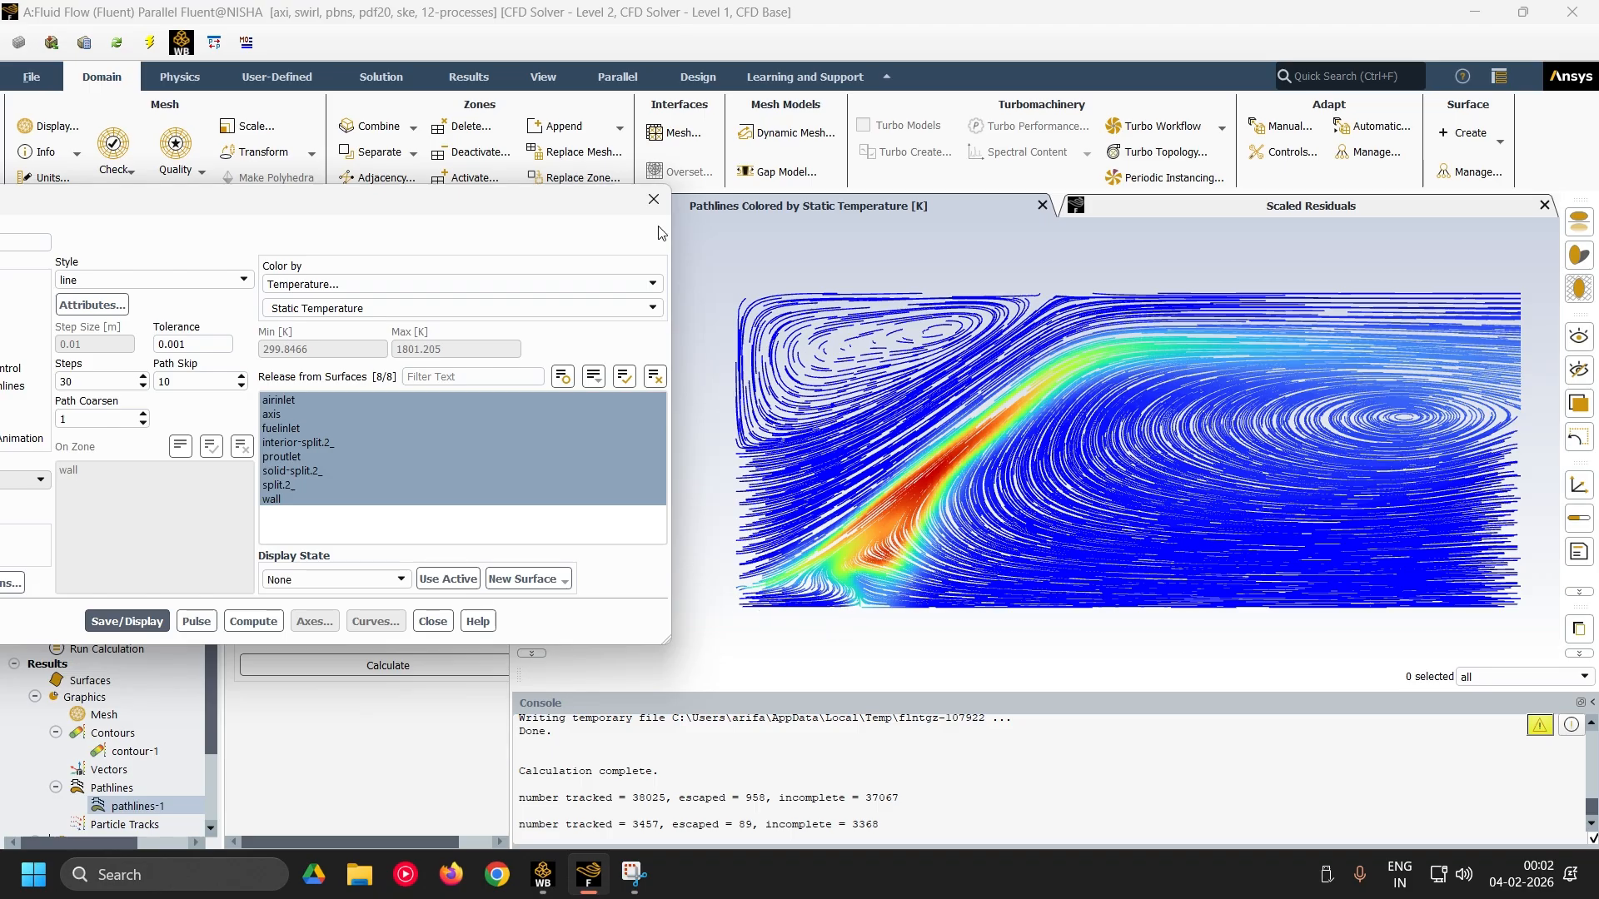
- Close the pathlines settings and set the swirl velocity of the airinlet boundary to 0 m/s
{"action": "left_click", "coordinate": [653, 199]}
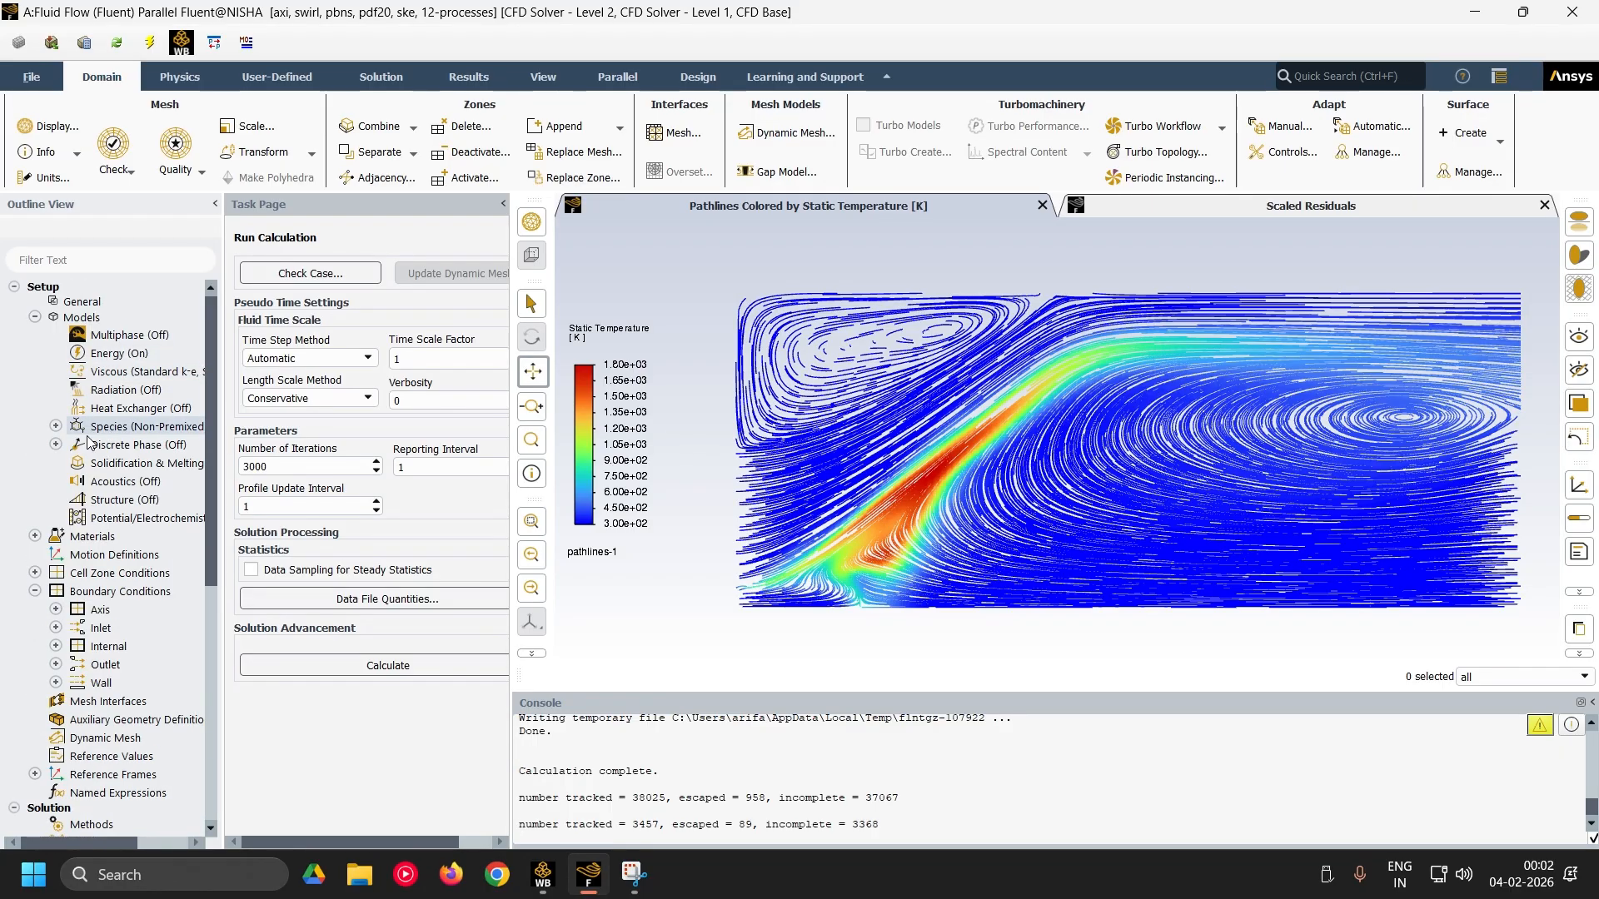
{"action": "double_click", "coordinate": [93, 593]}
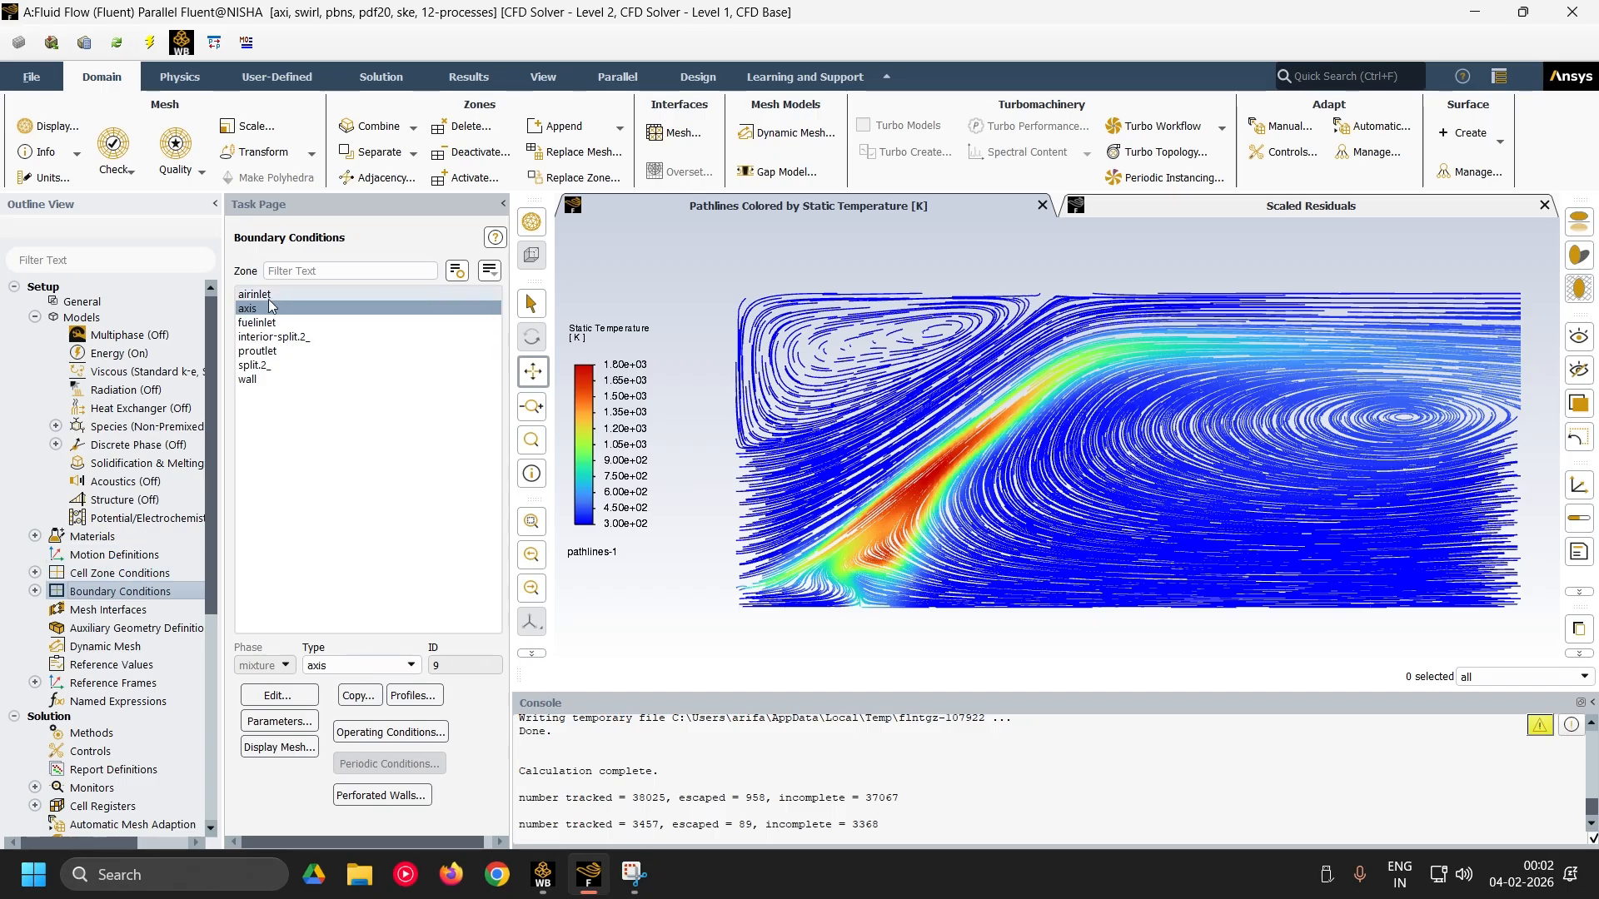
{"action": "left_click", "coordinate": [254, 295]}
{"action": "left_click", "coordinate": [278, 695]}
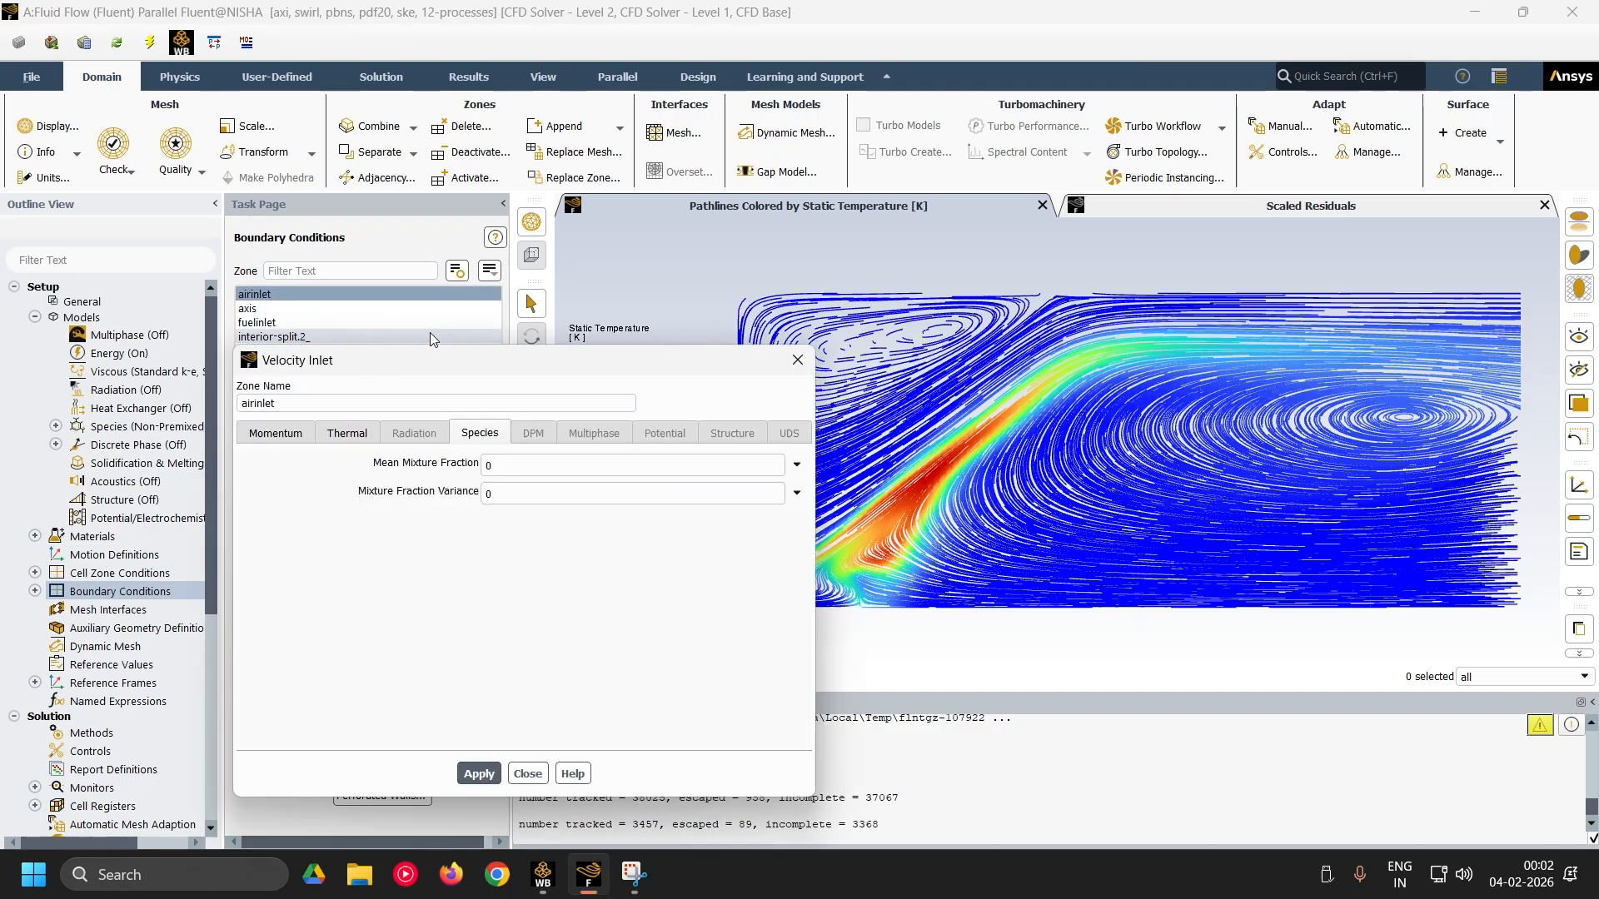
{"action": "left_click", "coordinate": [272, 434]}
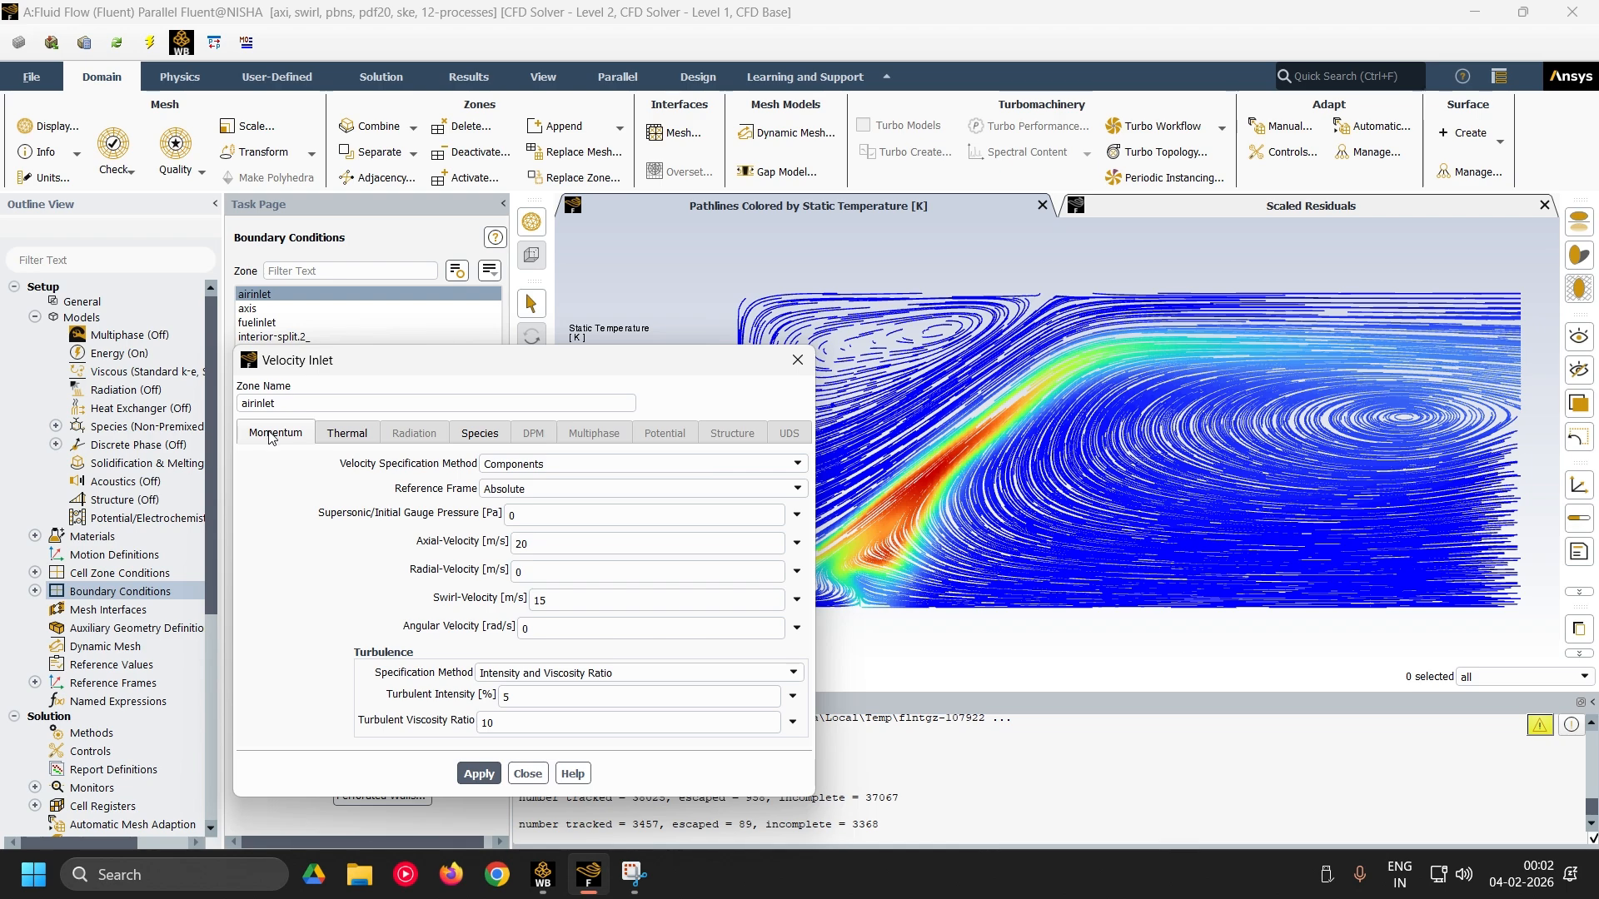
{"action": "double_click", "coordinate": [539, 600]}
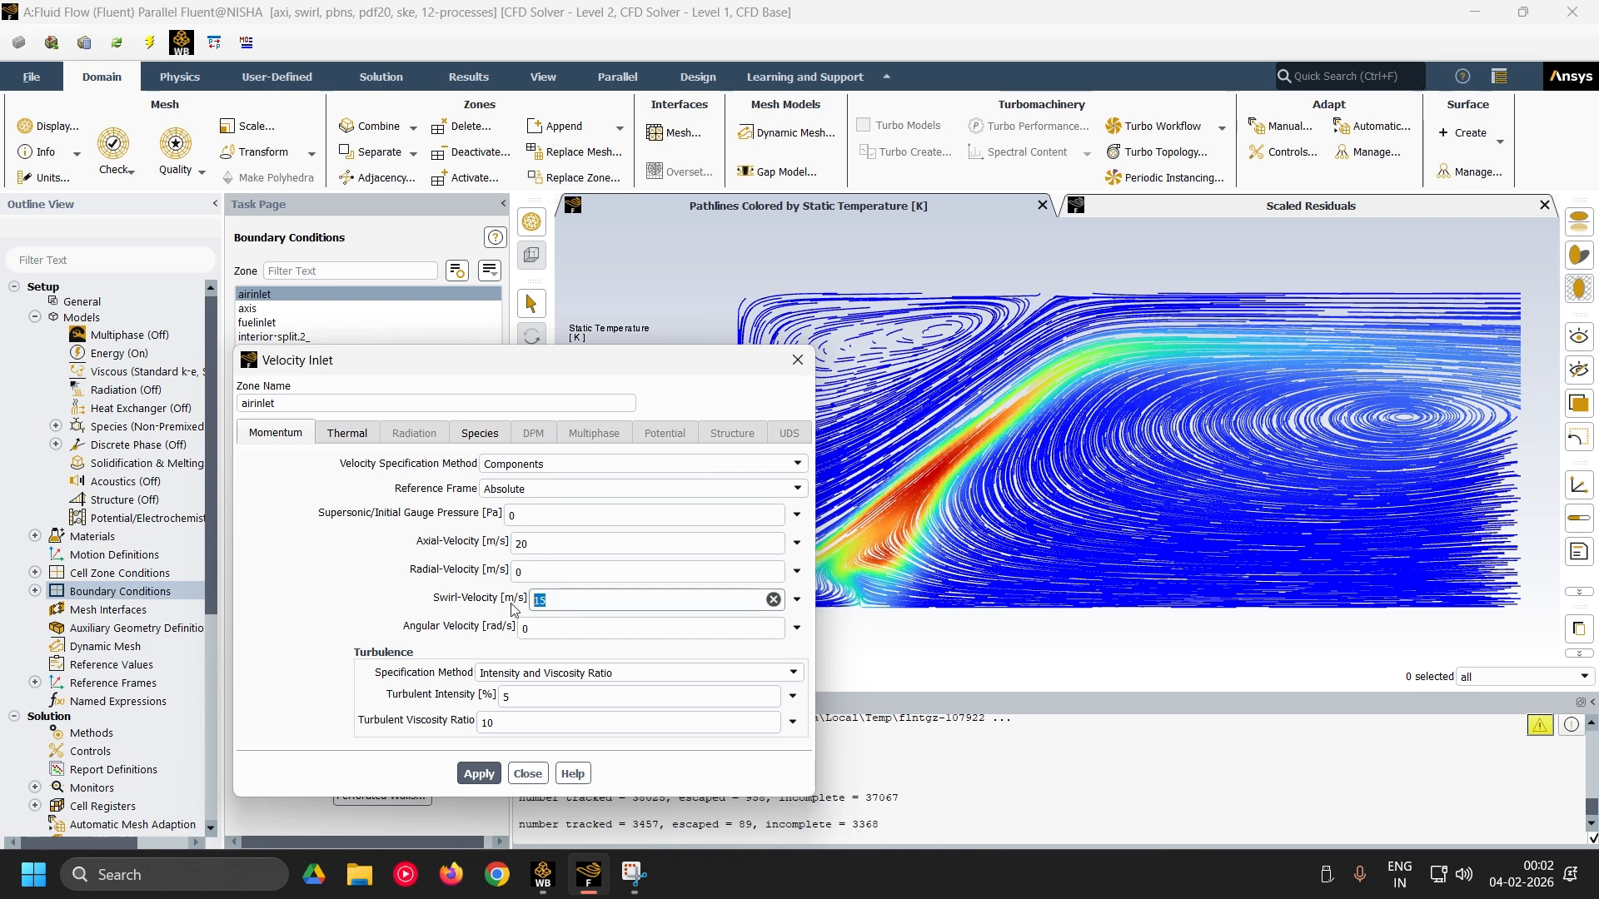
{"action": "left_click", "coordinate": [481, 774]}
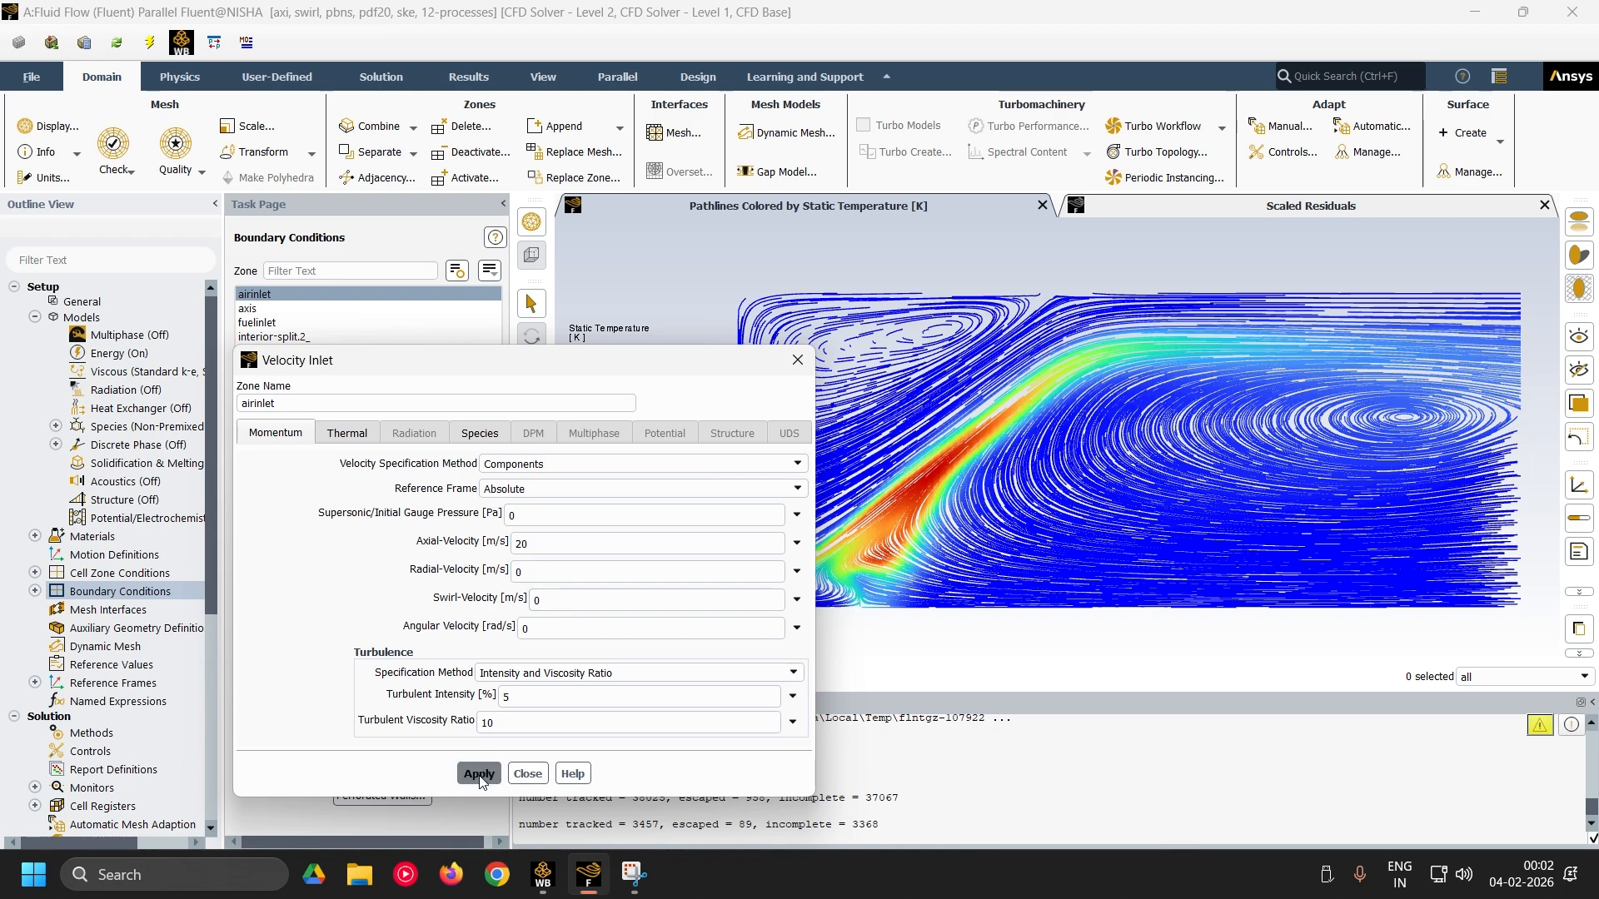
{"action": "left_click", "coordinate": [528, 773]}
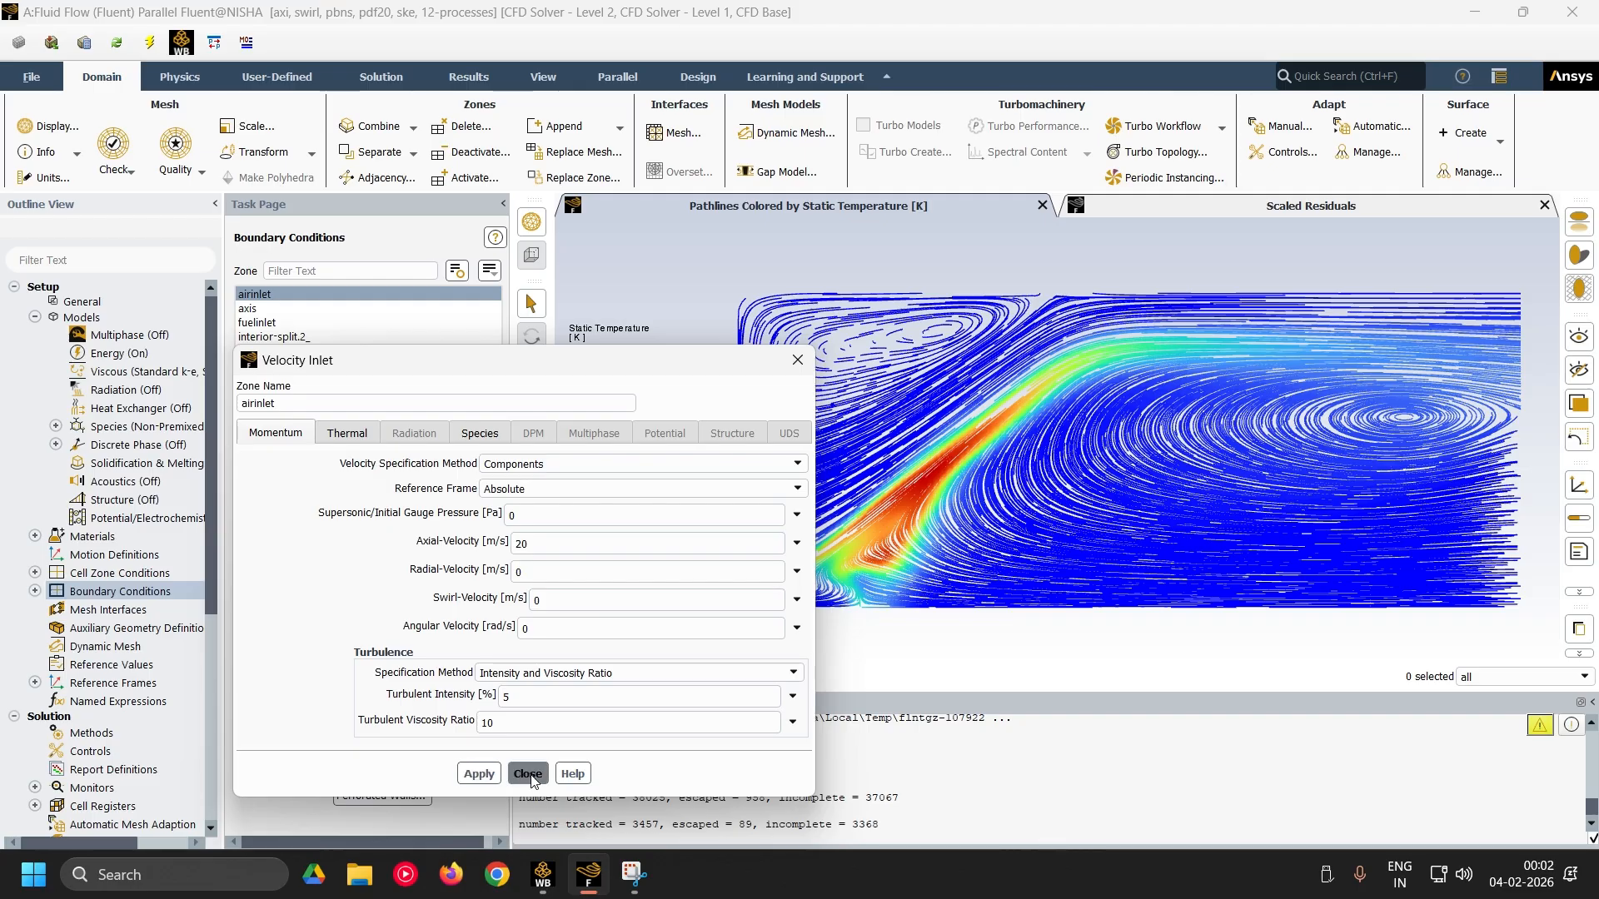
- Recompute the reference values from the airinlet boundary
{"action": "scroll", "coordinate": [137, 649], "scroll_direction": "down", "scroll_amount": 2}
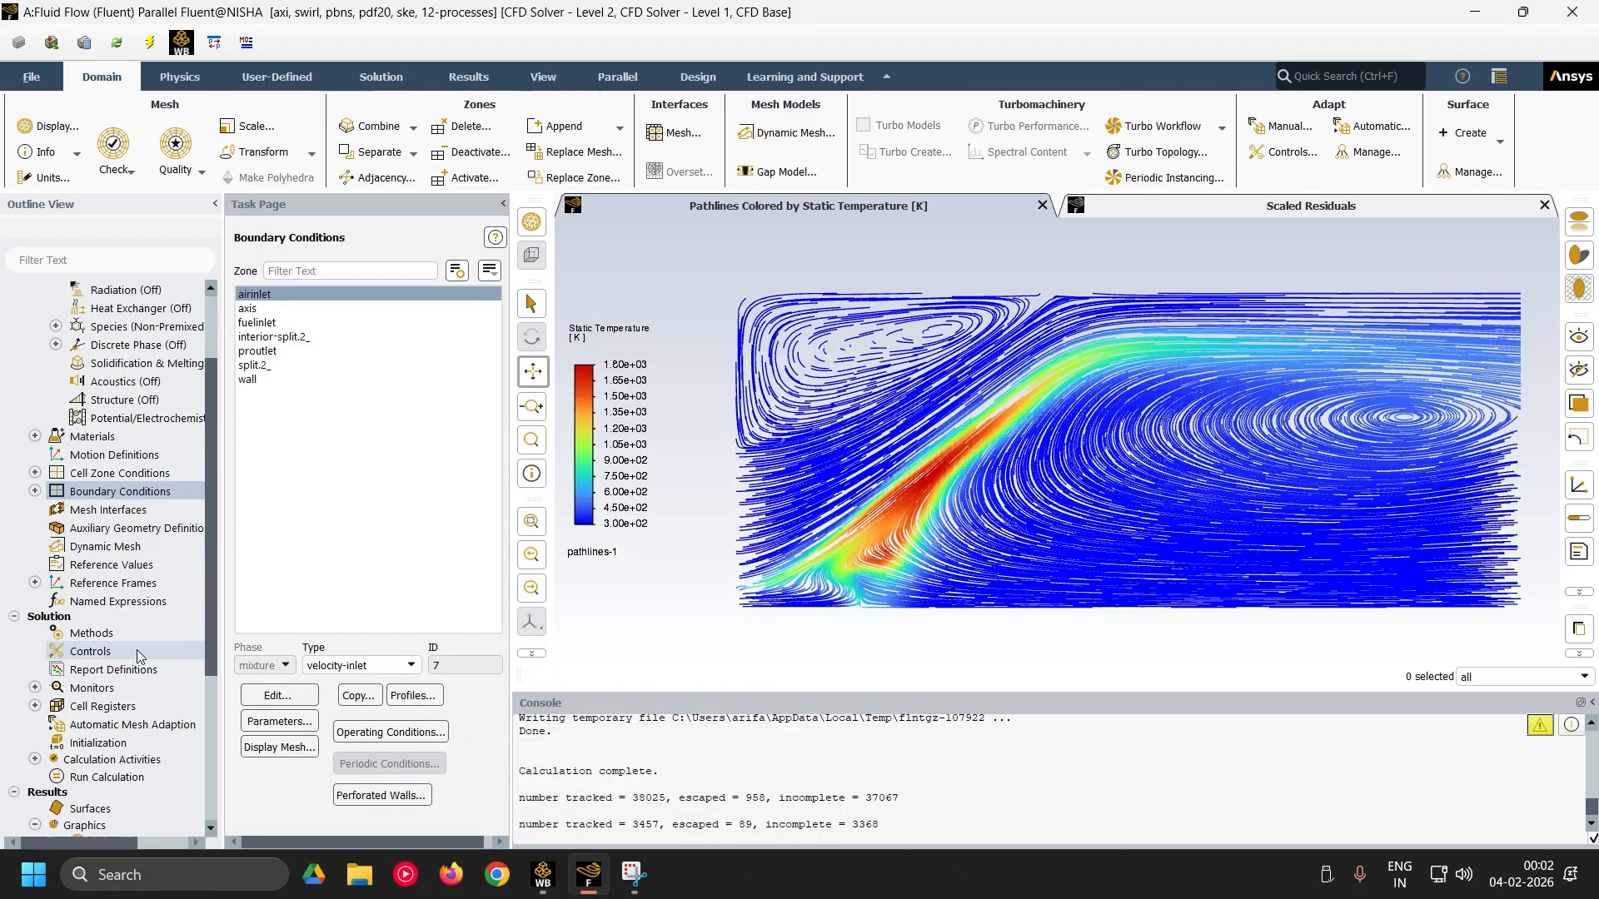
{"action": "left_click", "coordinate": [112, 564]}
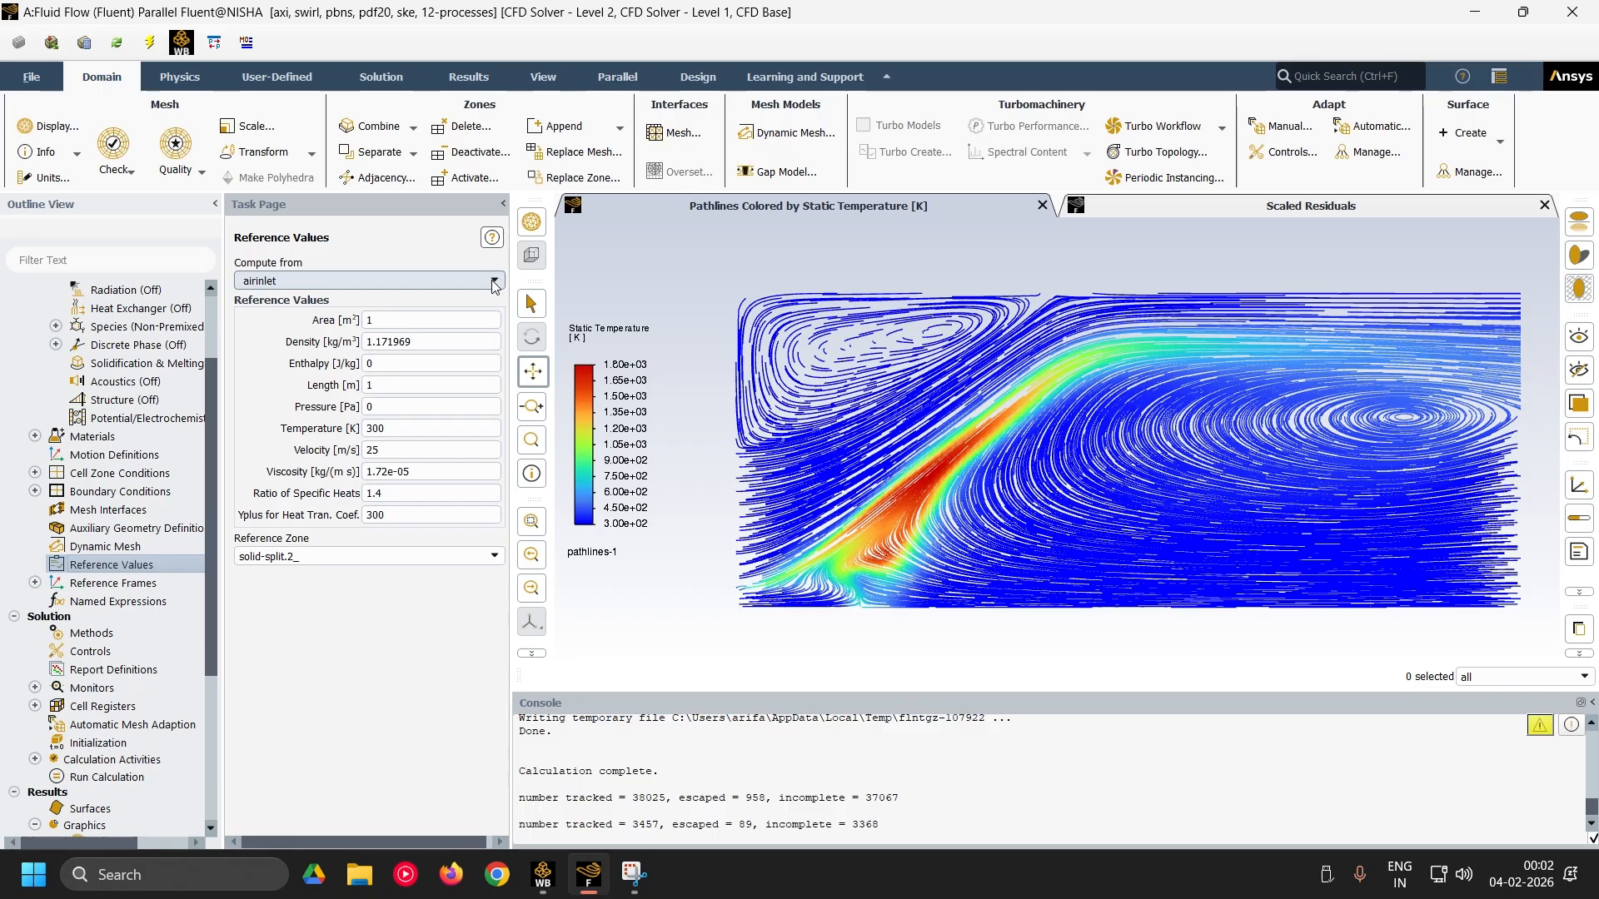
{"action": "left_click", "coordinate": [421, 281]}
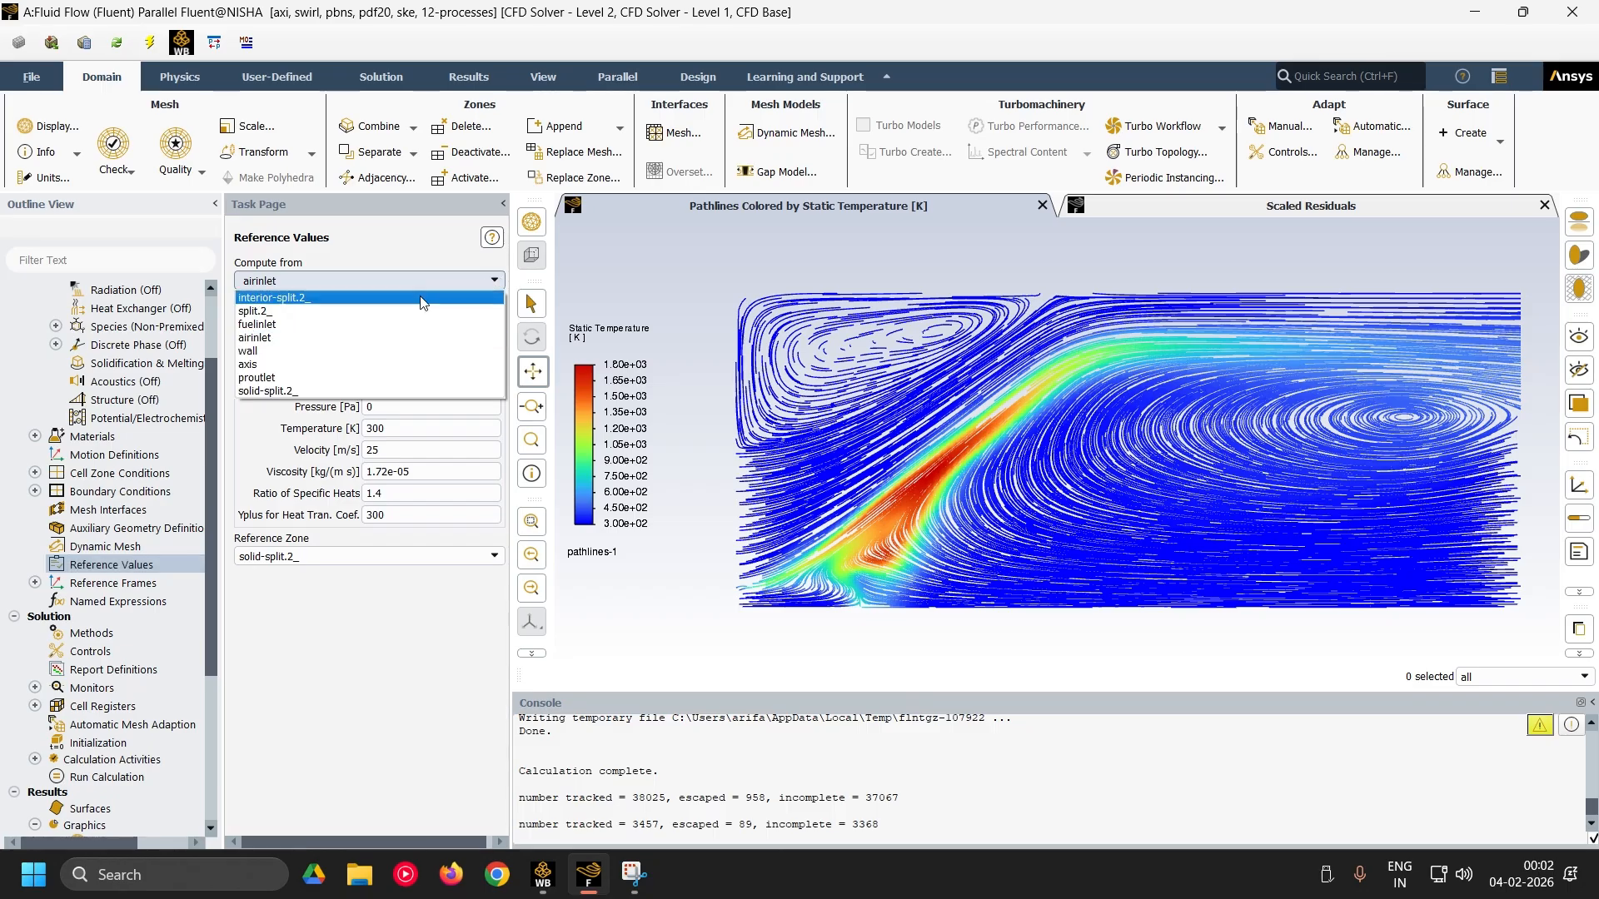
{"action": "left_click", "coordinate": [319, 344]}
{"action": "left_click", "coordinate": [391, 556]}
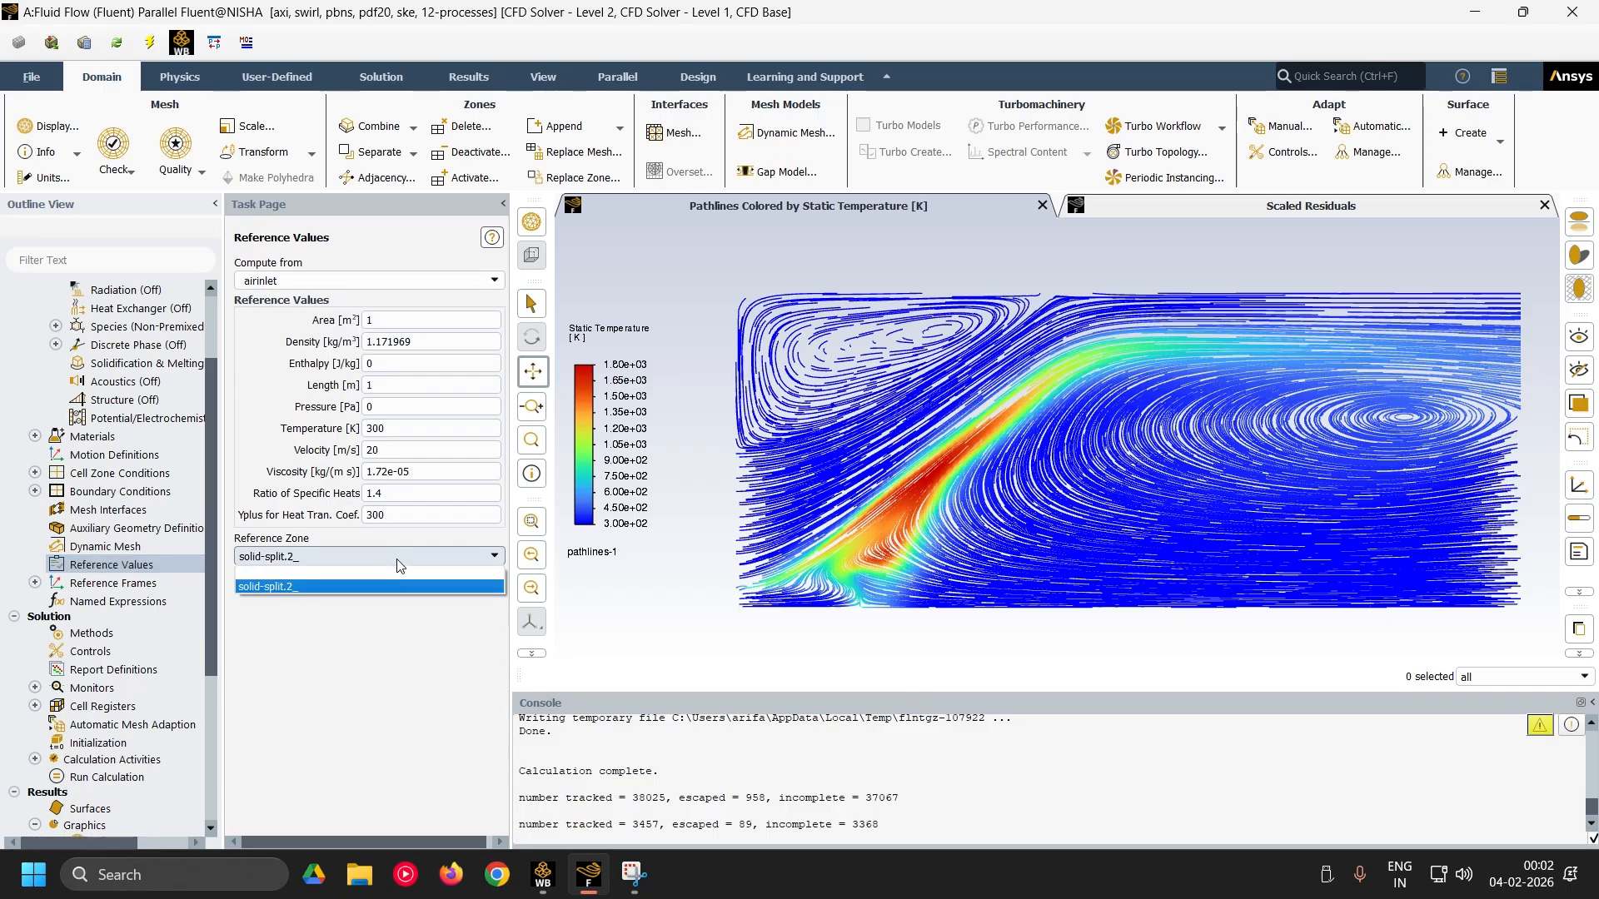
{"action": "left_click", "coordinate": [389, 575]}
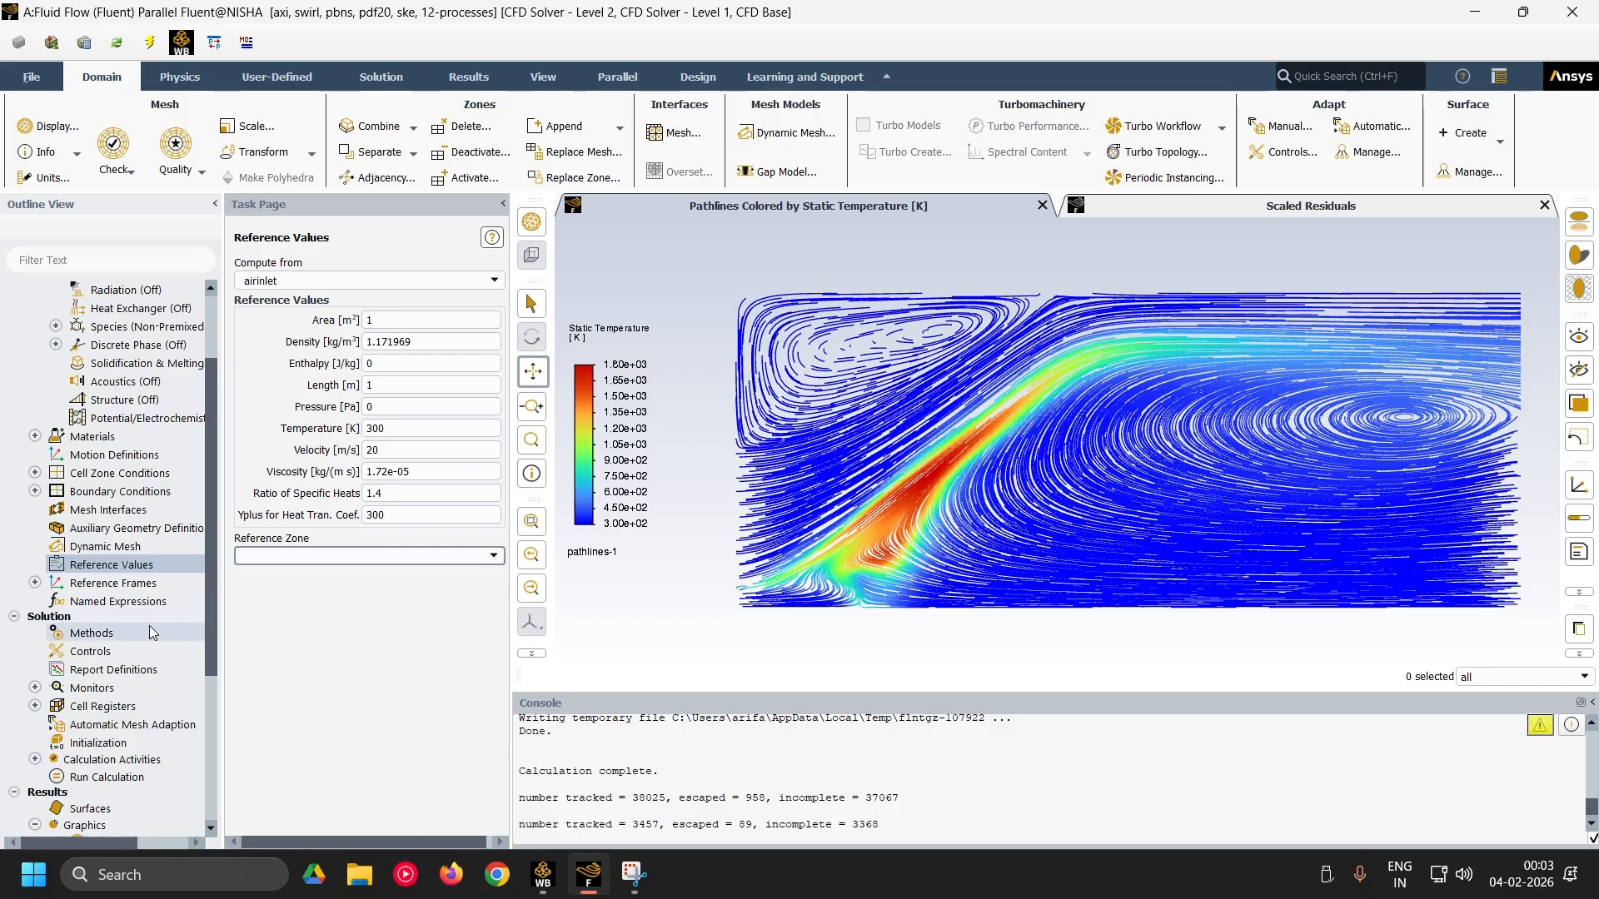
- Reinitialize the solution with standard initialization computed from airinlet, discarding the existing data
{"action": "scroll", "coordinate": [133, 612], "scroll_direction": "down", "scroll_amount": 2}
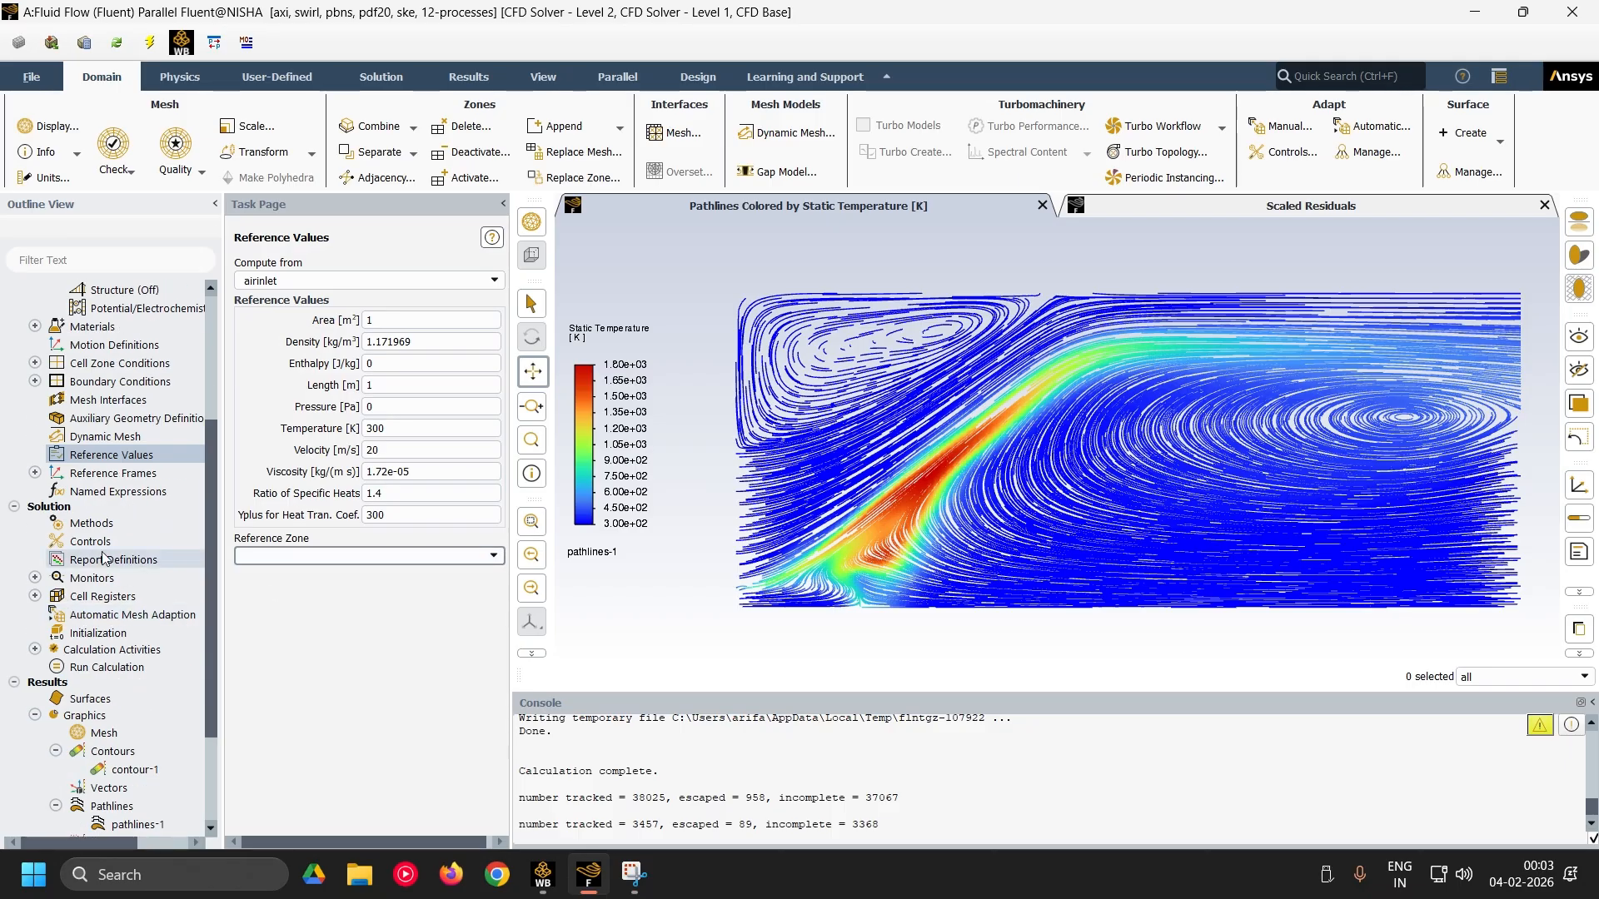
{"action": "left_click", "coordinate": [98, 632]}
{"action": "left_click", "coordinate": [293, 338]}
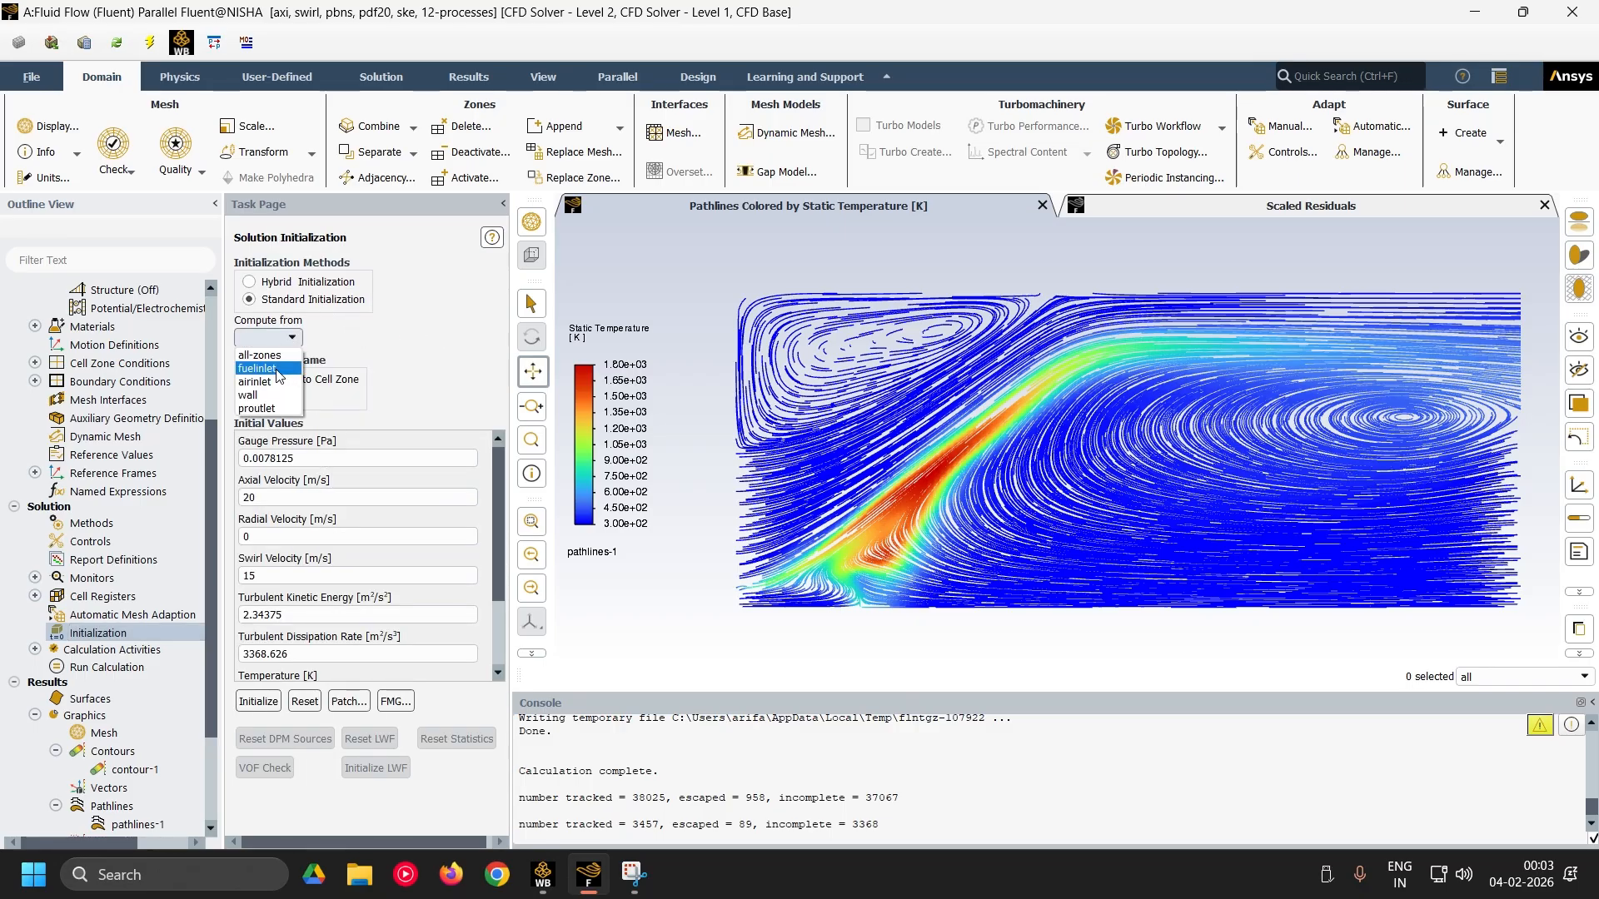
{"action": "left_click", "coordinate": [274, 379]}
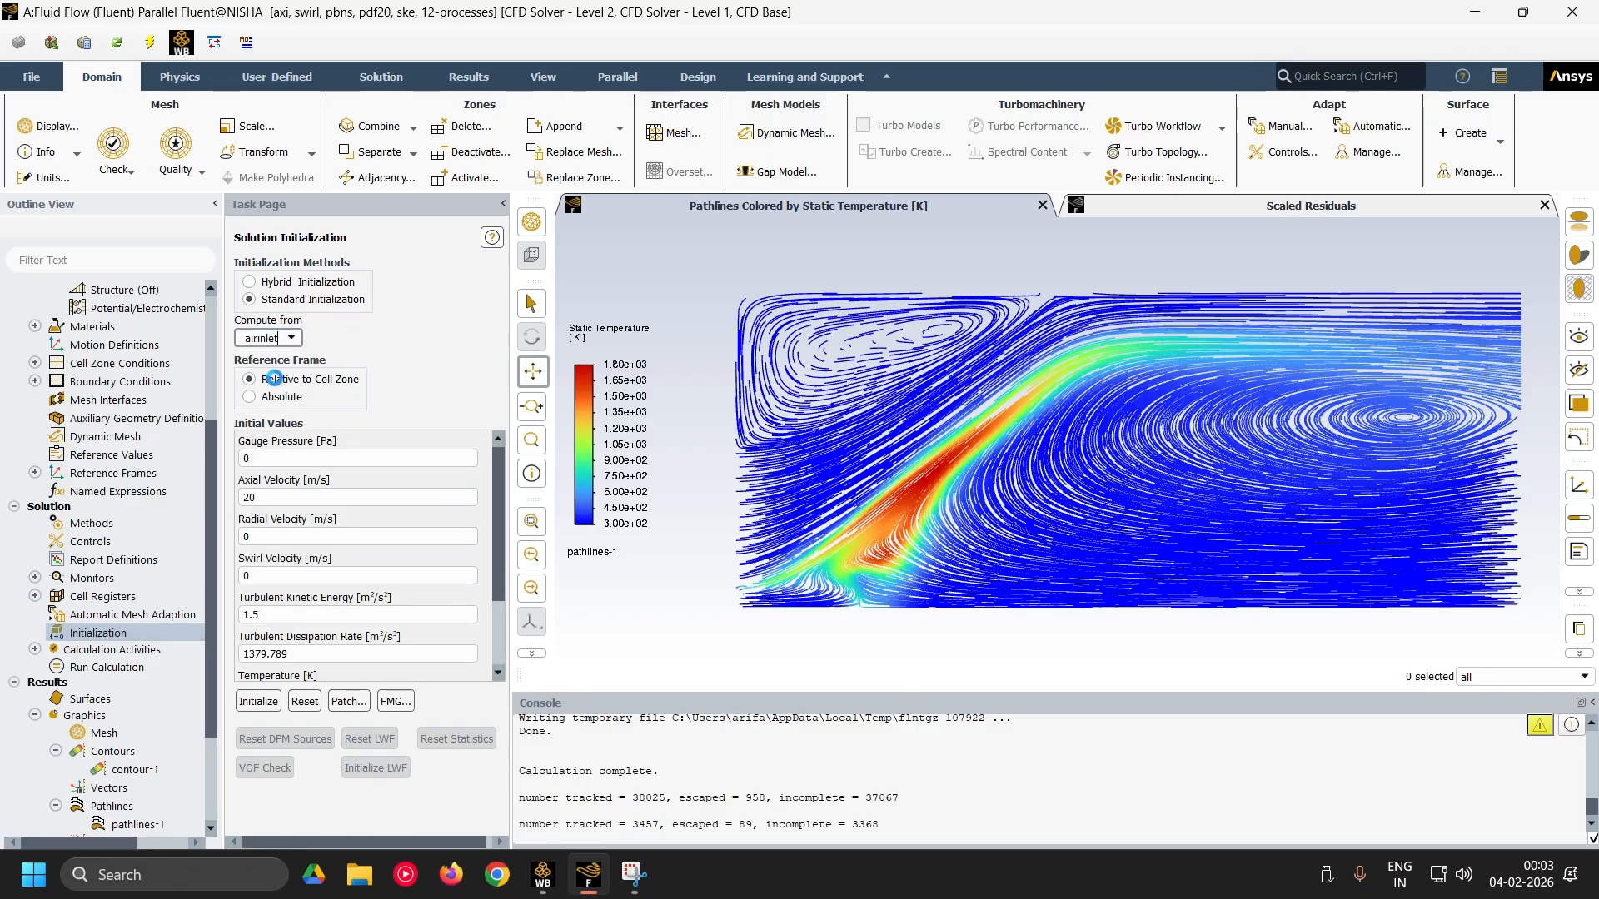
{"action": "left_click", "coordinate": [259, 702]}
{"action": "left_click", "coordinate": [866, 464]}
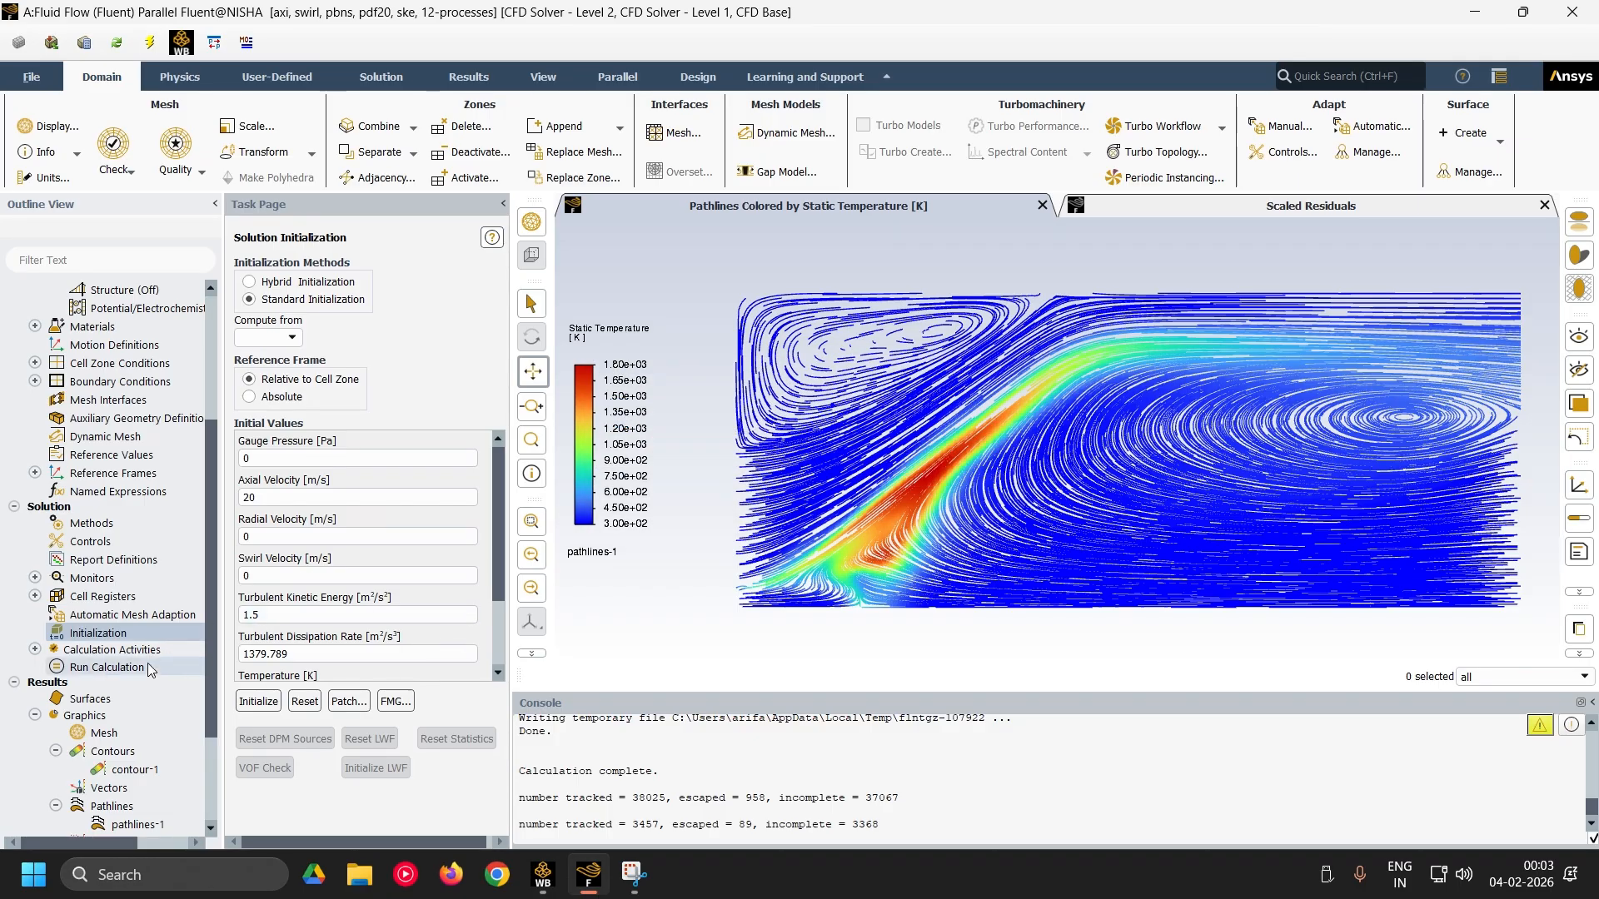
- Run the calculation with 3000 iterations, accept the setup prompt and bring up the scaled residuals plot
{"action": "left_click", "coordinate": [107, 668]}
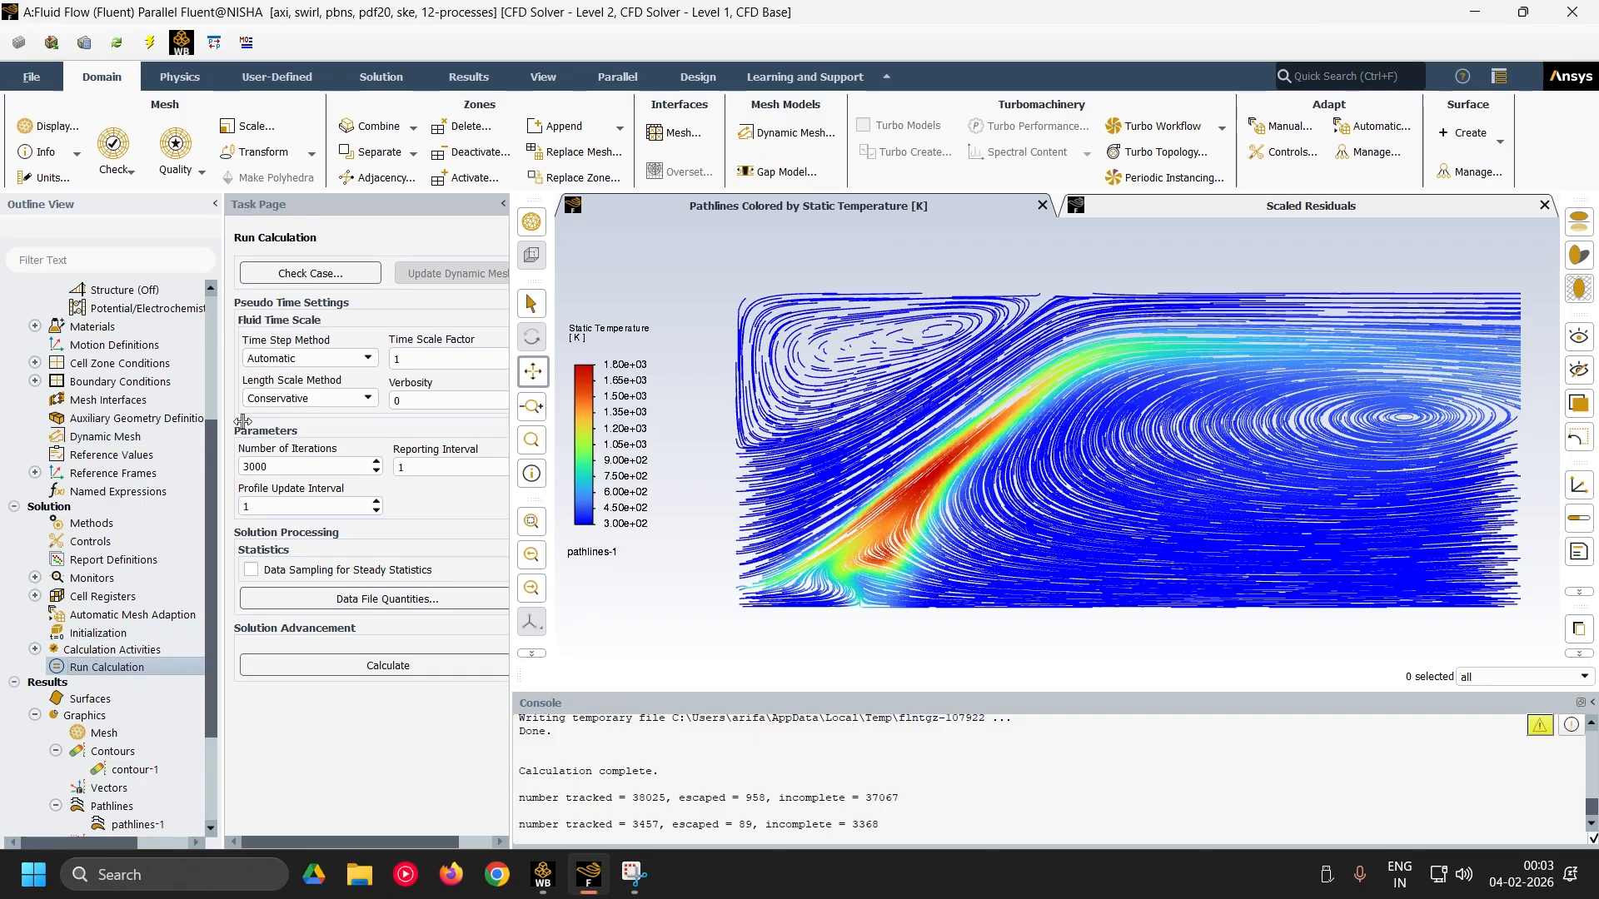
{"action": "left_click", "coordinate": [312, 663]}
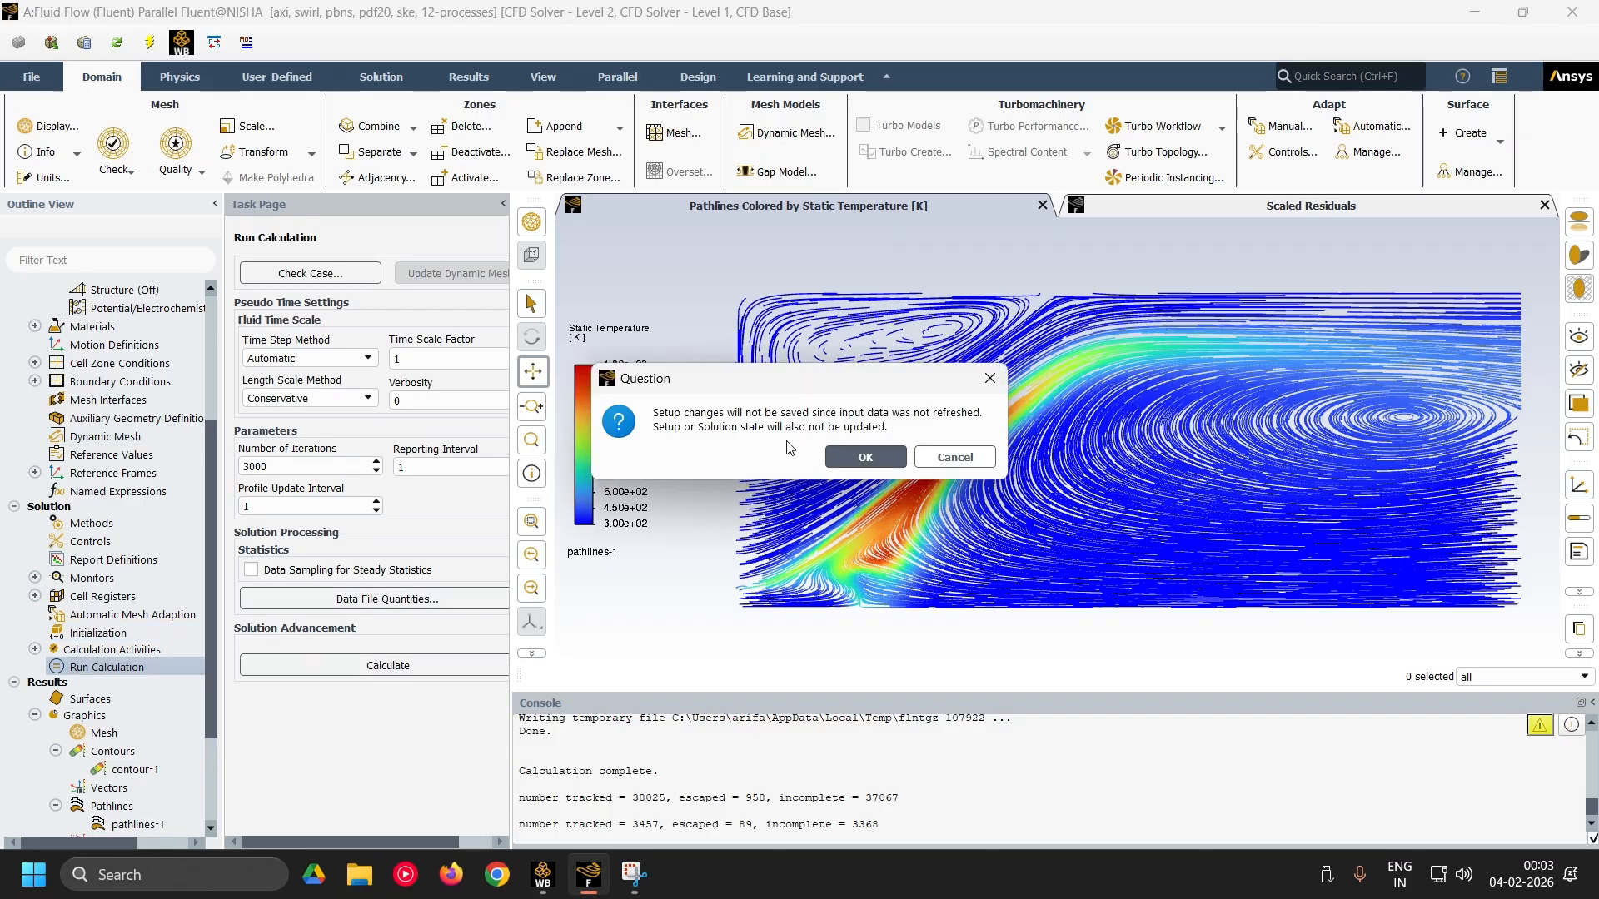
{"action": "left_click", "coordinate": [853, 464]}
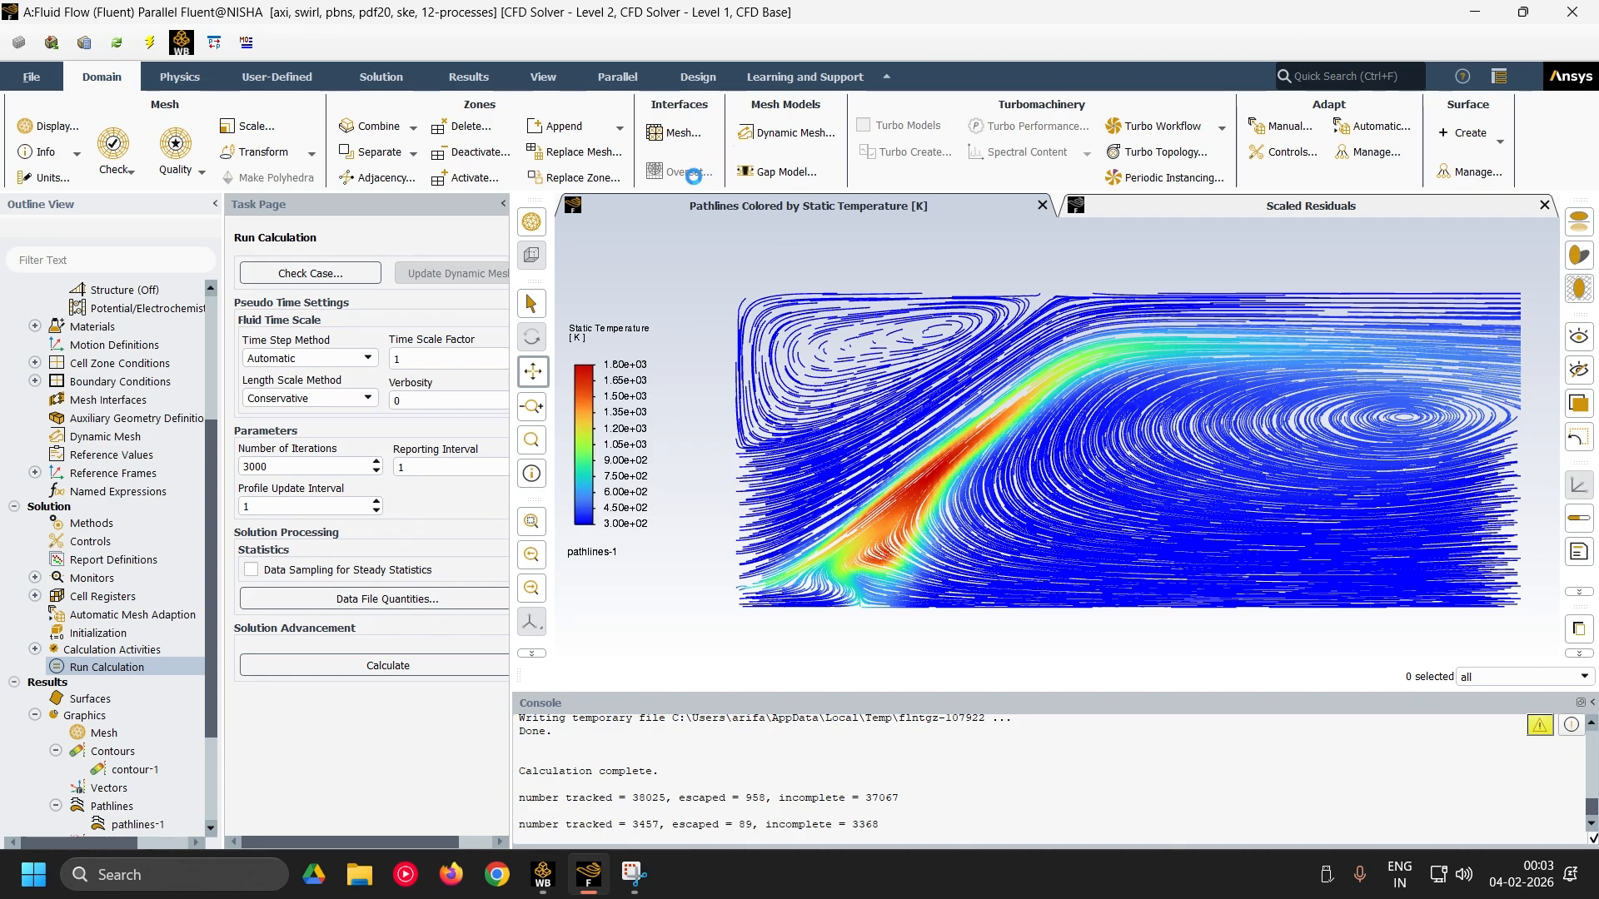
{"action": "left_click", "coordinate": [1298, 207]}
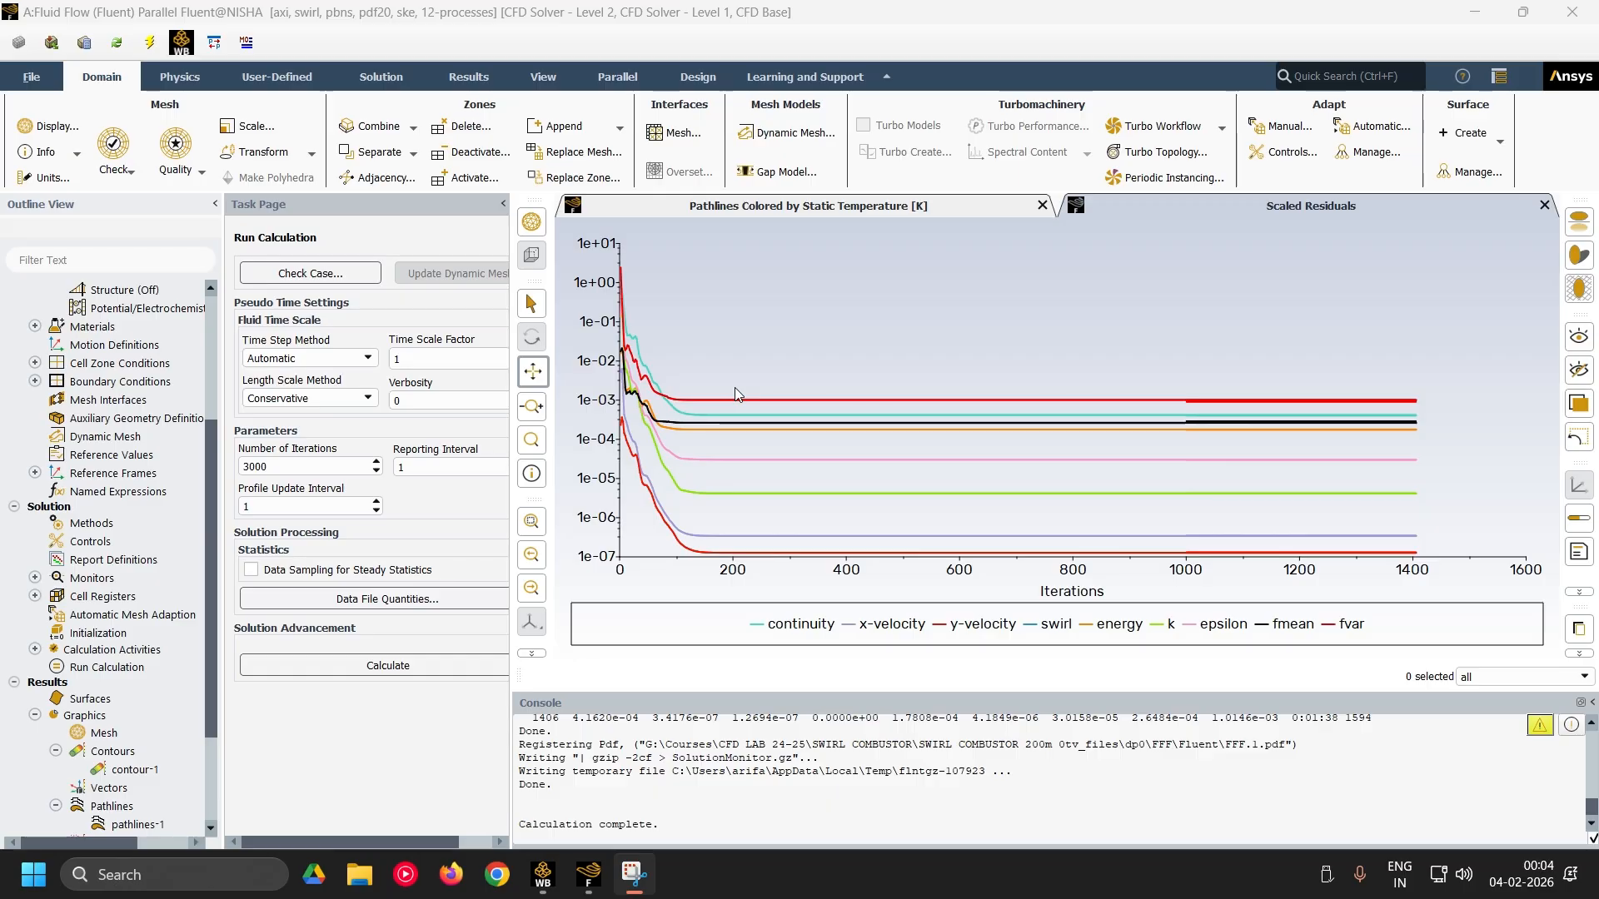
- Change contour-1 to Static Temperature with no surfaces selected and display it
{"action": "left_click", "coordinate": [136, 772]}
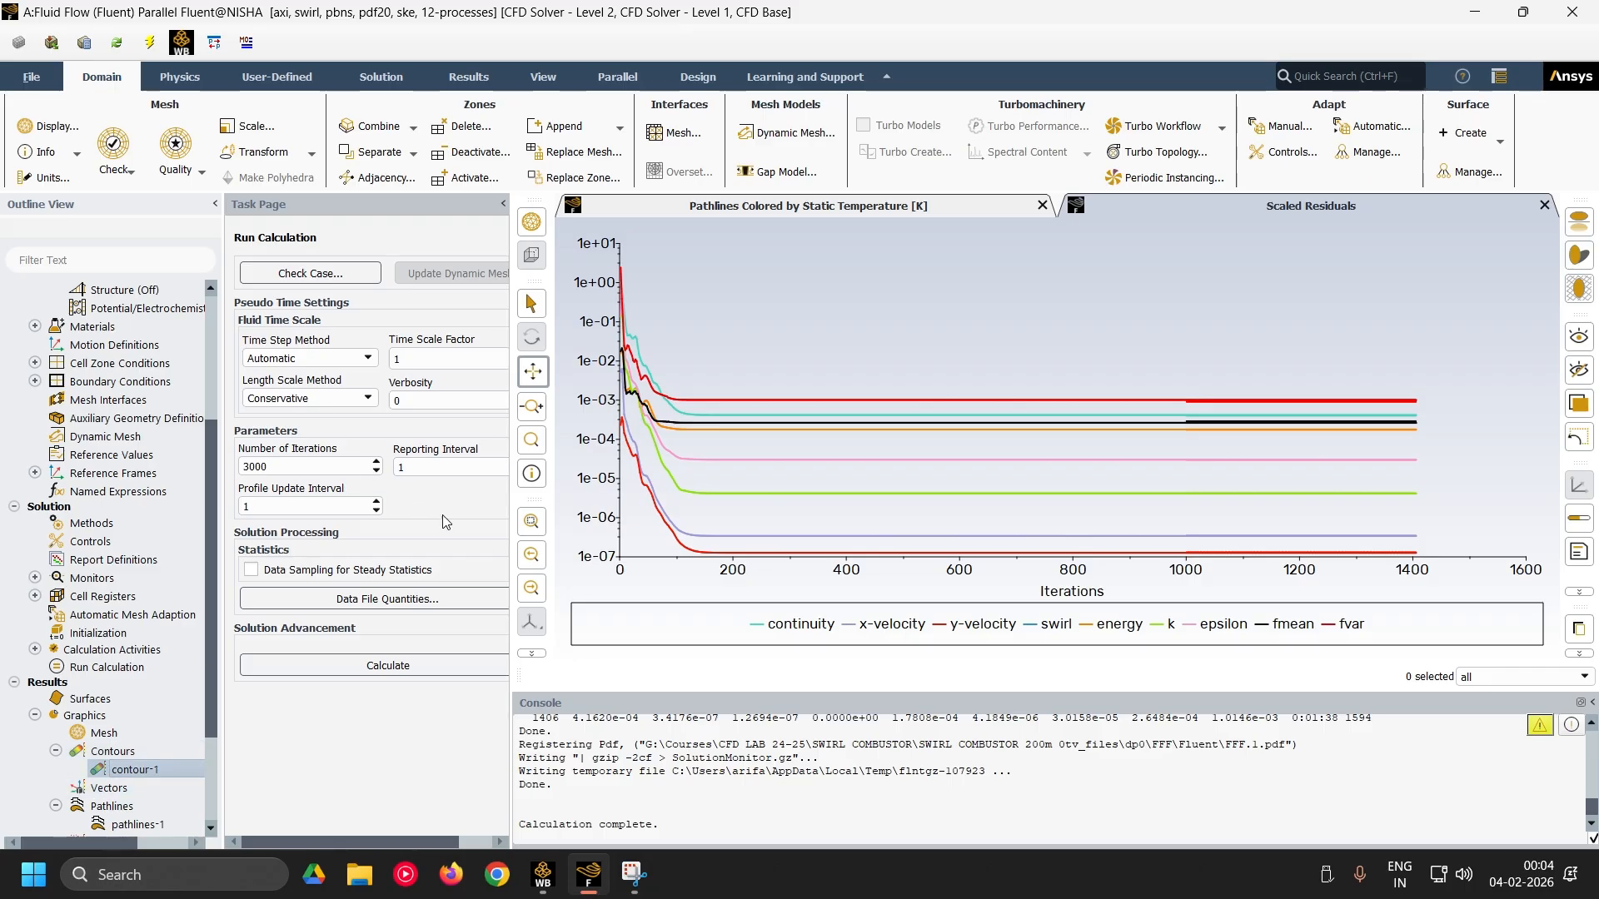
{"action": "double_click", "coordinate": [133, 769]}
{"action": "left_click", "coordinate": [473, 381]}
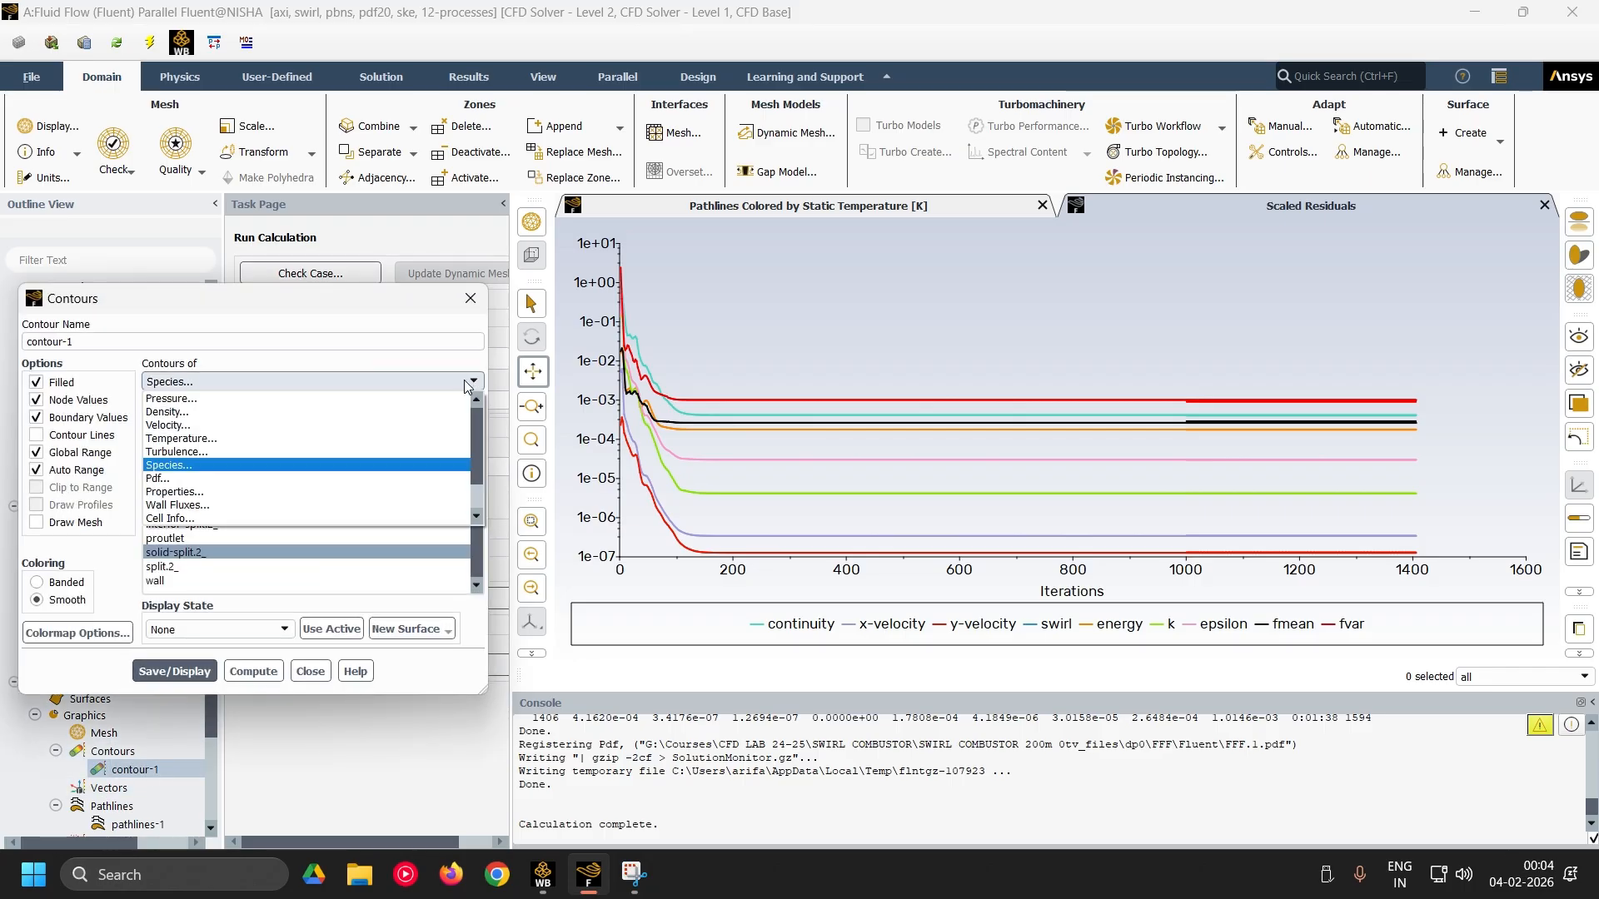
{"action": "left_click", "coordinate": [389, 439]}
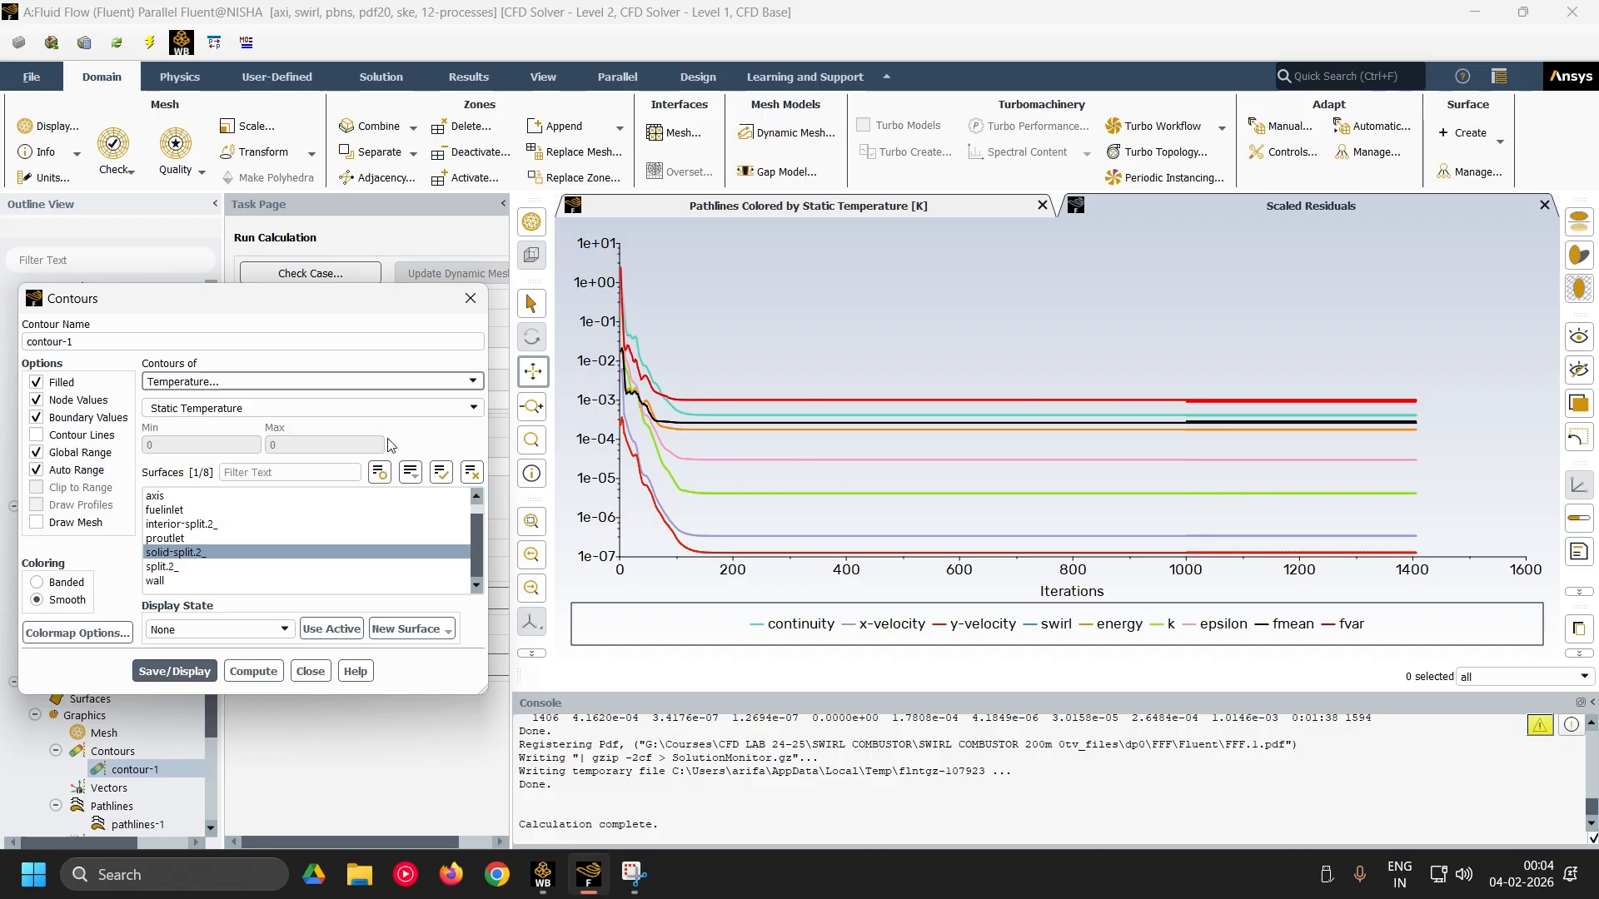
{"action": "left_click", "coordinate": [472, 473]}
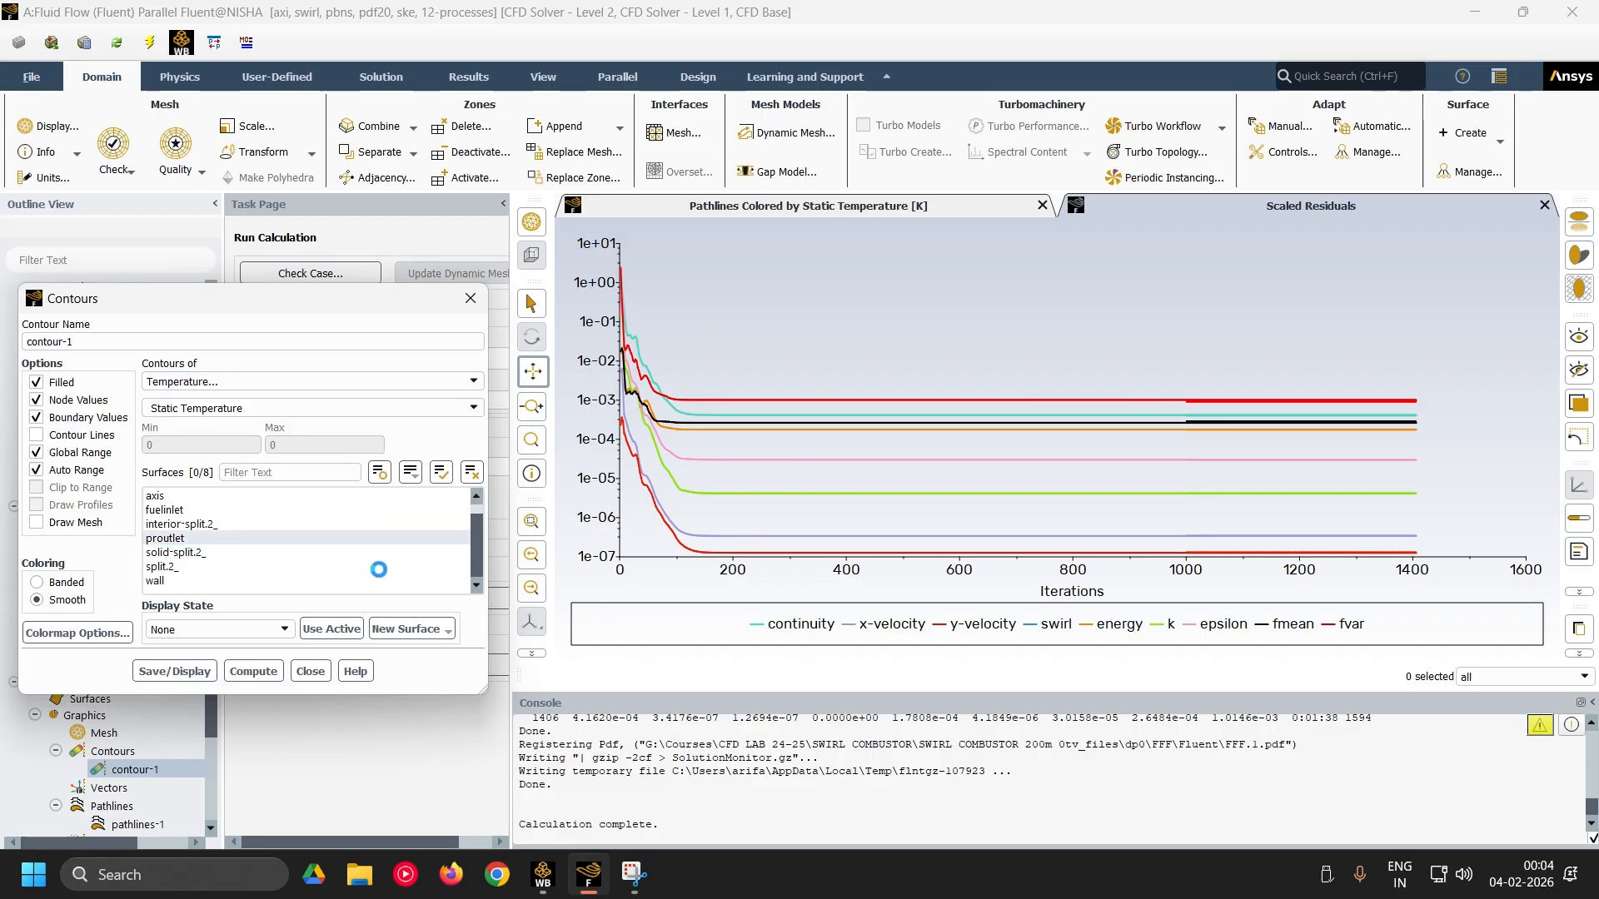
{"action": "left_click", "coordinate": [174, 671]}
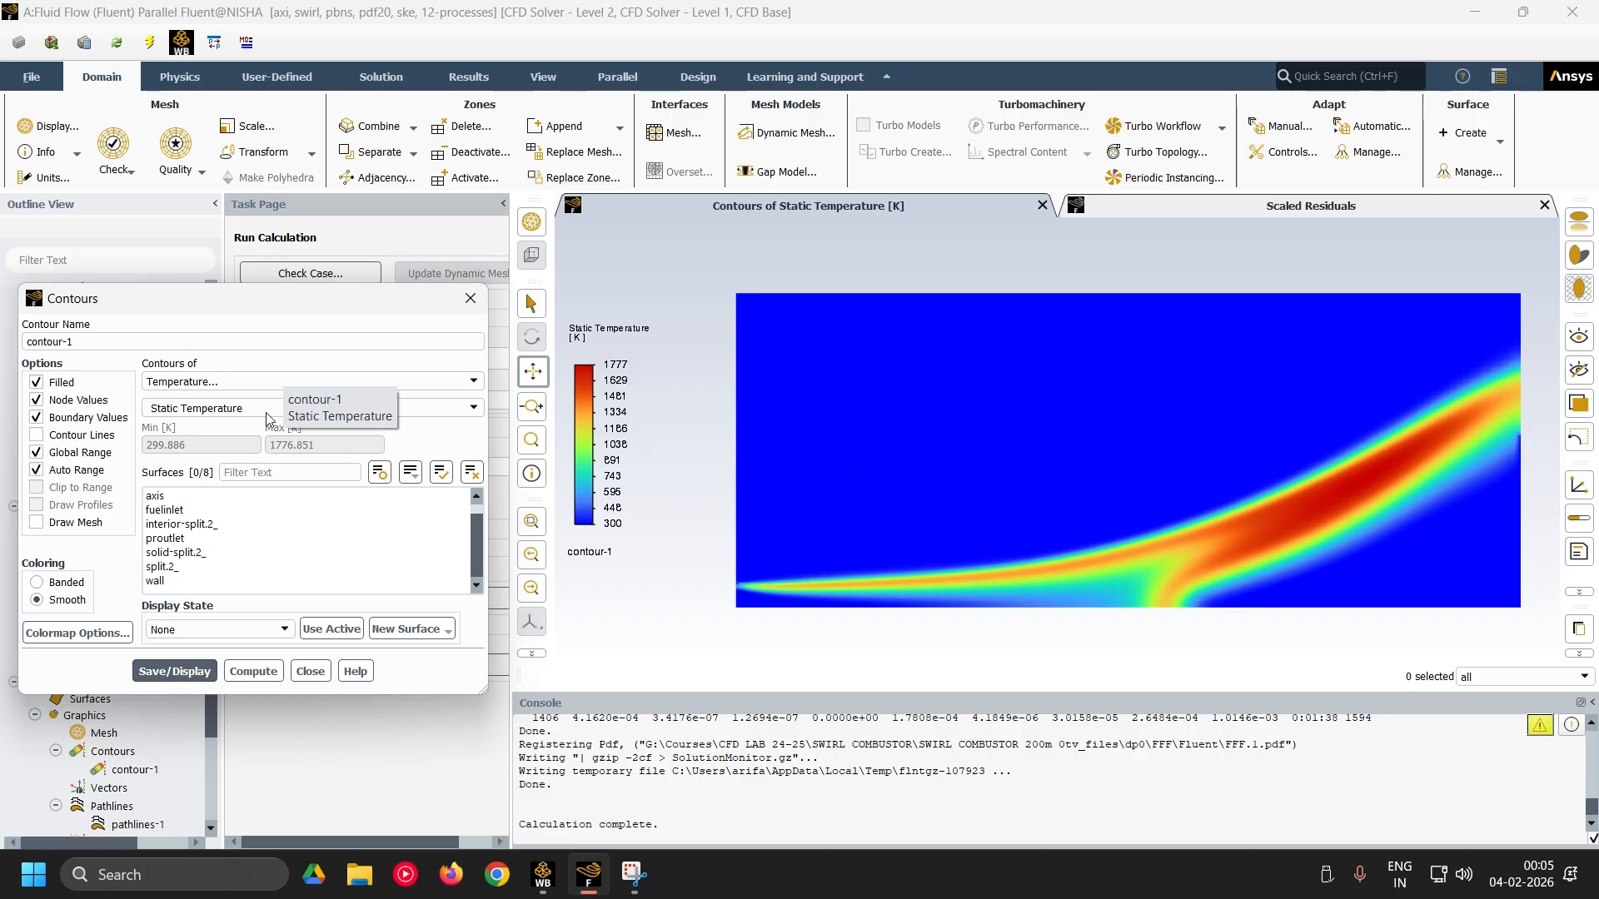
- Display contour-1 as the species mass fraction of ch4, followed by the mass fraction of h2o
{"action": "left_click", "coordinate": [474, 382]}
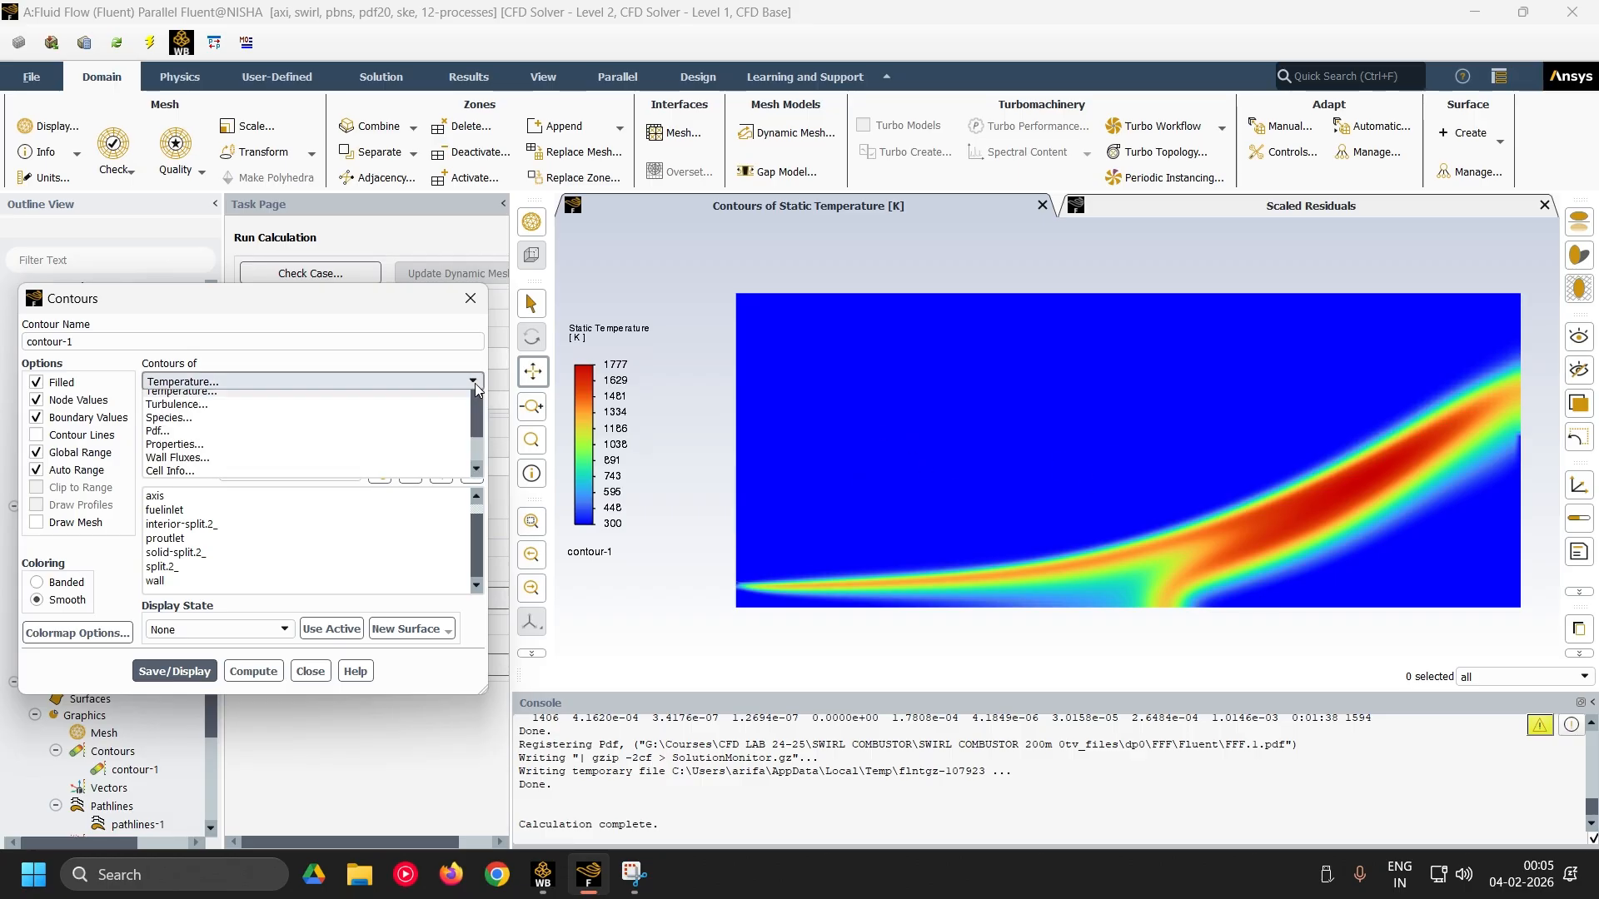
{"action": "left_click", "coordinate": [415, 468]}
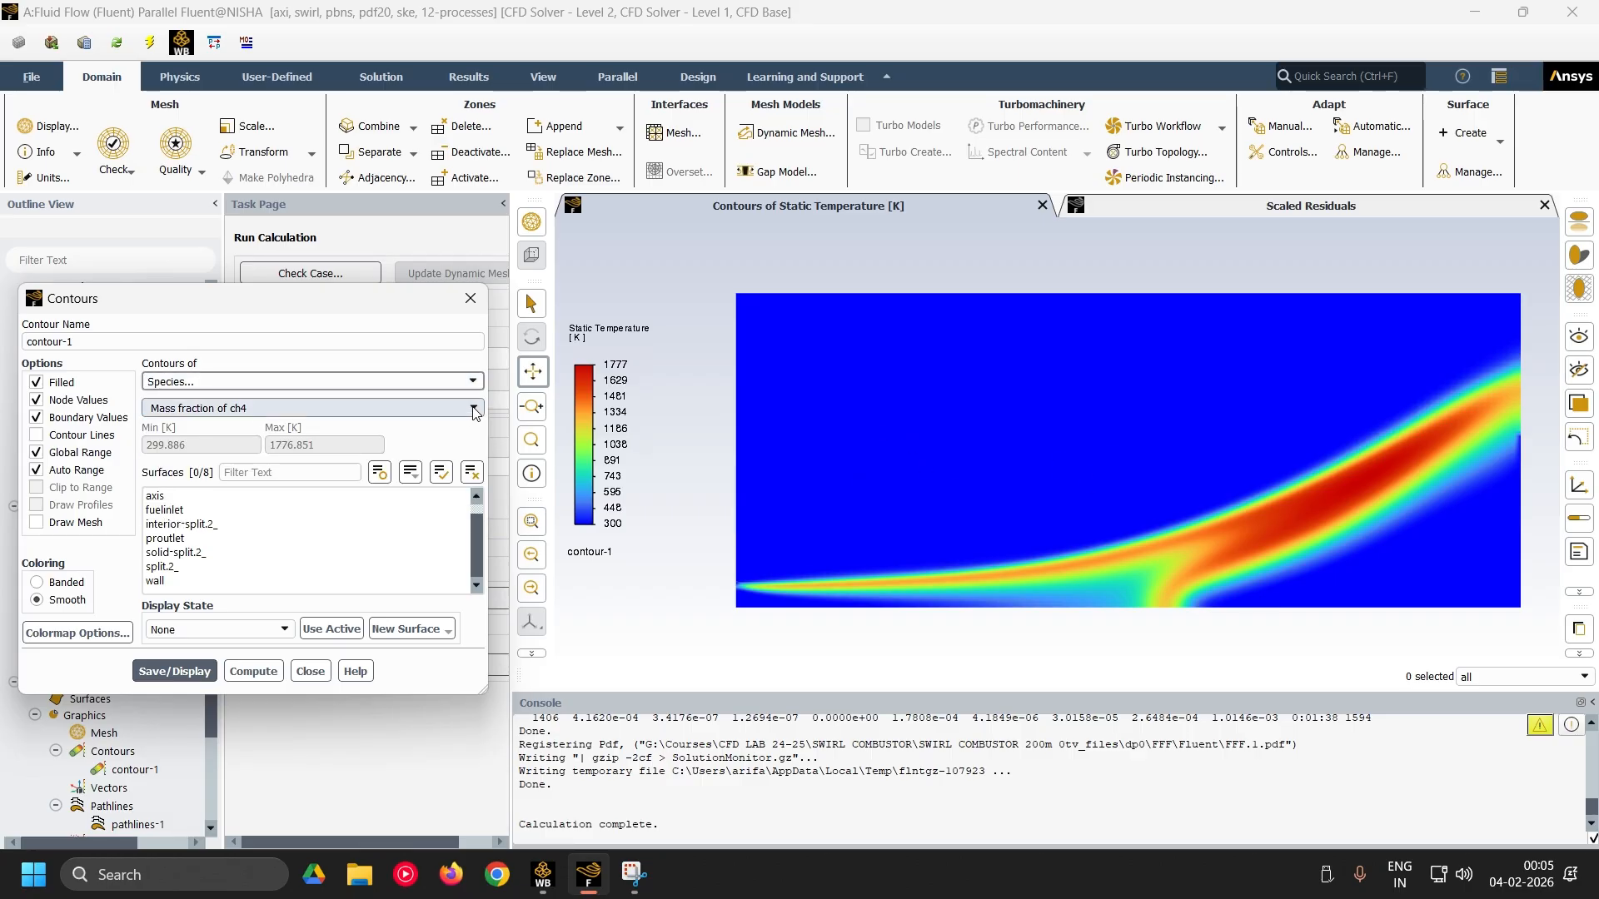
{"action": "left_click", "coordinate": [158, 671]}
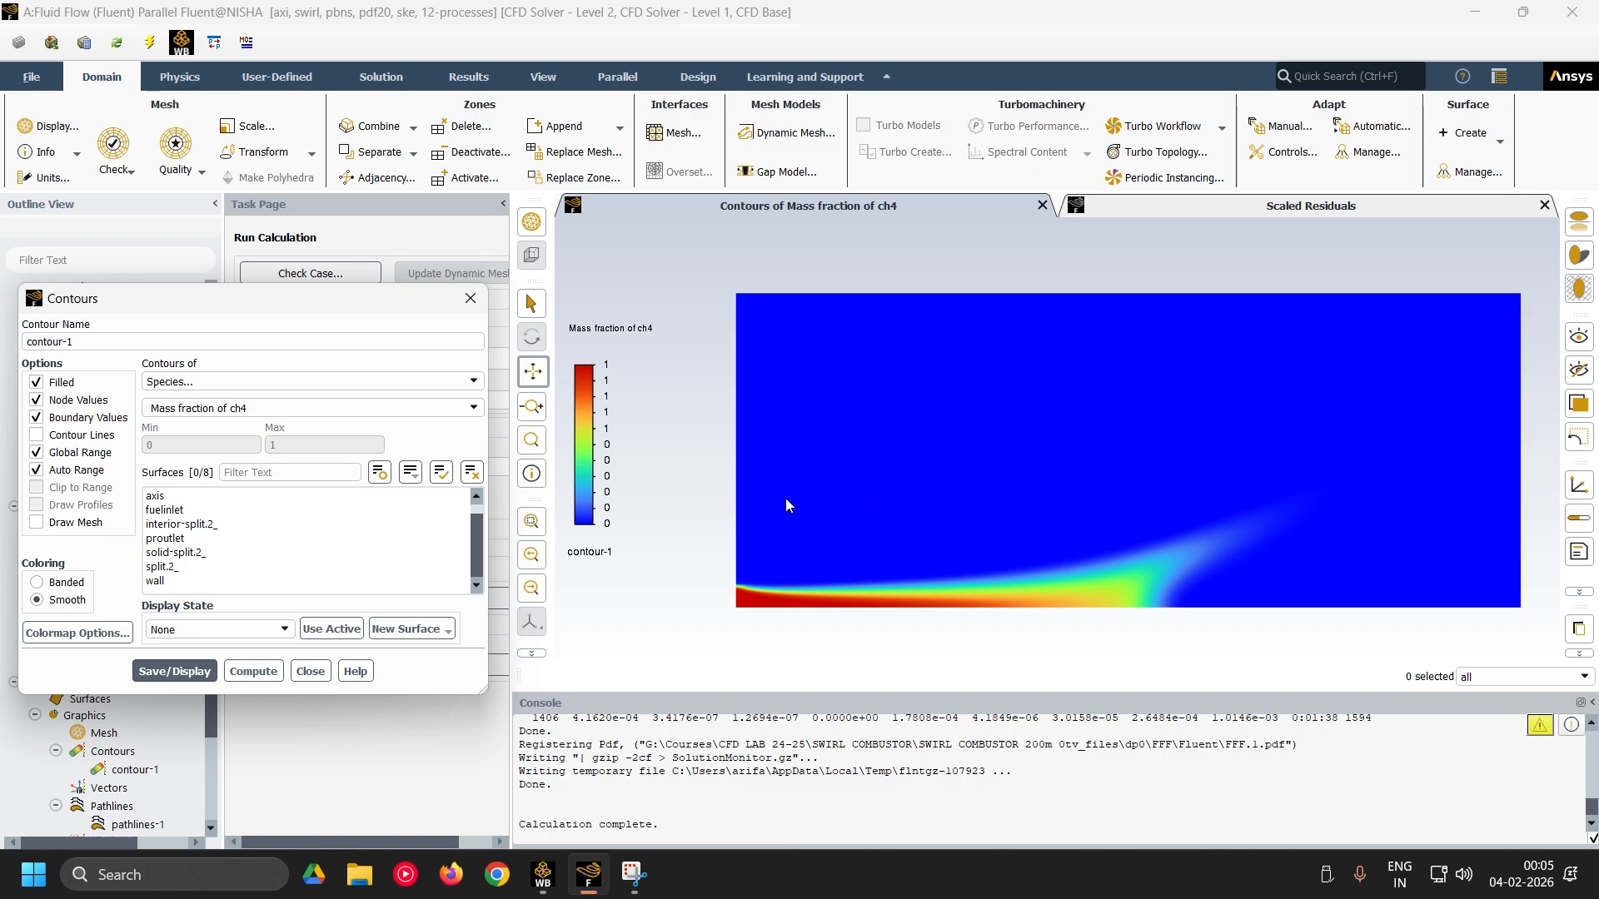
{"action": "left_click", "coordinate": [476, 414]}
{"action": "left_click", "coordinate": [250, 460]}
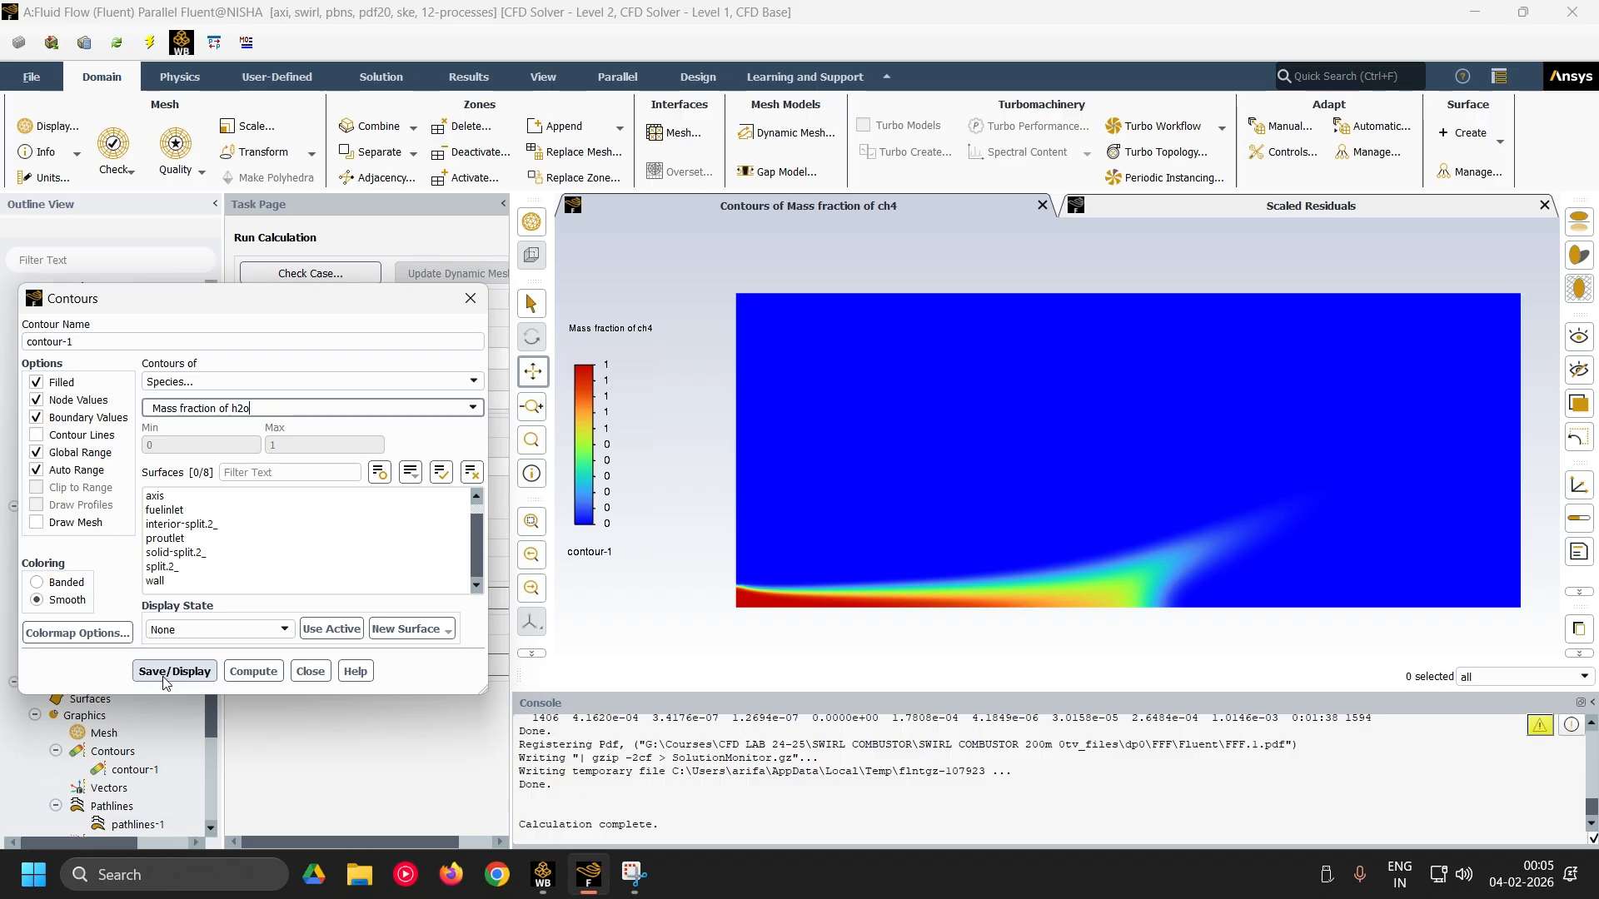
{"action": "left_click", "coordinate": [164, 676]}
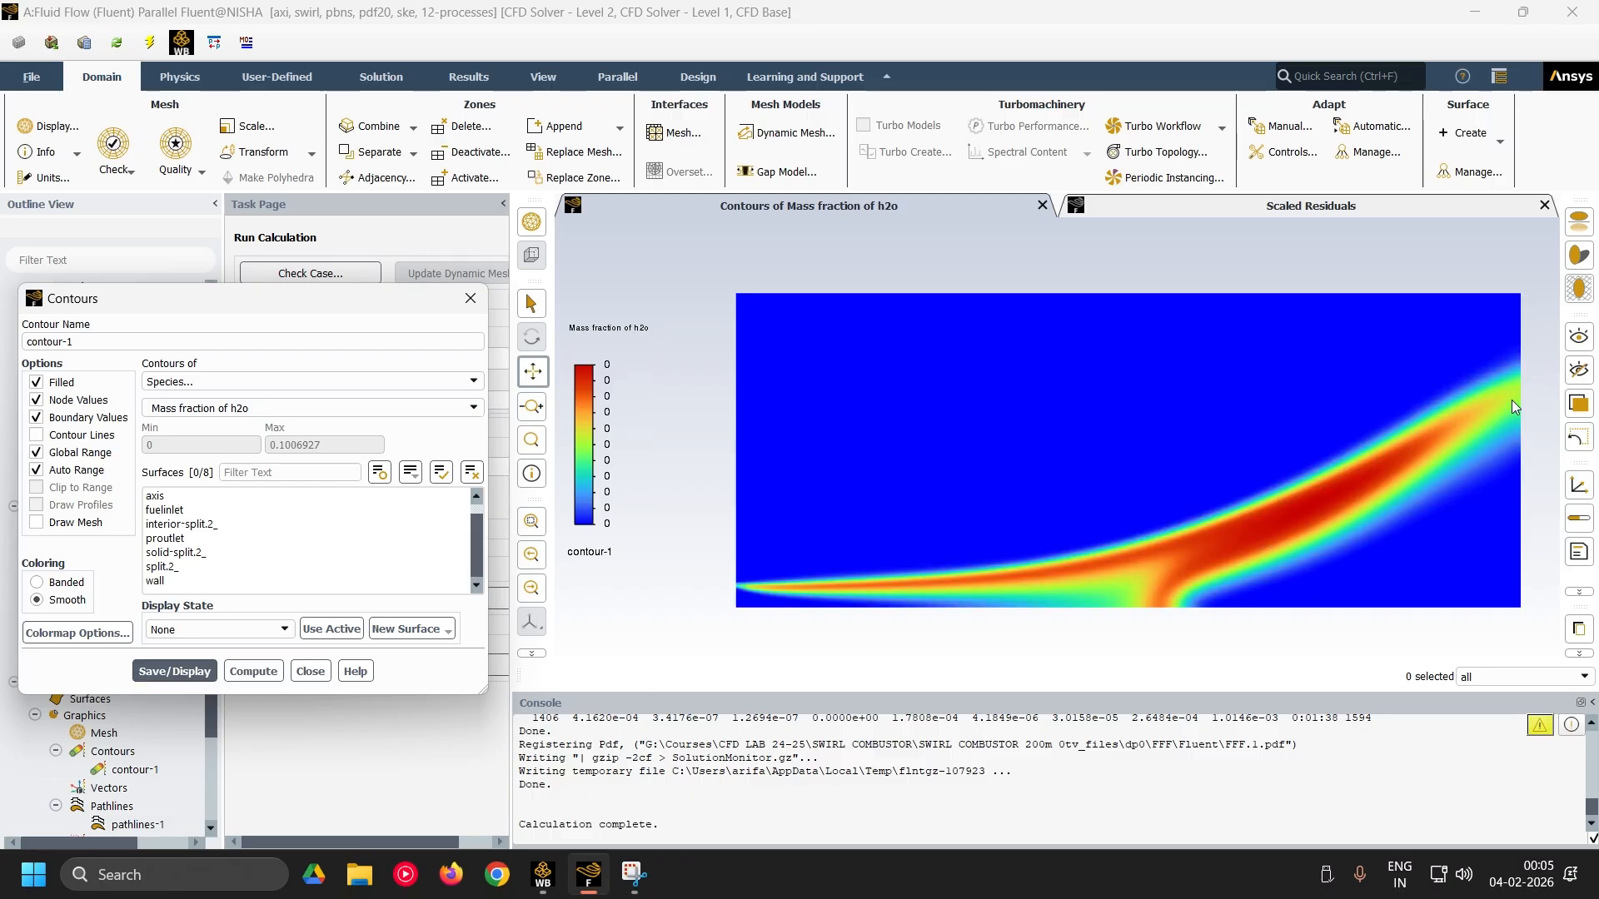
- Display contour-1 as the mass fraction of co2, followed by oh, and close the contour settings
{"action": "left_click", "coordinate": [457, 409]}
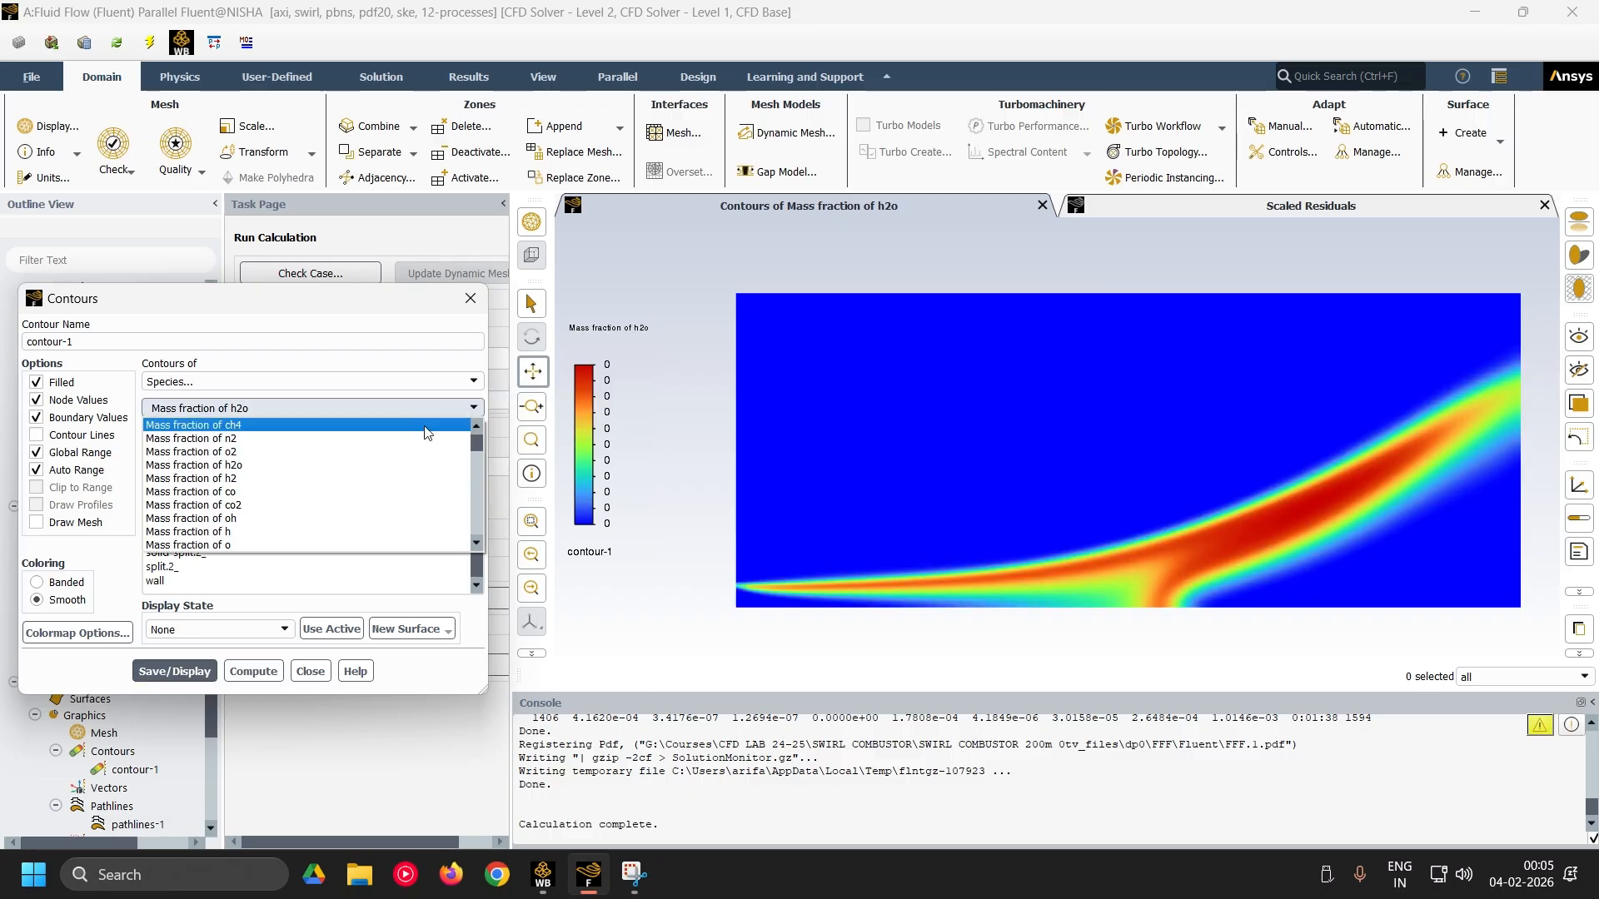
{"action": "left_click", "coordinate": [313, 505]}
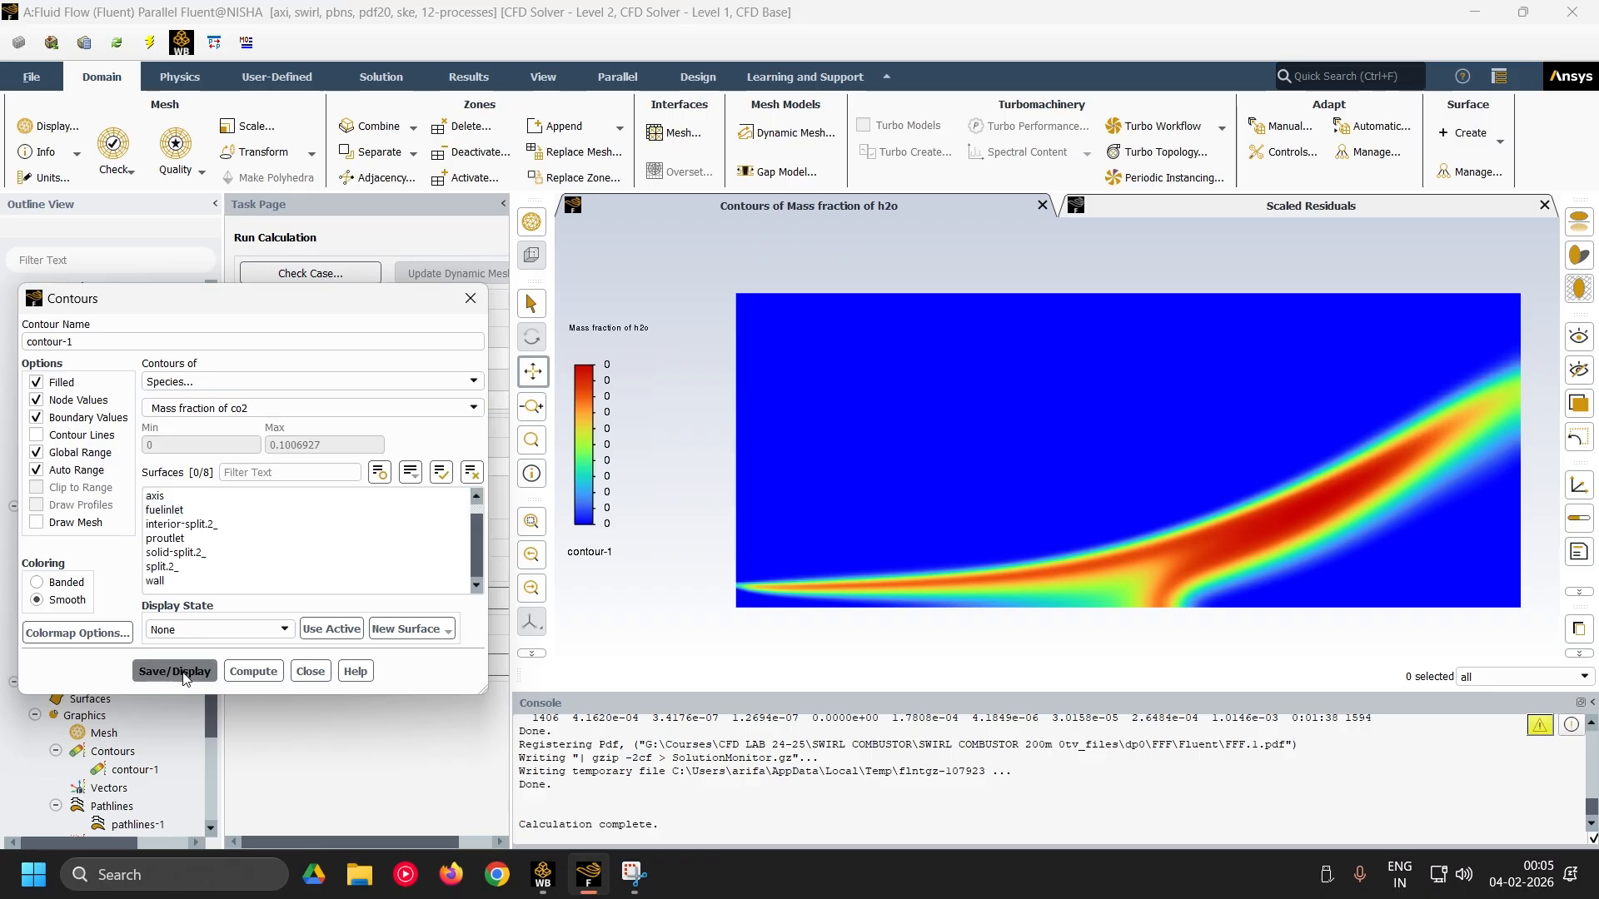
{"action": "left_click", "coordinate": [175, 672]}
{"action": "left_click", "coordinate": [427, 408]}
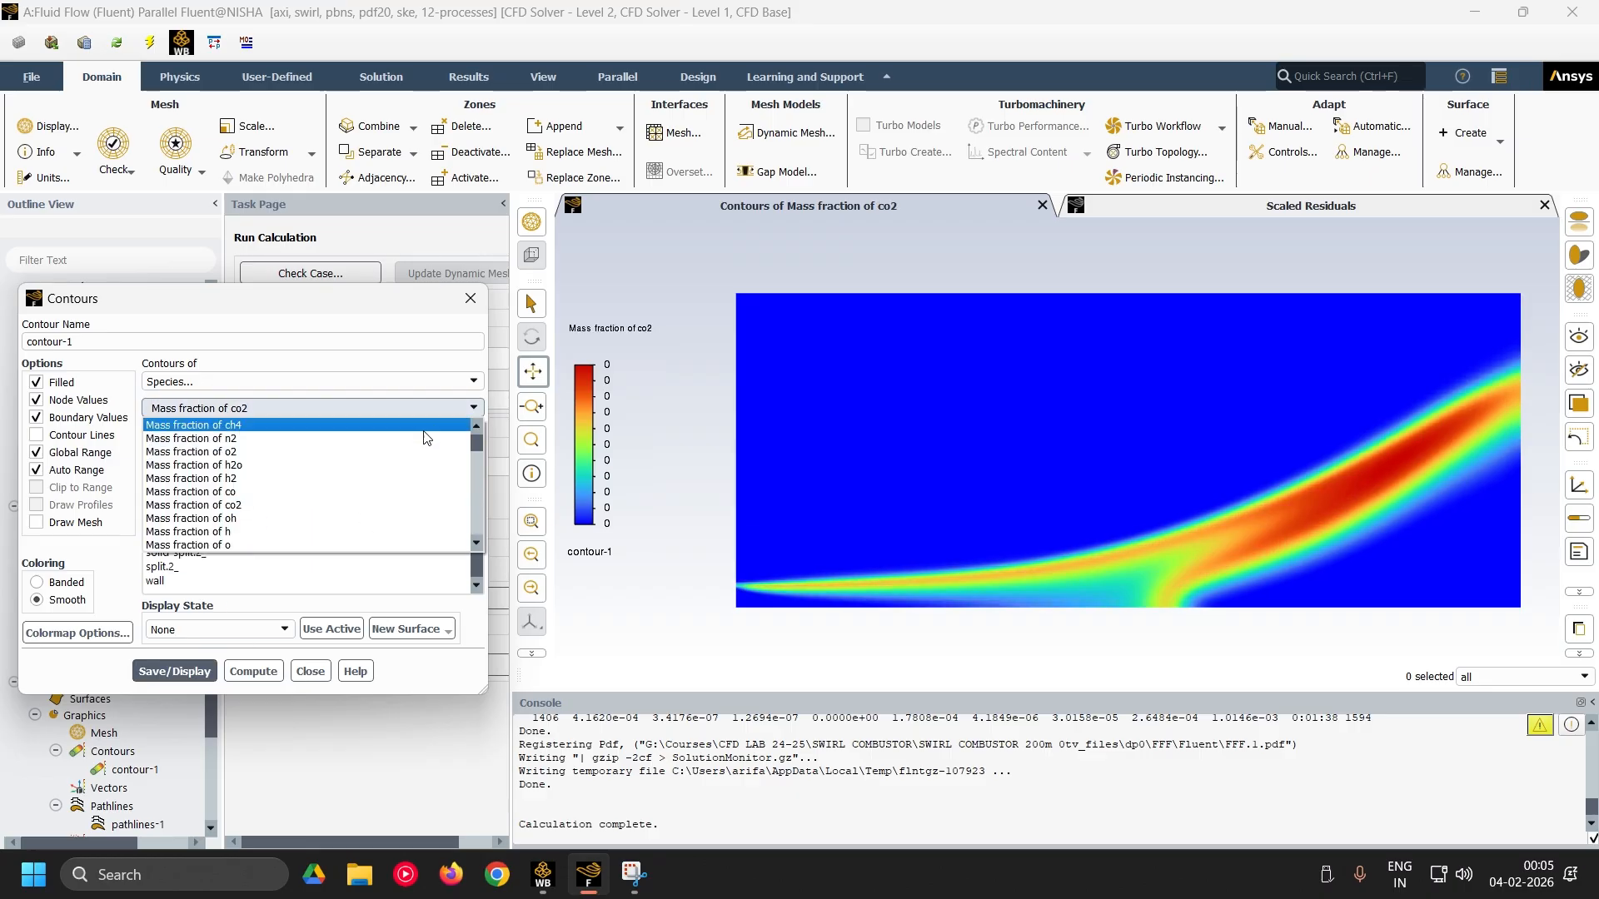
{"action": "left_click", "coordinate": [283, 518]}
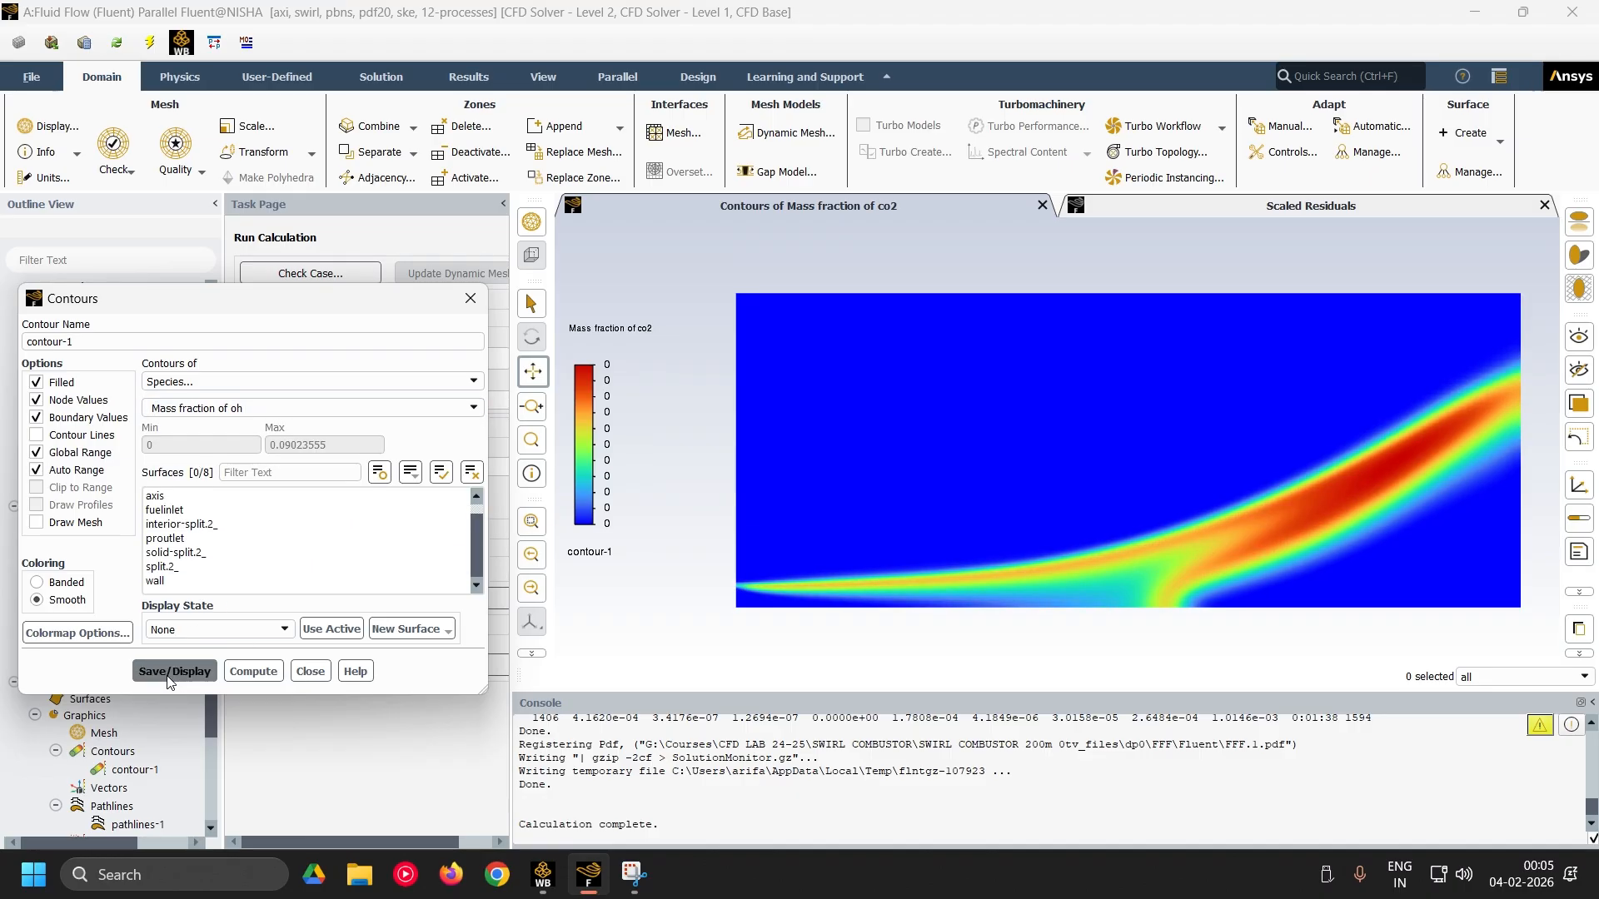
{"action": "left_click", "coordinate": [173, 672]}
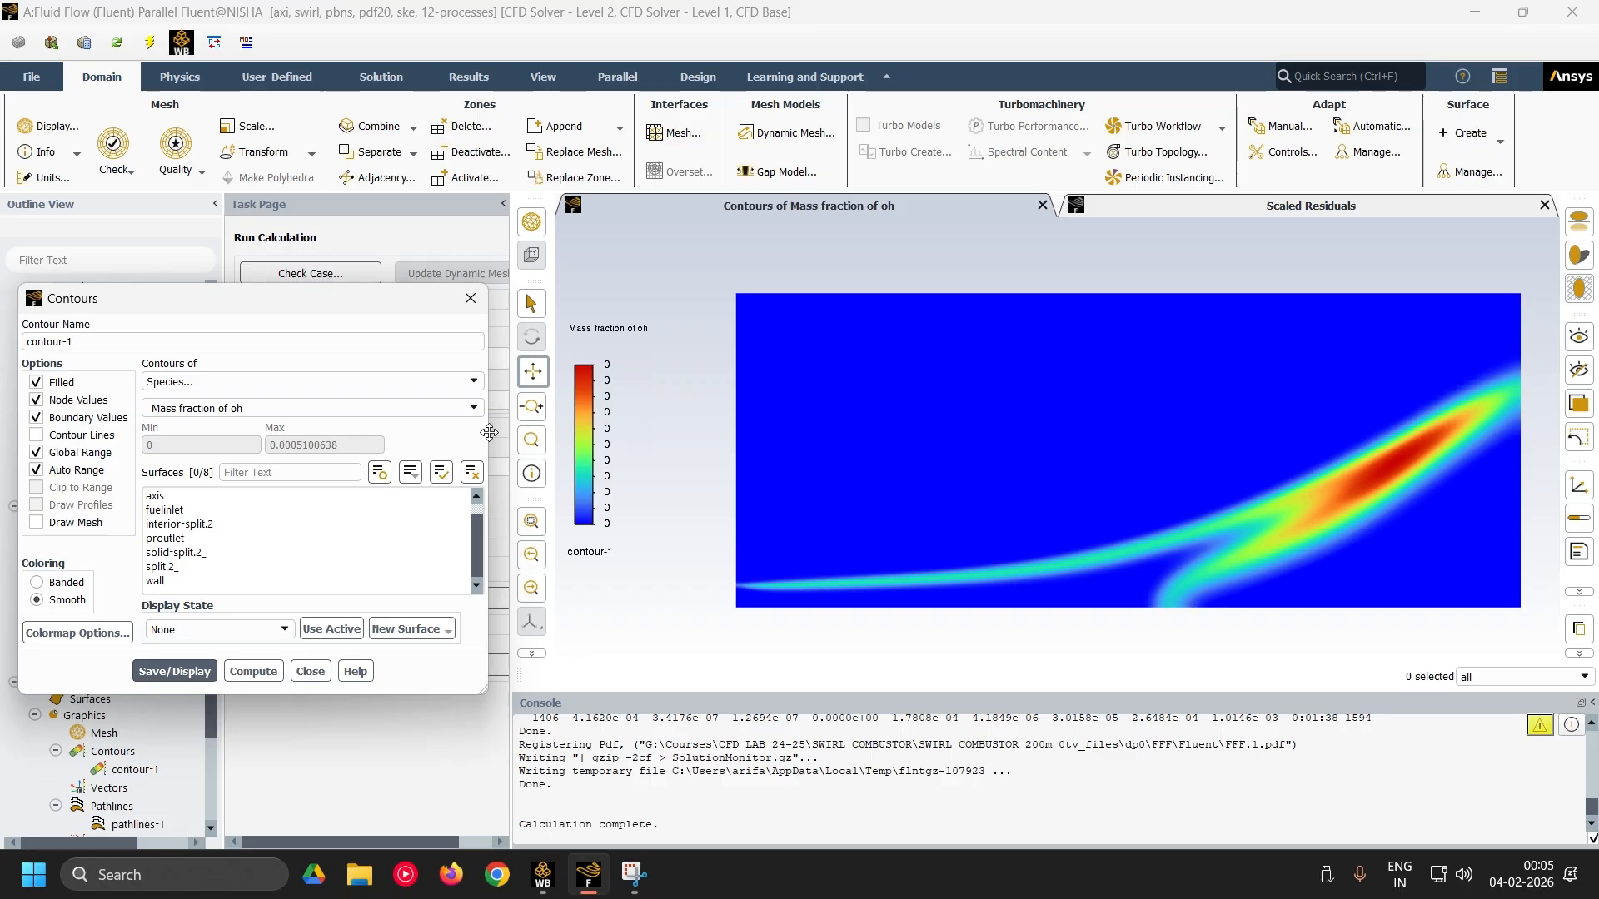
{"action": "left_click", "coordinate": [310, 673]}
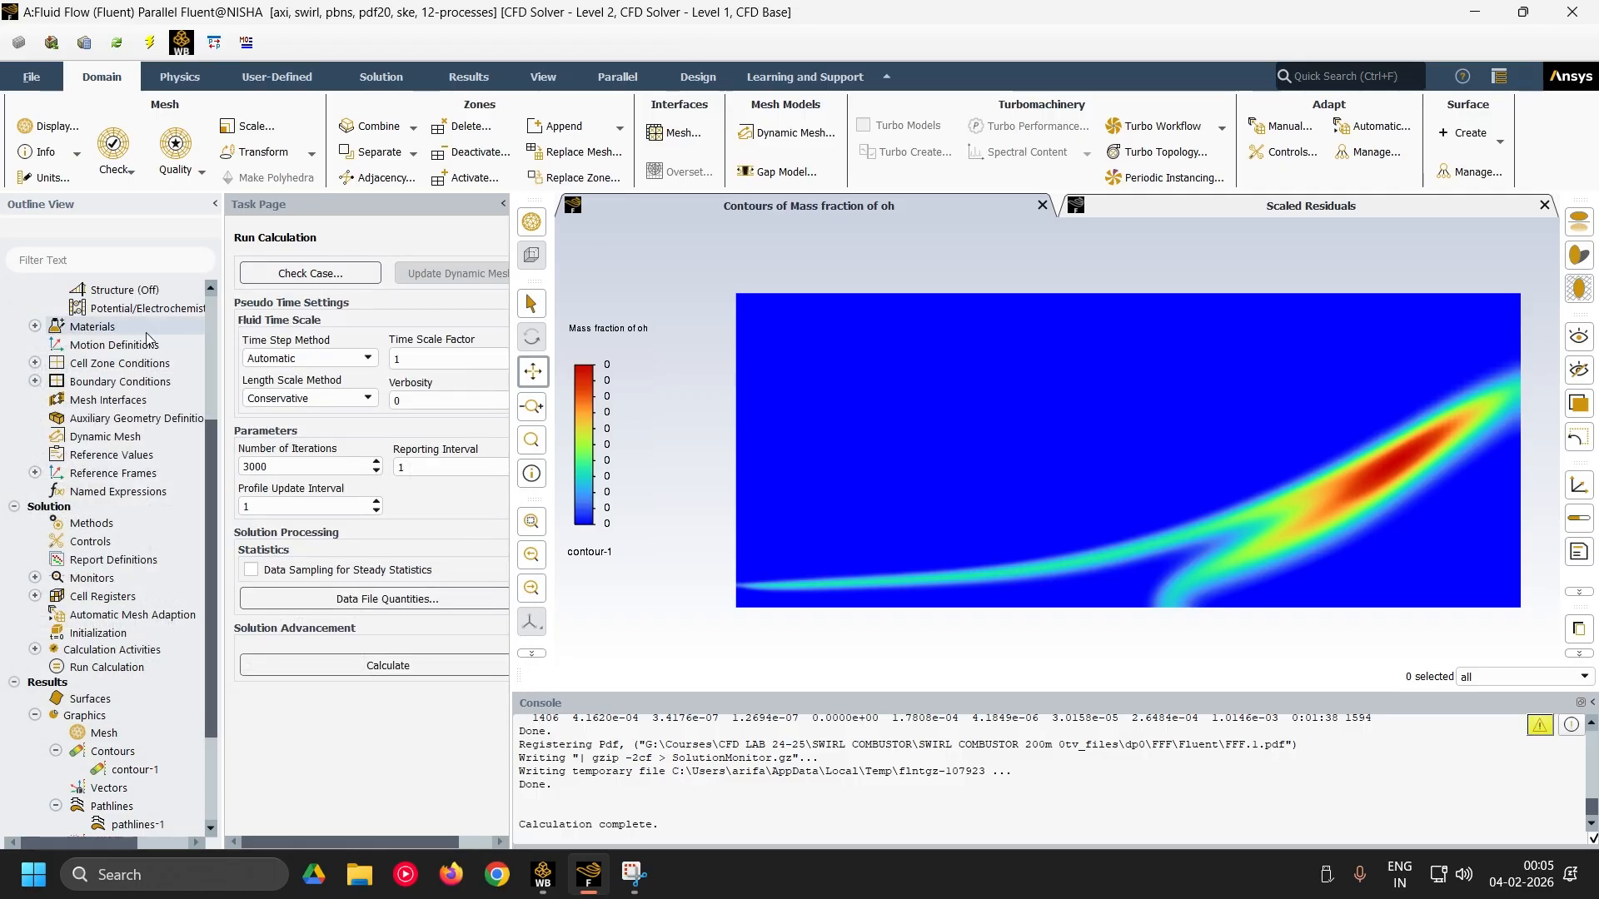
- Open the general solver settings
{"action": "scroll", "coordinate": [125, 333], "scroll_direction": "up", "scroll_amount": 4}
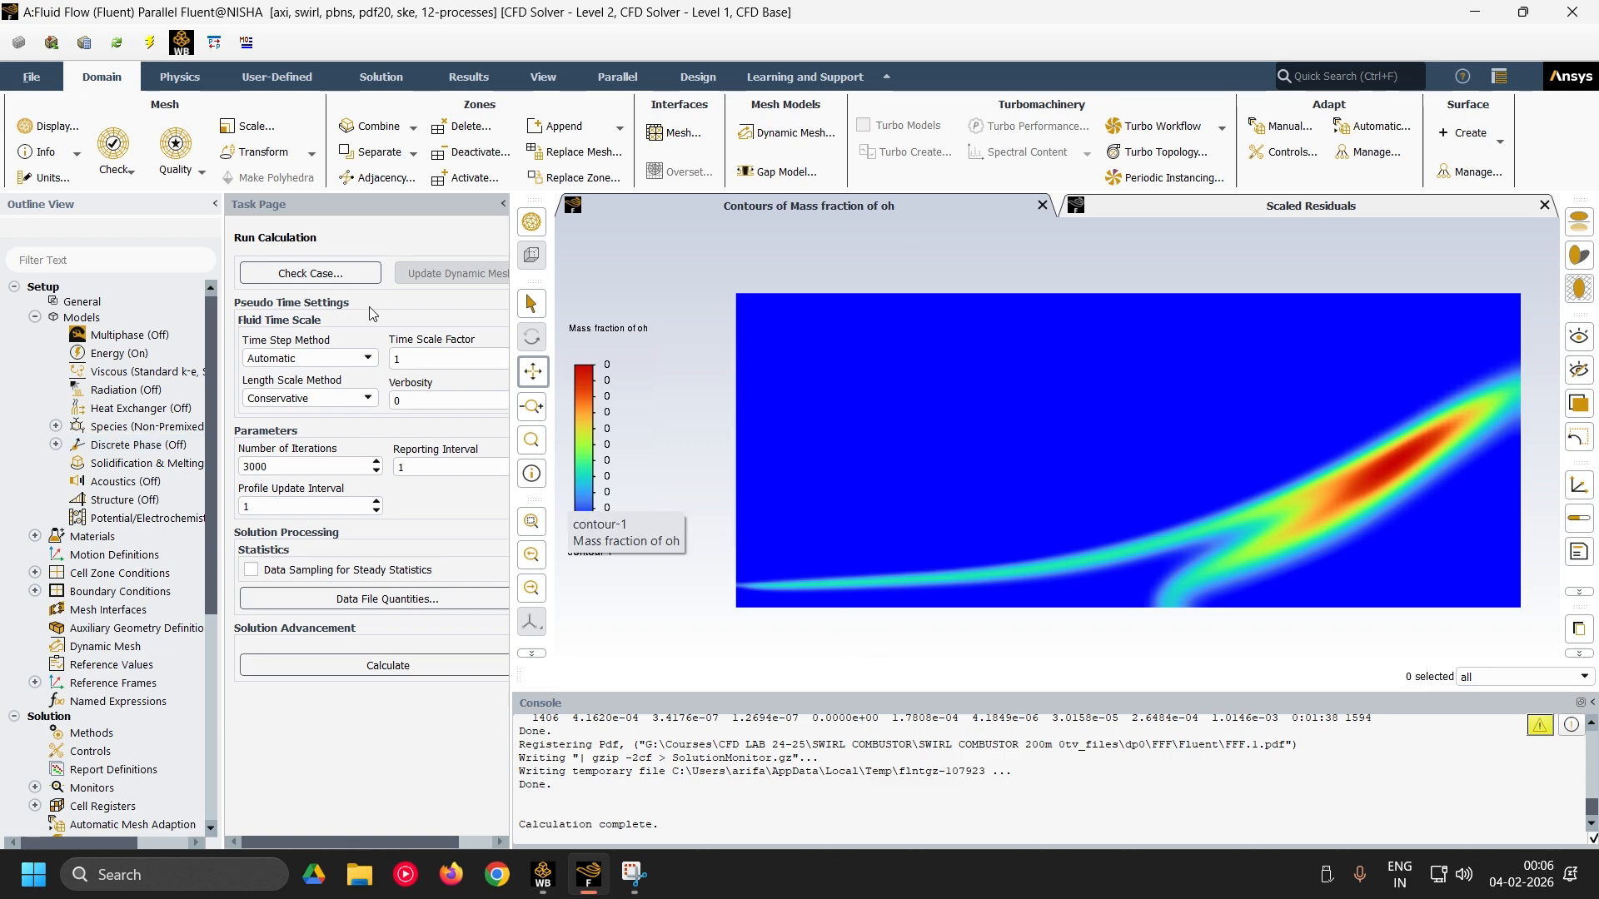
{"action": "left_click", "coordinate": [82, 301]}
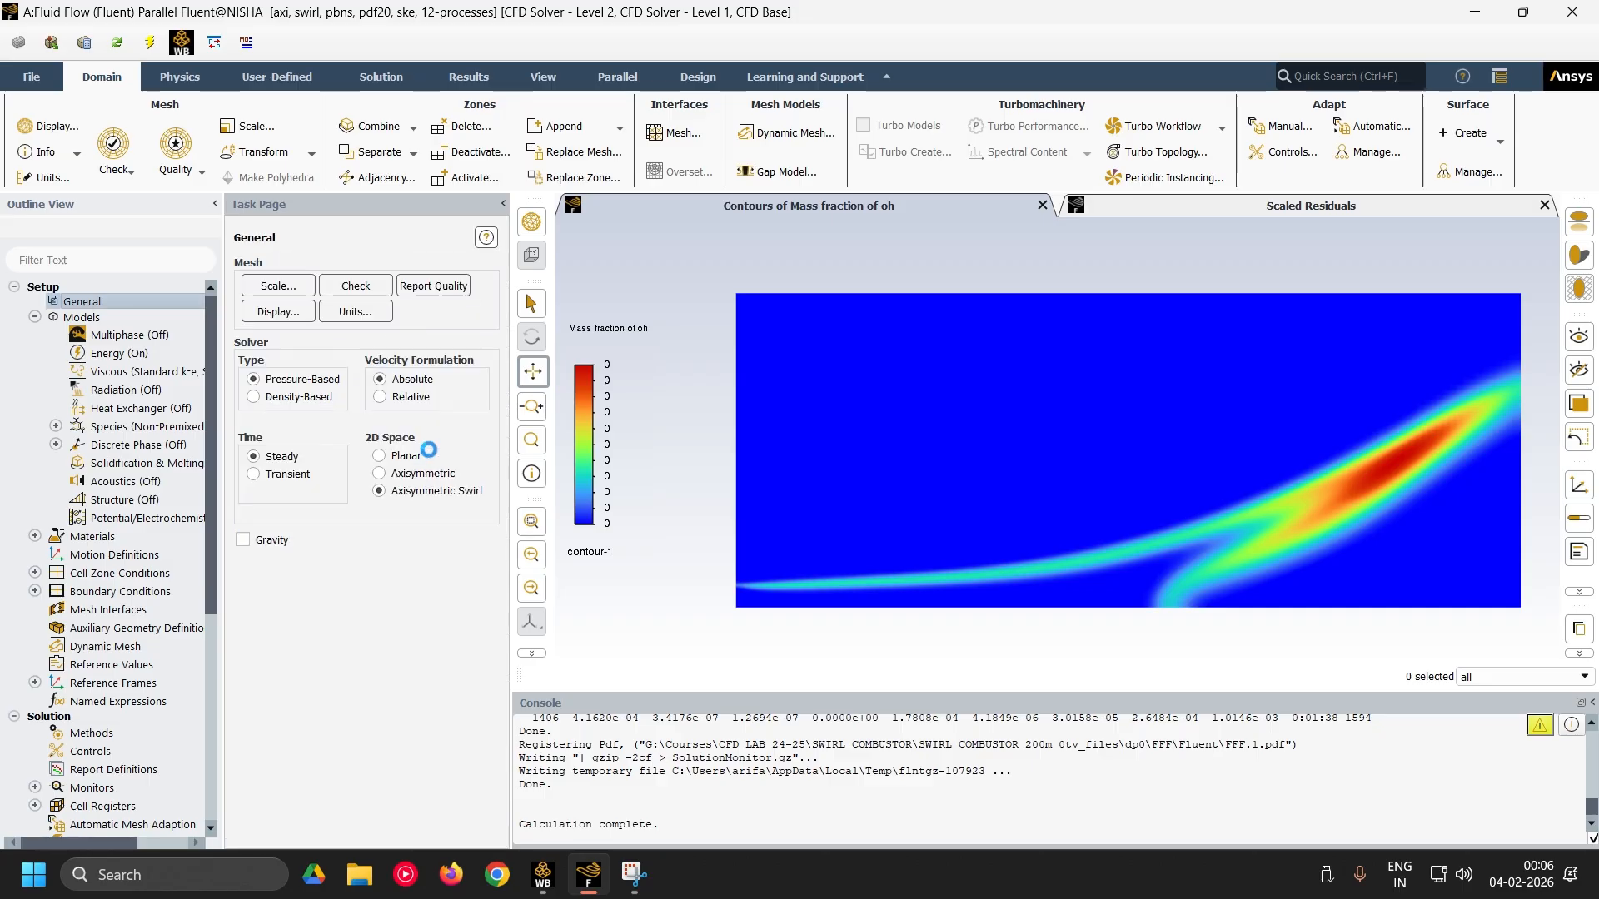